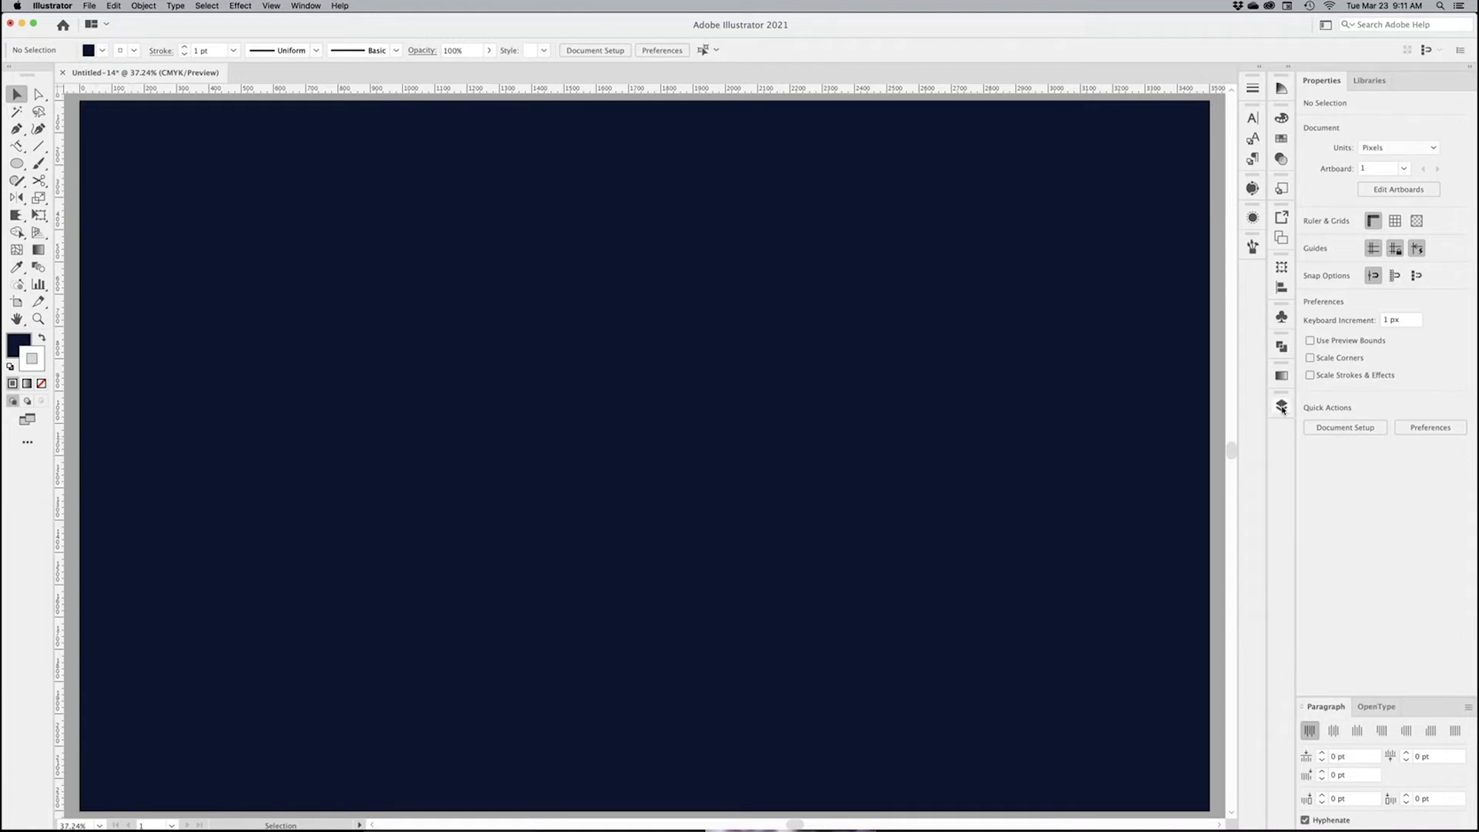
# Step: Draw a 20 × 20 px circle with the Ellipse tool
pyautogui.click(1282, 412)
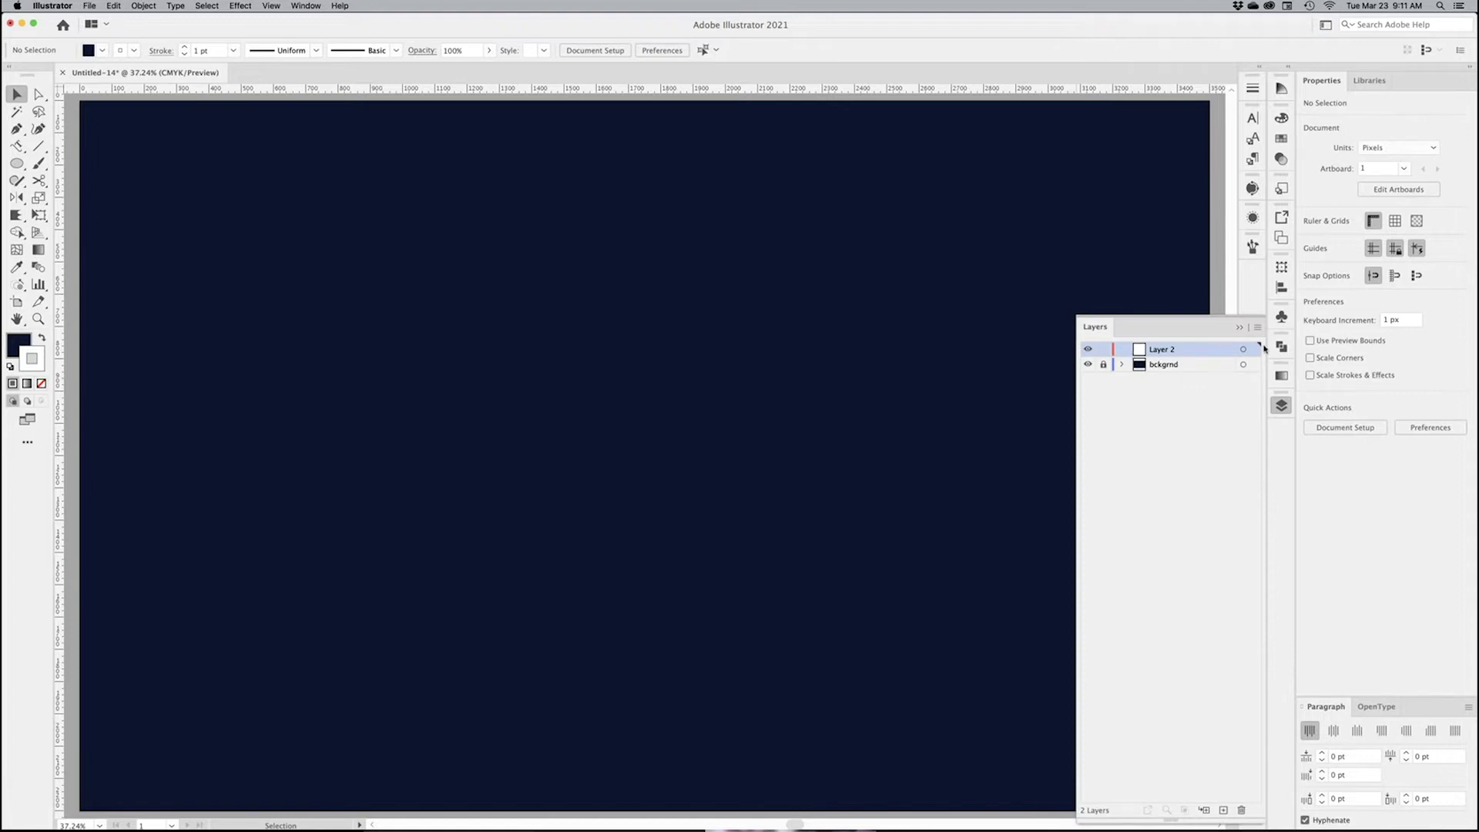
pyautogui.click(1239, 330)
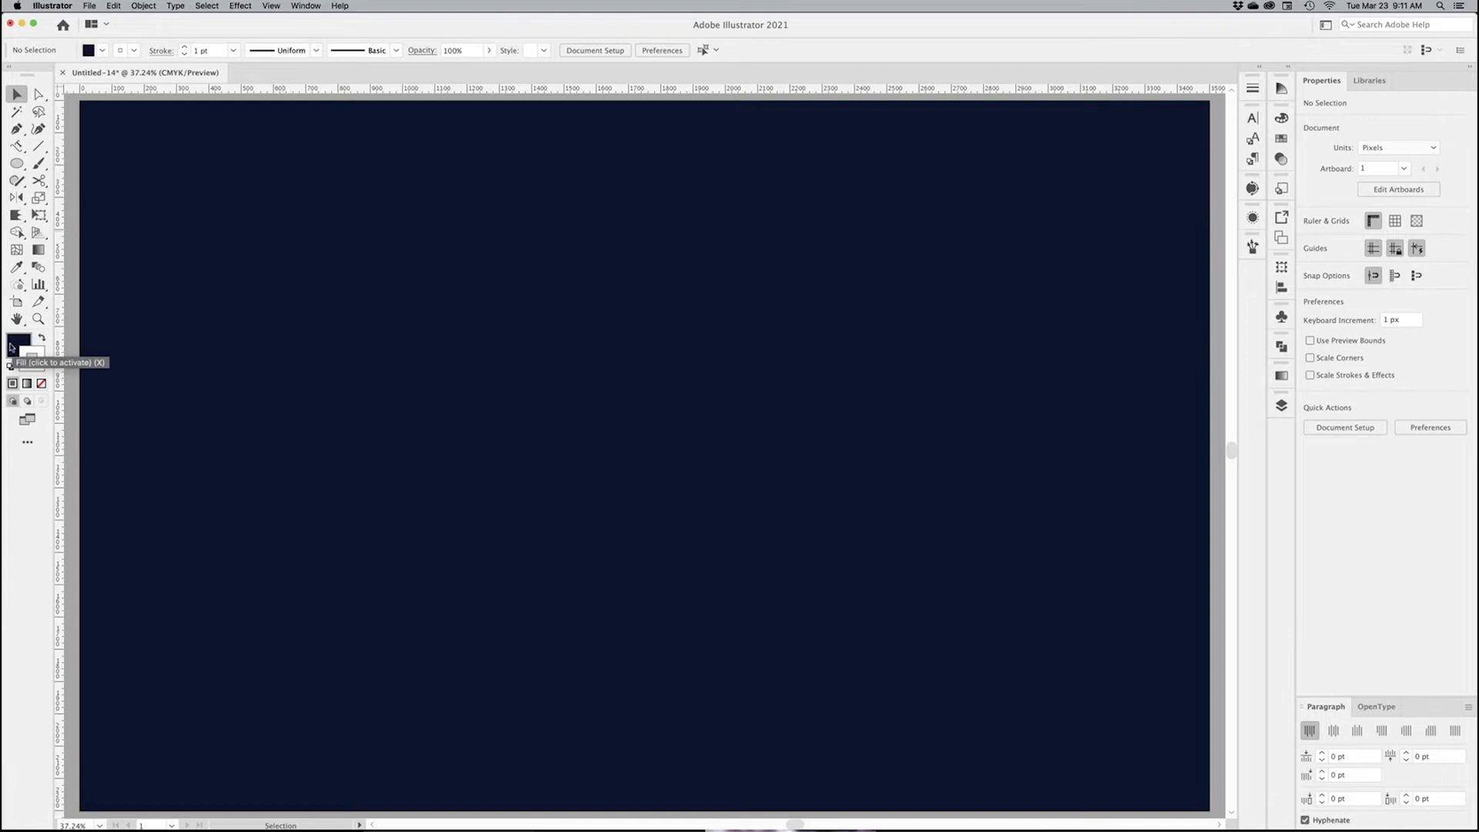
pyautogui.click(17, 162)
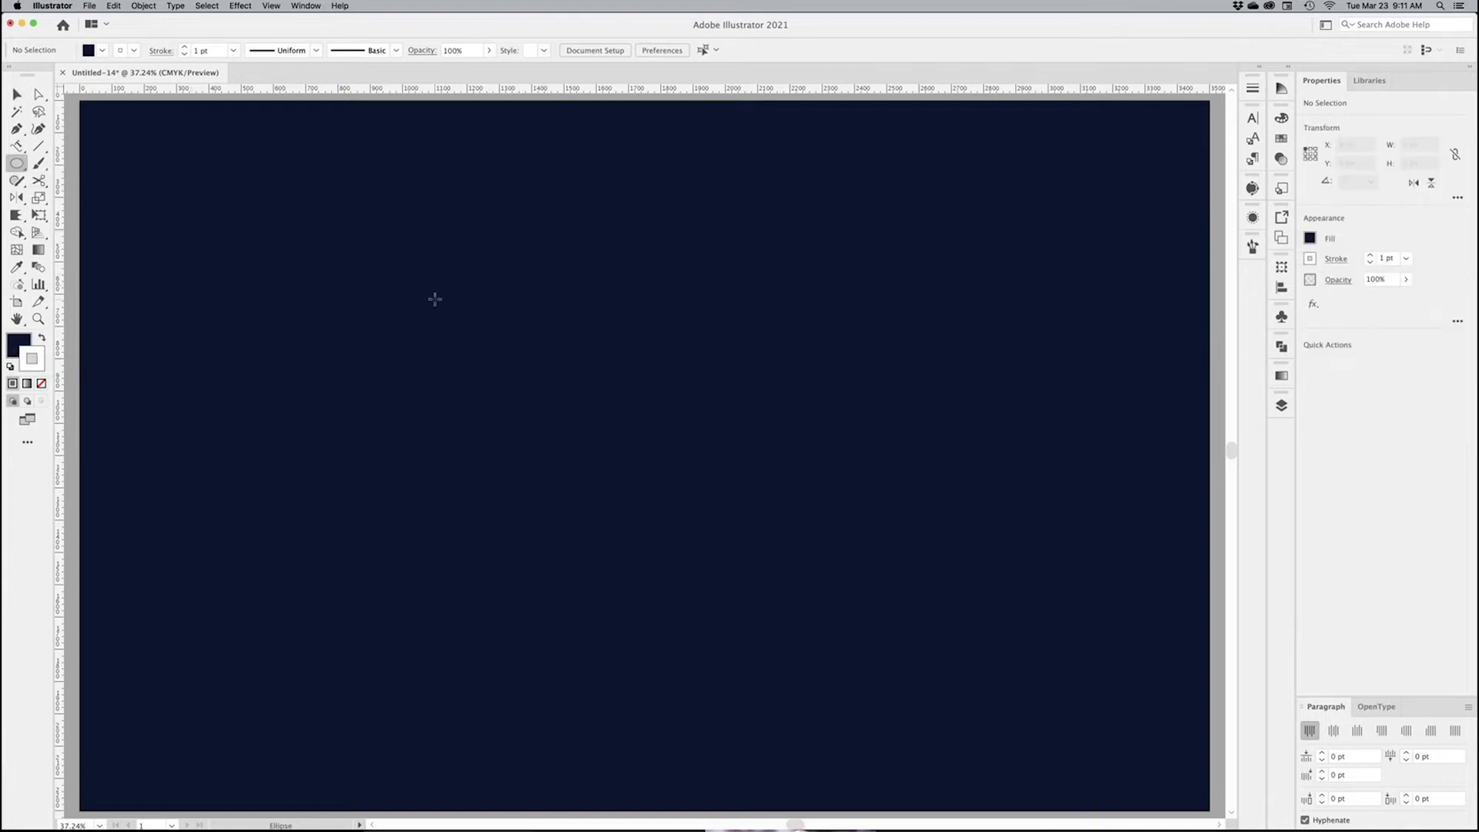
pyautogui.click(579, 298)
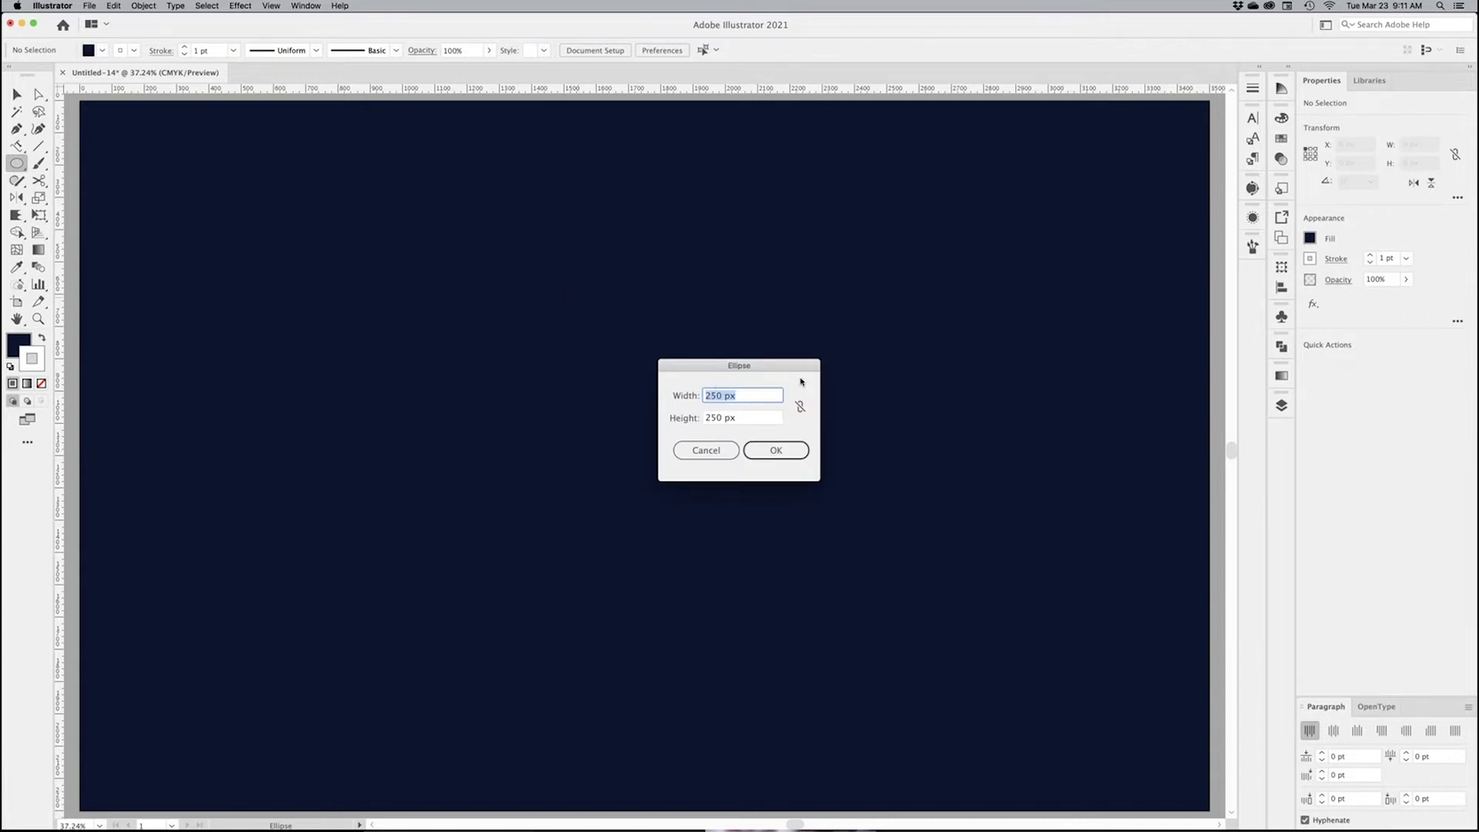
pyautogui.write('20')
pyautogui.press('Tab')
pyautogui.write('20')
pyautogui.click(801, 452)
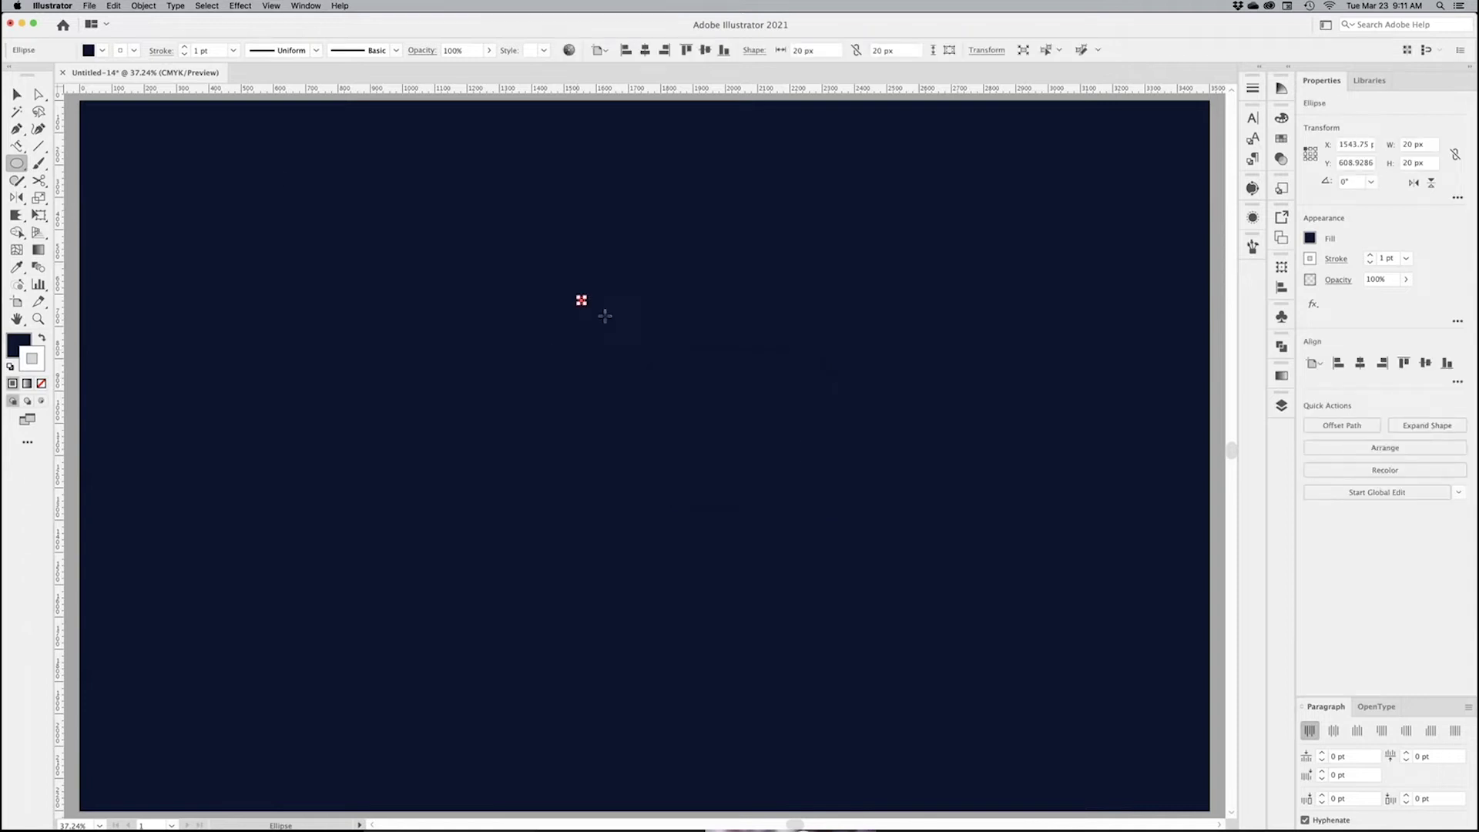
# Step: Give the small circle no fill and keep a 1 pt stroke
pyautogui.press('v')
pyautogui.click(655, 418)
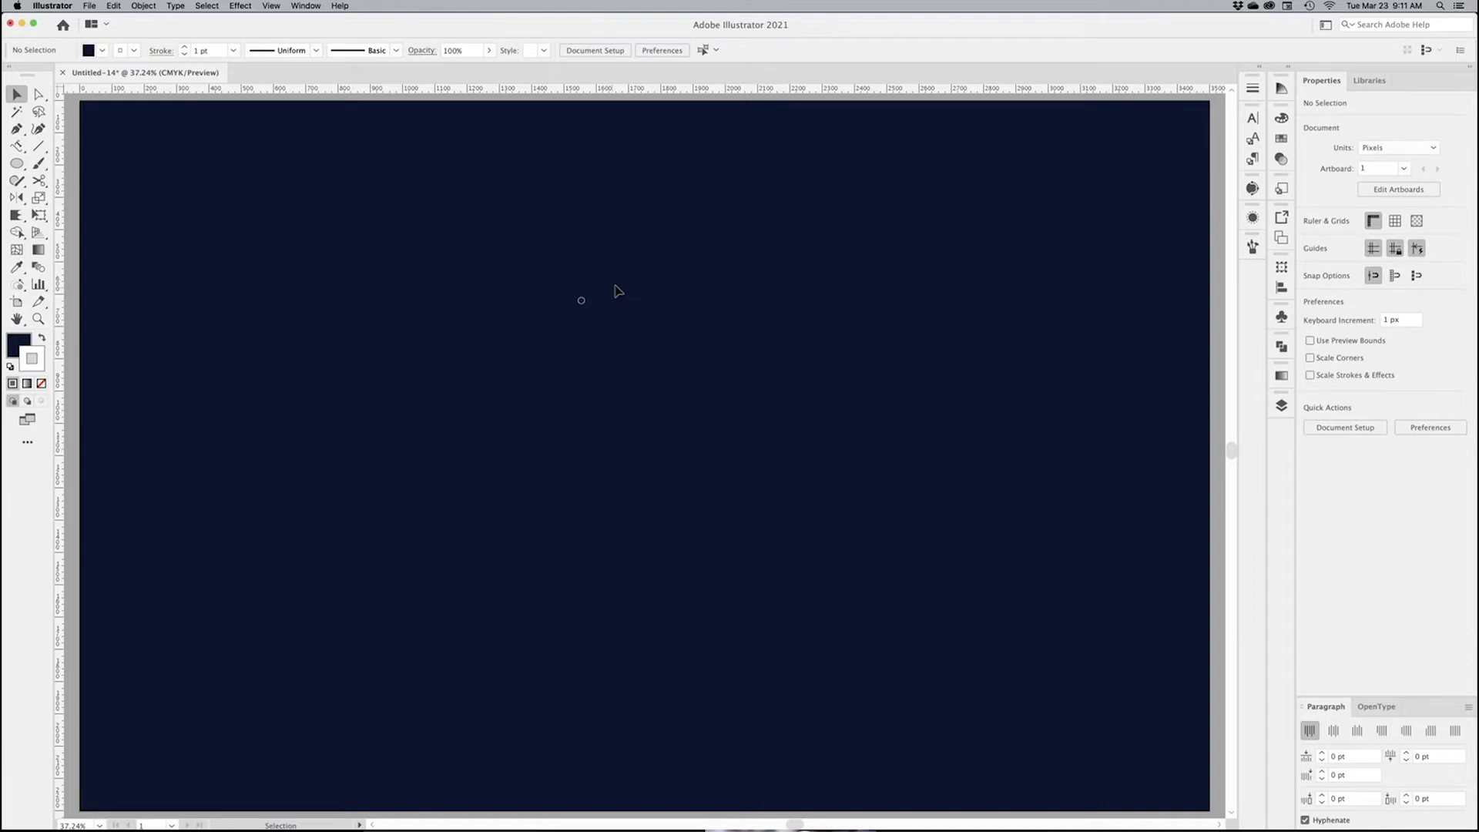
pyautogui.moveTo(618, 284); pyautogui.dragTo(553, 325)
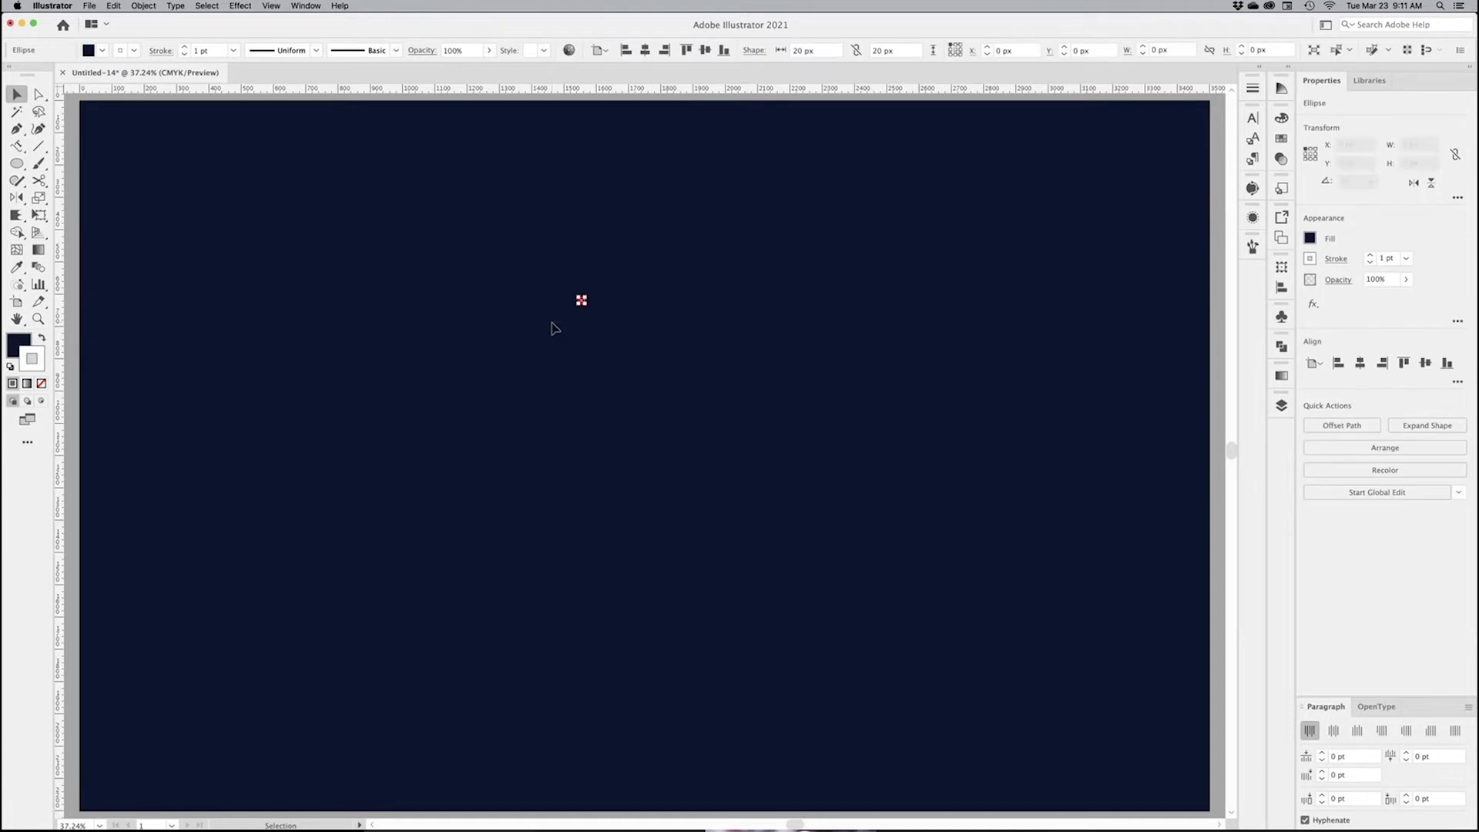
pyautogui.click(17, 347)
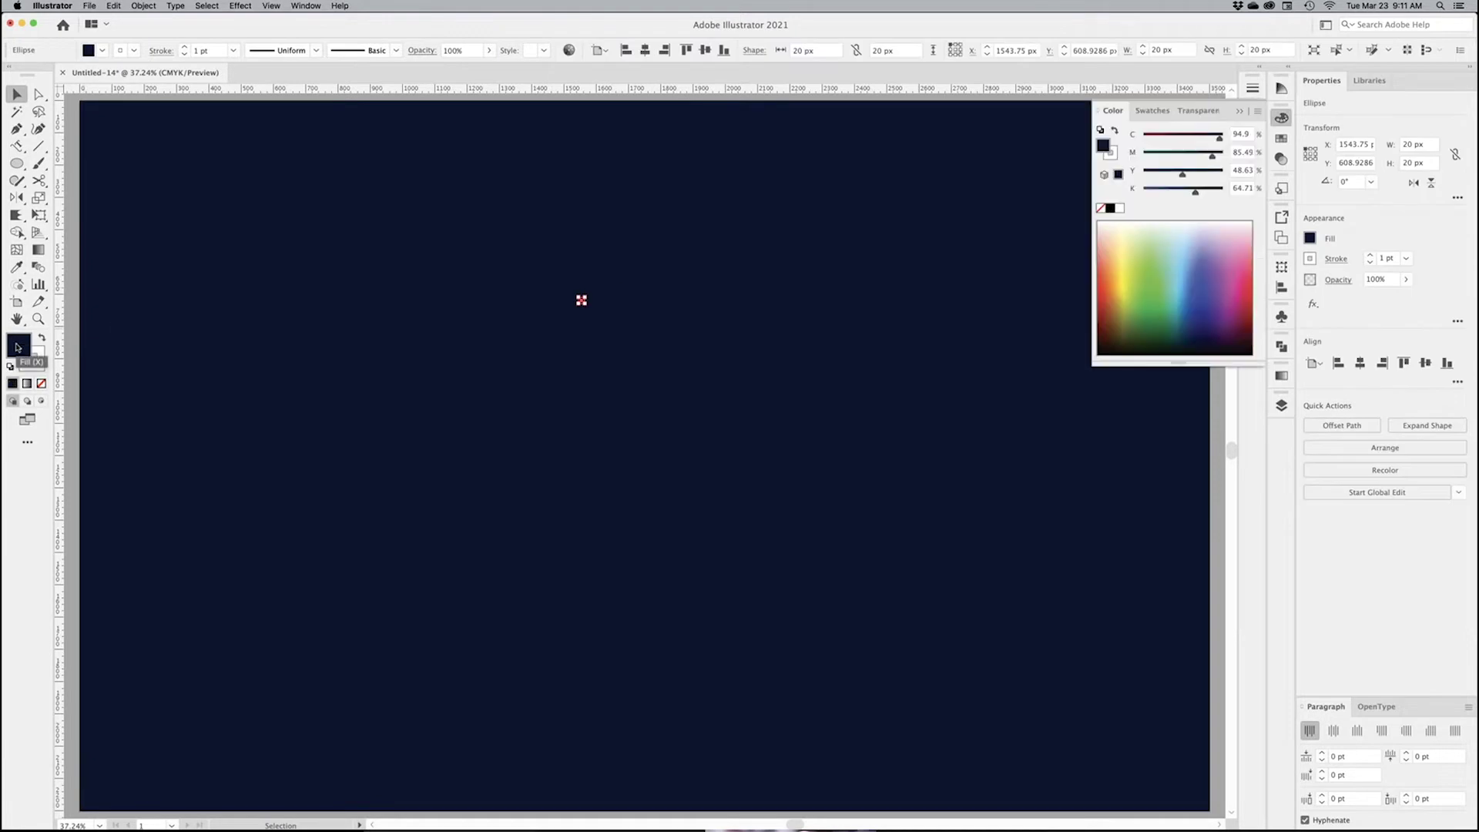
pyautogui.click(41, 384)
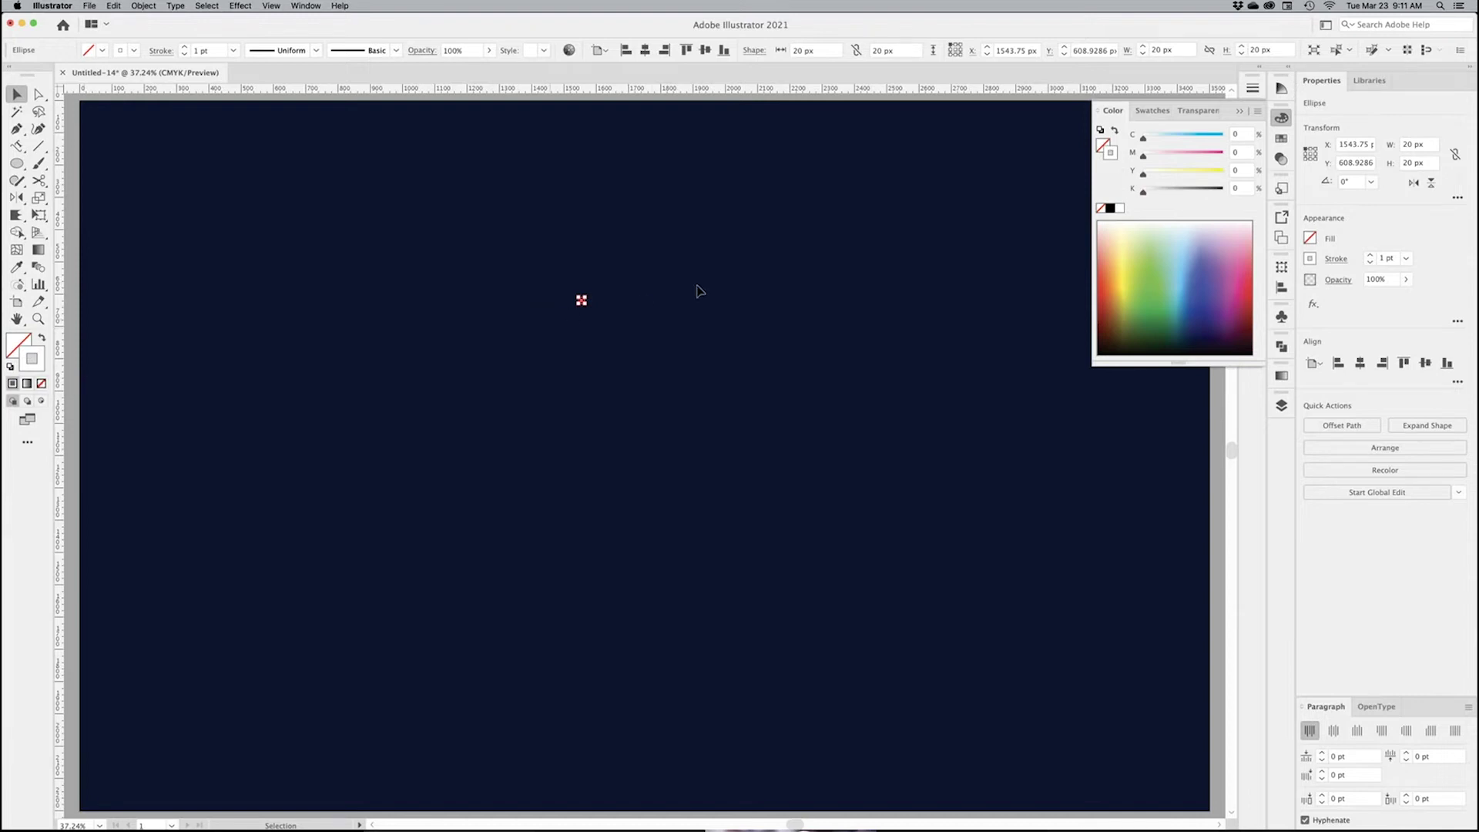
pyautogui.click(1239, 112)
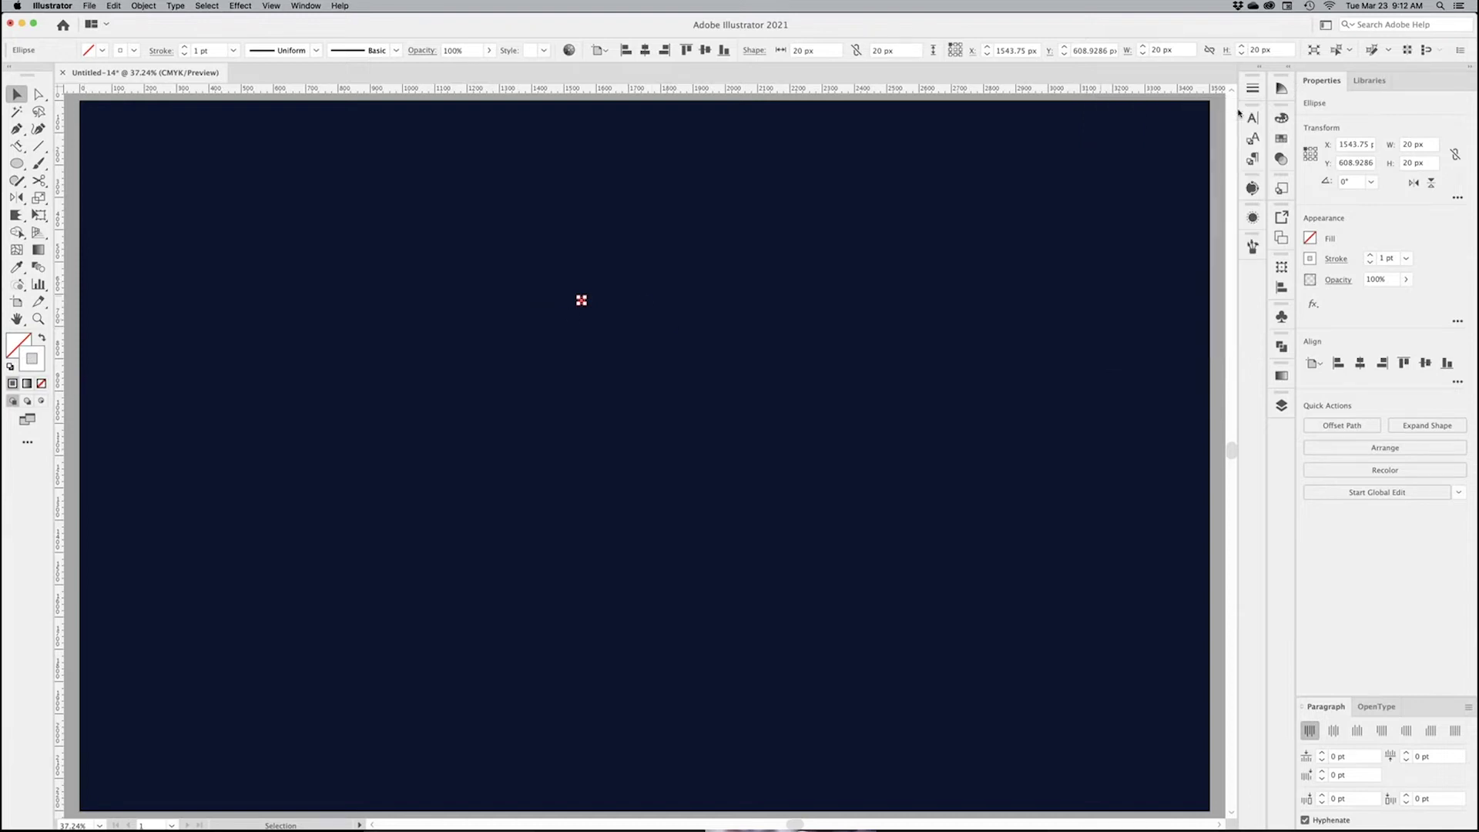
pyautogui.click(1406, 259)
pyautogui.click(1408, 237)
# Step: Apply a Transform effect moving the circle 25 px horizontally with 20 copies
pyautogui.click(239, 6)
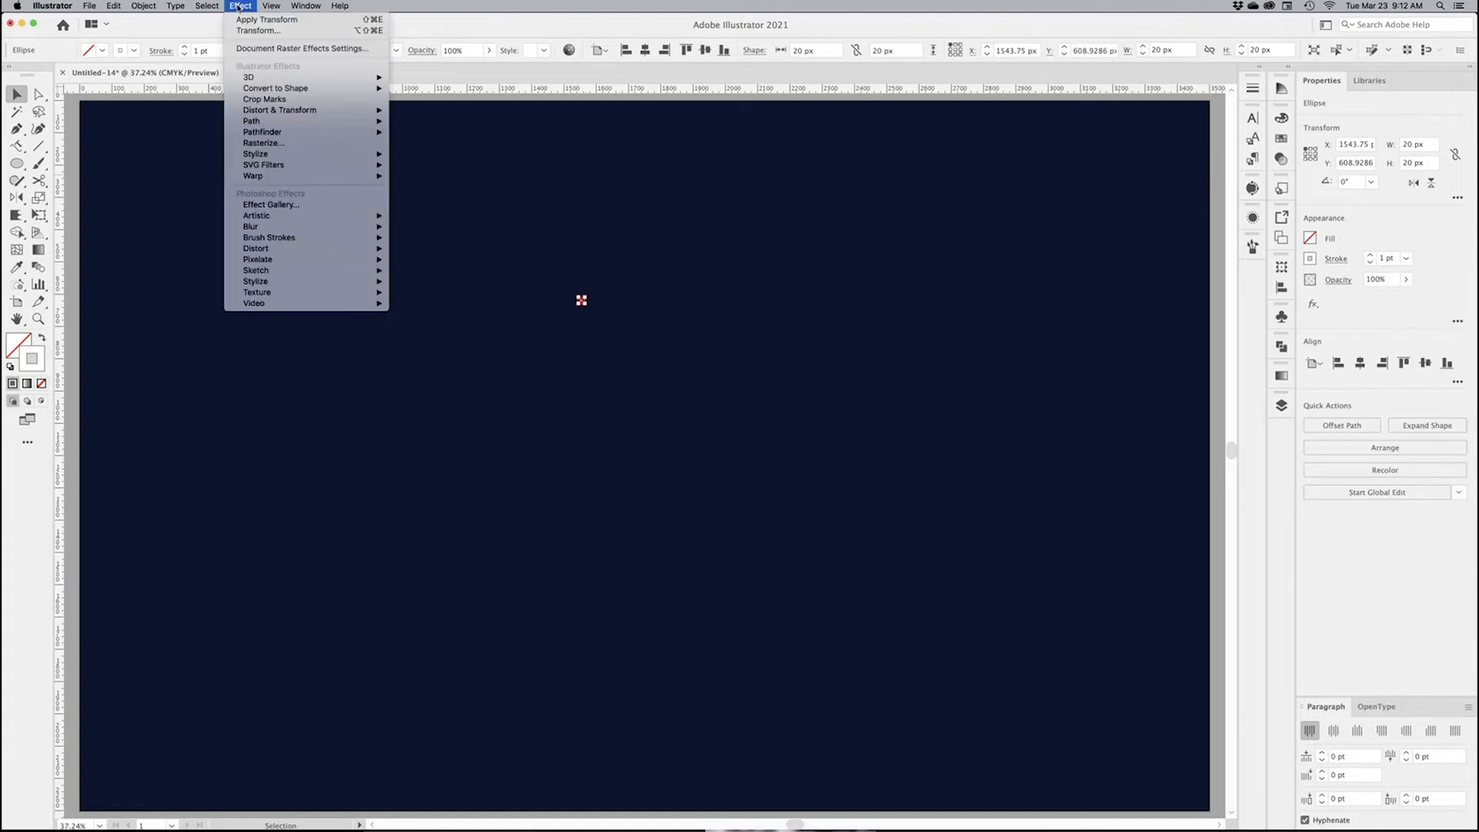
pyautogui.moveTo(285, 114)
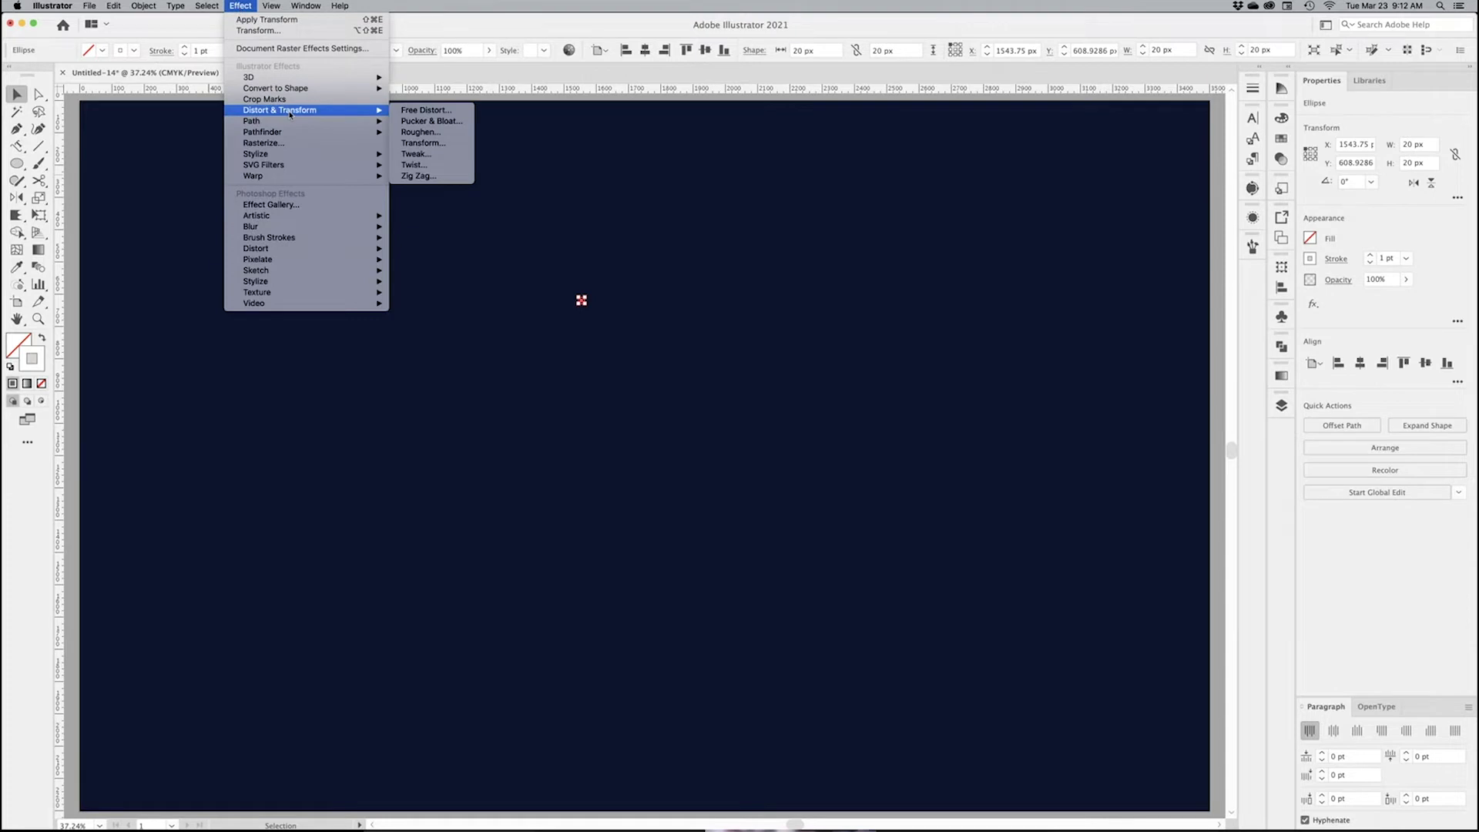
pyautogui.click(436, 144)
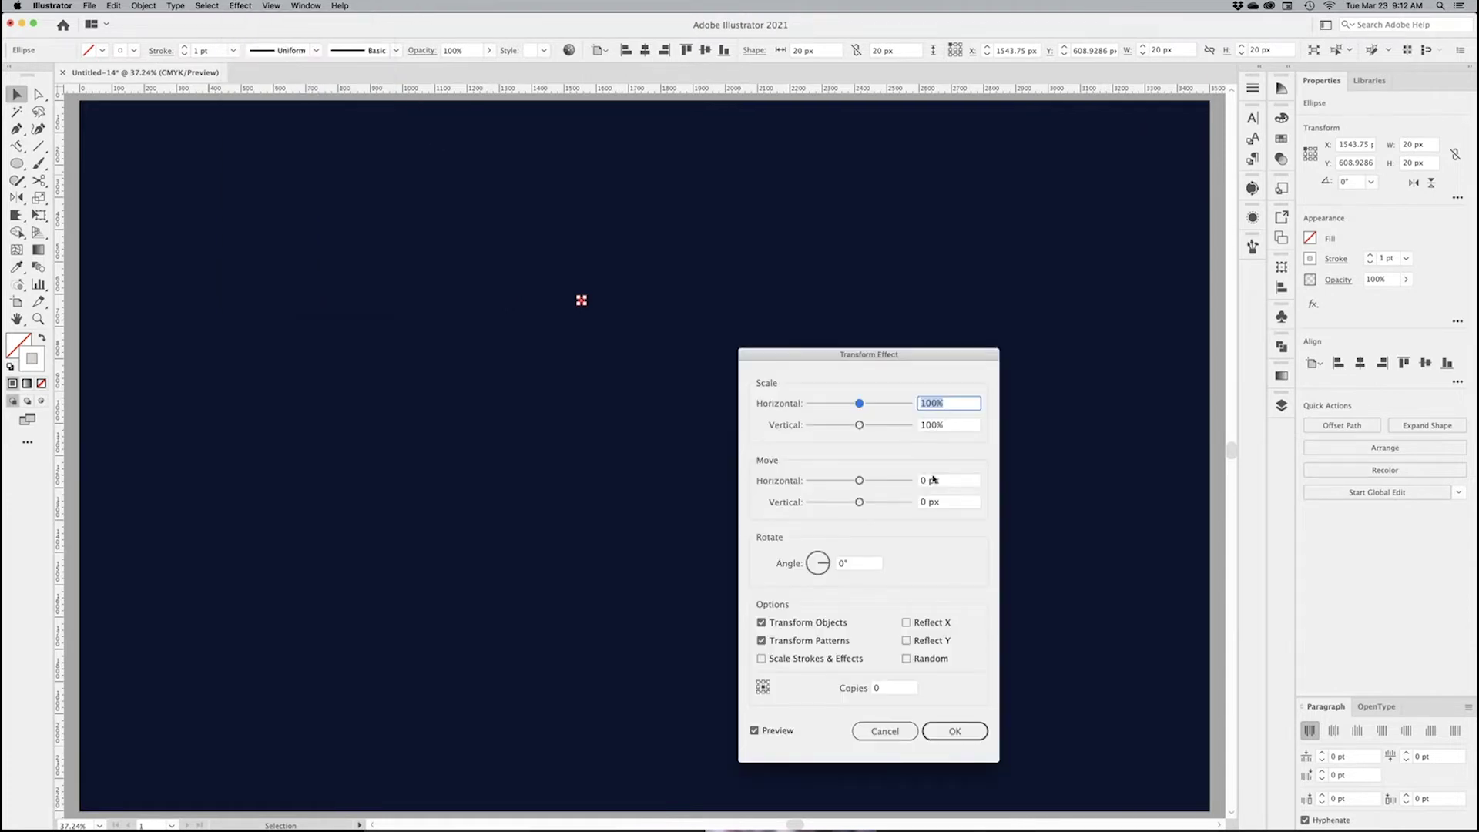
pyautogui.click(952, 485)
pyautogui.write('25')
pyautogui.press('Tab')
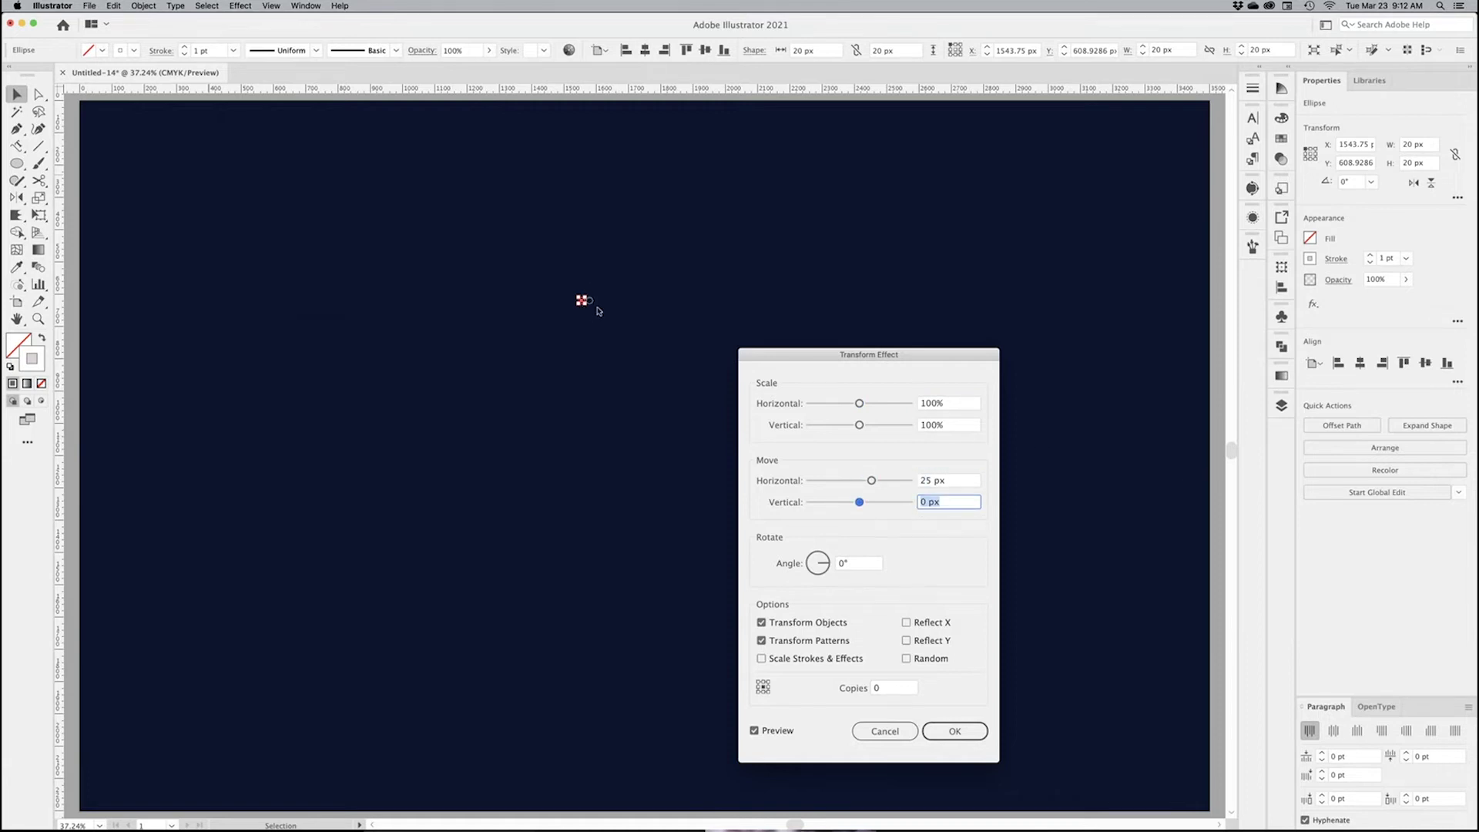
pyautogui.click(886, 689)
pyautogui.press('Tab')
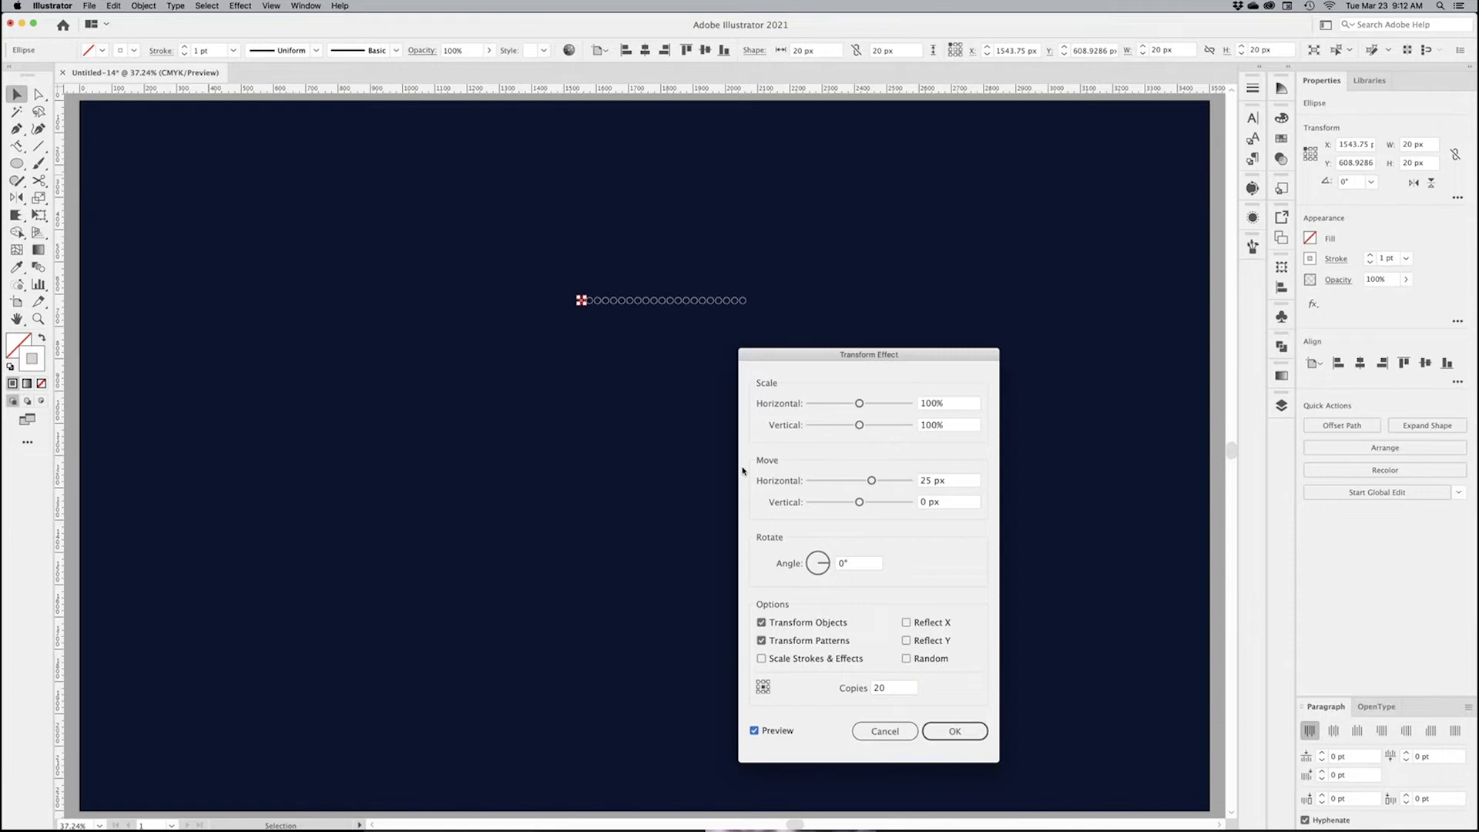
pyautogui.moveTo(848, 368); pyautogui.dragTo(894, 273)
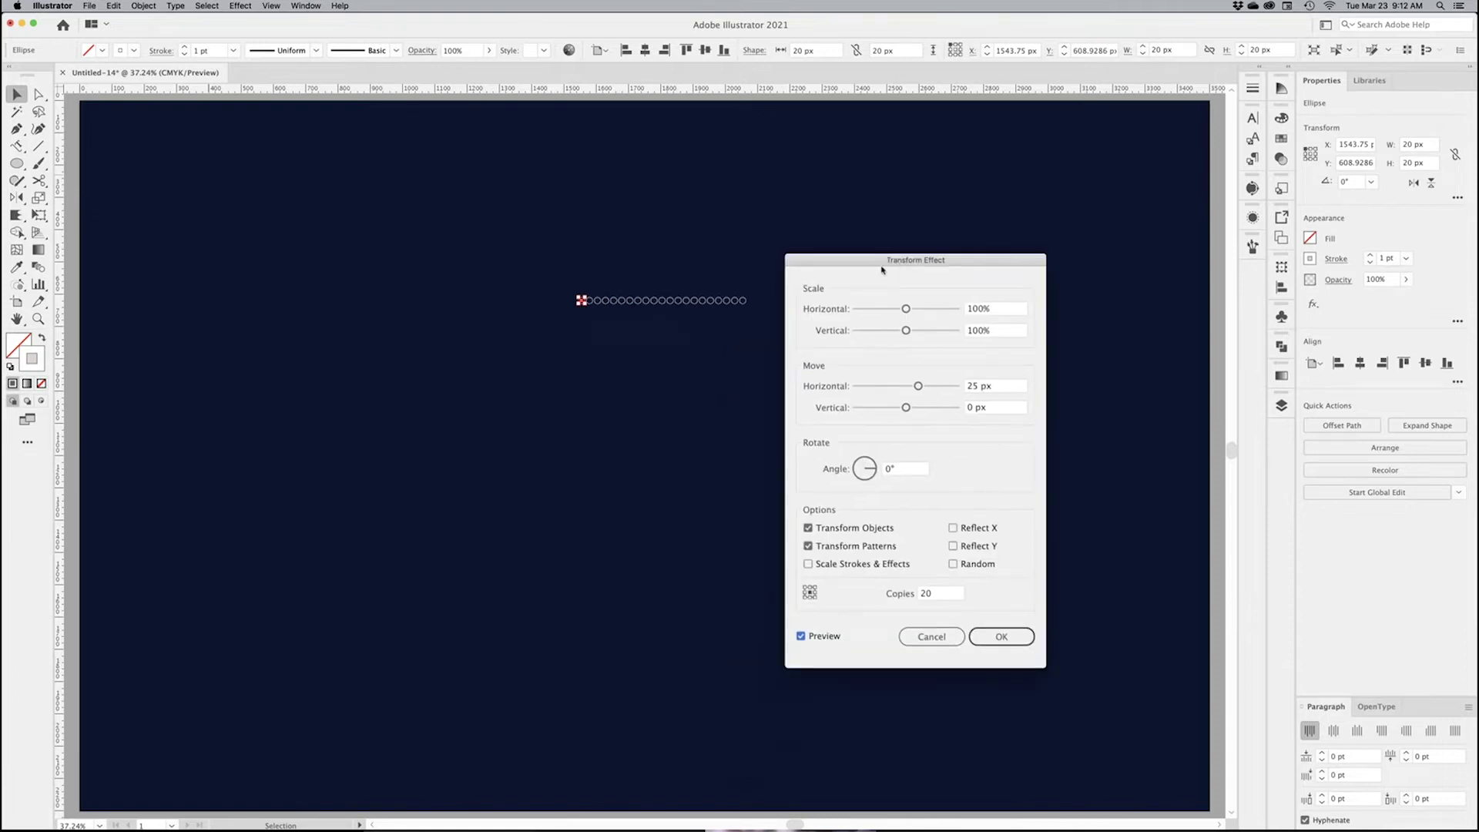
pyautogui.click(1001, 638)
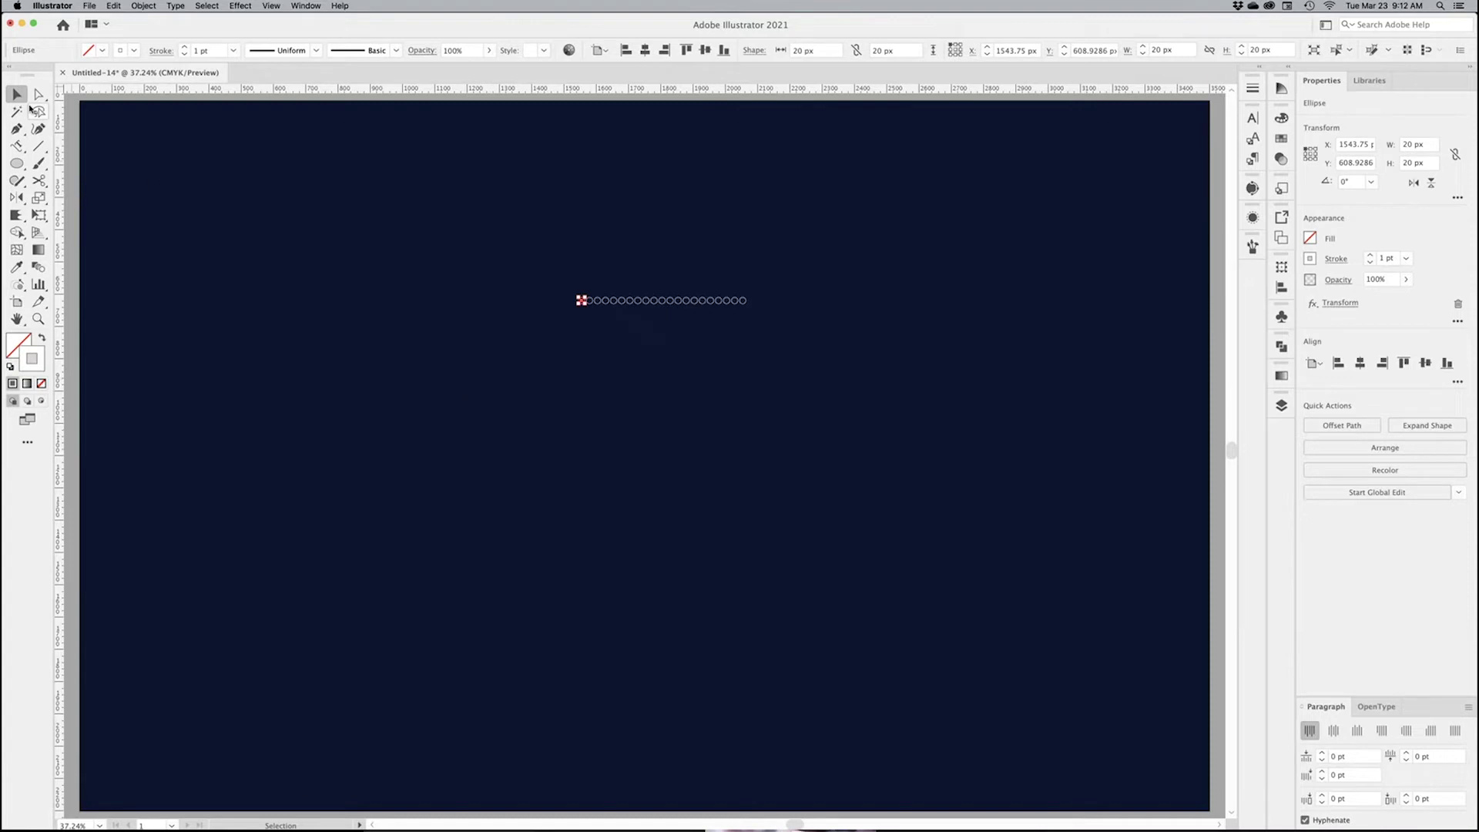
# Step: Expand the Transform effect's appearance into a 520 × 20 px group of real circles
pyautogui.click(586, 317)
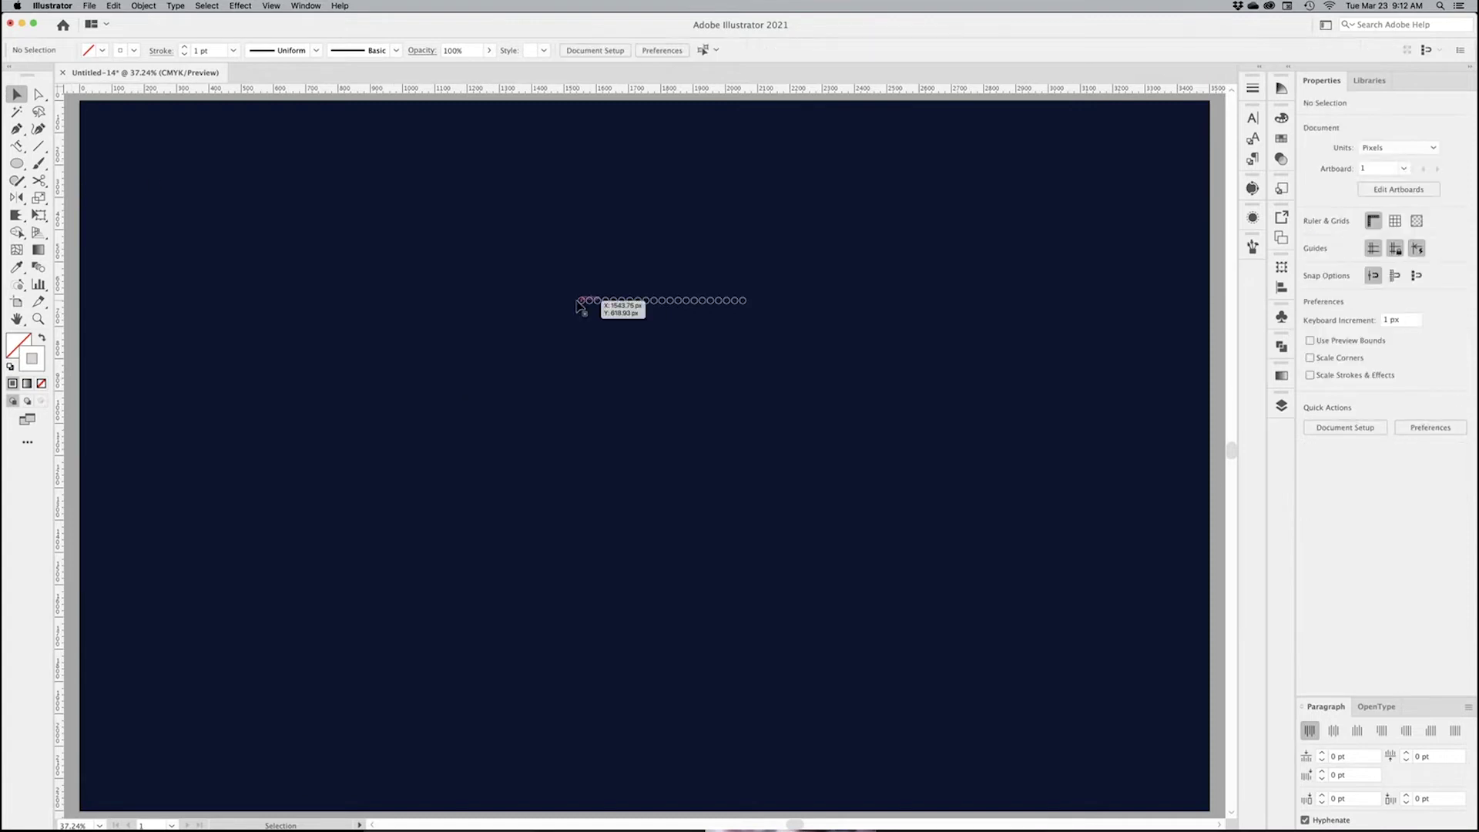
pyautogui.click(582, 302)
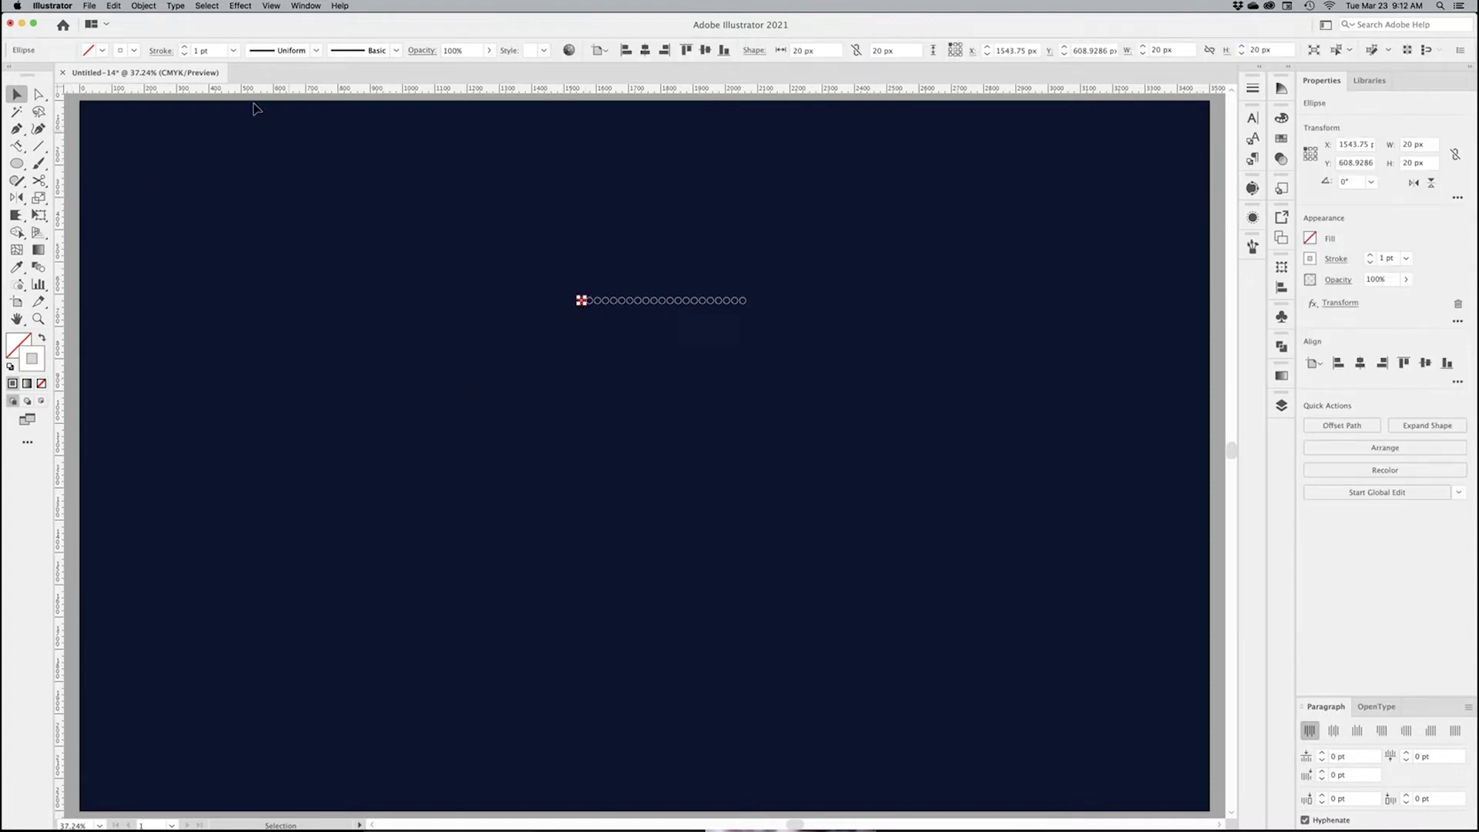
pyautogui.click(144, 7)
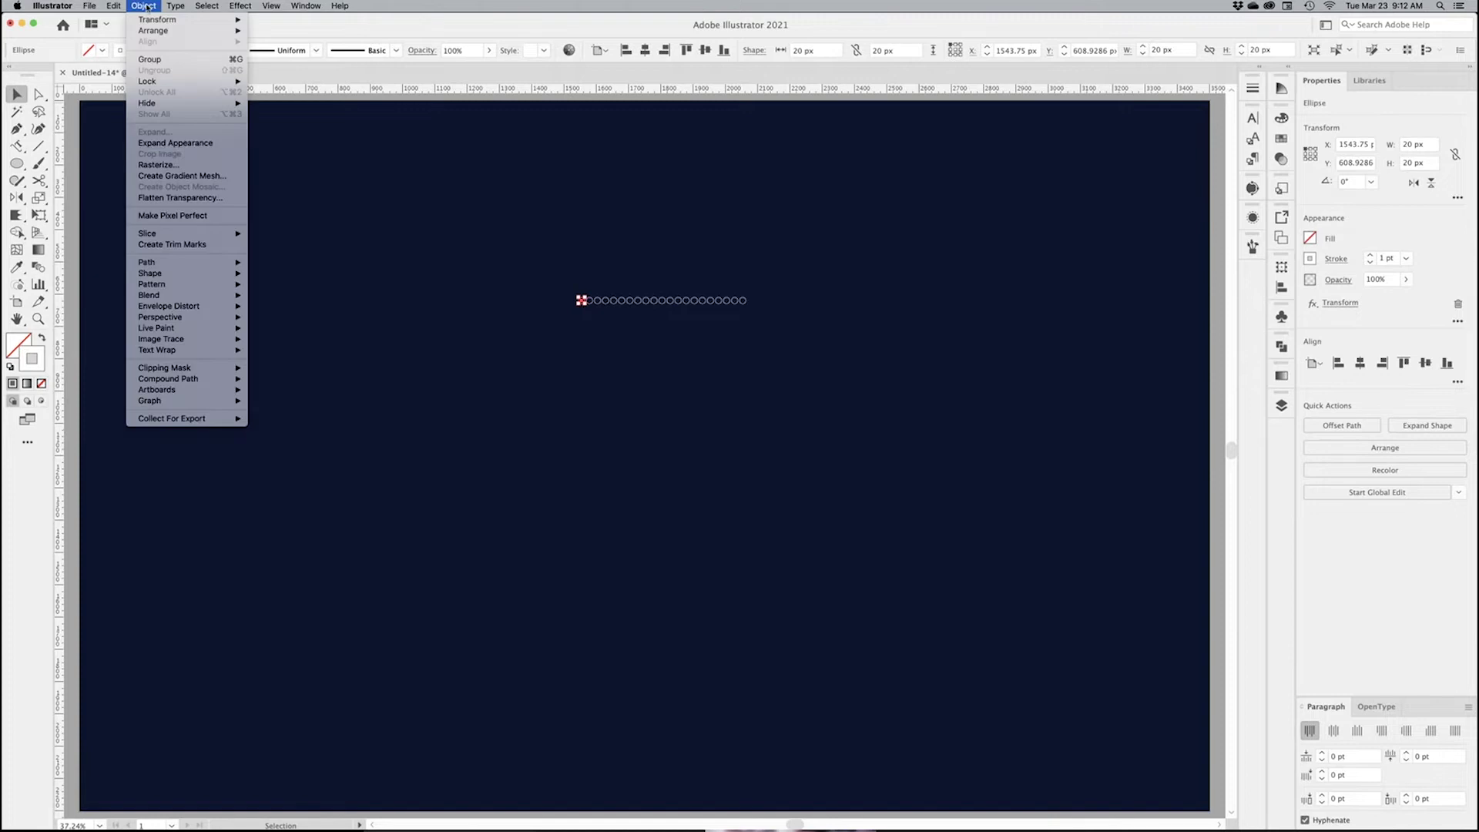
pyautogui.click(176, 145)
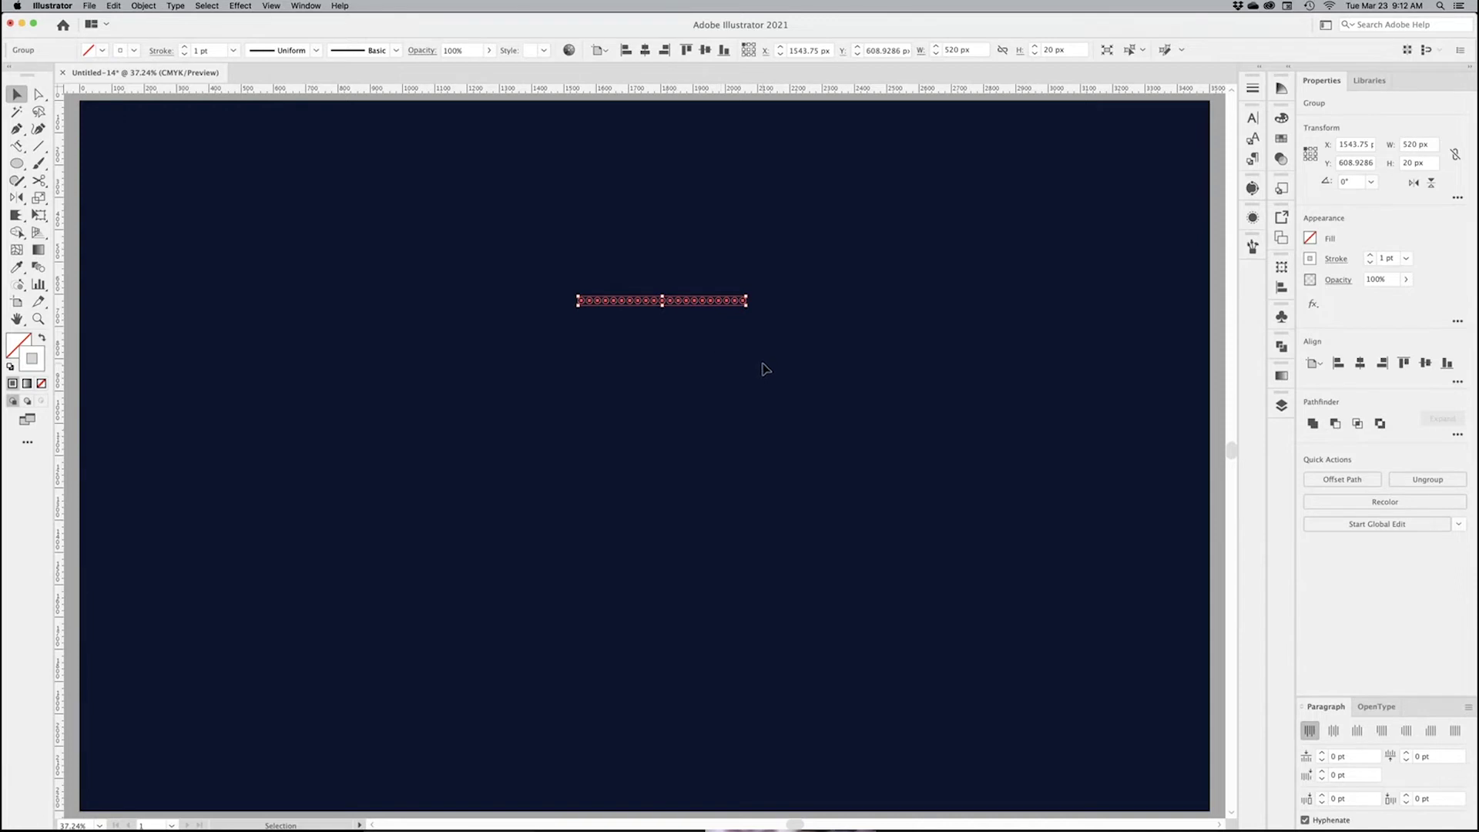
# Step: Open the Brushes panel from the right-hand panel dock
pyautogui.click(306, 6)
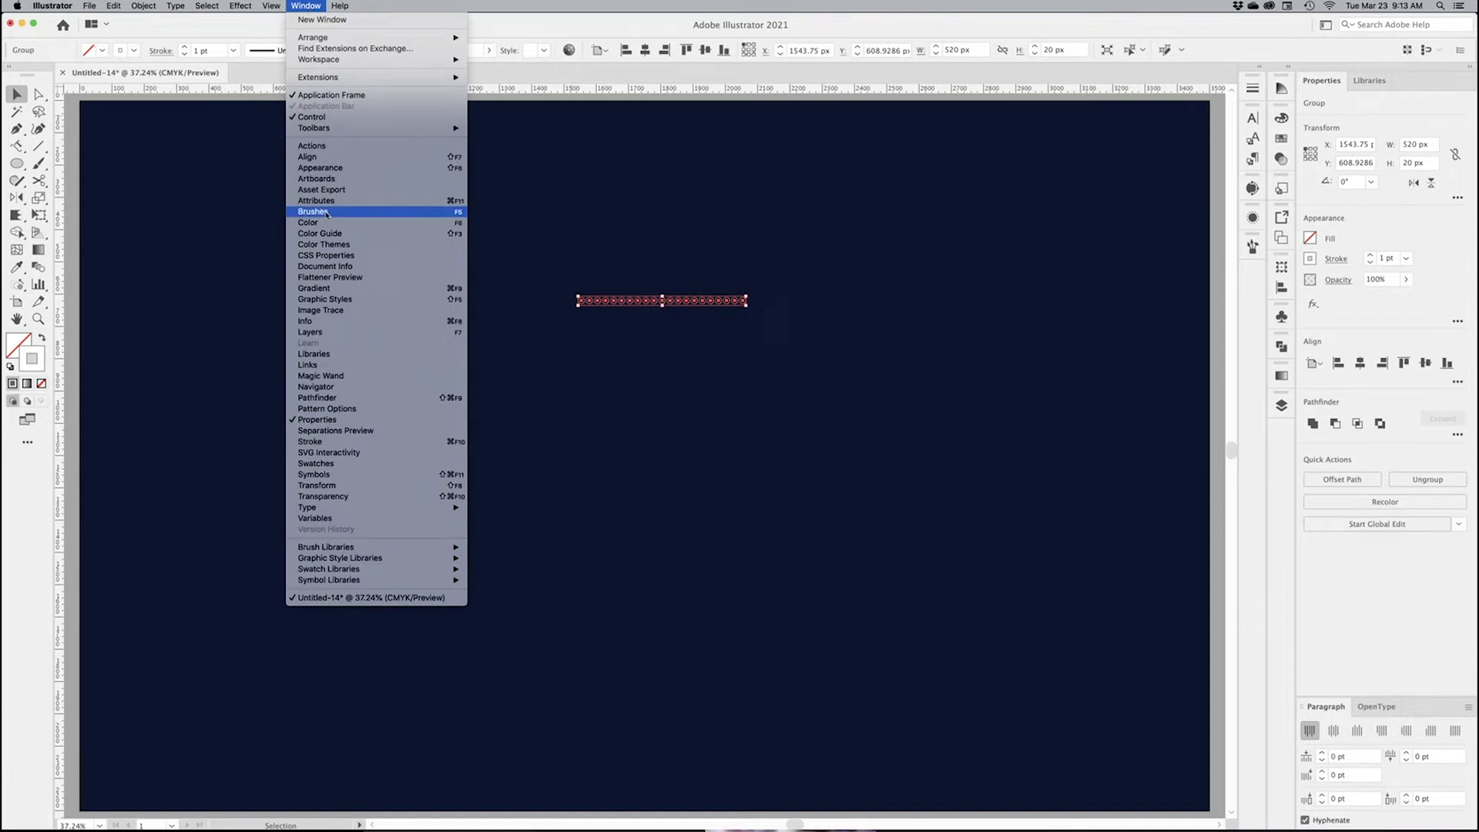
pyautogui.click(1253, 252)
pyautogui.click(1253, 248)
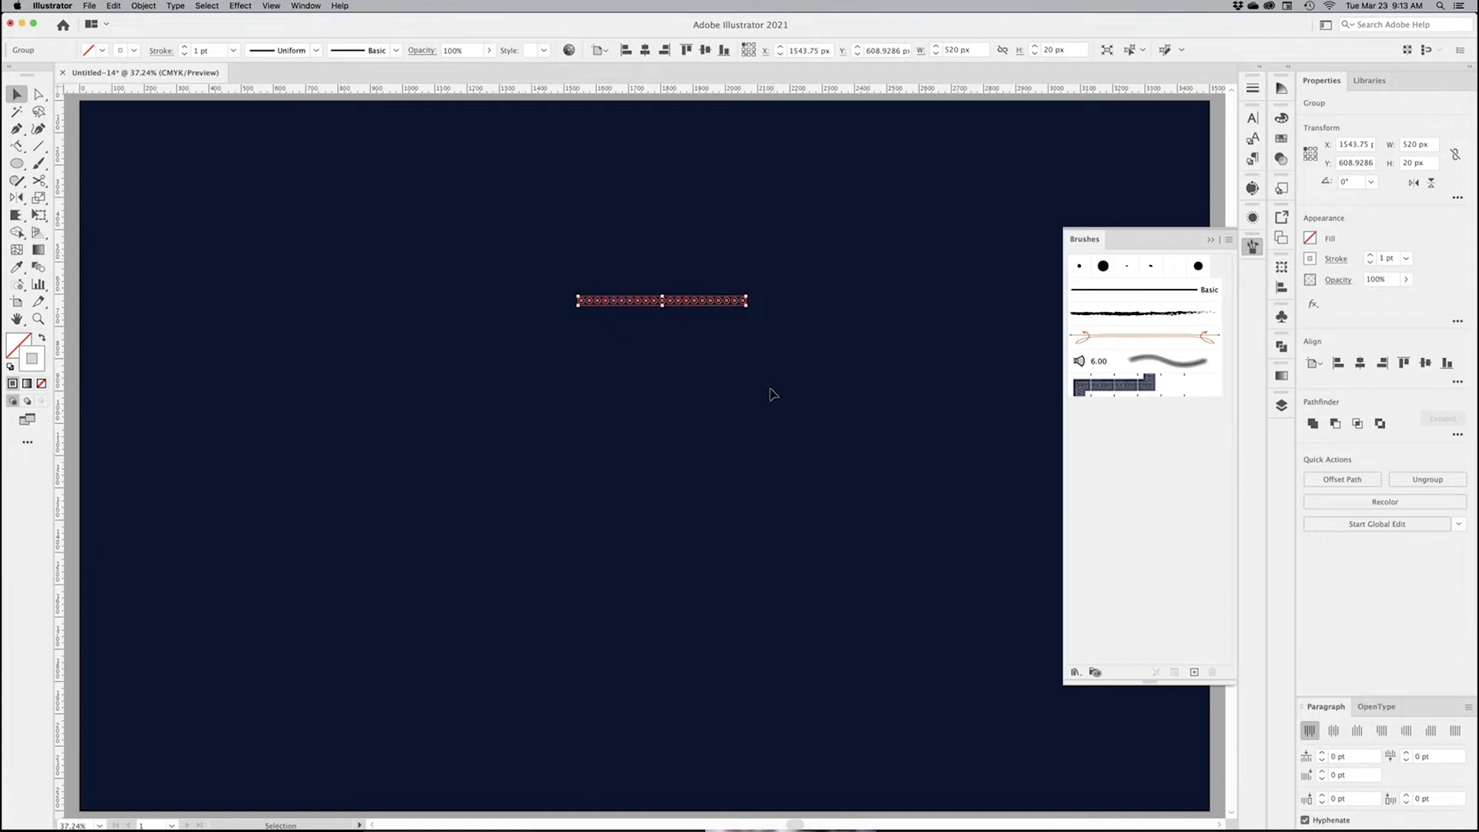
# Step: Make a 'circles' pattern brush from the row, flipped along and across, fitted to approximate path
pyautogui.click(1194, 673)
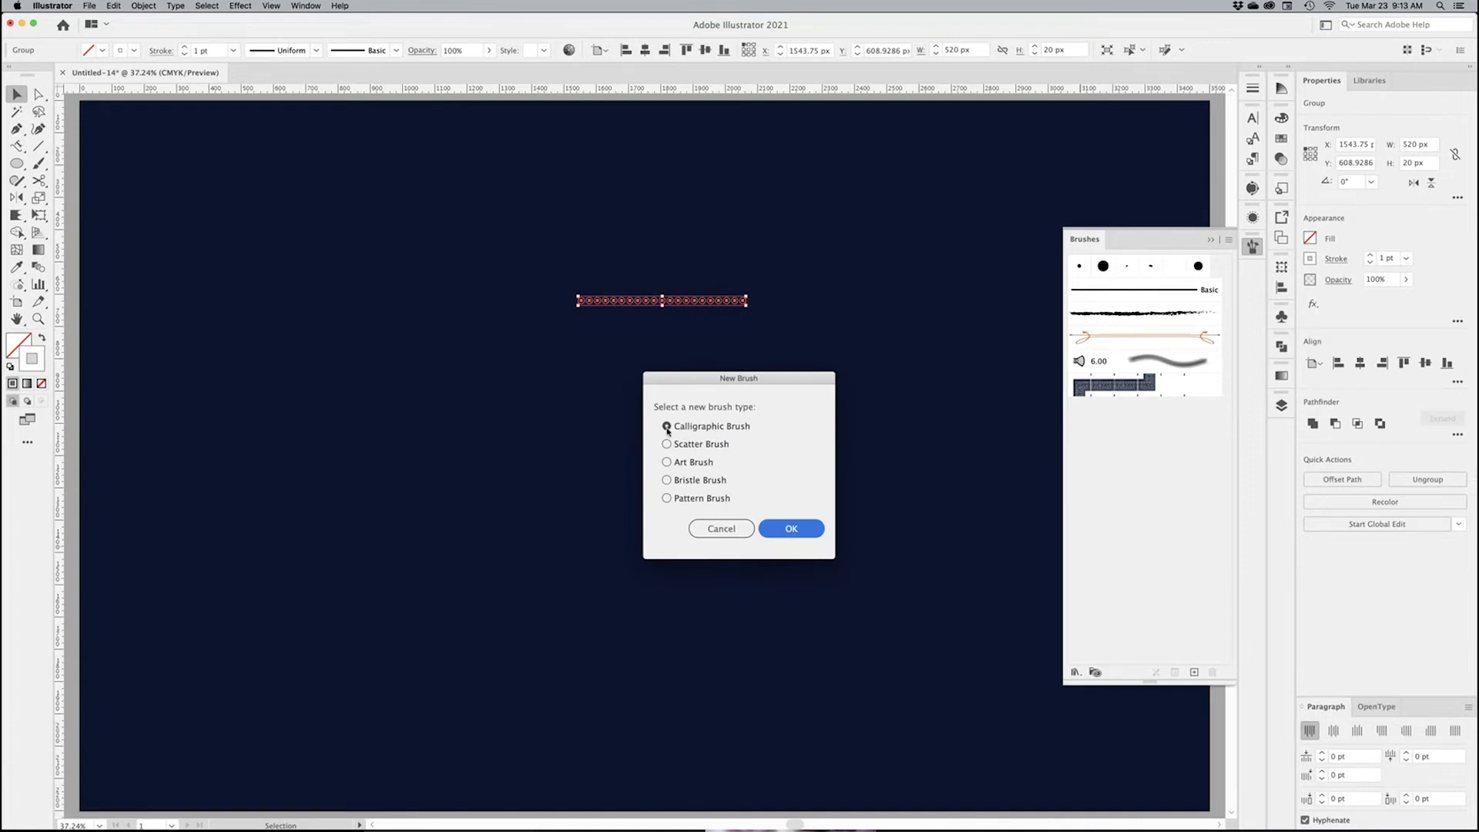
pyautogui.click(667, 499)
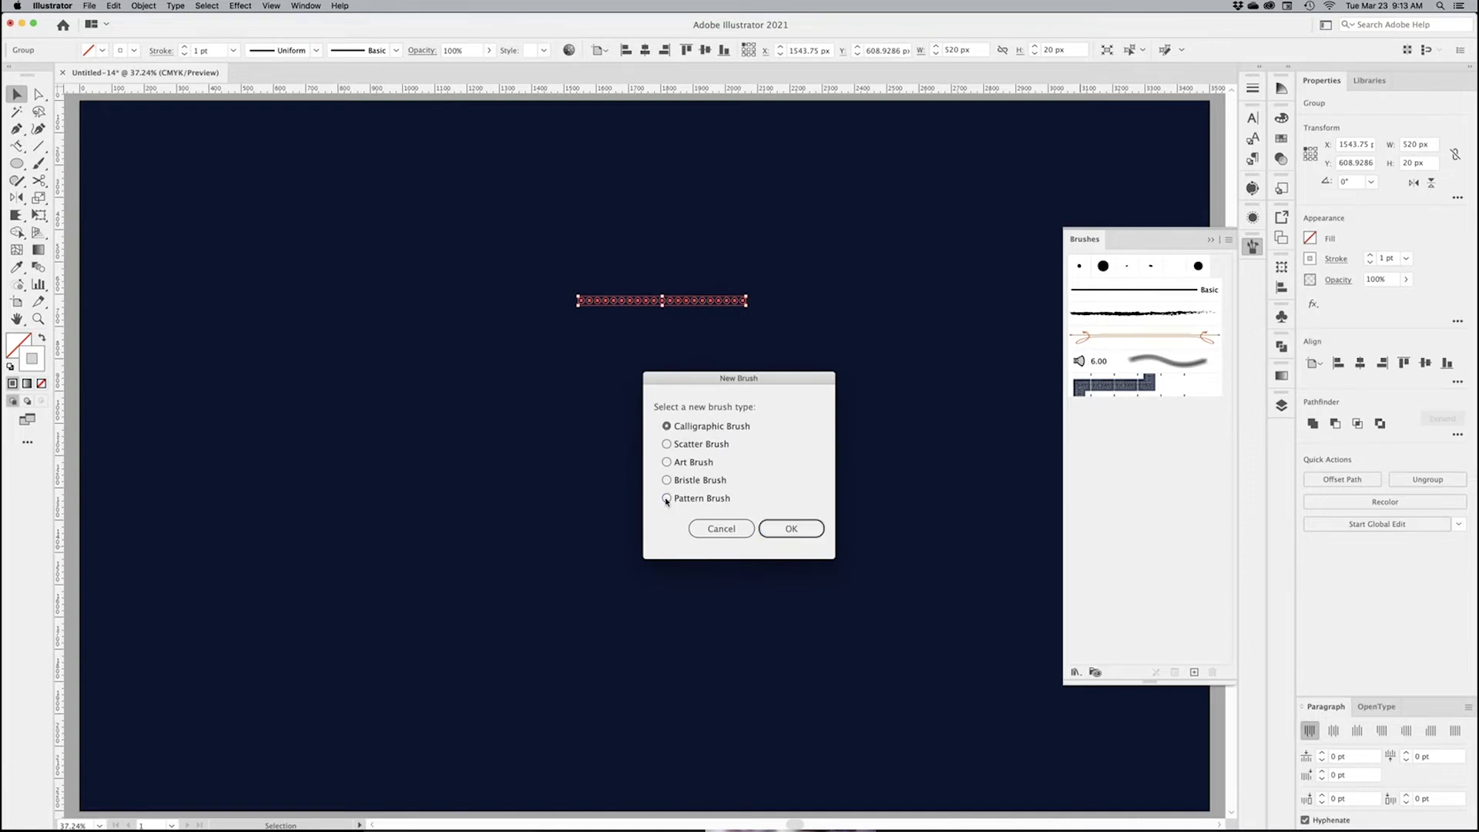
pyautogui.click(771, 530)
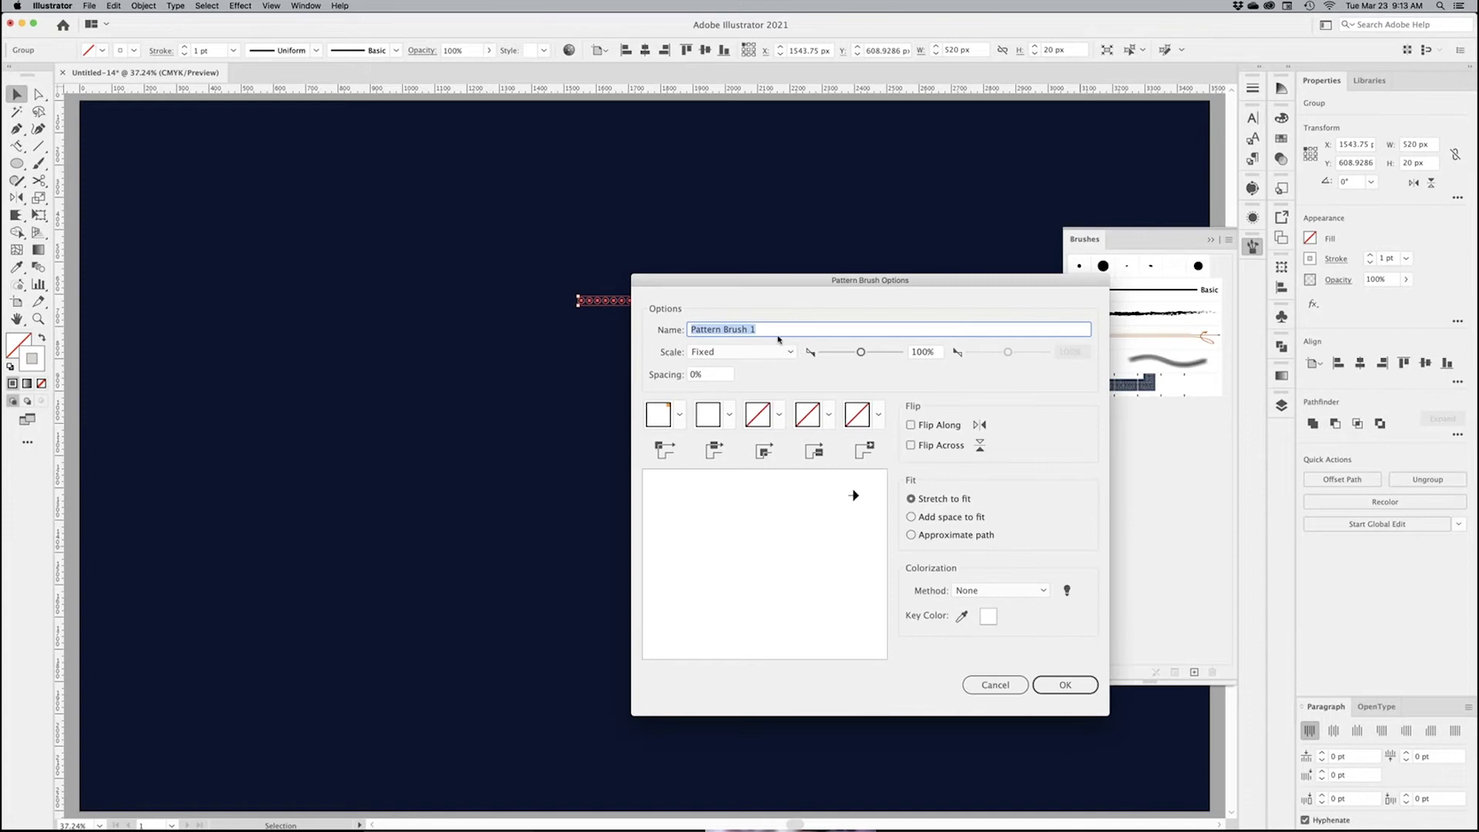
pyautogui.write('circles')
pyautogui.click(768, 356)
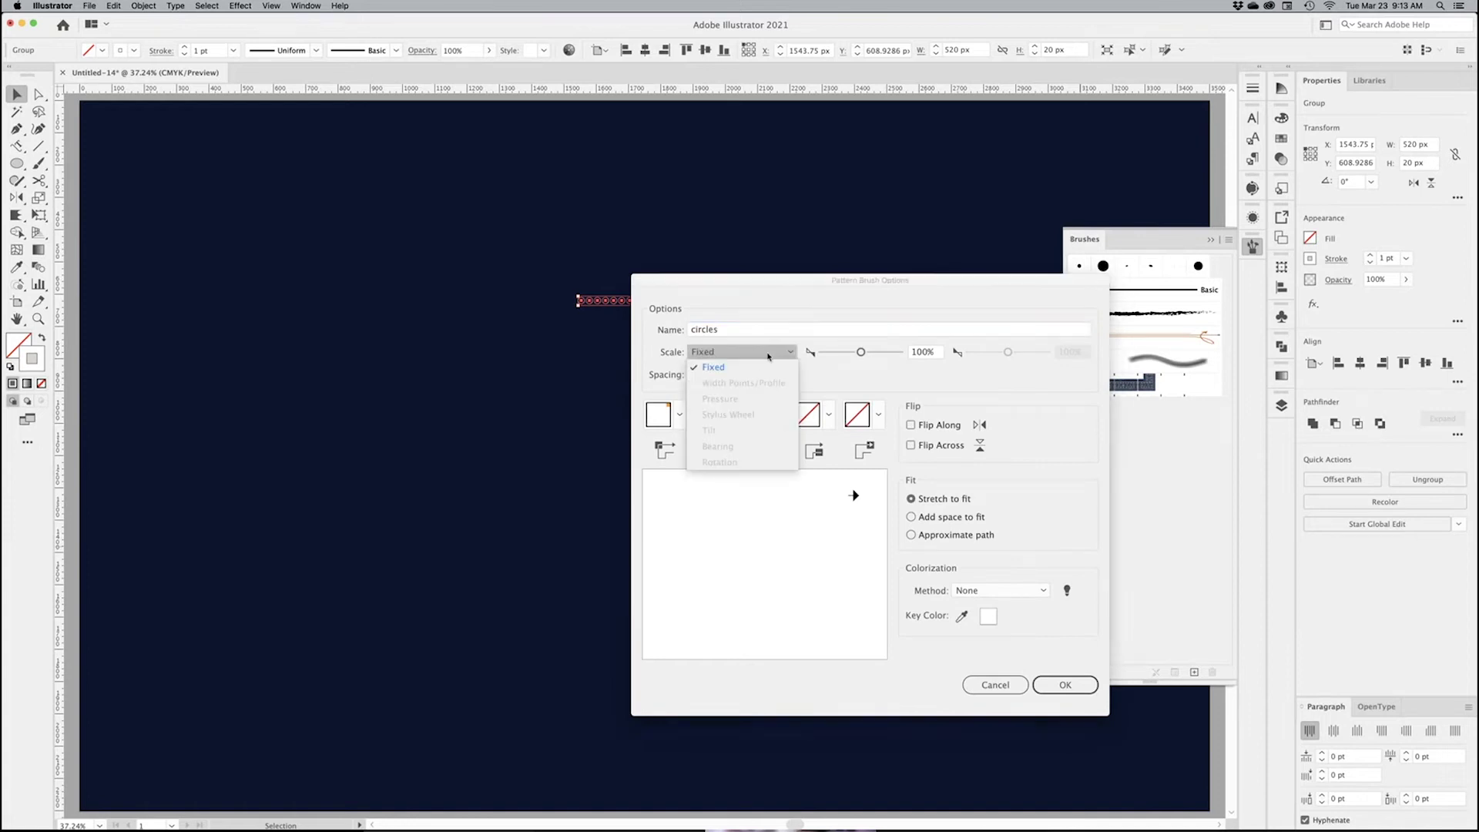
pyautogui.click(868, 374)
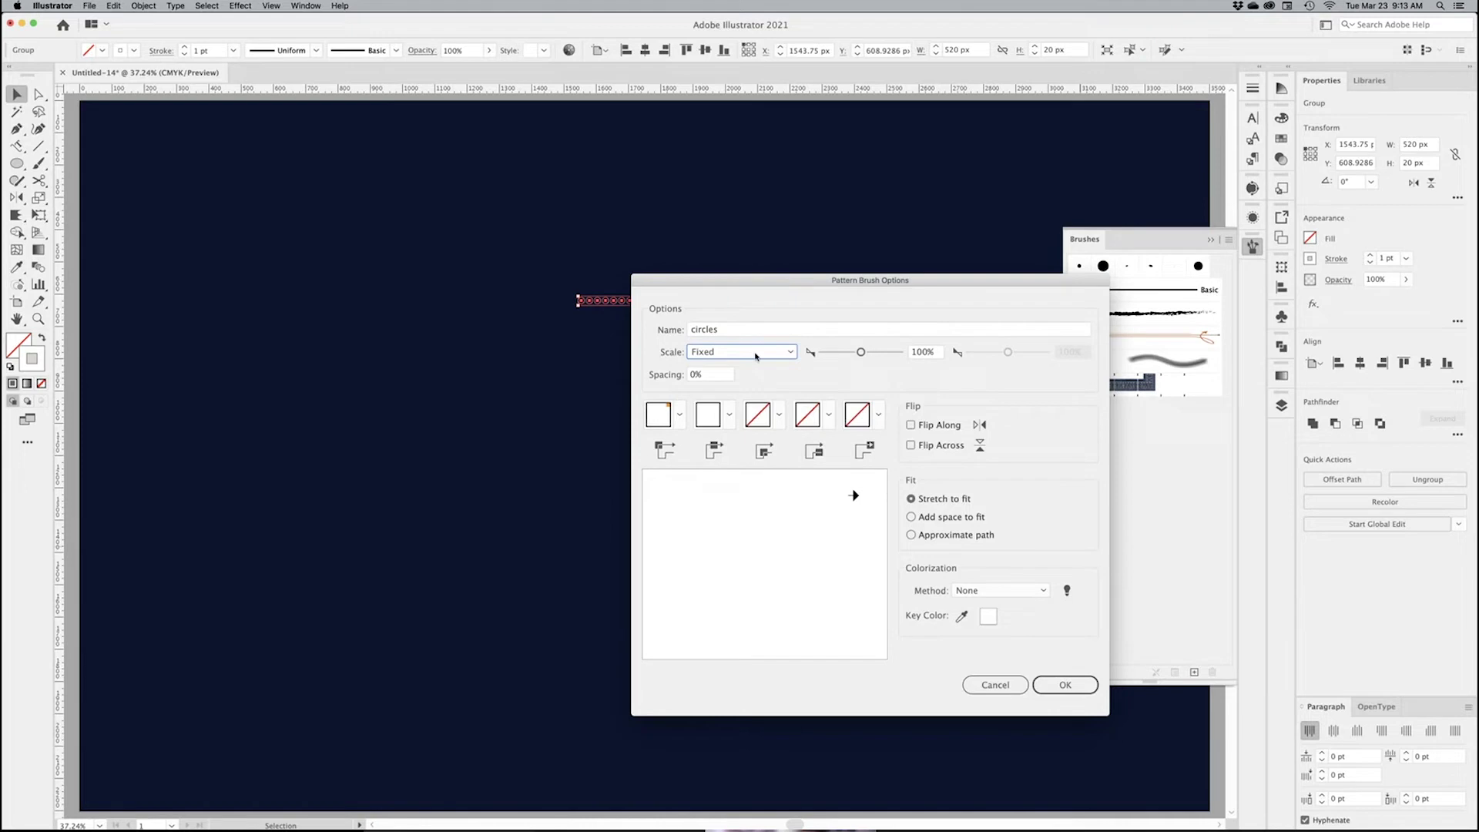
pyautogui.click(910, 425)
pyautogui.click(910, 446)
pyautogui.click(911, 536)
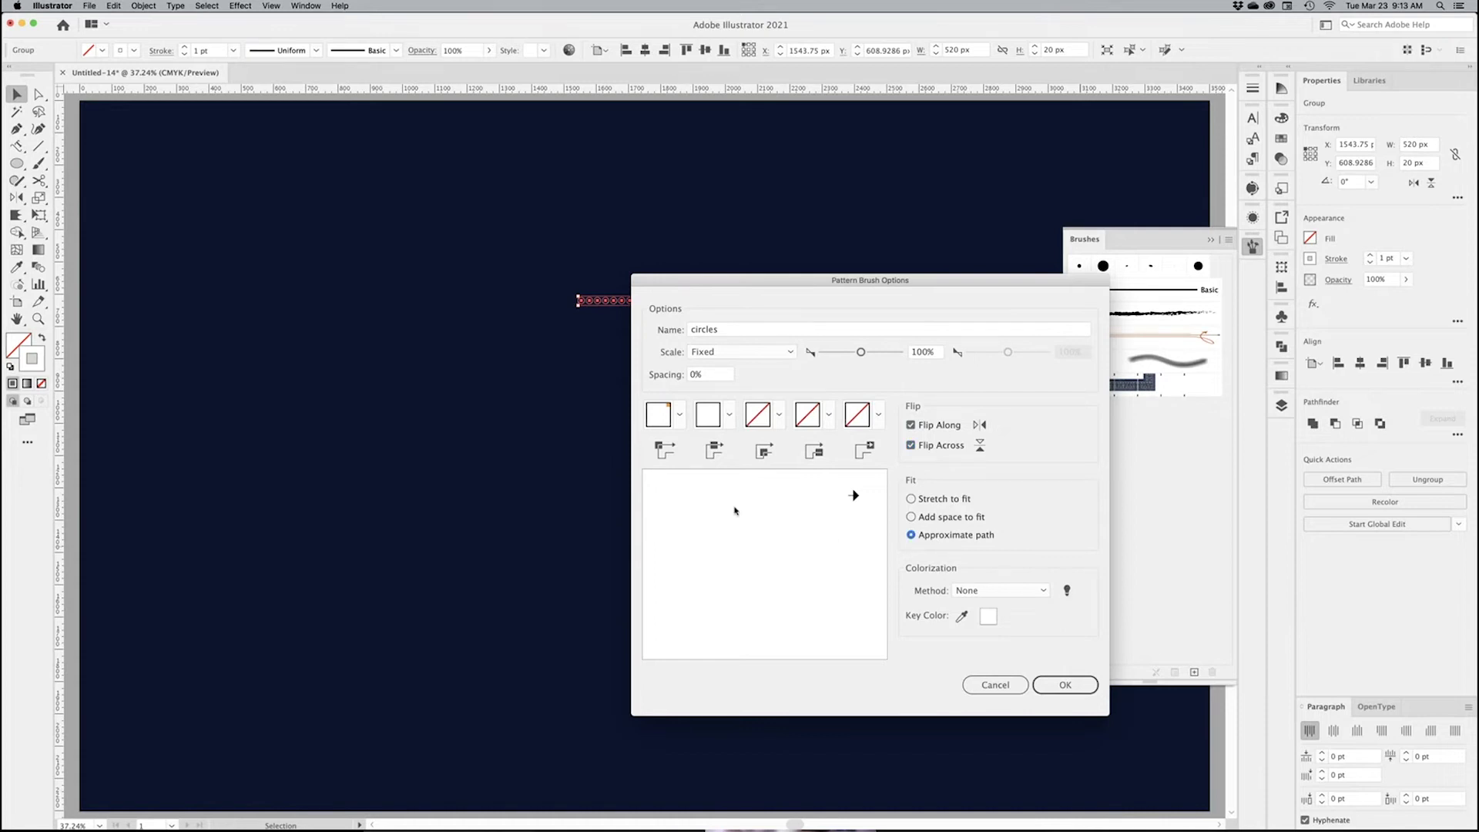
pyautogui.click(1063, 687)
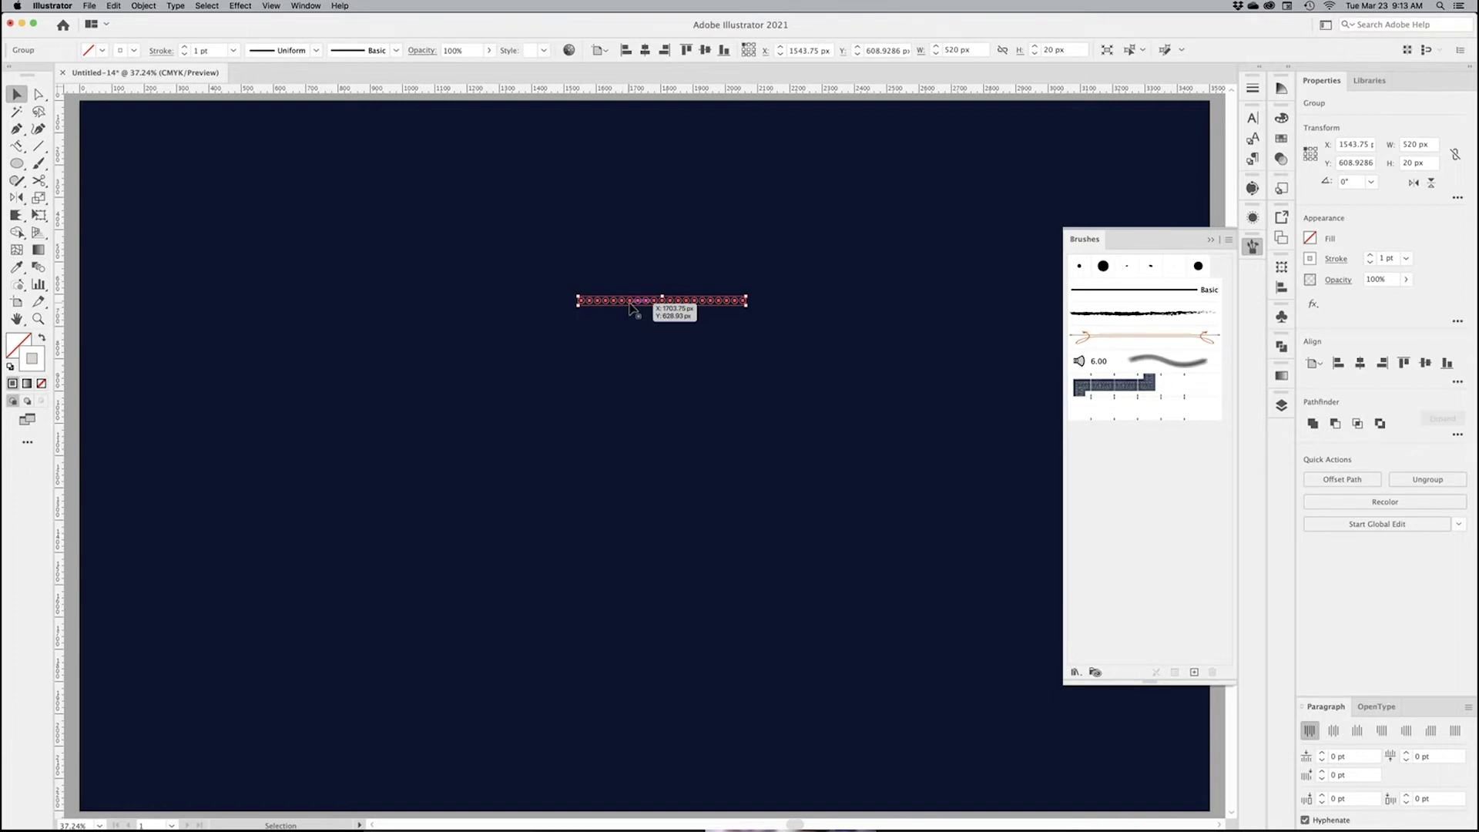
# Step: Move the circle row to the top-left and draw a 650 × 650 px circle
pyautogui.moveTo(632, 304)
pyautogui.mouseDown()
pyautogui.moveTo(164, 152)
pyautogui.moveTo(151, 127)
pyautogui.mouseUp()
pyautogui.click(493, 296)
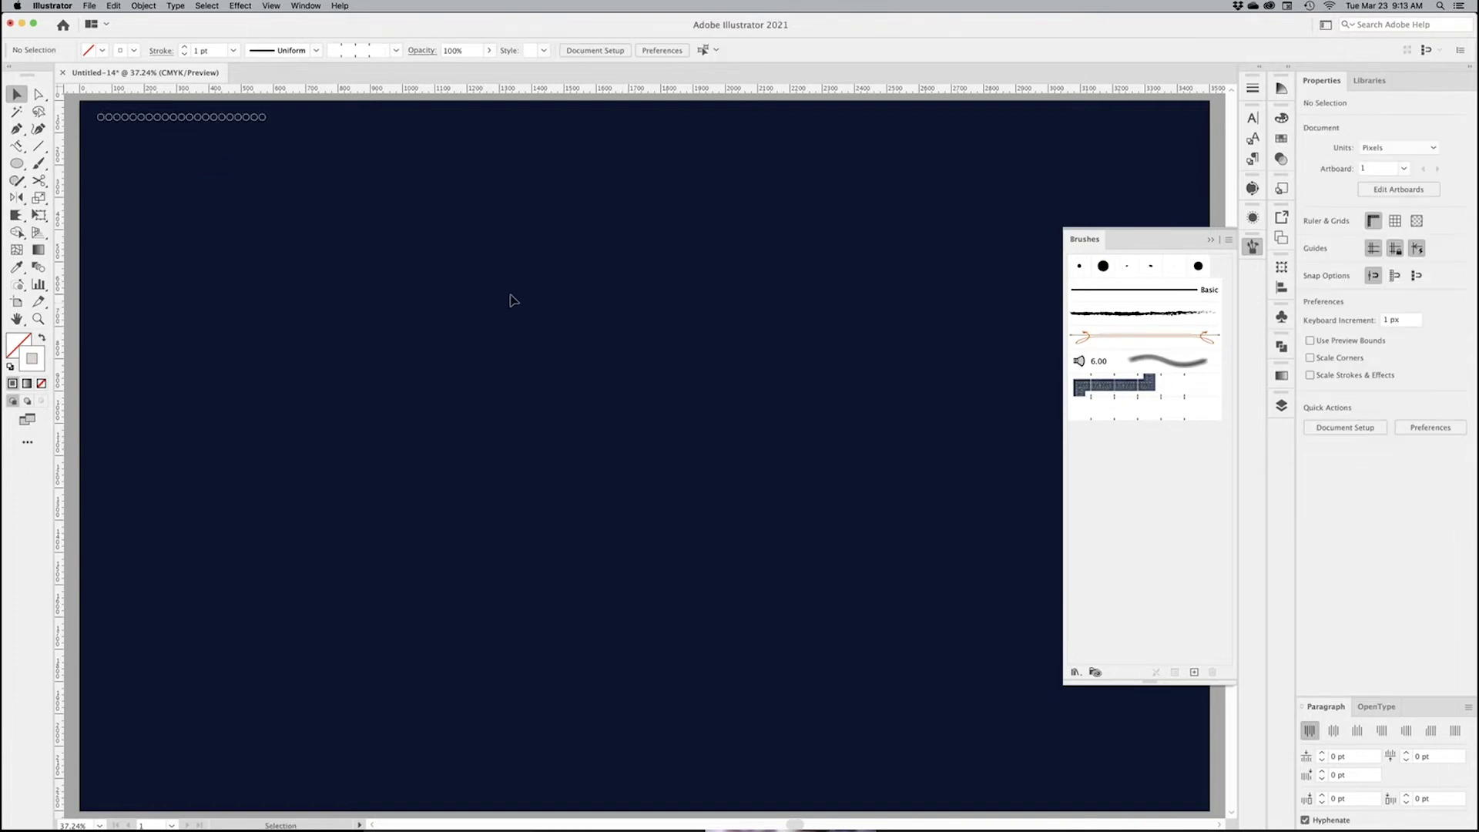
pyautogui.click(16, 164)
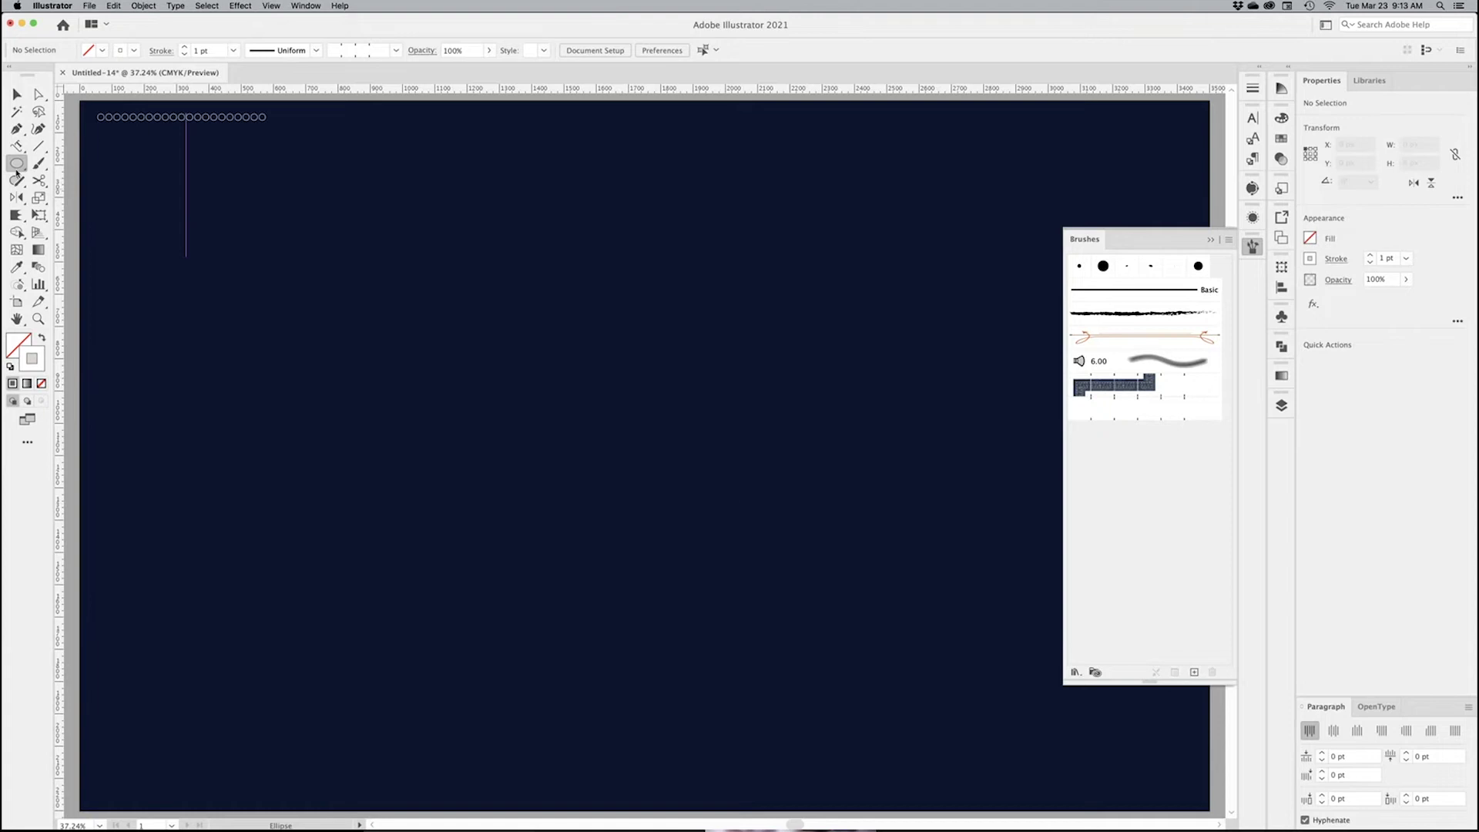
pyautogui.click(650, 439)
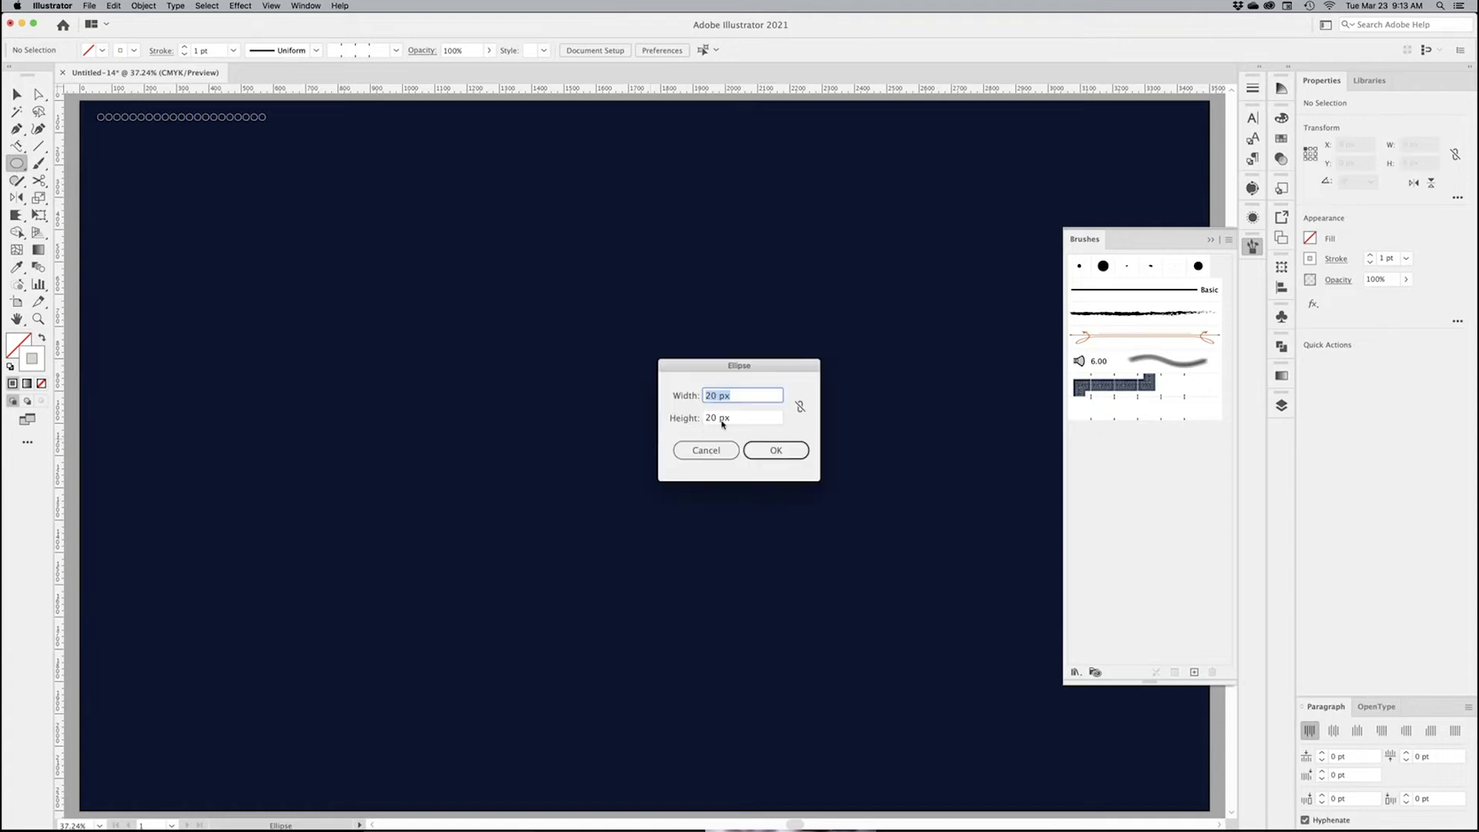
pyautogui.write('650')
pyautogui.press('Tab')
pyautogui.write('650')
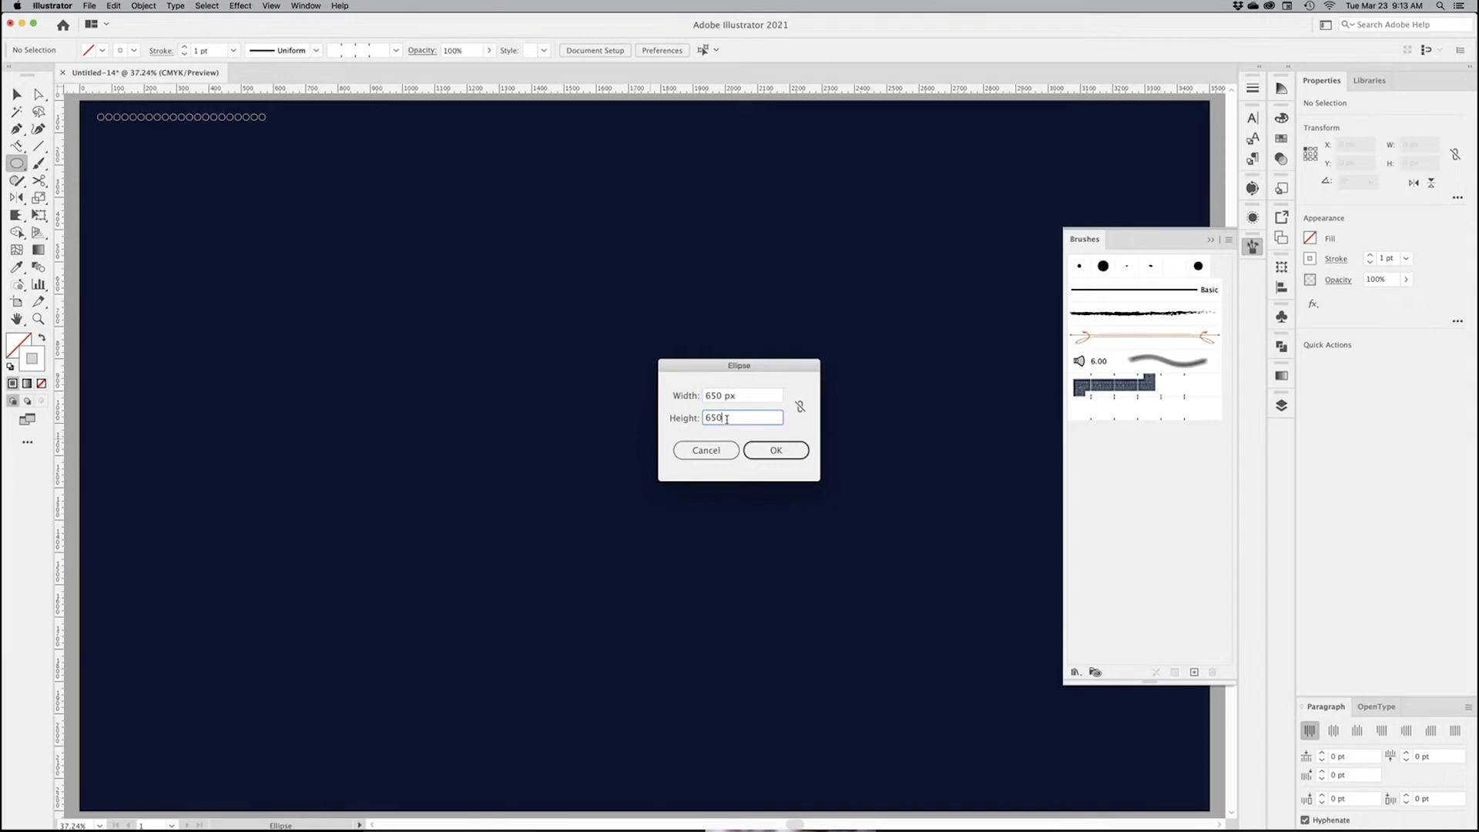
pyautogui.press('Return')
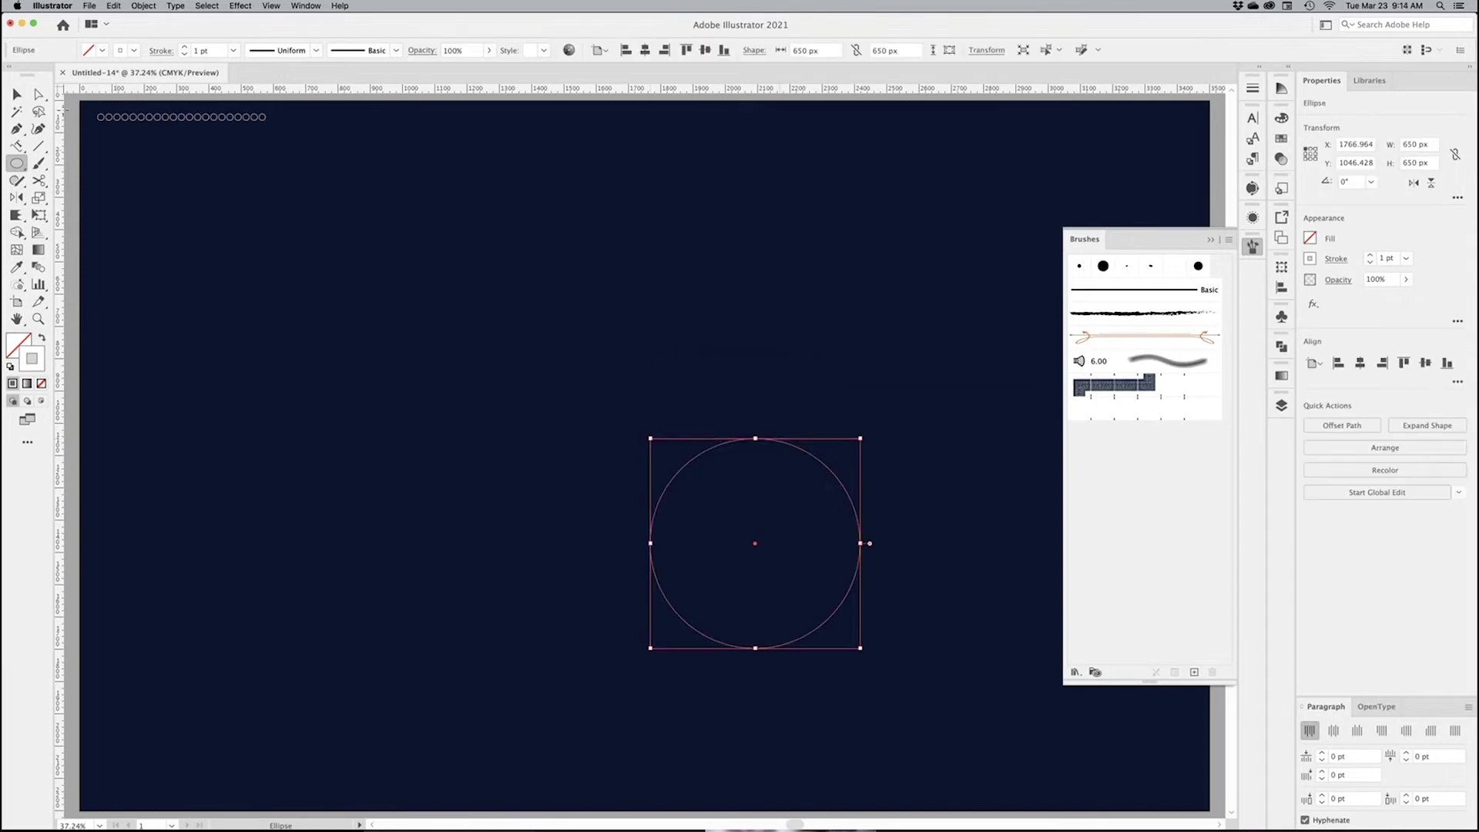
# Step: Centre the big circle on the artboard and select its right anchor point
pyautogui.click(18, 95)
pyautogui.click(17, 95)
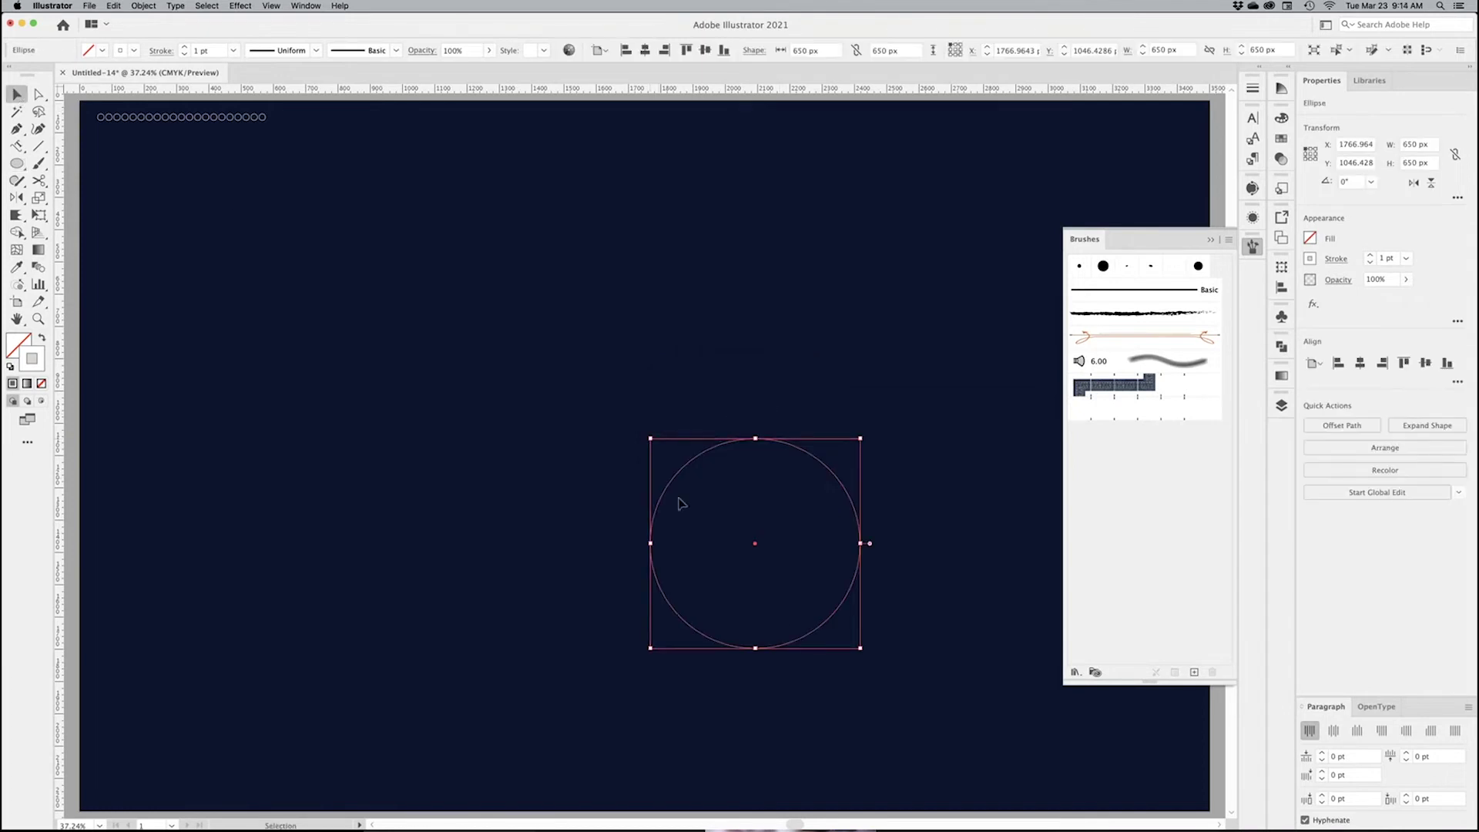
pyautogui.click(645, 51)
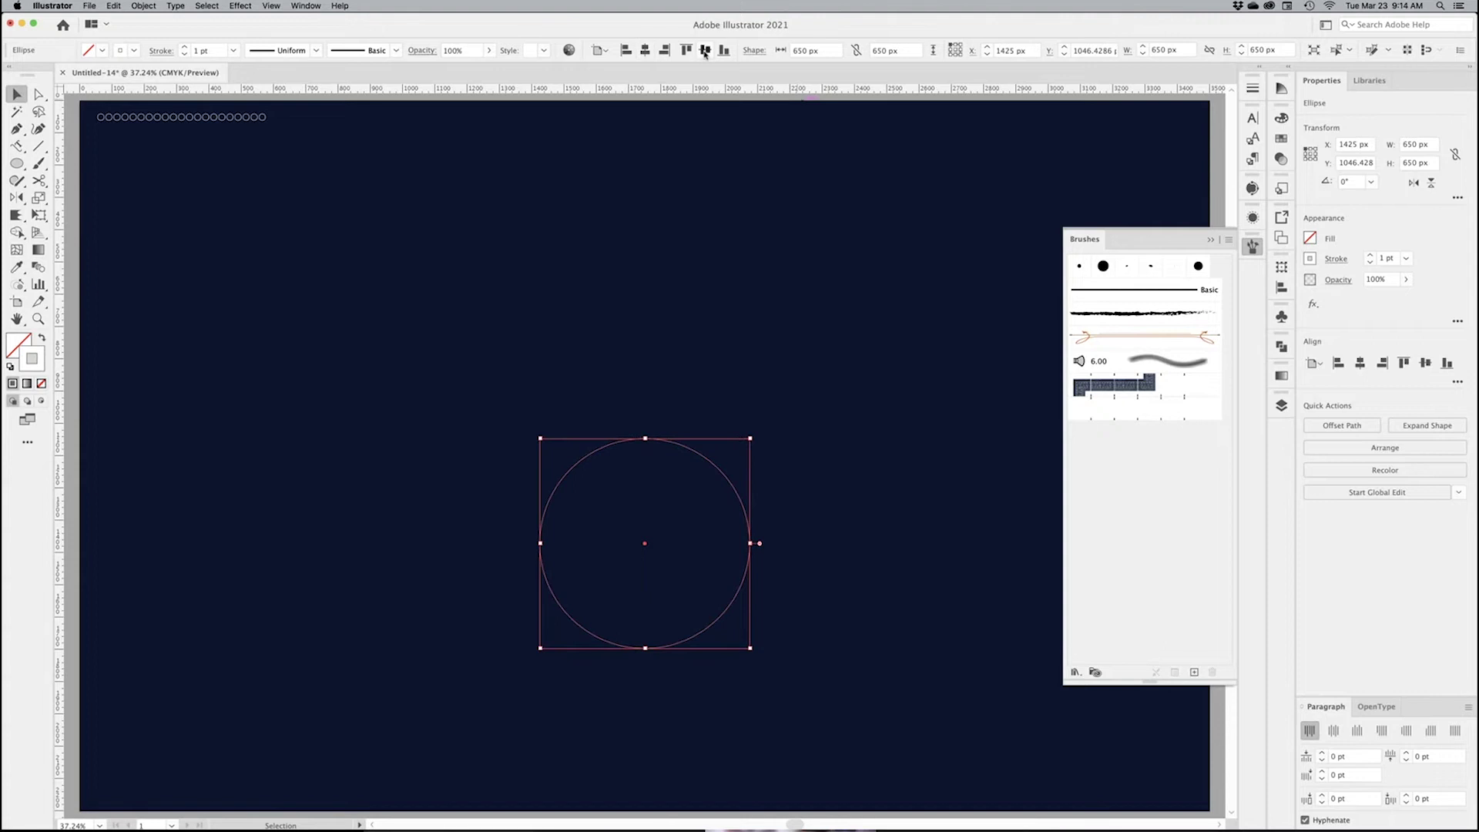
pyautogui.click(704, 51)
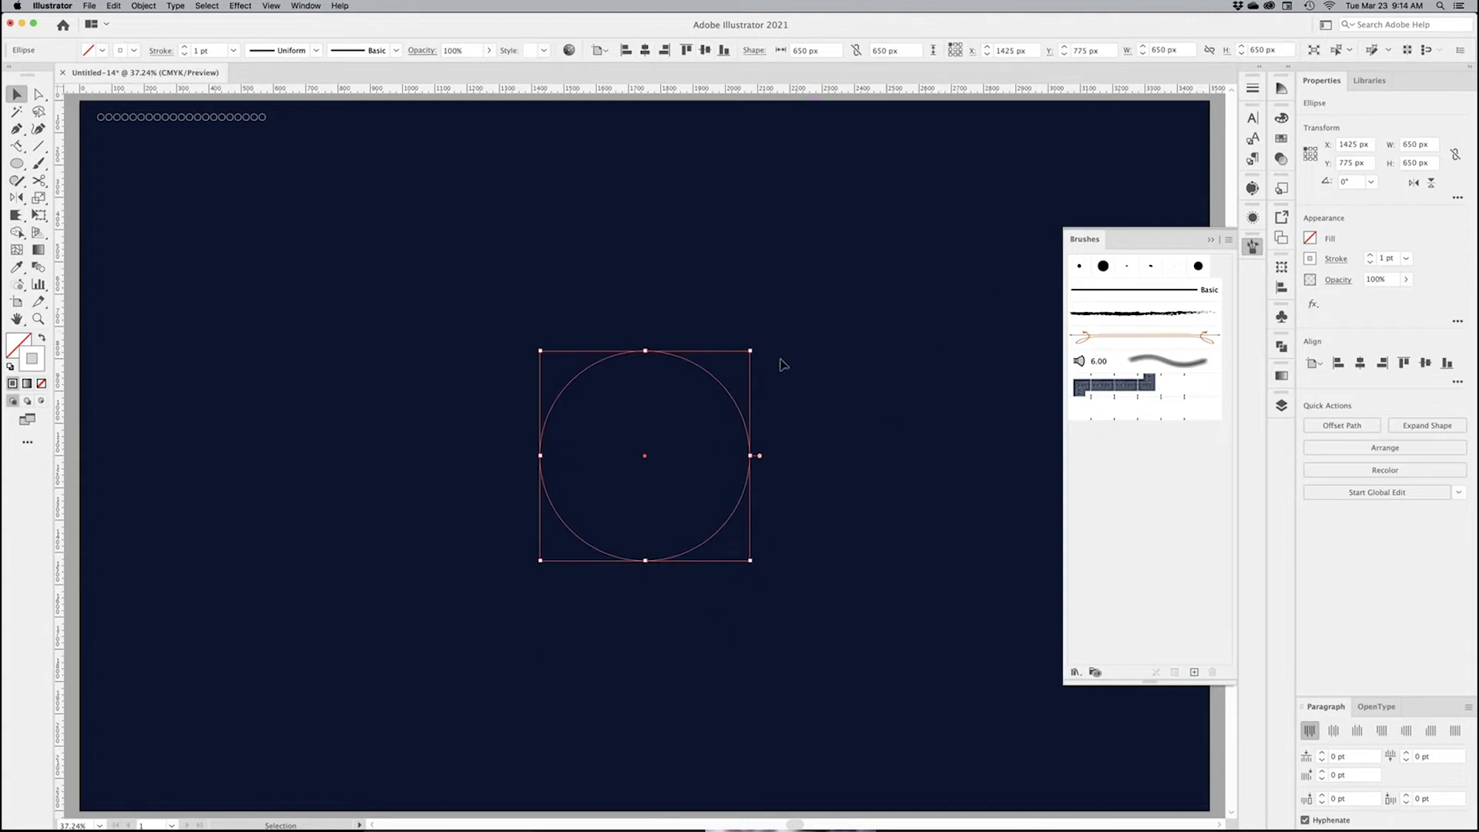
pyautogui.click(39, 95)
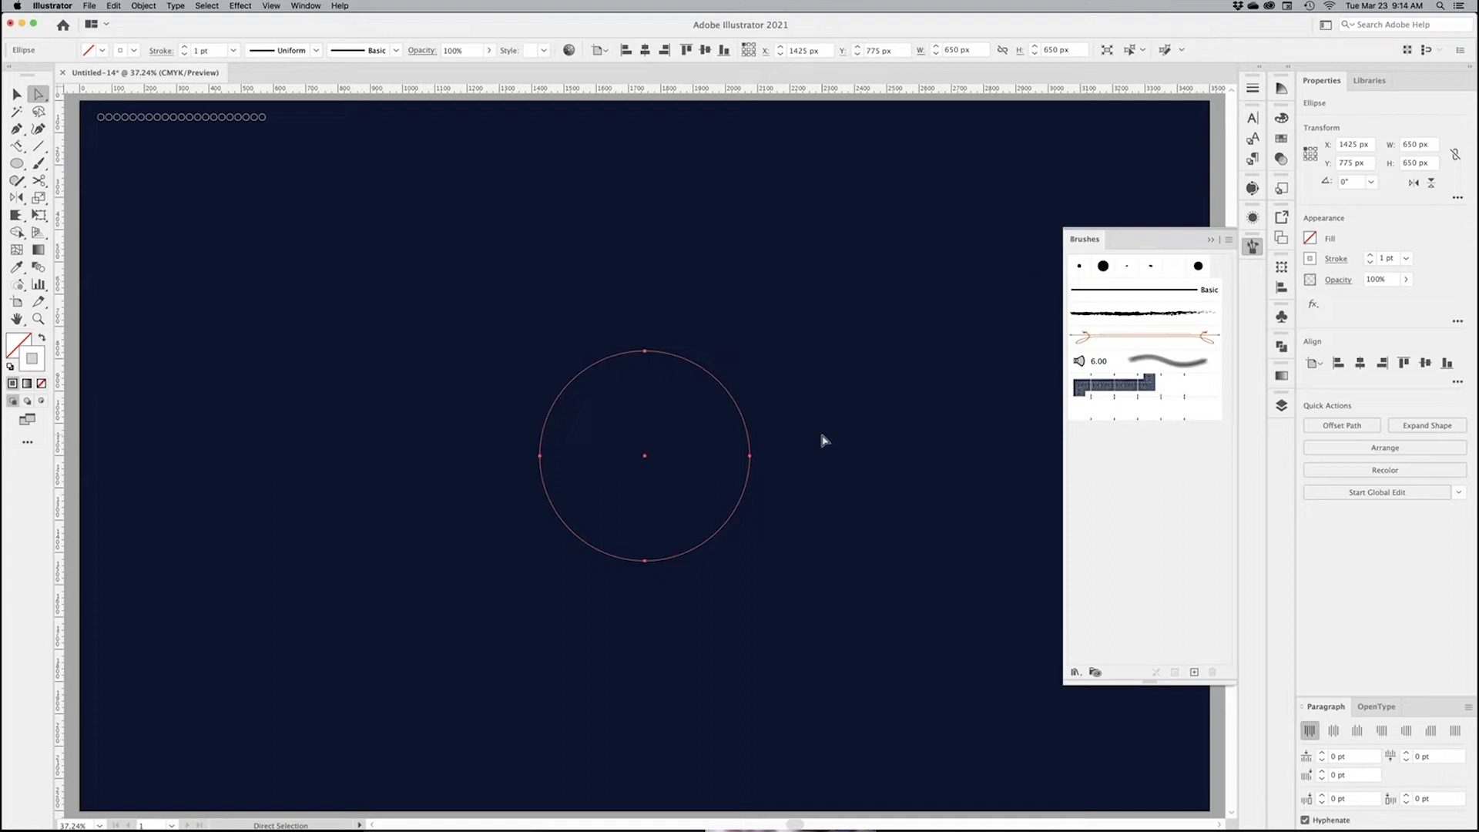
pyautogui.moveTo(816, 420); pyautogui.dragTo(737, 491)
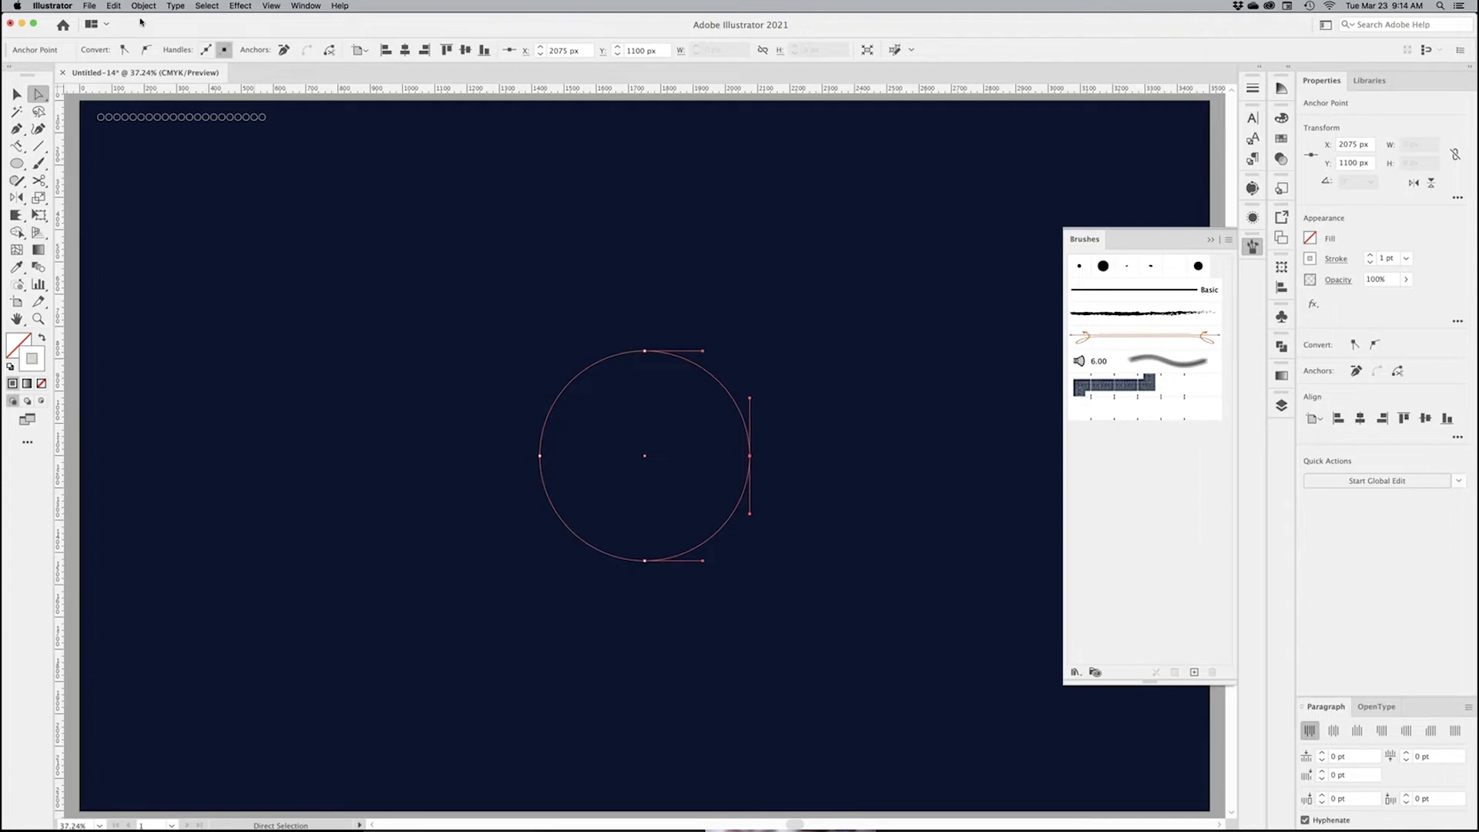
# Step: Cut the circle's right half and paste it back in front as a separate arc
pyautogui.click(114, 6)
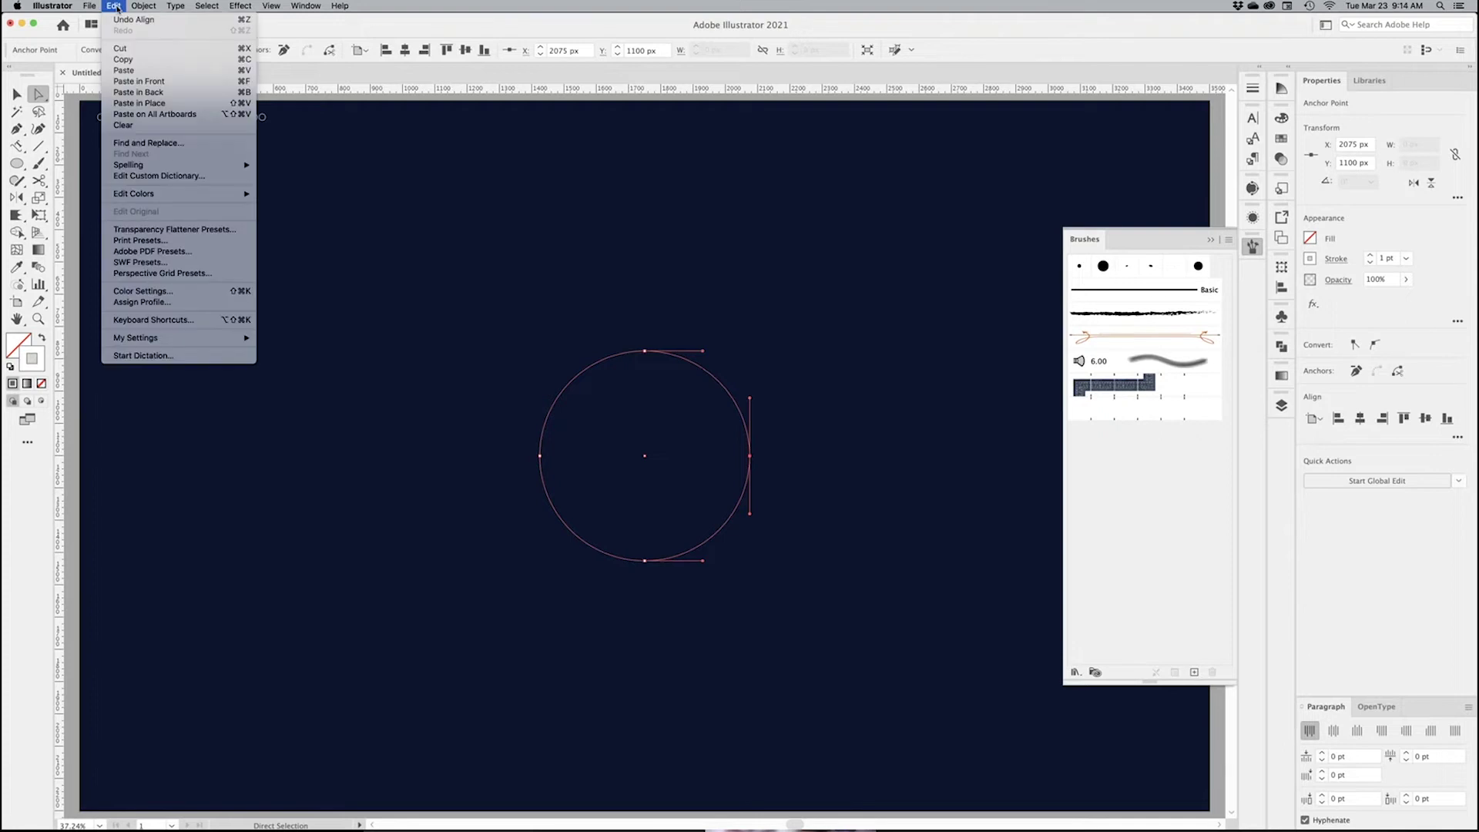
pyautogui.click(126, 51)
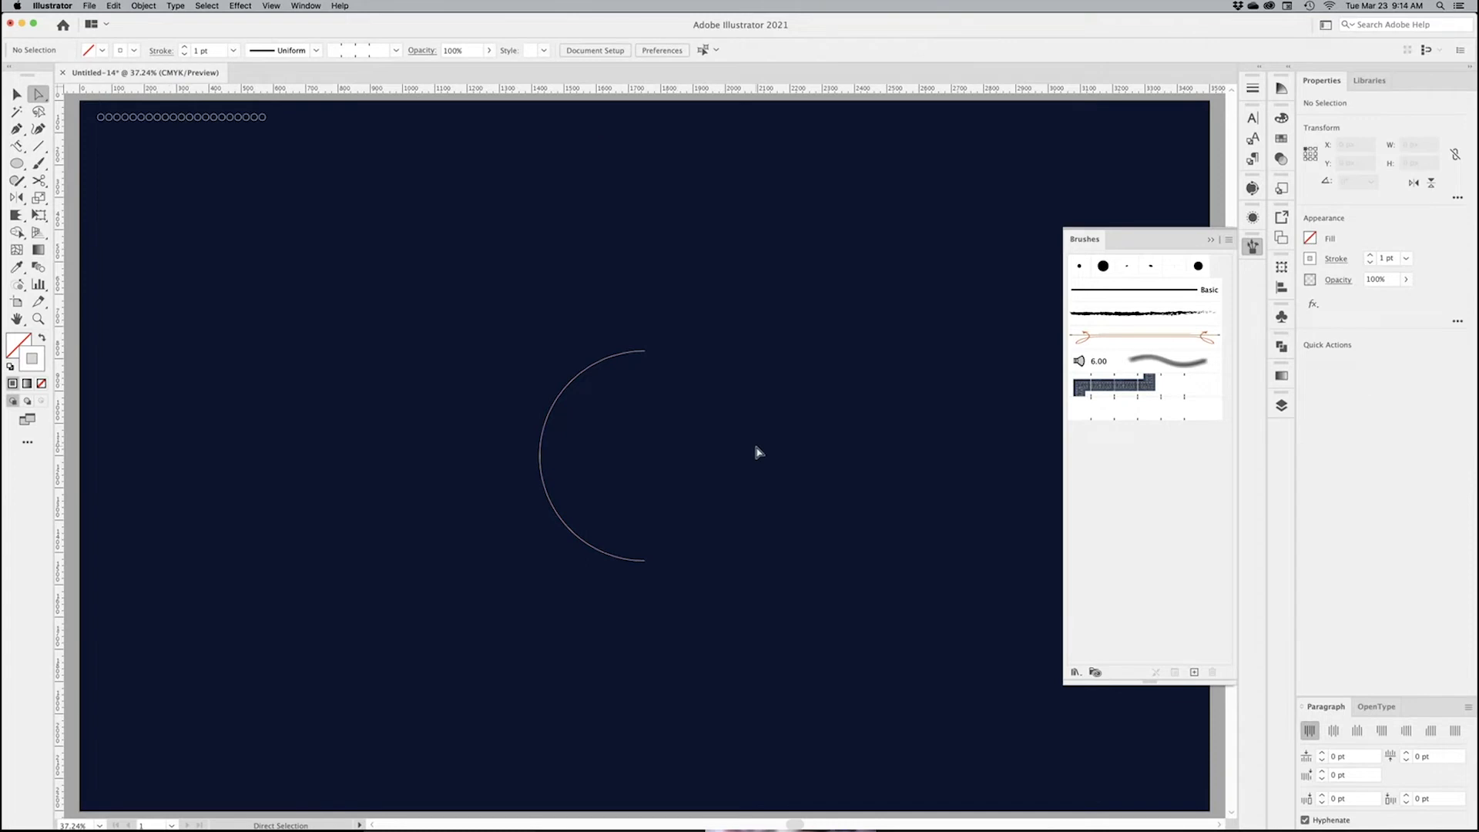
pyautogui.click(113, 6)
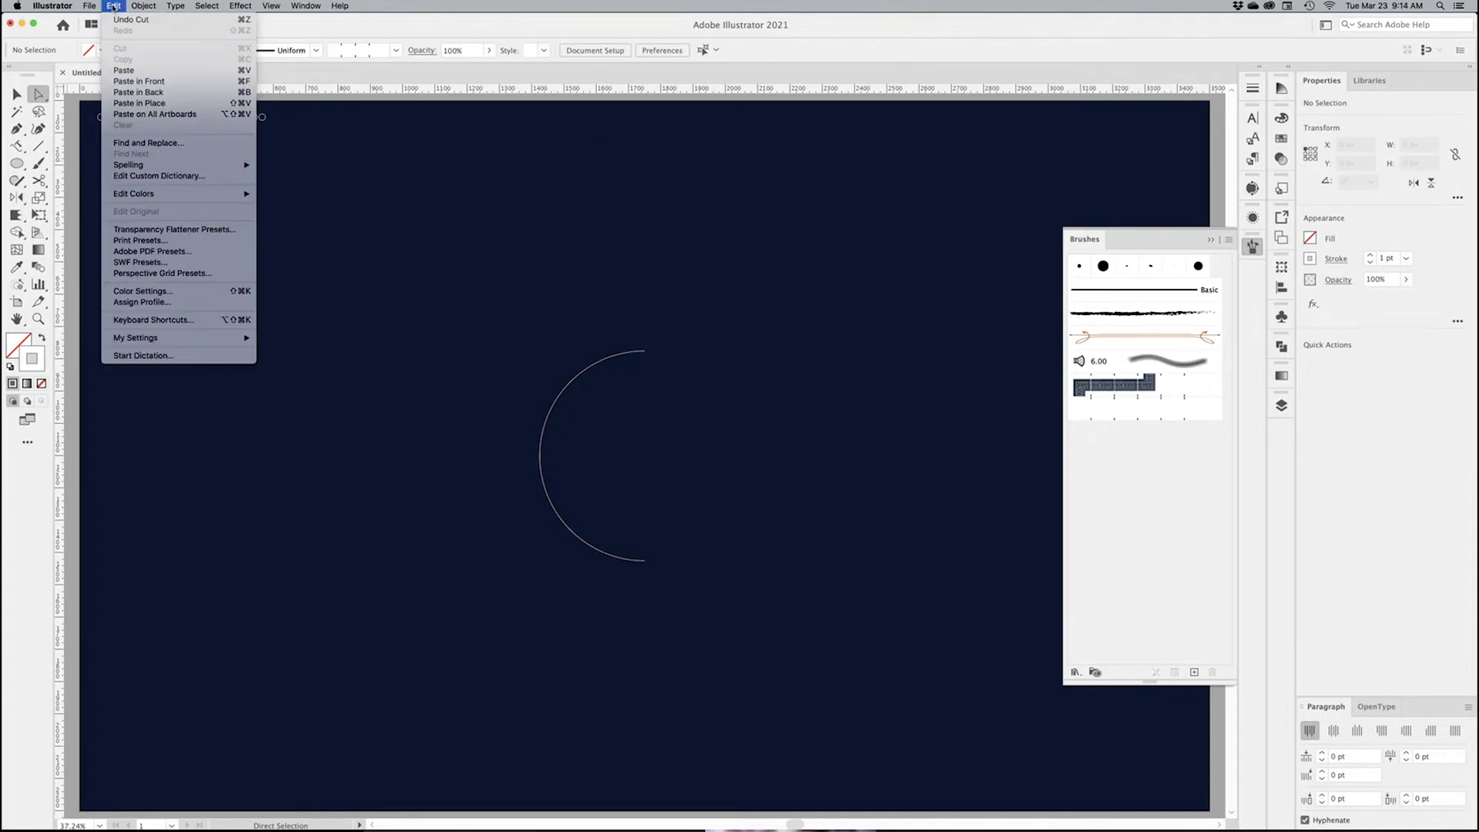
pyautogui.click(139, 82)
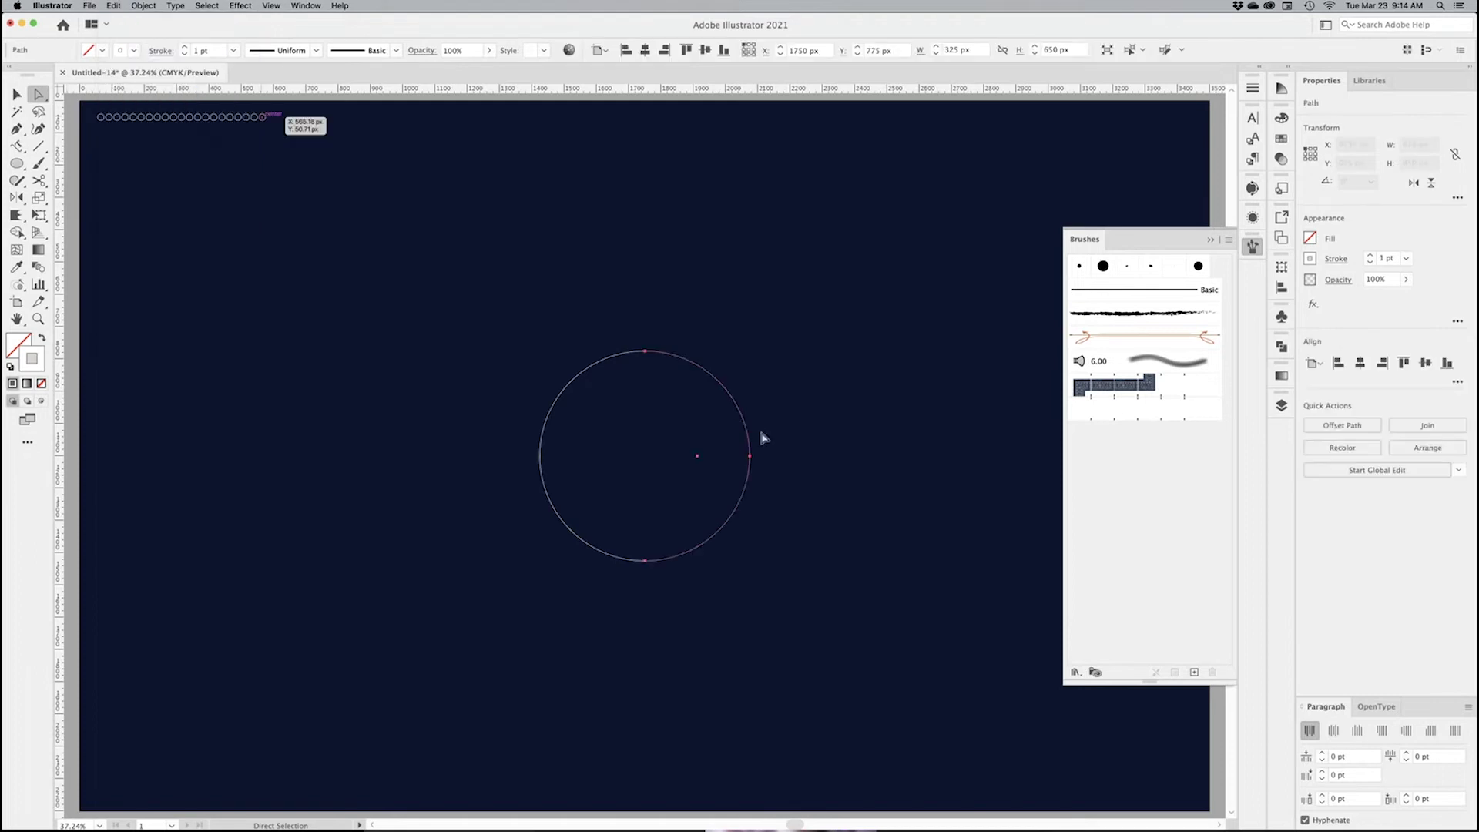
# Step: Select each half-arc in turn and nudge the right one to confirm they are separate
pyautogui.click(19, 97)
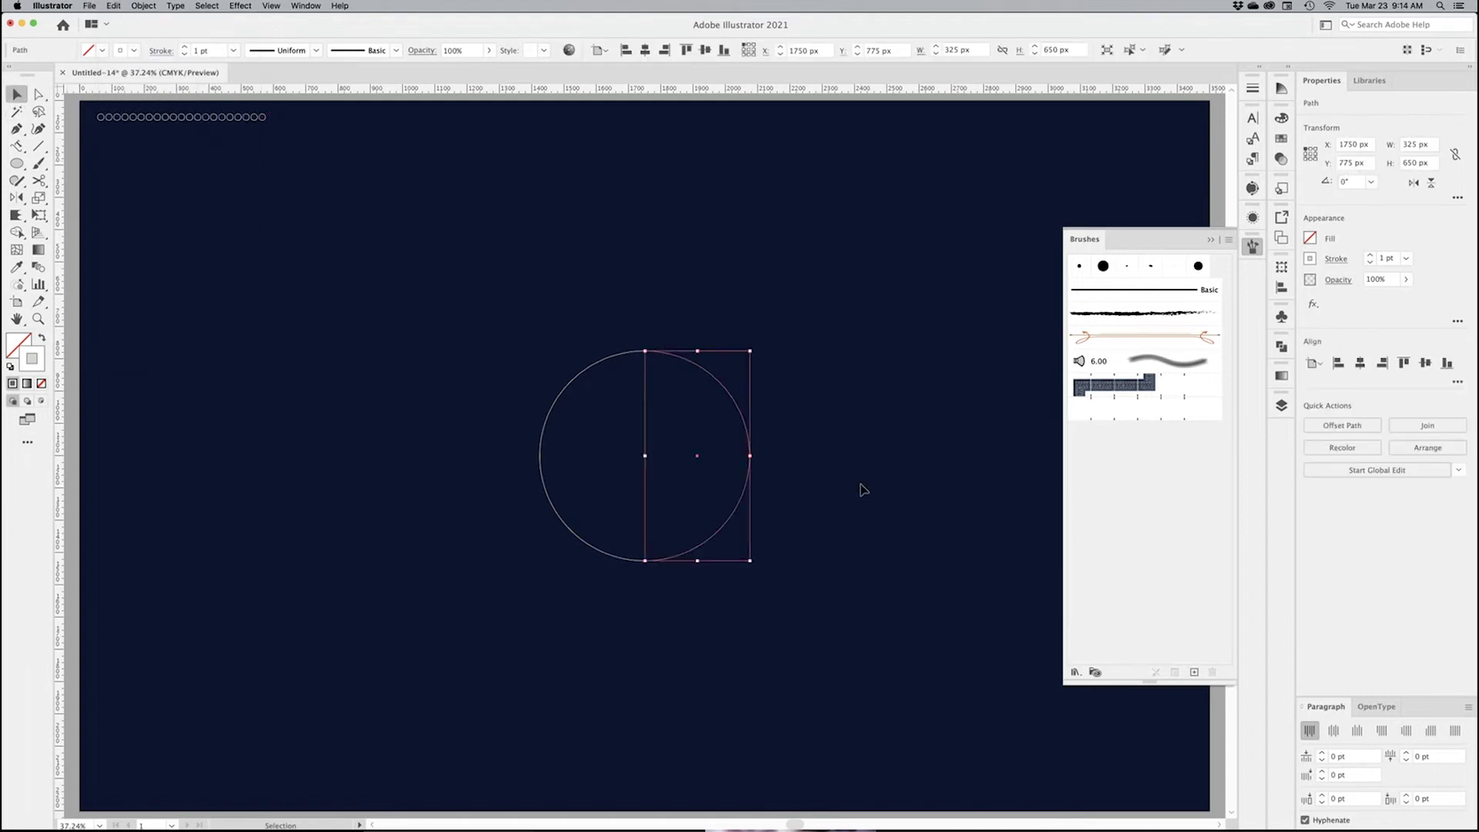
pyautogui.click(861, 486)
pyautogui.moveTo(798, 430); pyautogui.dragTo(738, 468)
pyautogui.moveTo(472, 409); pyautogui.dragTo(553, 499)
pyautogui.moveTo(806, 431); pyautogui.dragTo(709, 490)
pyautogui.hotkey('shift', 'Right')
pyautogui.hotkey('shift', 'Right')
pyautogui.hotkey('shift', 'Right')
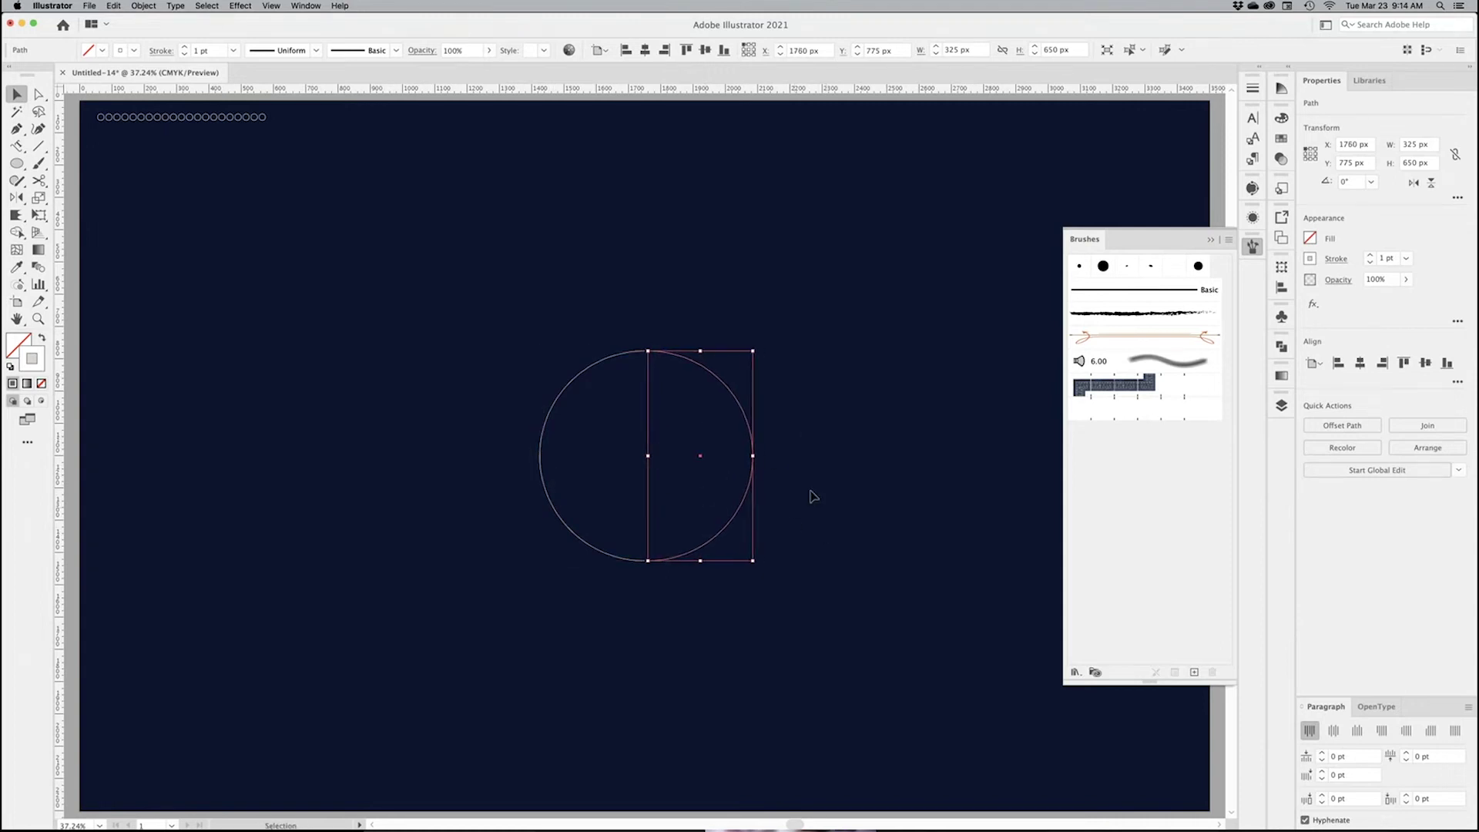
pyautogui.click(832, 501)
pyautogui.moveTo(920, 421); pyautogui.dragTo(734, 531)
pyautogui.click(839, 422)
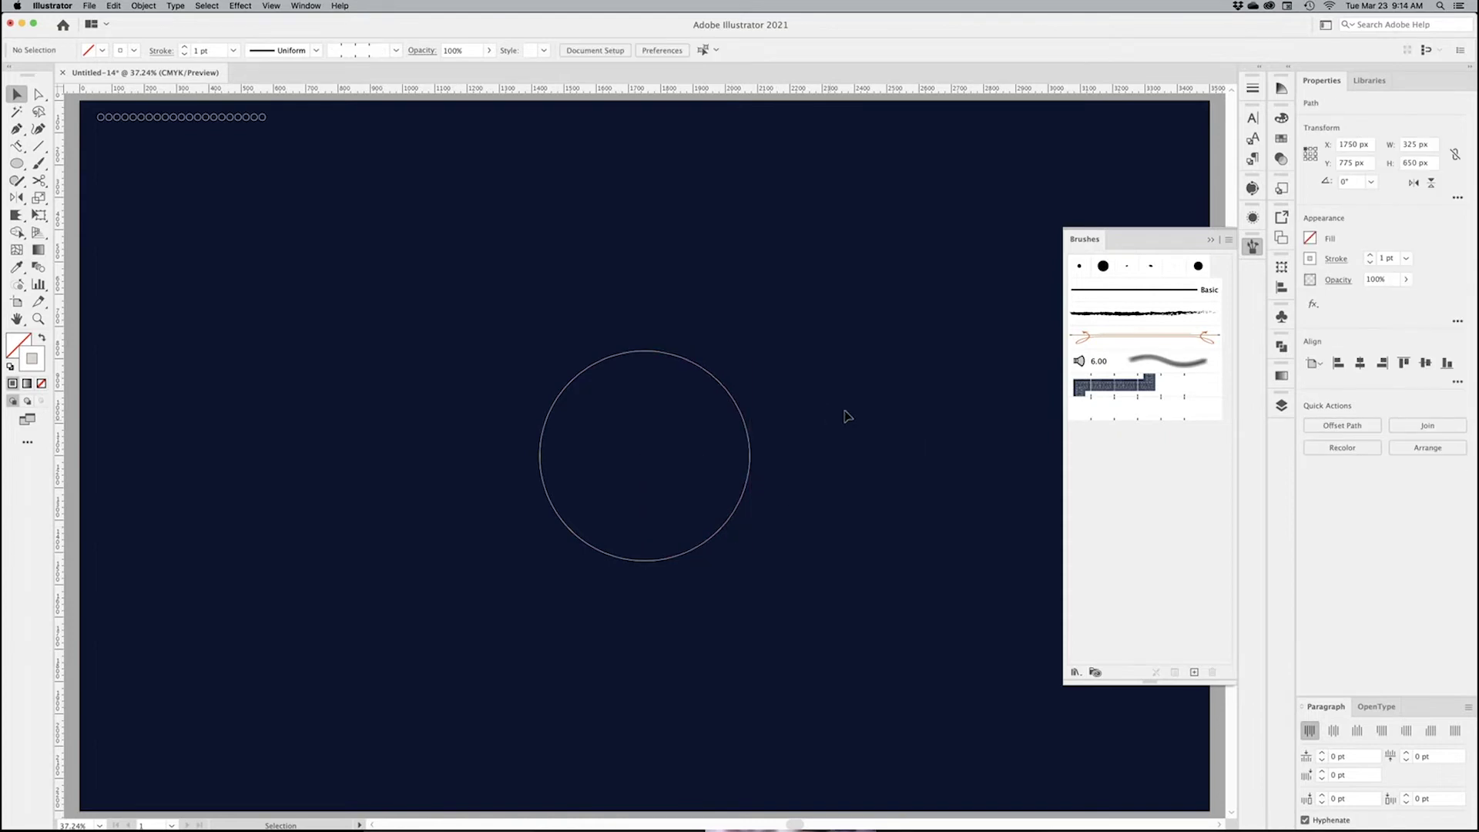
# Step: Apply the 'circles' pattern brush to both half-arcs, then view the ring at 100%
pyautogui.moveTo(871, 350); pyautogui.dragTo(479, 602)
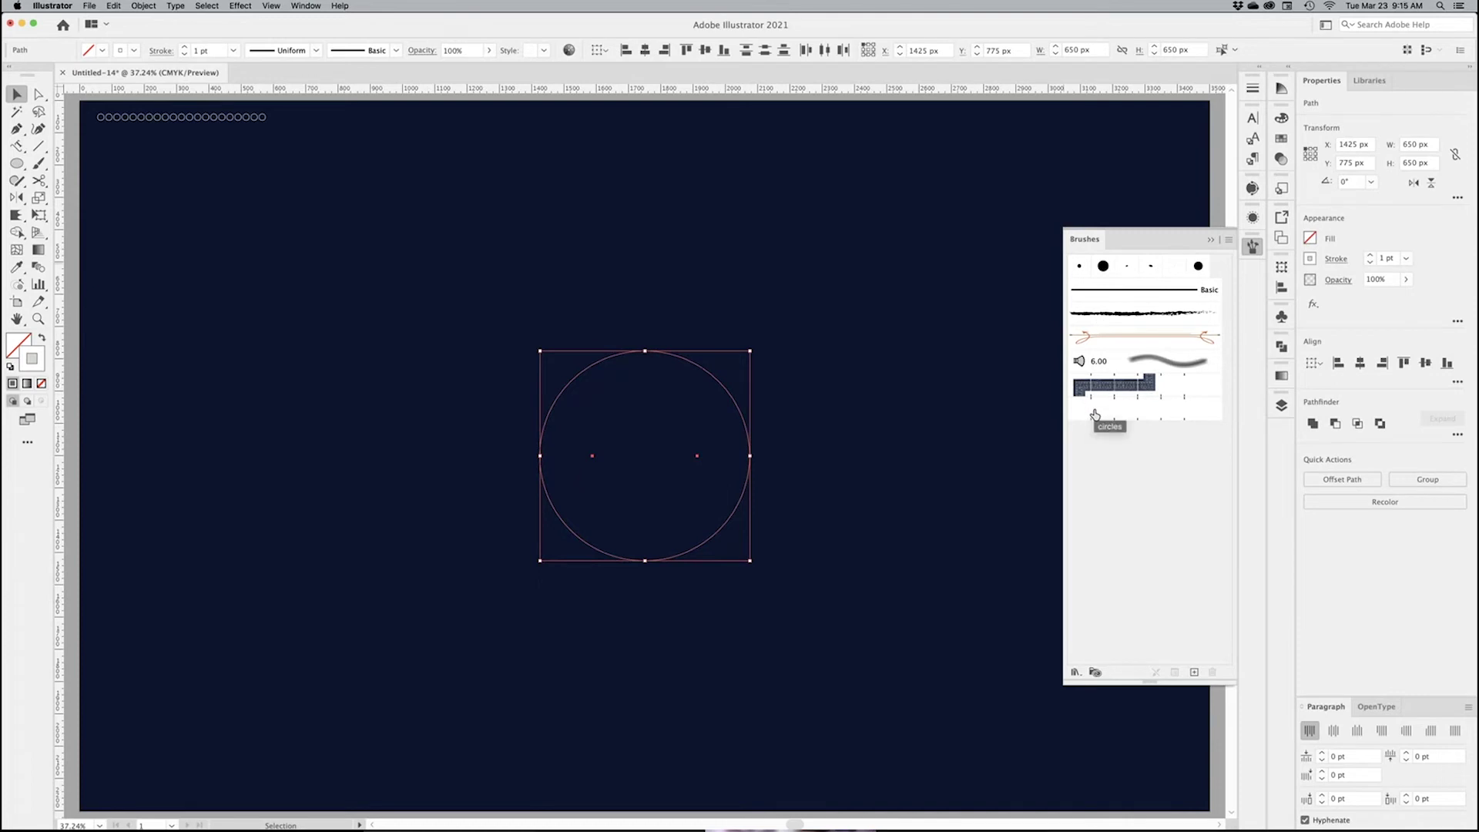
pyautogui.click(1122, 413)
pyautogui.click(791, 535)
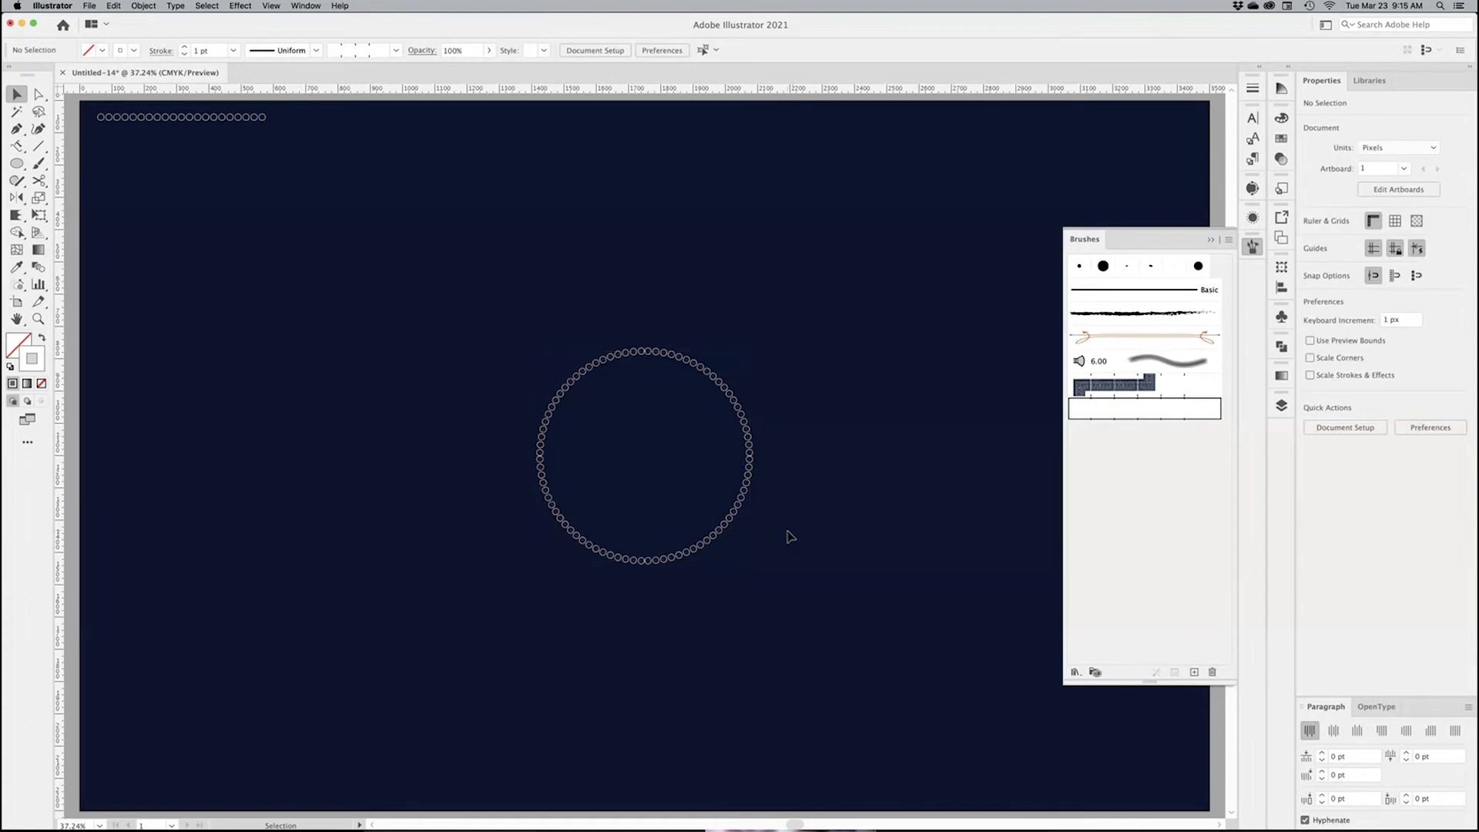
pyautogui.scroll(5, 611, 429)
pyautogui.moveTo(697, 455); pyautogui.dragTo(585, 416)
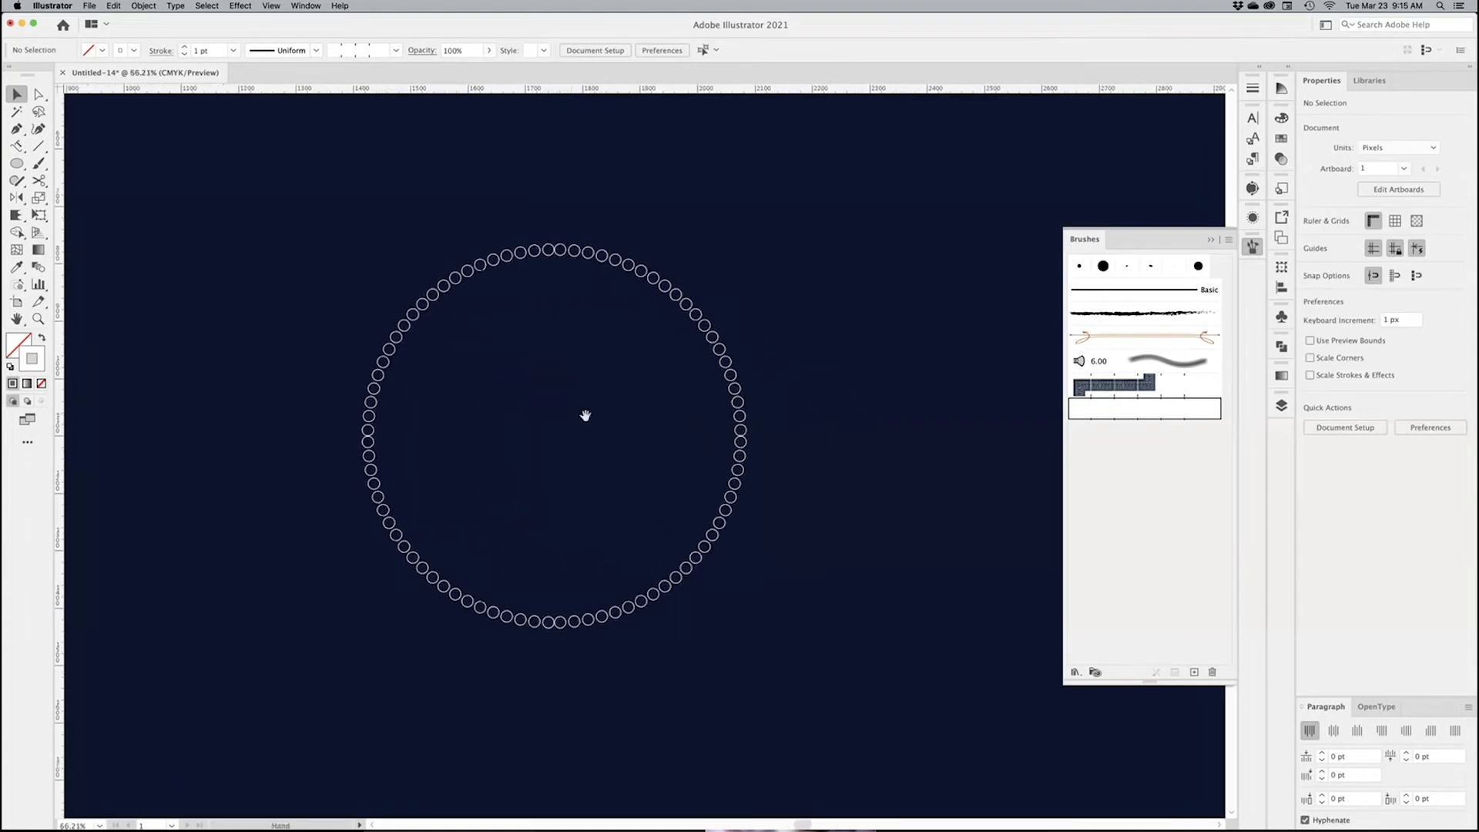
pyautogui.click(717, 414)
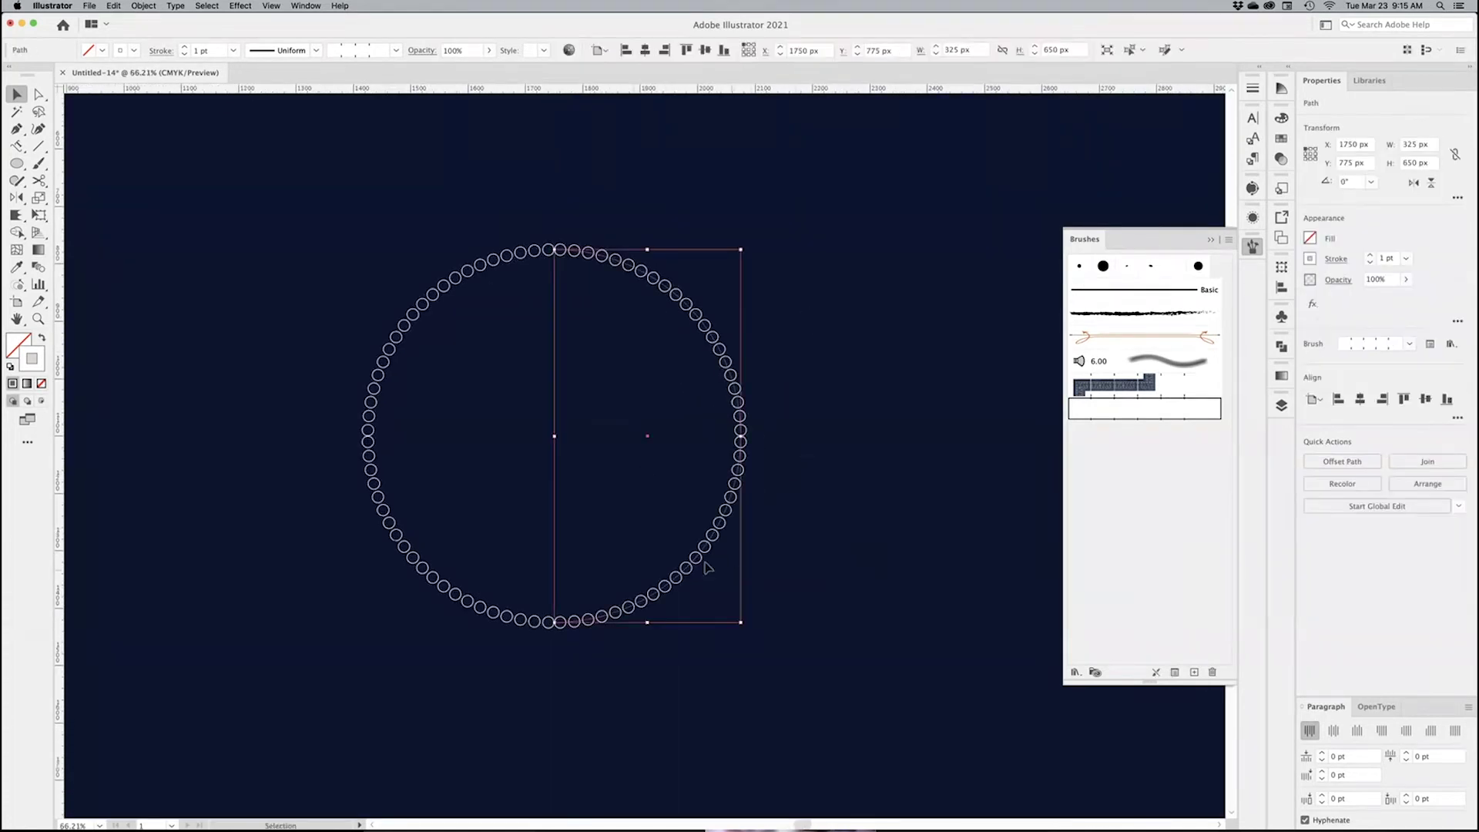
pyautogui.press('super+1')
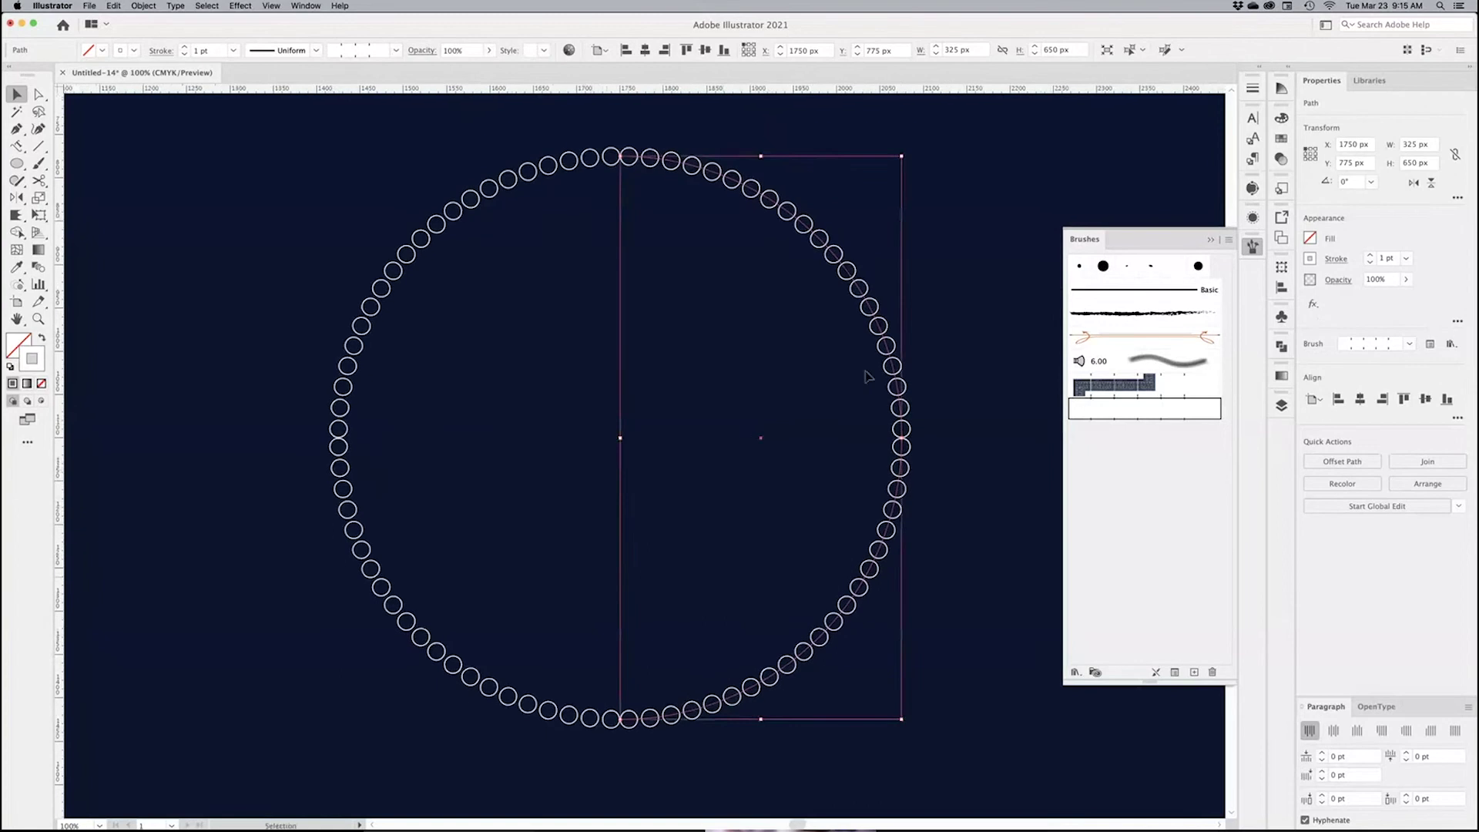
pyautogui.click(986, 336)
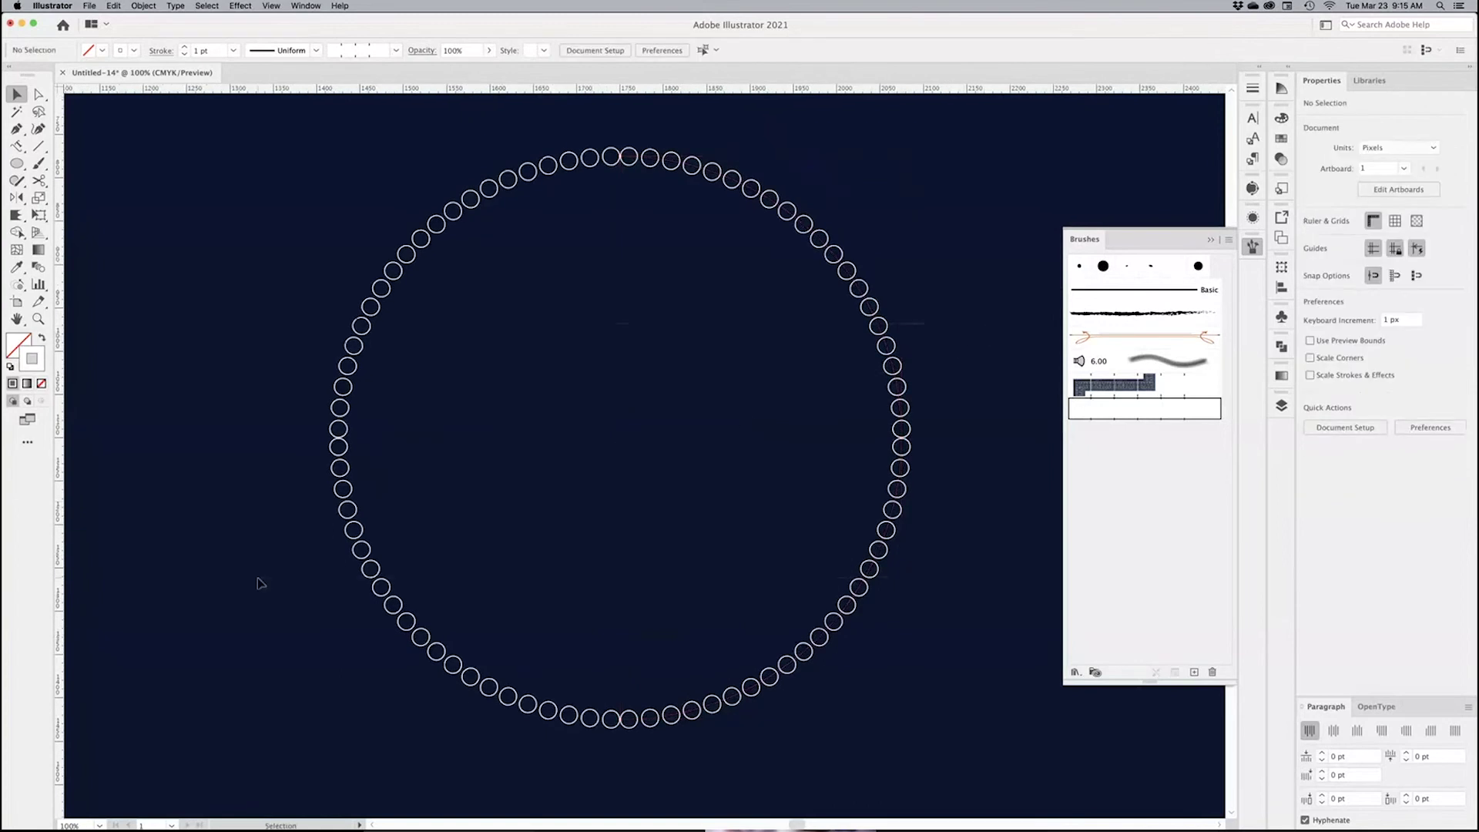
pyautogui.click(339, 433)
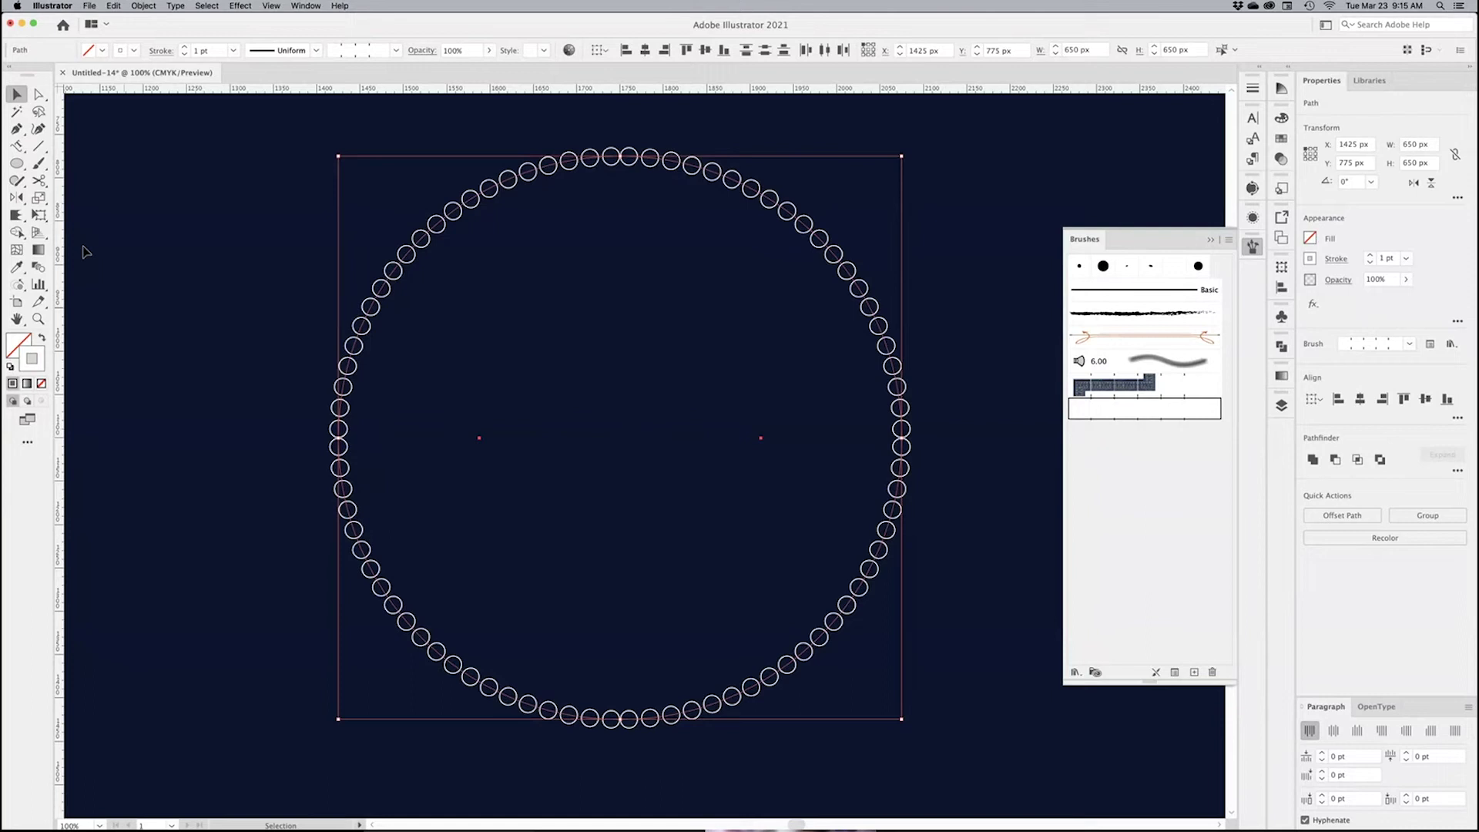
# Step: Scale the ring up about 103% with the Scale tool, to roughly 670 px across
pyautogui.click(39, 199)
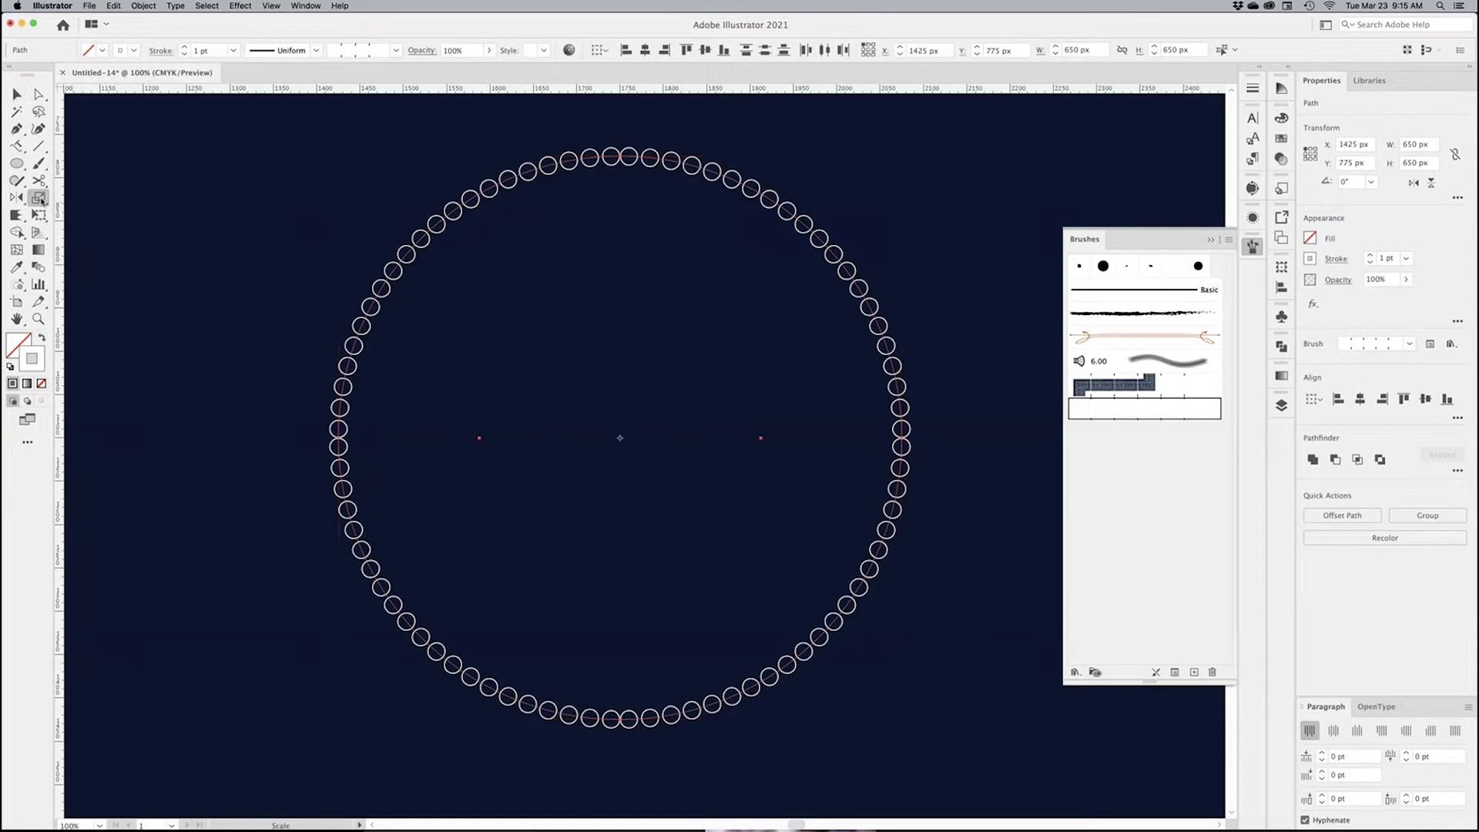
pyautogui.moveTo(980, 723); pyautogui.dragTo(974, 728)
pyautogui.moveTo(895, 745)
pyautogui.mouseDown()
pyautogui.moveTo(747, 569)
pyautogui.moveTo(907, 762)
pyautogui.mouseUp()
pyautogui.press('v')
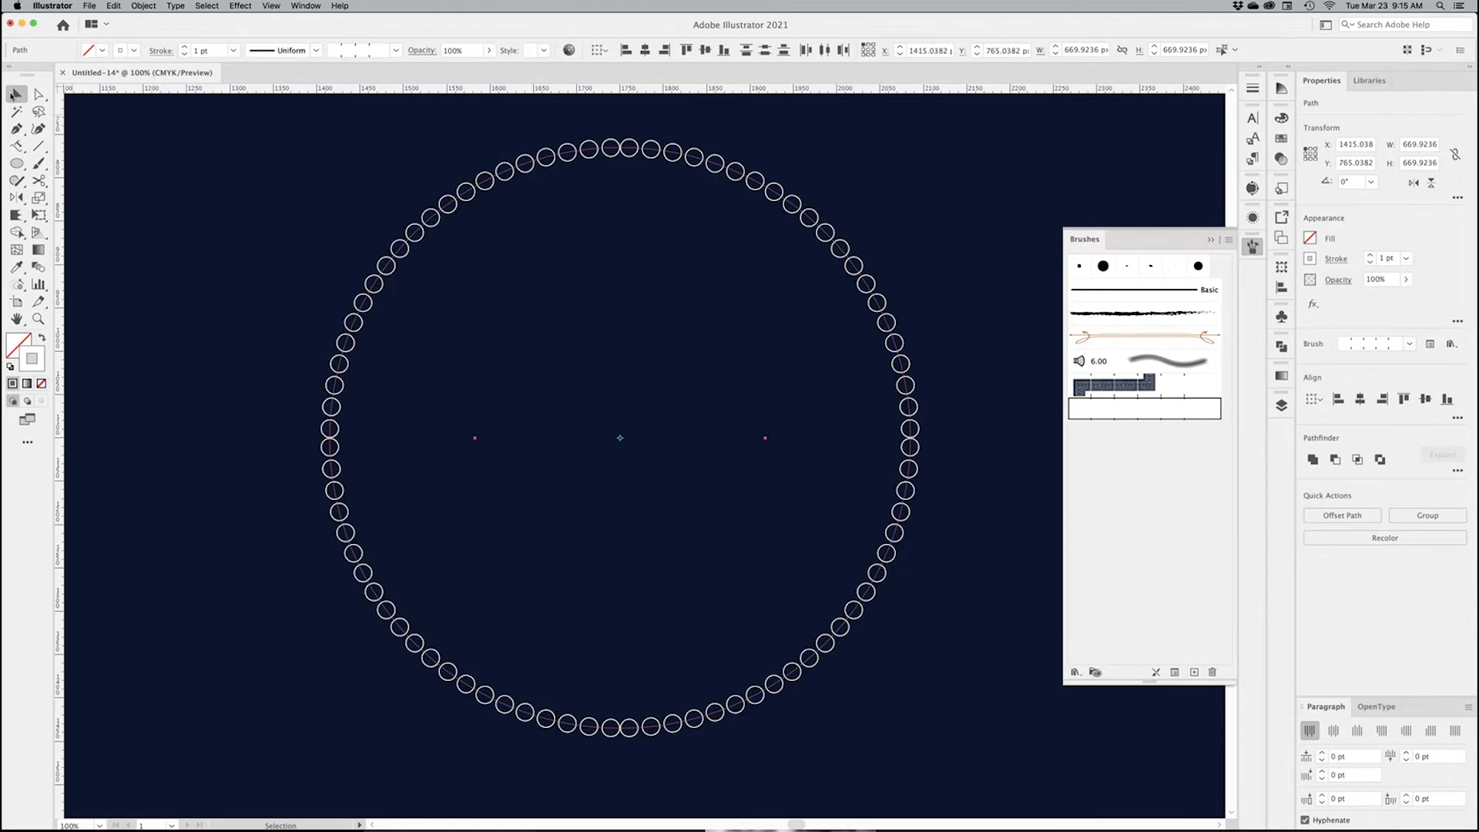
pyautogui.click(983, 602)
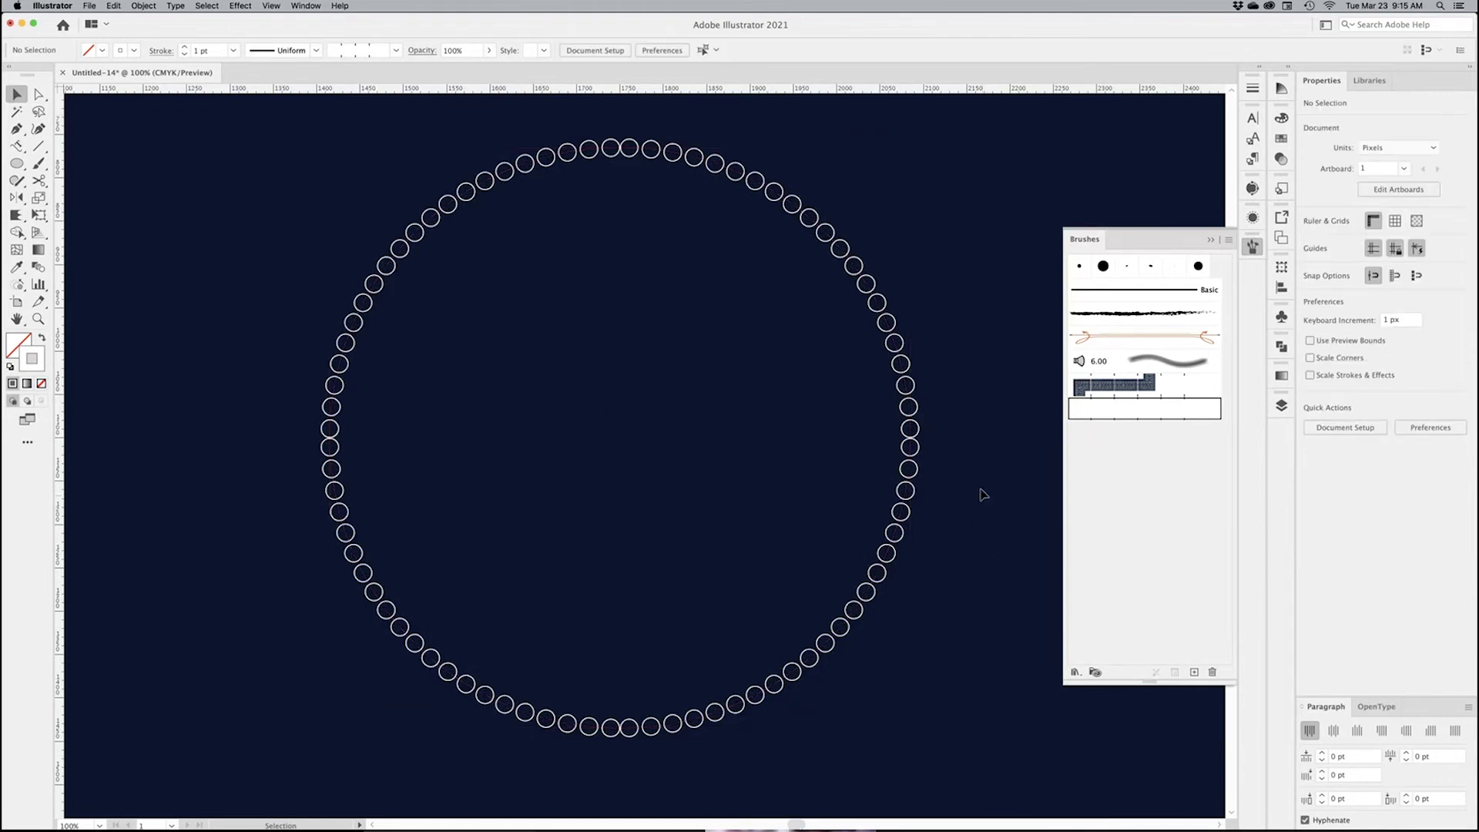
pyautogui.press('space')
# Step: Nudge the ring's right-hand circles three steps right to even the spacing at the top seam
pyautogui.moveTo(594, 128); pyautogui.dragTo(717, 208)
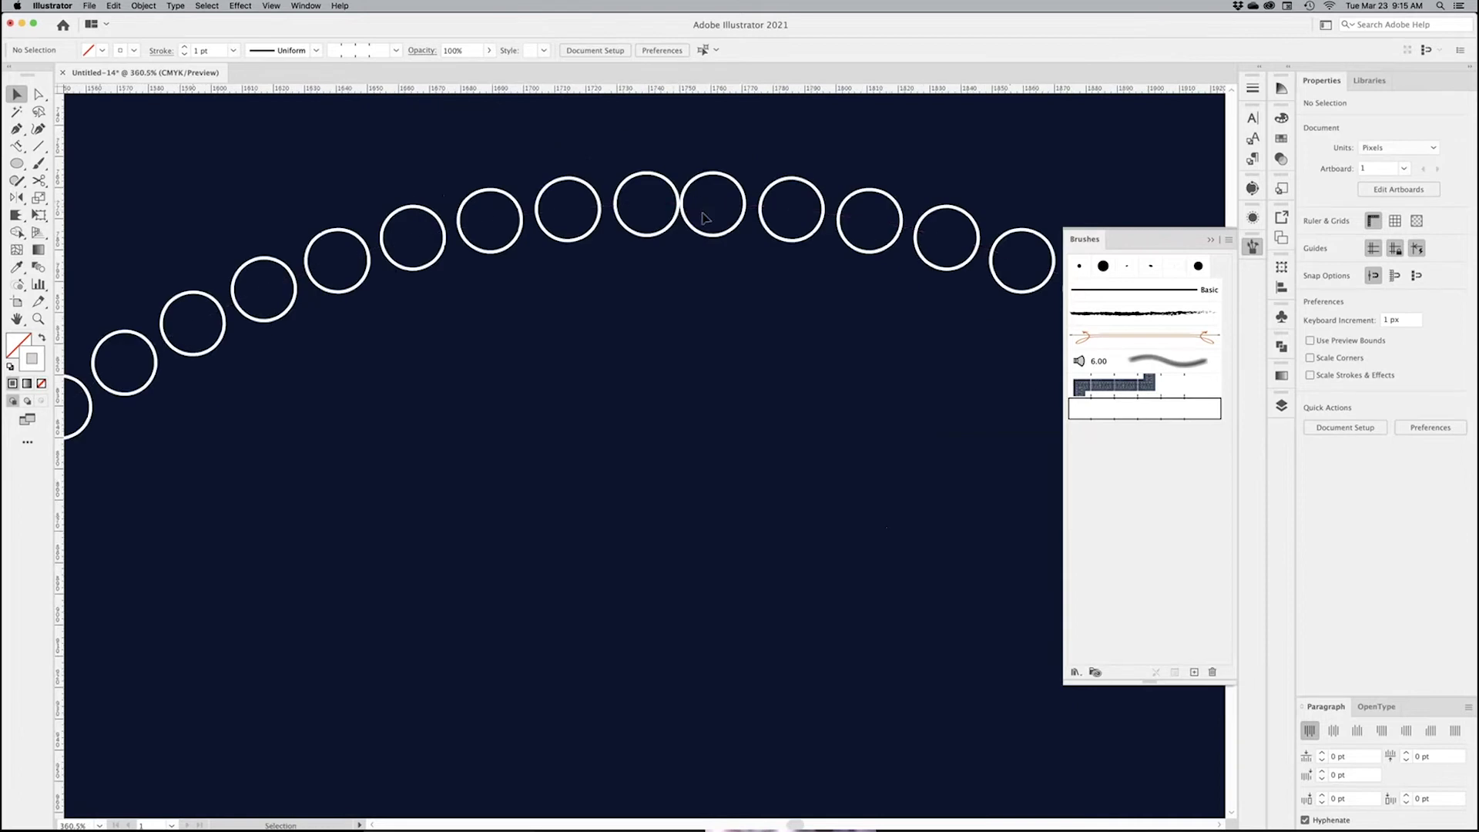
pyautogui.click(783, 393)
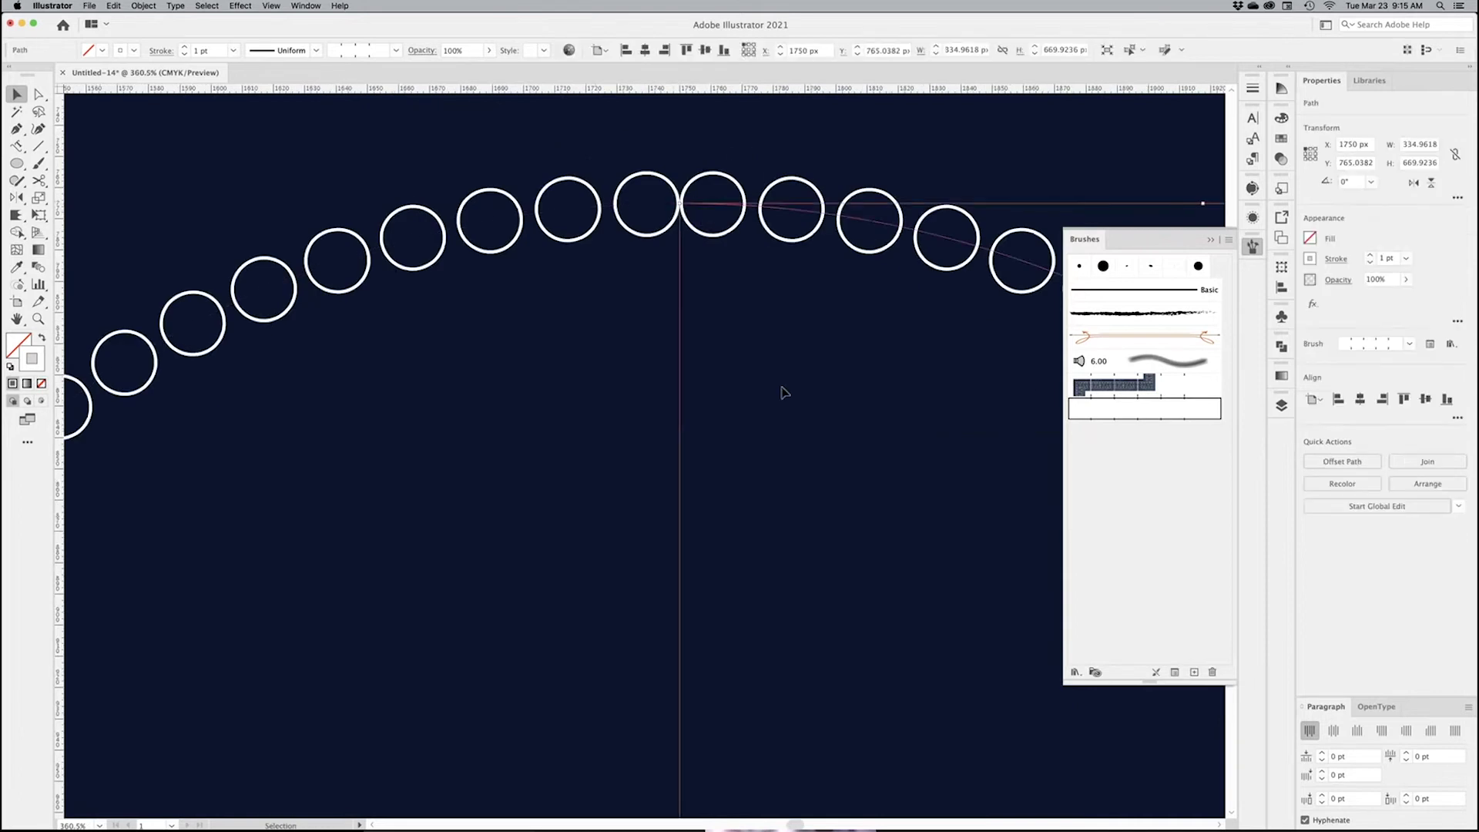
pyautogui.press('Right')
pyautogui.press('Right')
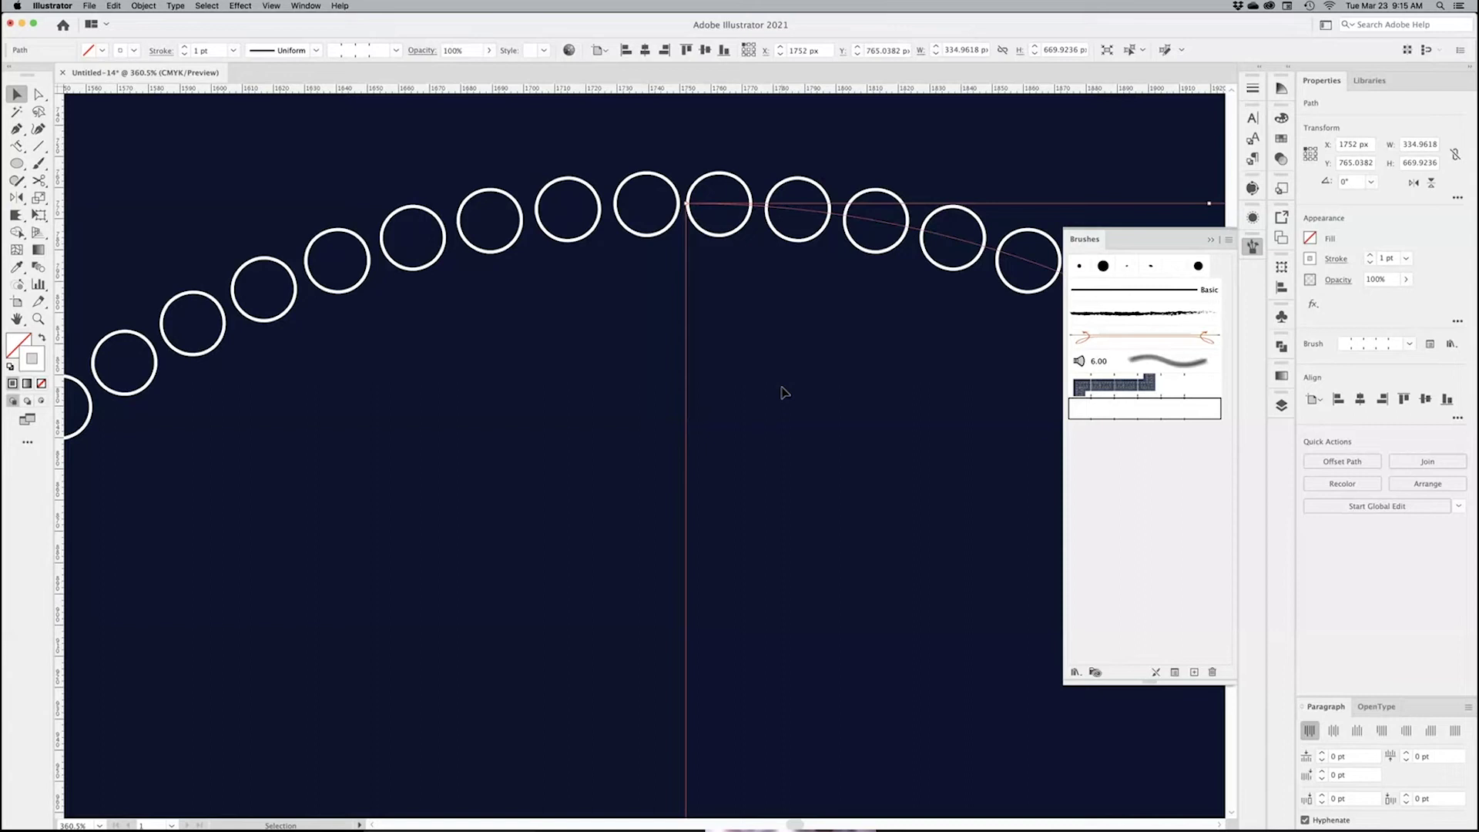
pyautogui.press('Right')
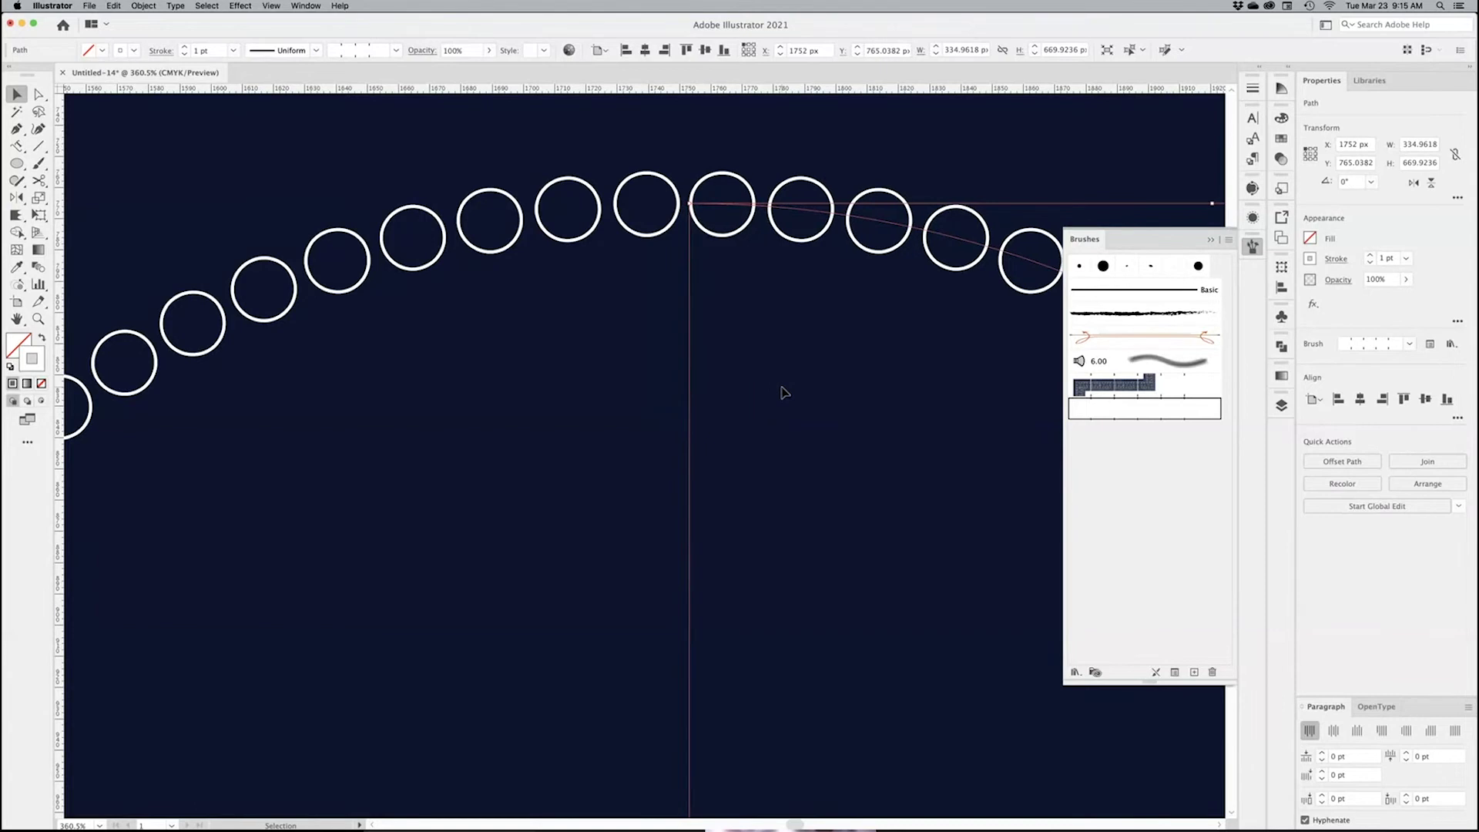
pyautogui.press('Right')
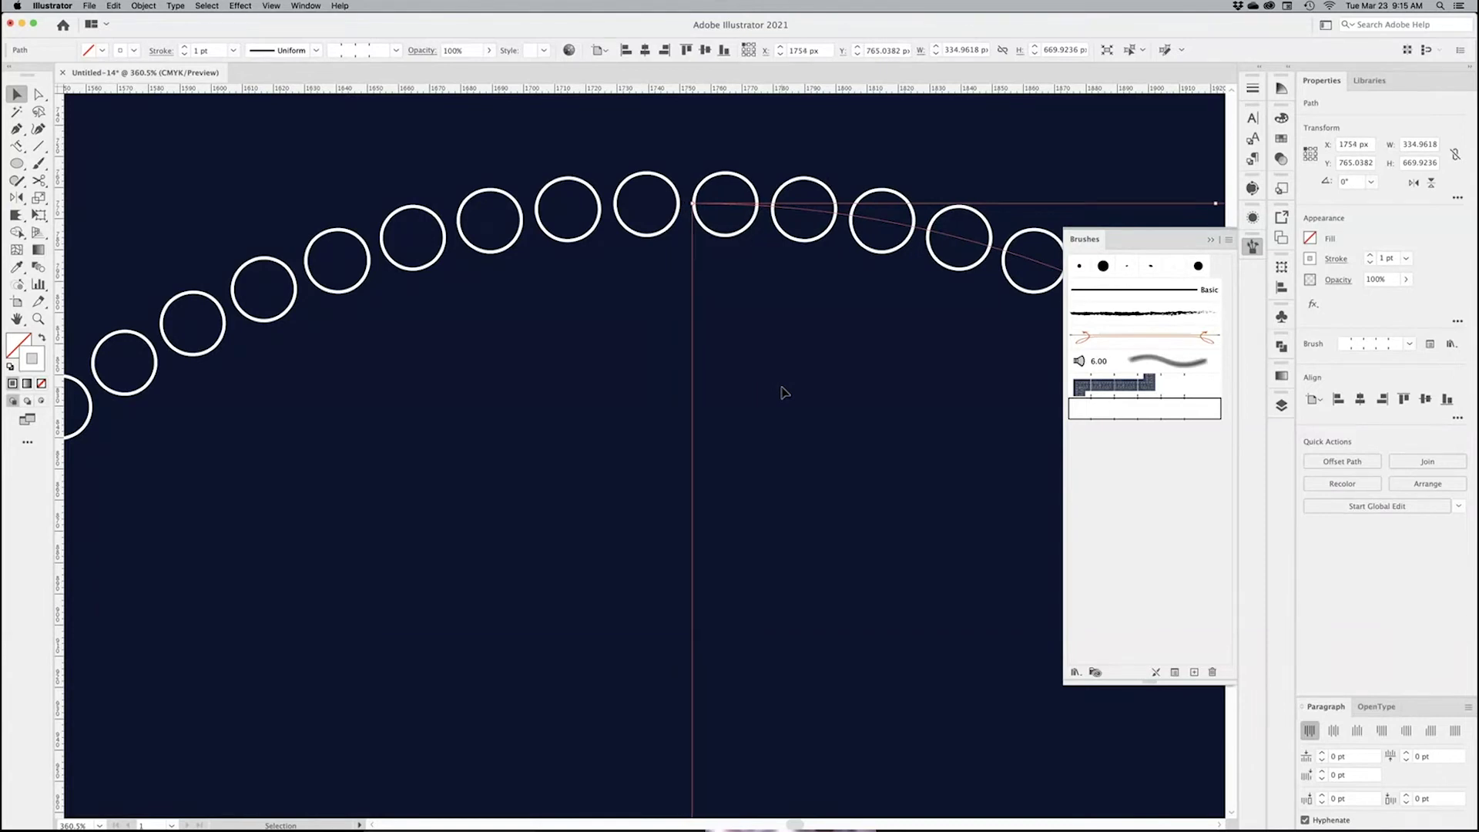
pyautogui.click(701, 452)
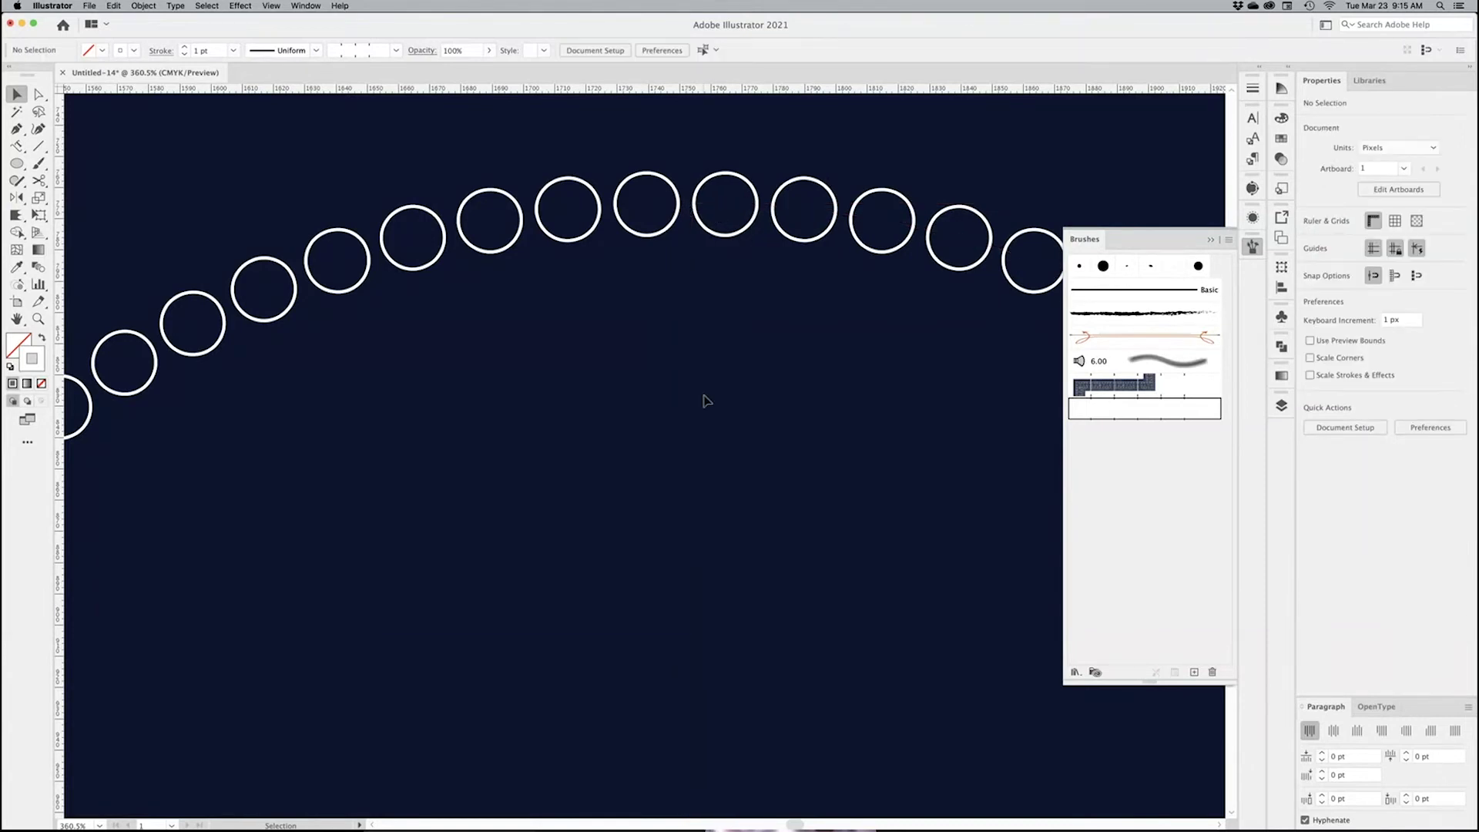
pyautogui.press('super+0')
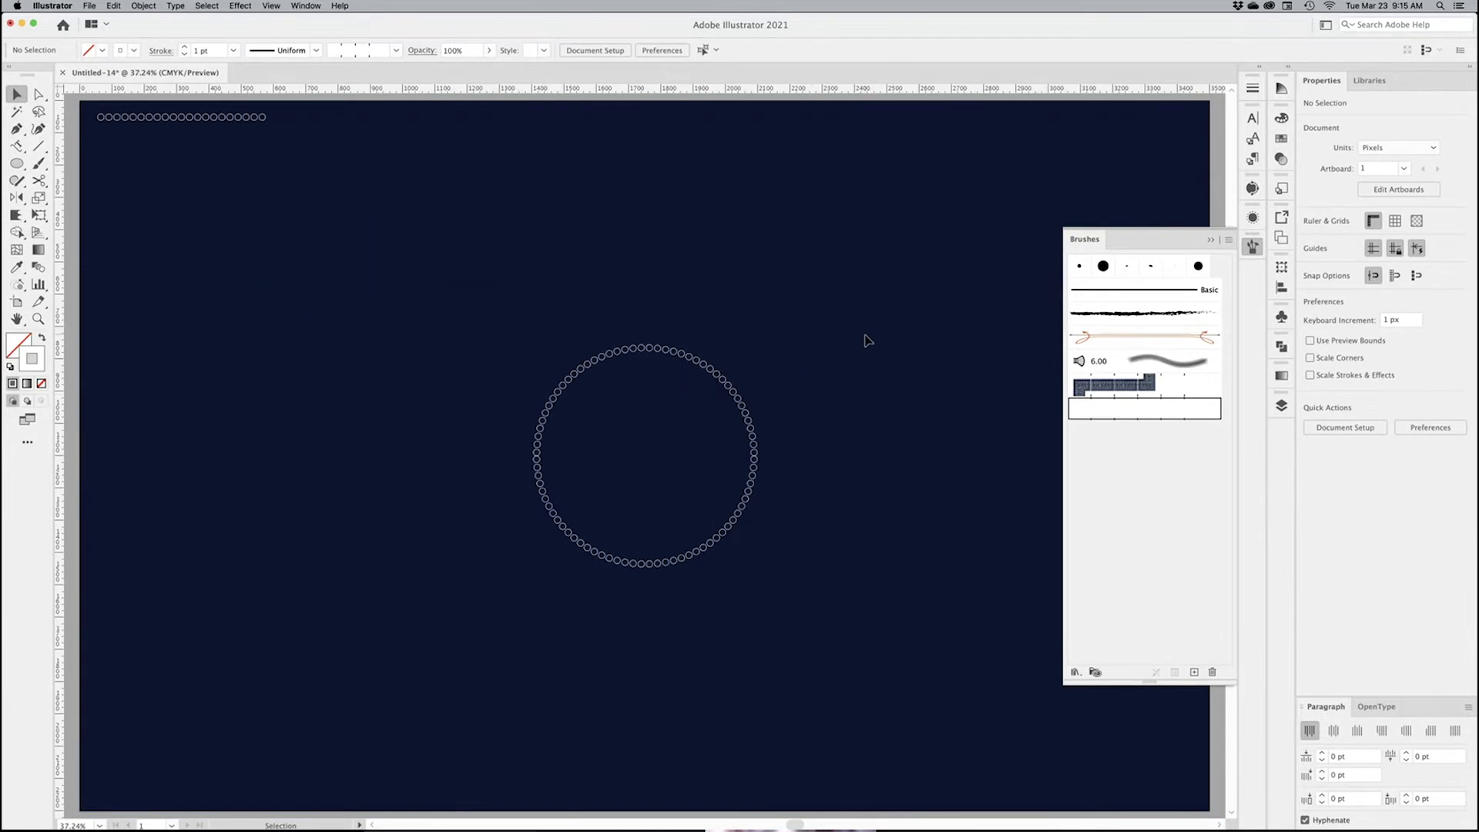
# Step: Blend the ring inward with 30 specified steps, forming nested rings converging at the centre
pyautogui.moveTo(867, 340); pyautogui.dragTo(428, 648)
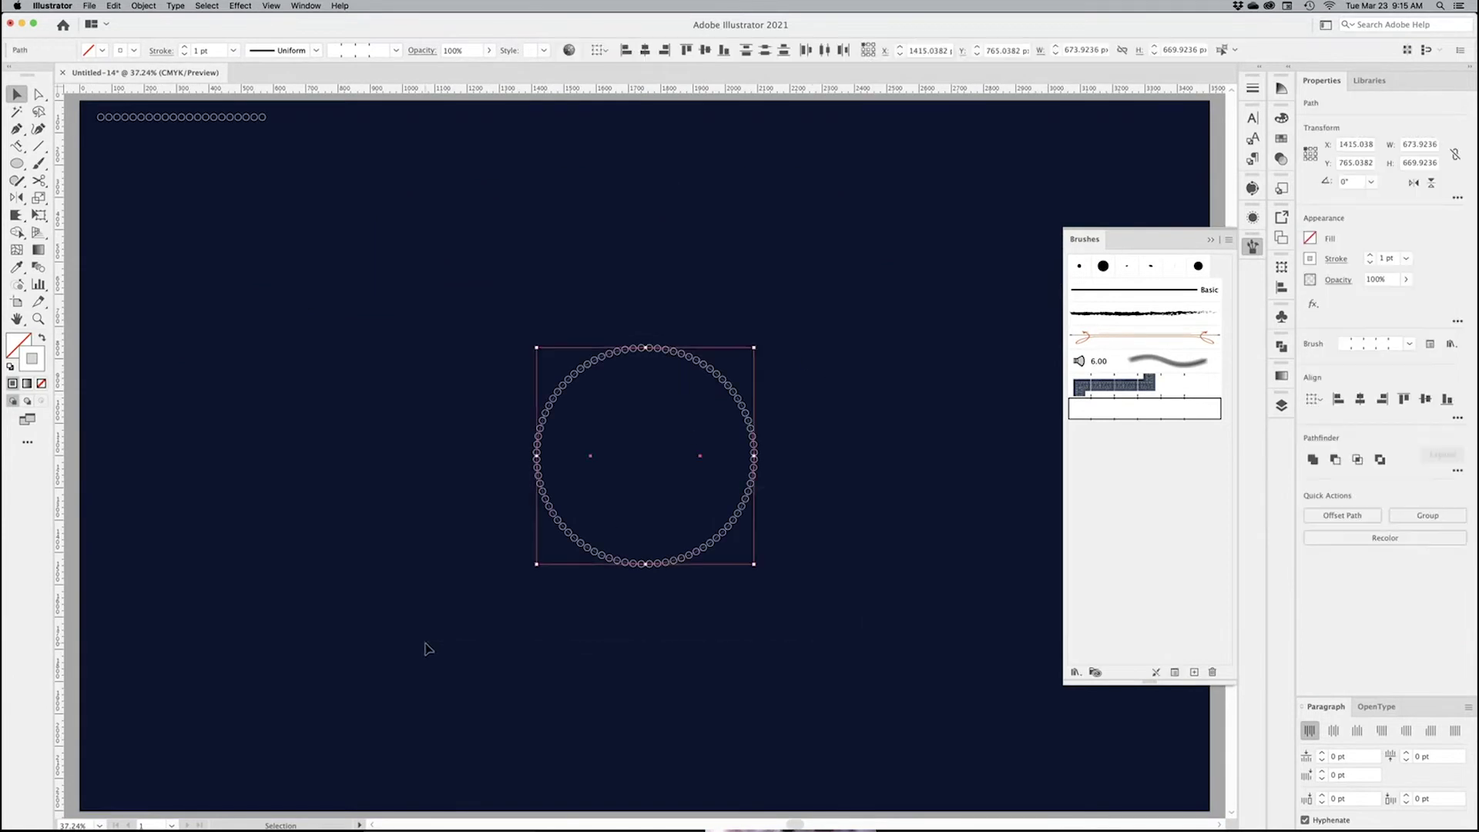
pyautogui.click(39, 269)
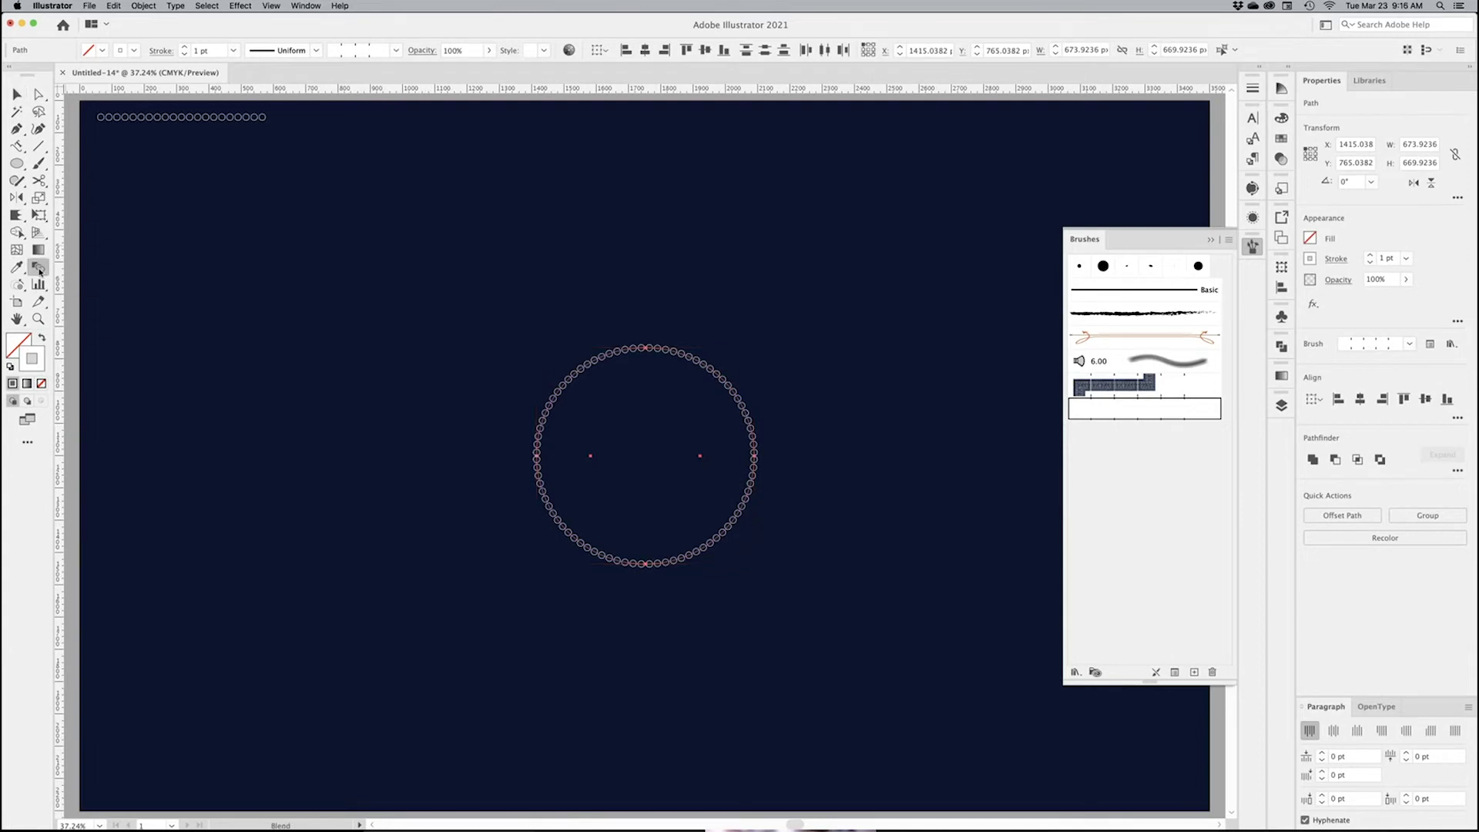
pyautogui.doubleClick(39, 269)
pyautogui.moveTo(847, 518); pyautogui.dragTo(589, 192)
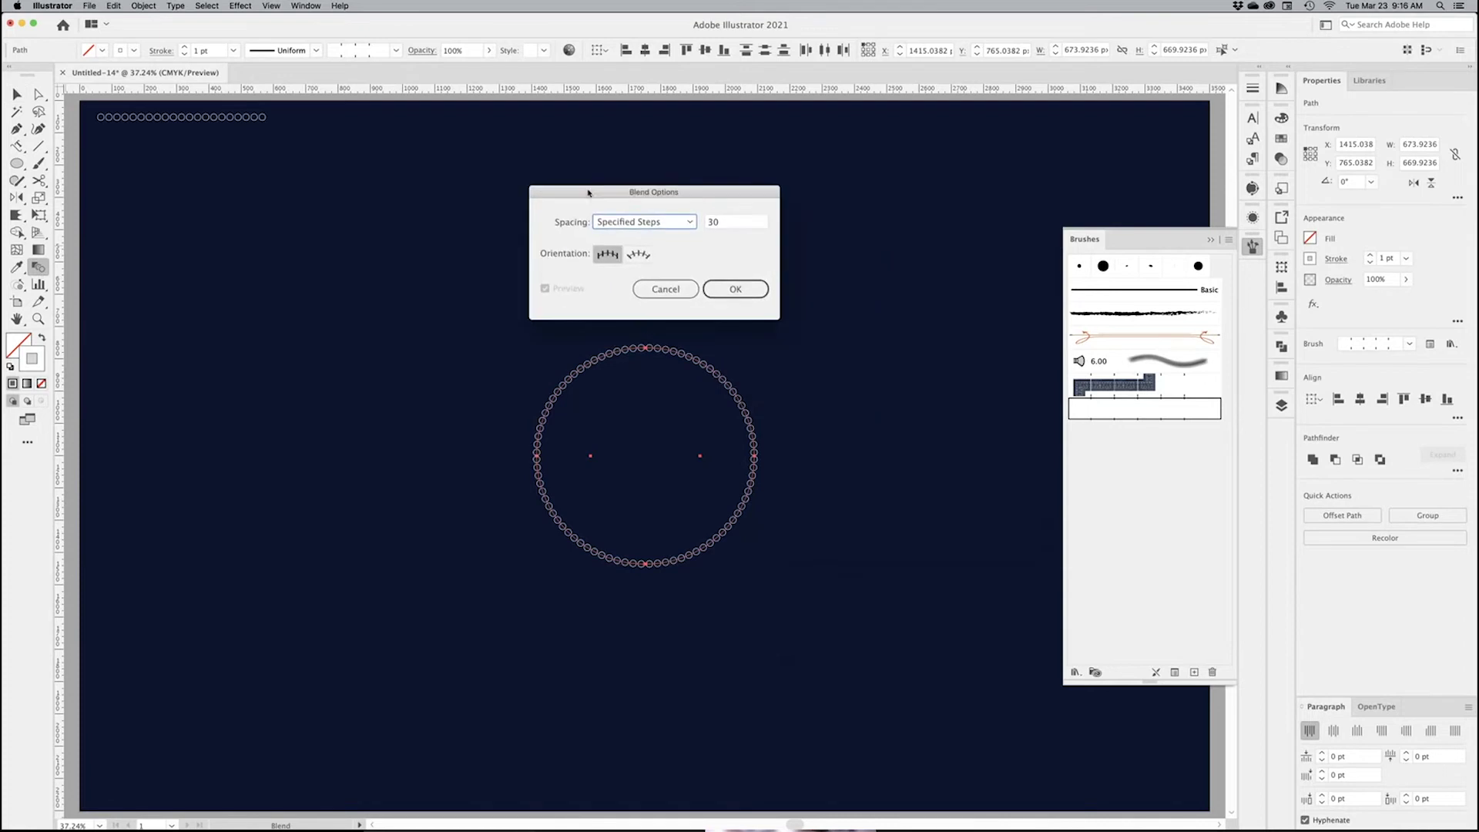
pyautogui.click(677, 228)
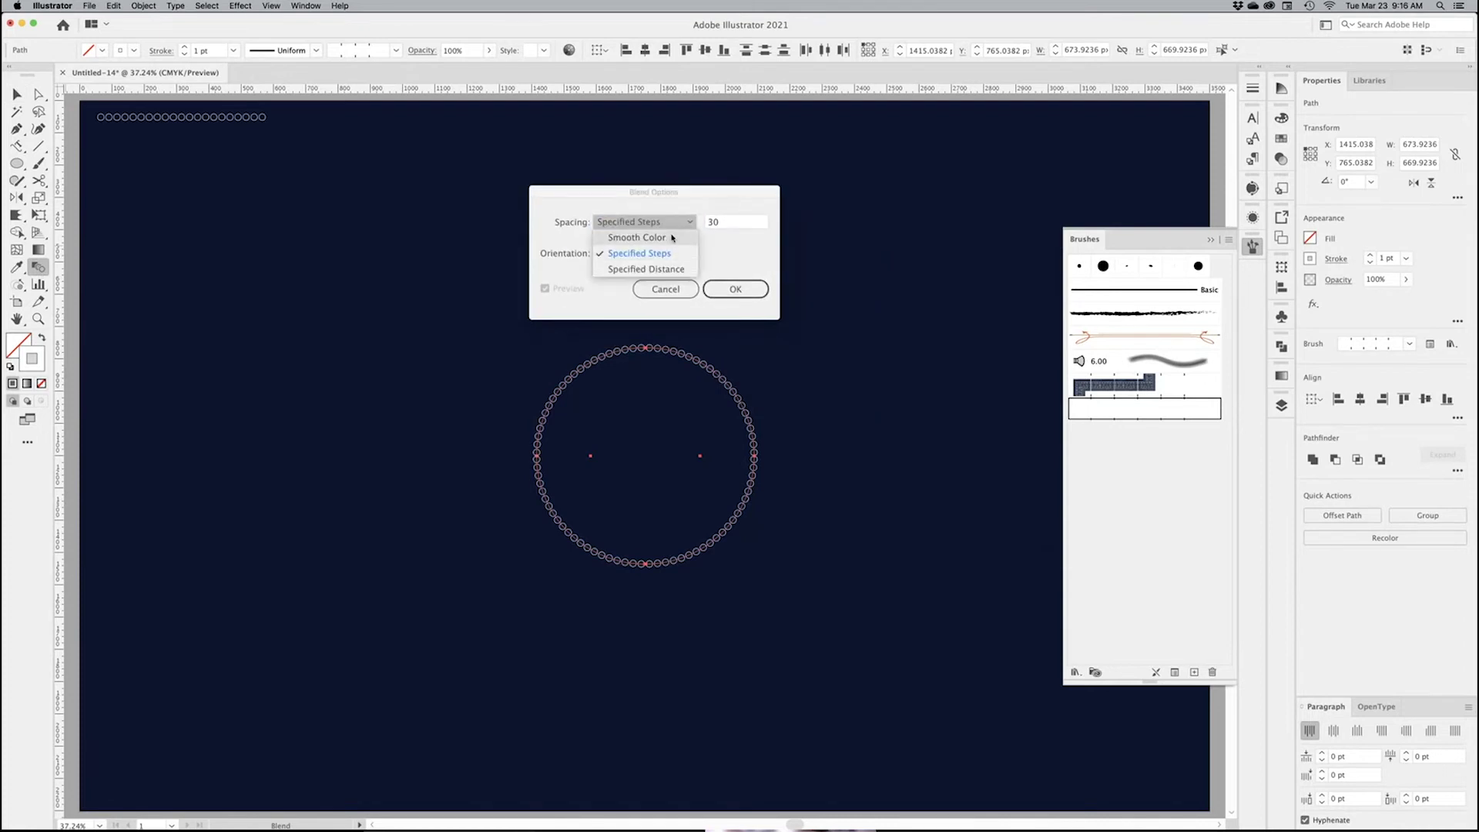
pyautogui.click(670, 255)
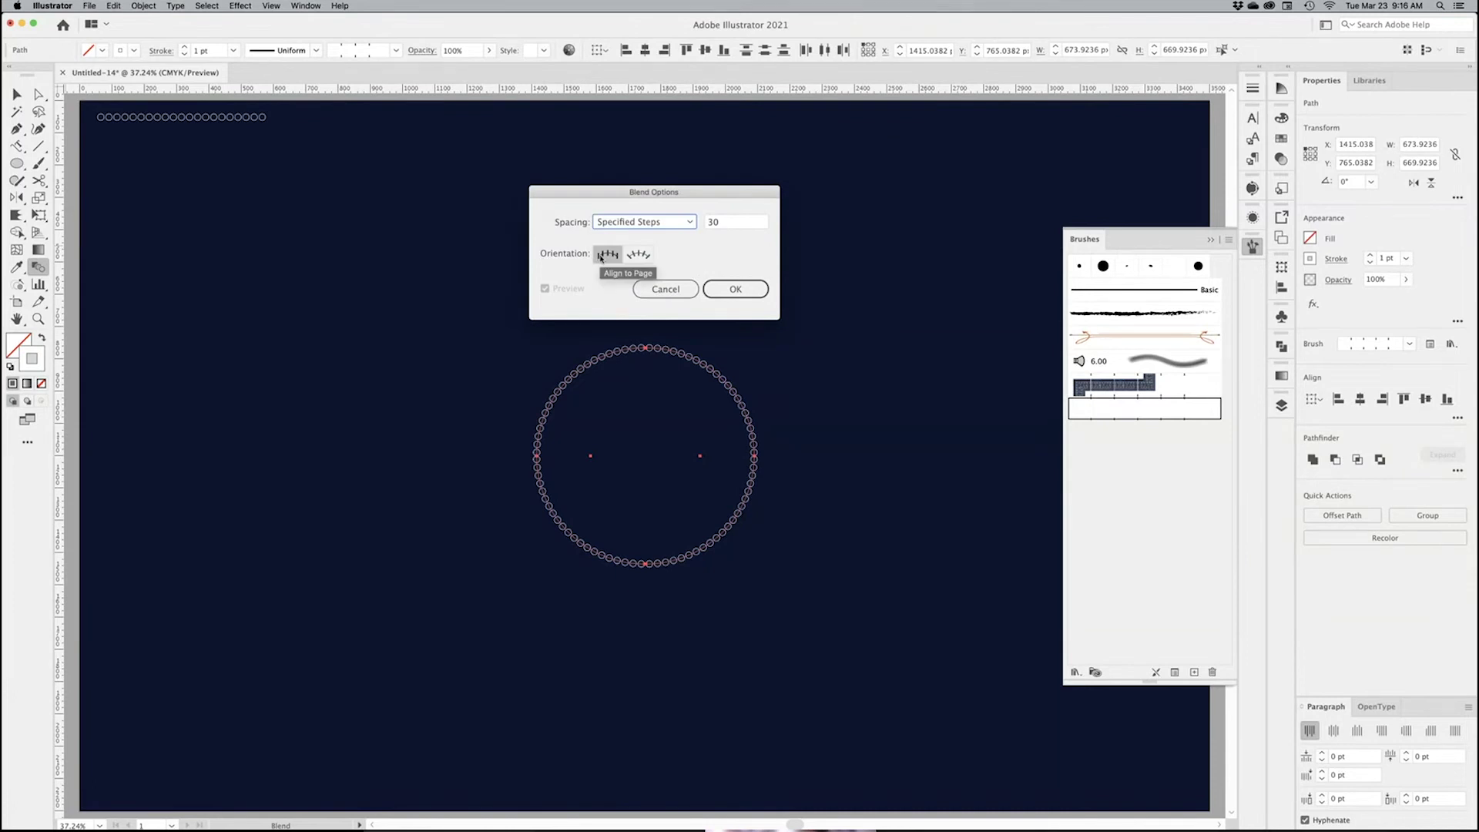
pyautogui.click(746, 221)
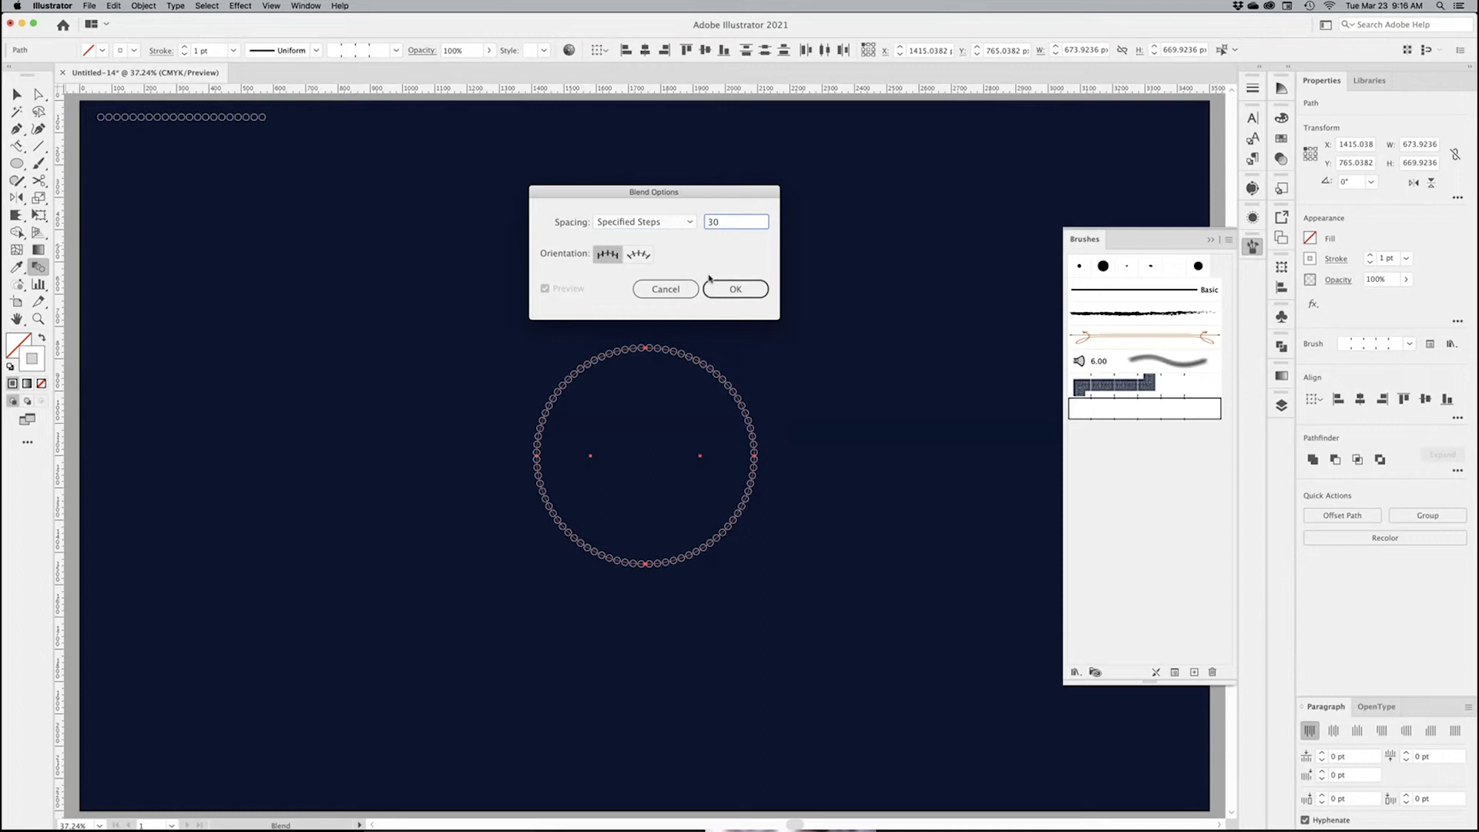
pyautogui.click(728, 290)
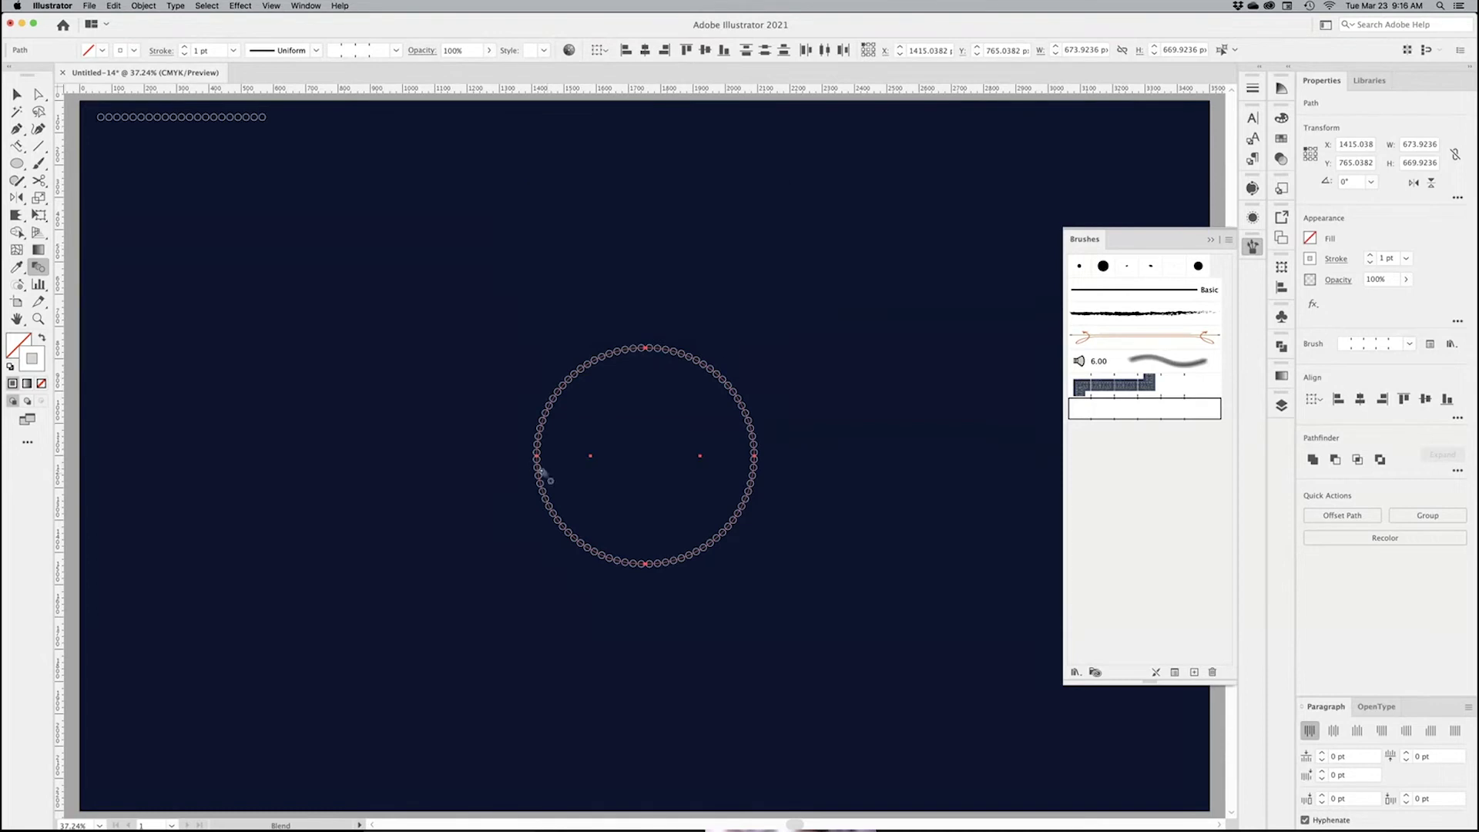
pyautogui.click(755, 461)
# Step: Scale the circular blend up to about 1046 × 1040 px so its nested rings spread apart
pyautogui.press('v')
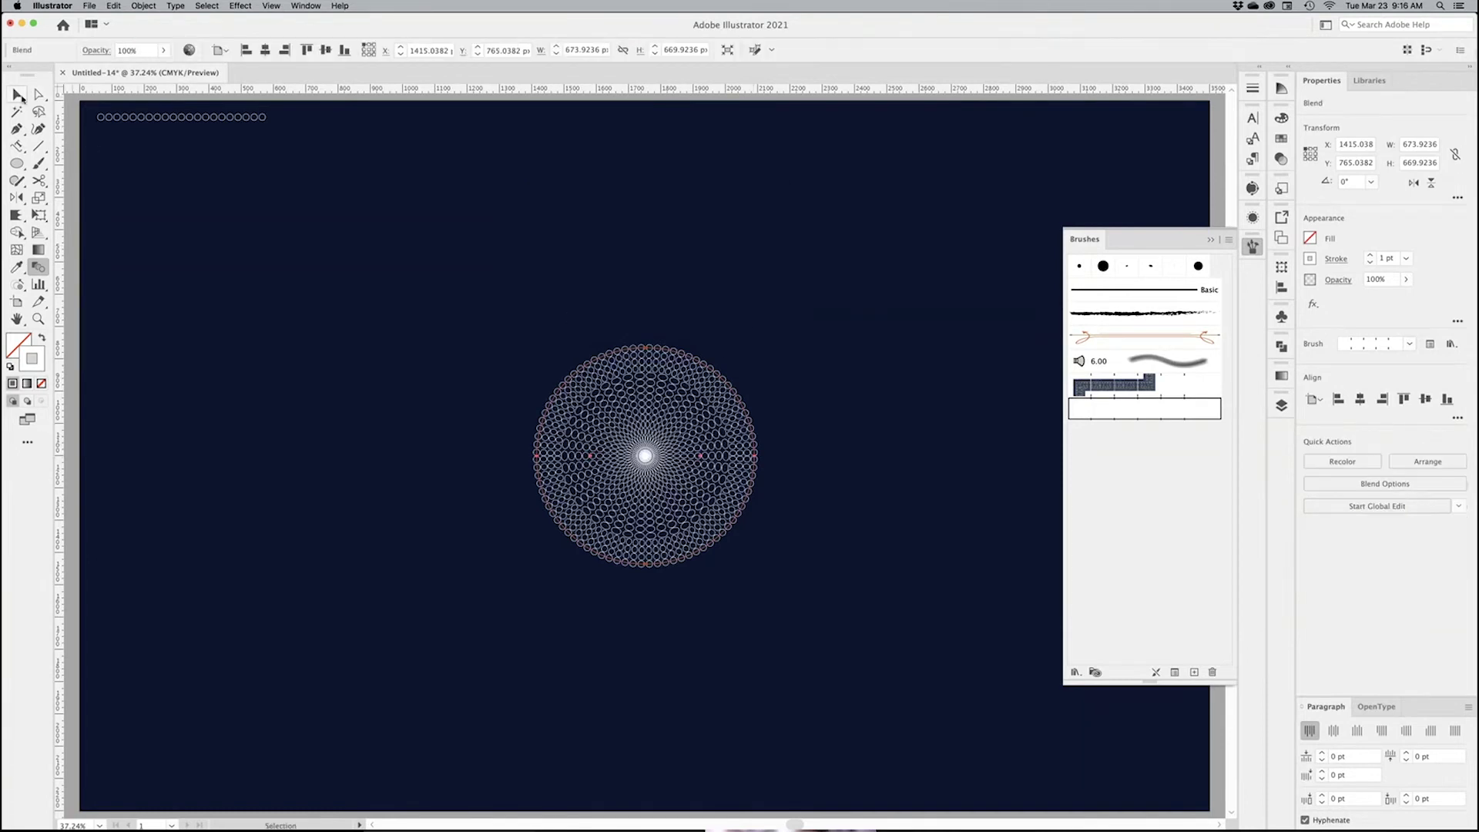
pyautogui.scroll(2, 674, 460)
pyautogui.scroll(-2, 675, 460)
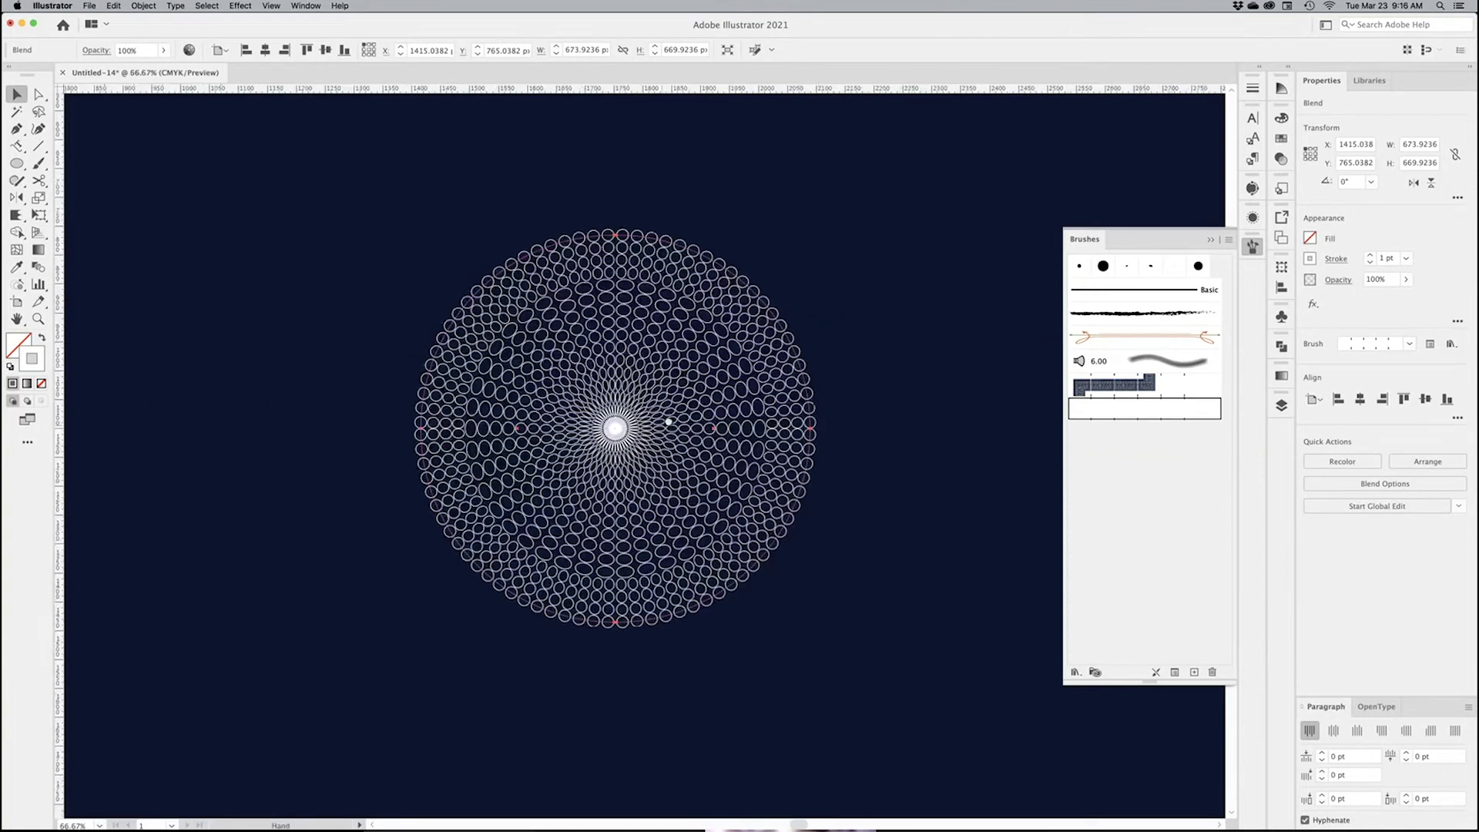
pyautogui.click(875, 392)
pyautogui.click(521, 524)
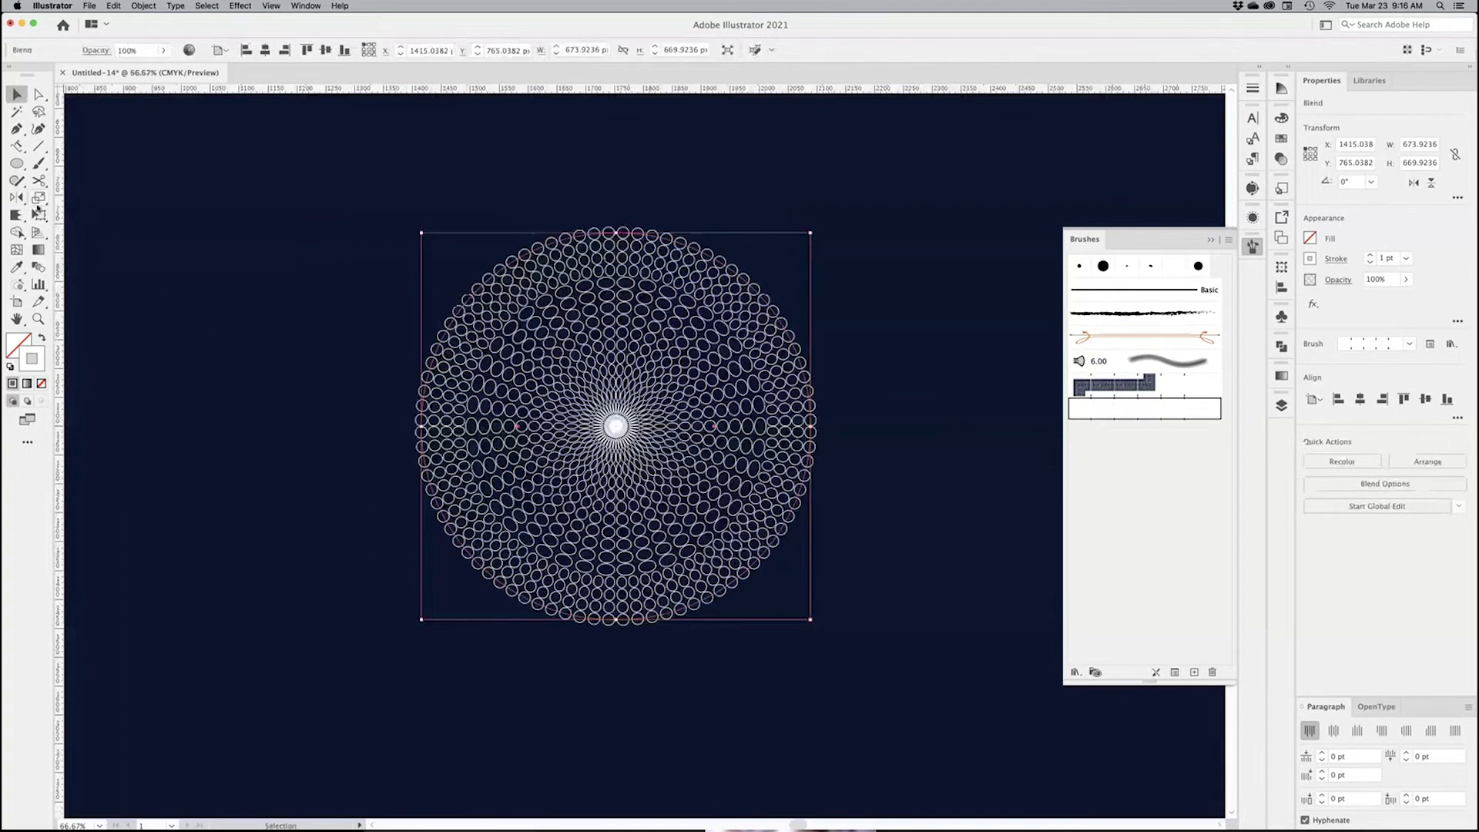
pyautogui.click(39, 197)
pyautogui.keyDown('alt'); pyautogui.click(660, 516); pyautogui.keyUp('alt')
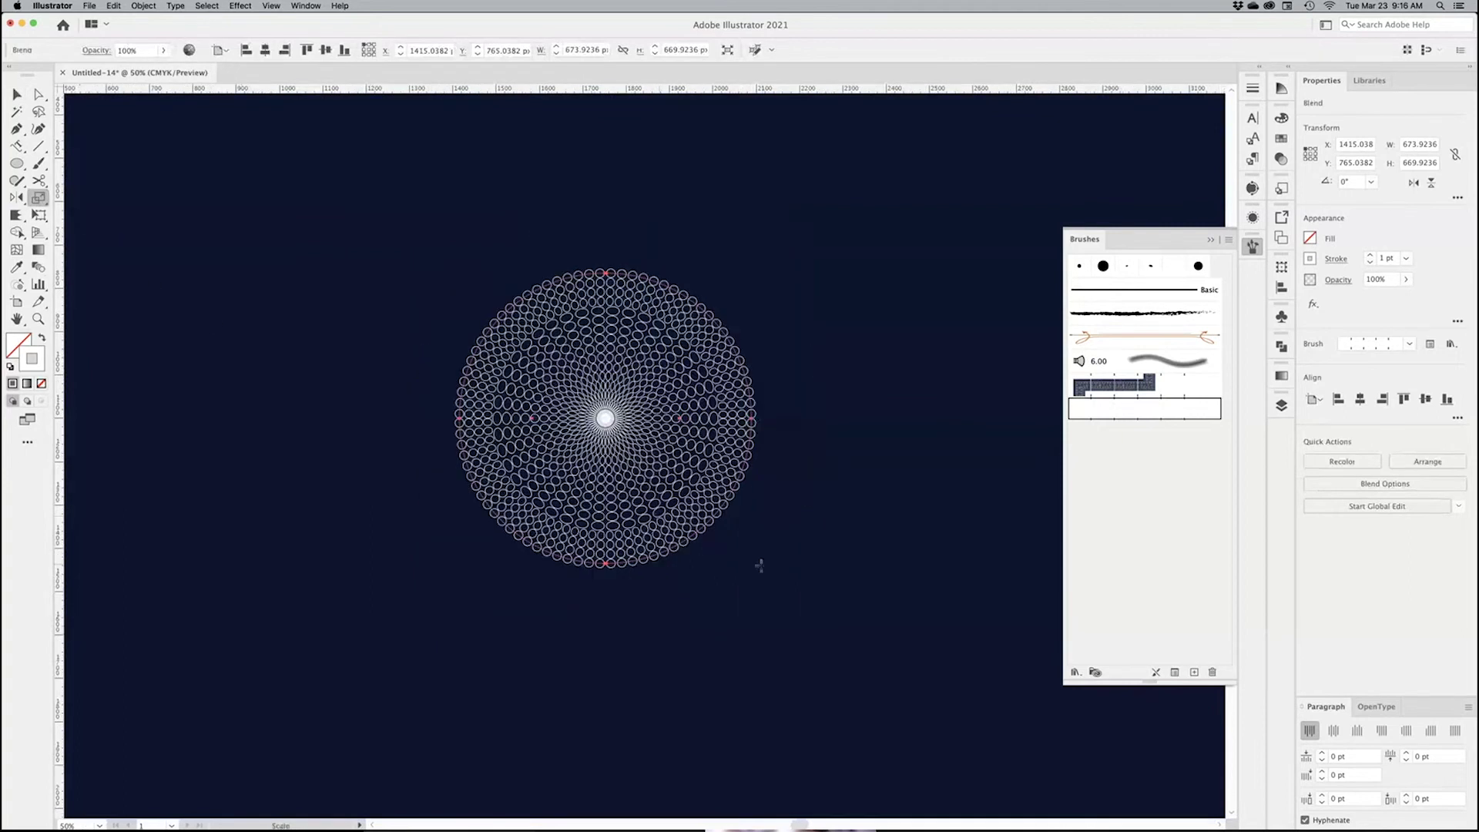
pyautogui.moveTo(677, 591); pyautogui.dragTo(738, 653)
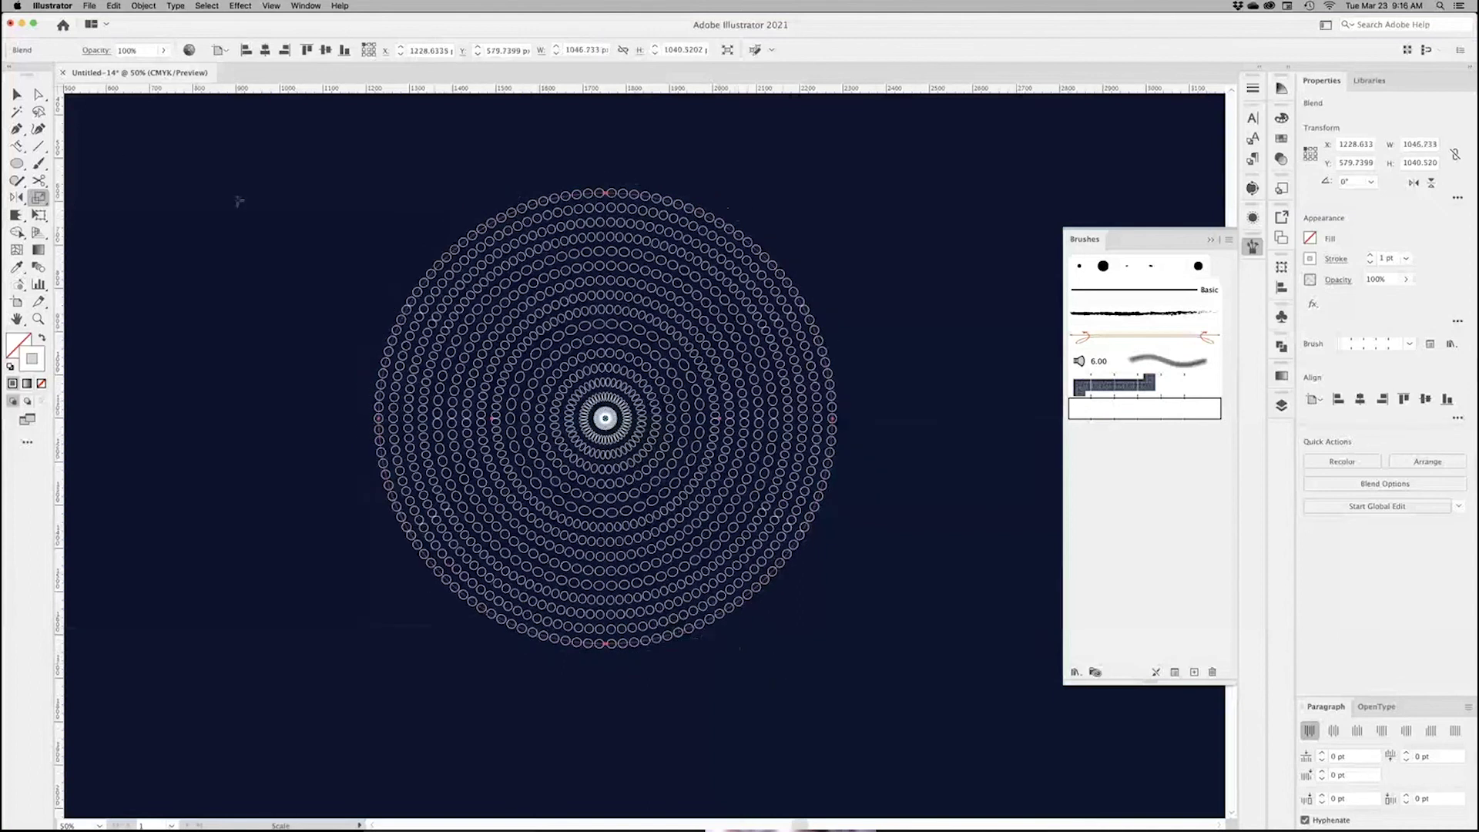
pyautogui.click(21, 100)
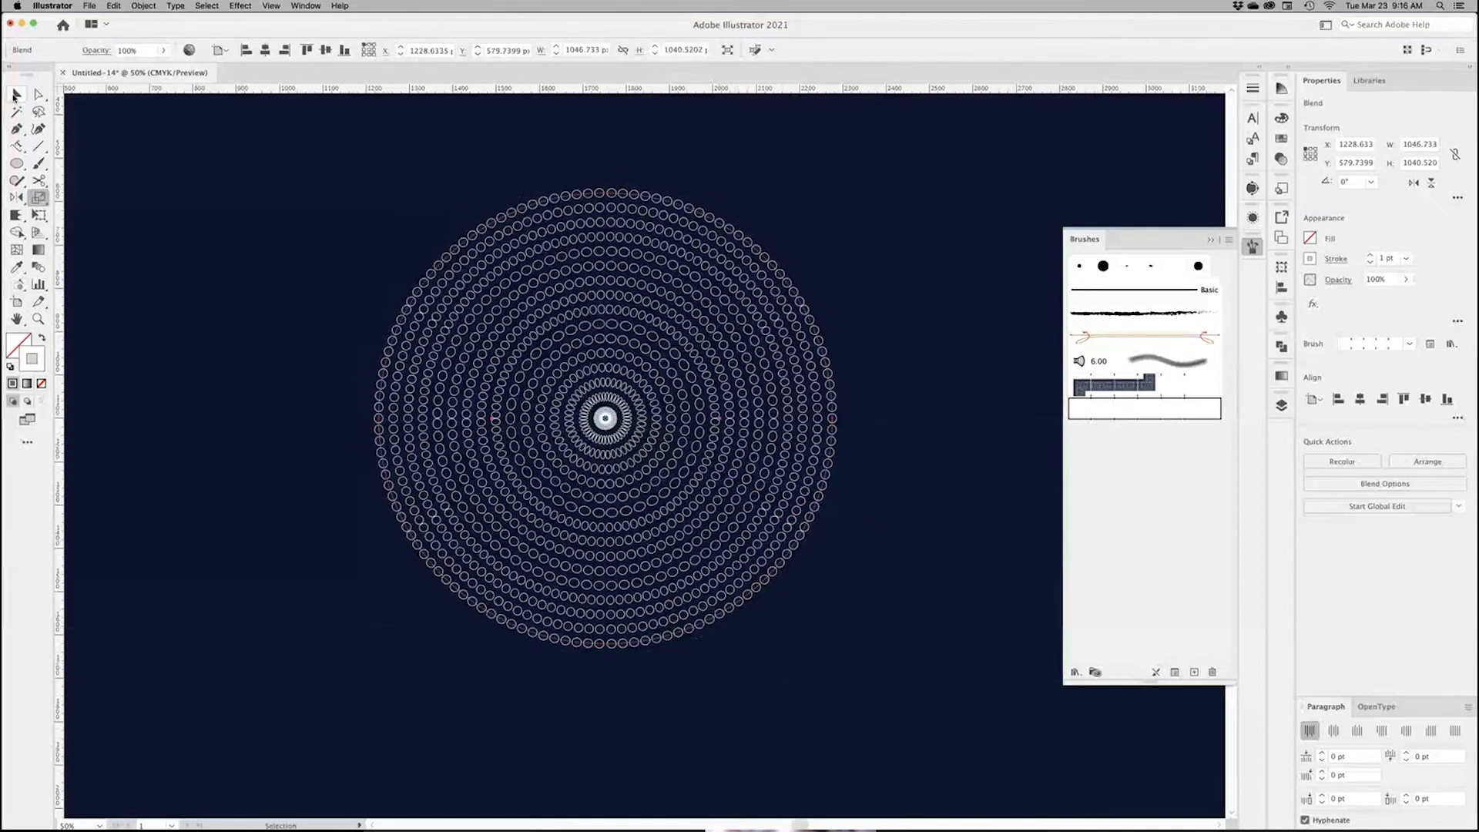
pyautogui.click(887, 467)
pyautogui.press('super+minus')
pyautogui.hscroll(1, 620, 439)
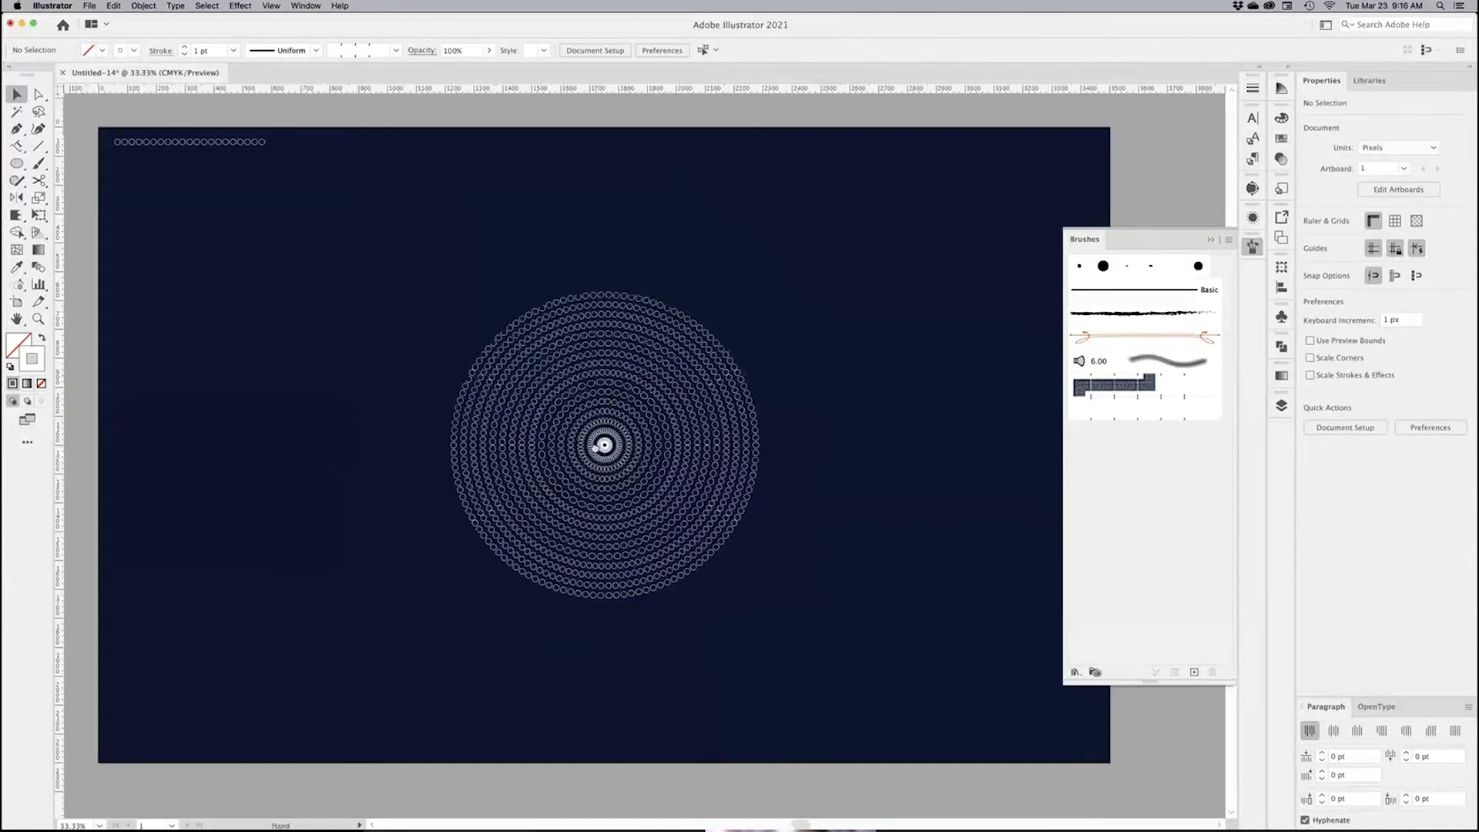
# Step: Alt-drag a copy of the ring blend to X ≈ 3513 px and close the Brushes panel
pyautogui.click(693, 533)
pyautogui.hscroll(5, 855, 499)
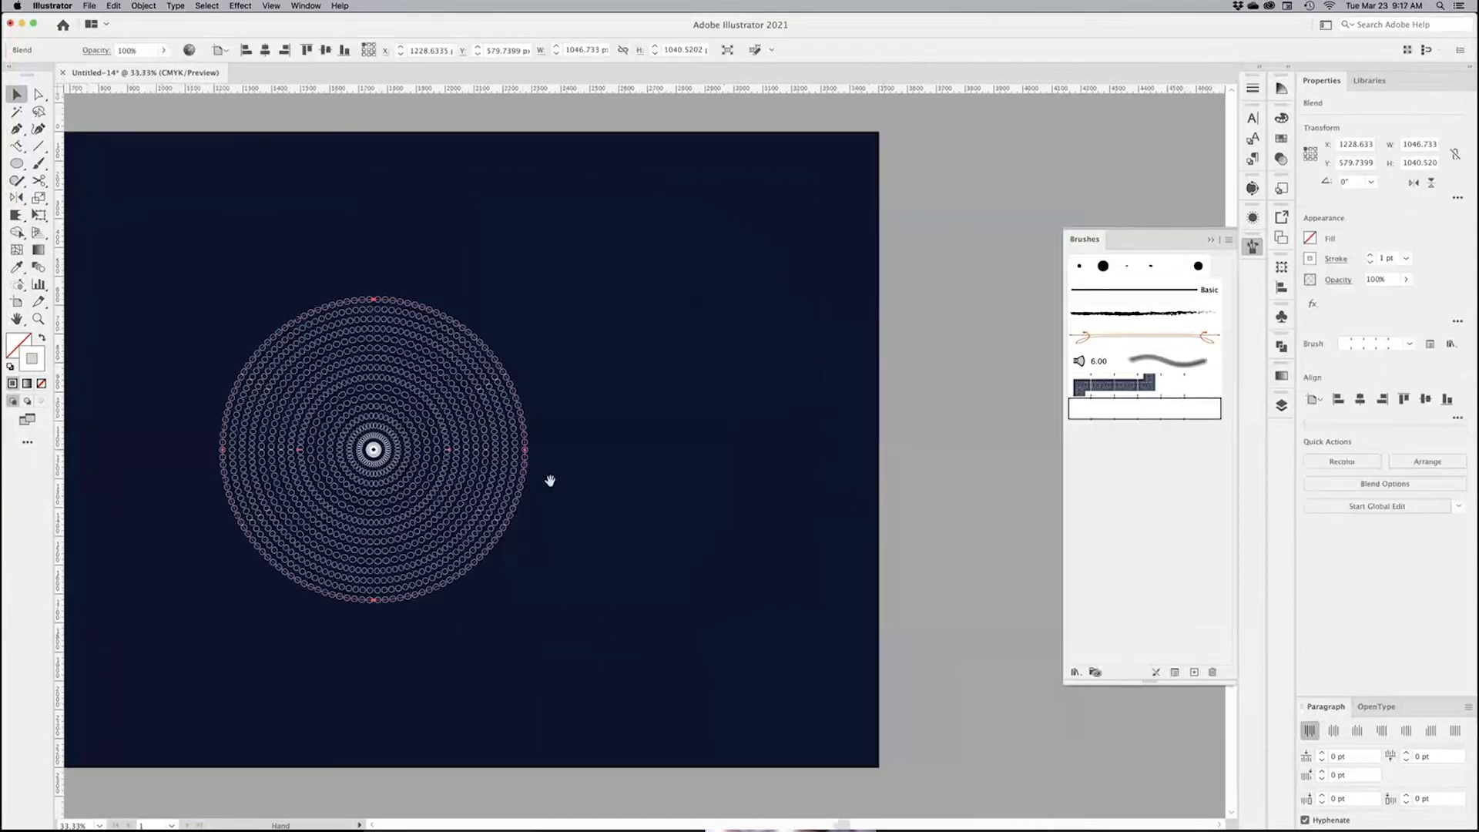
pyautogui.moveTo(373, 450); pyautogui.dragTo(1033, 449)
pyautogui.click(1210, 241)
pyautogui.hscroll(-5, 709, 445)
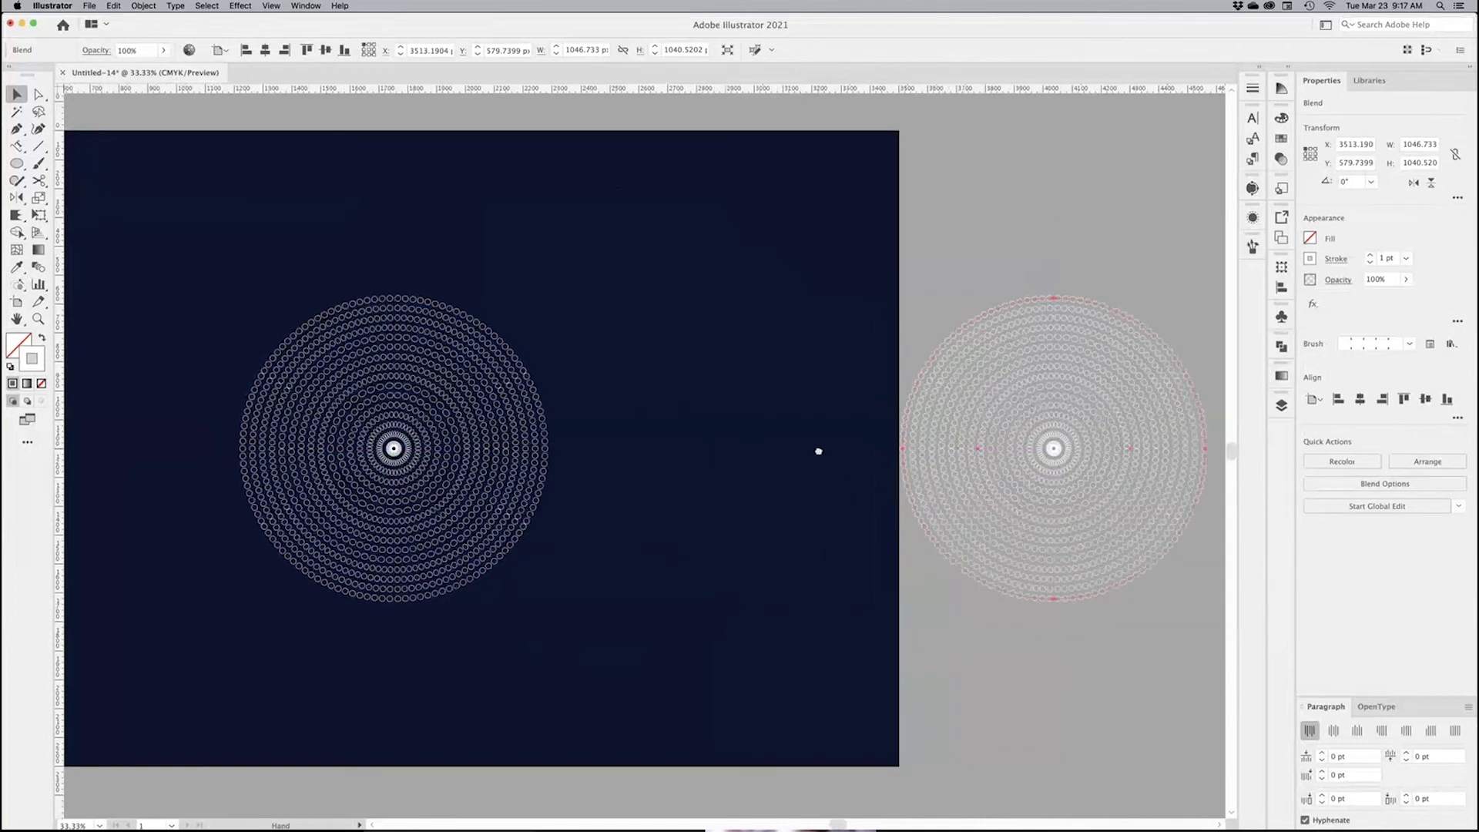
pyautogui.click(663, 446)
pyautogui.hscroll(-2, 713, 482)
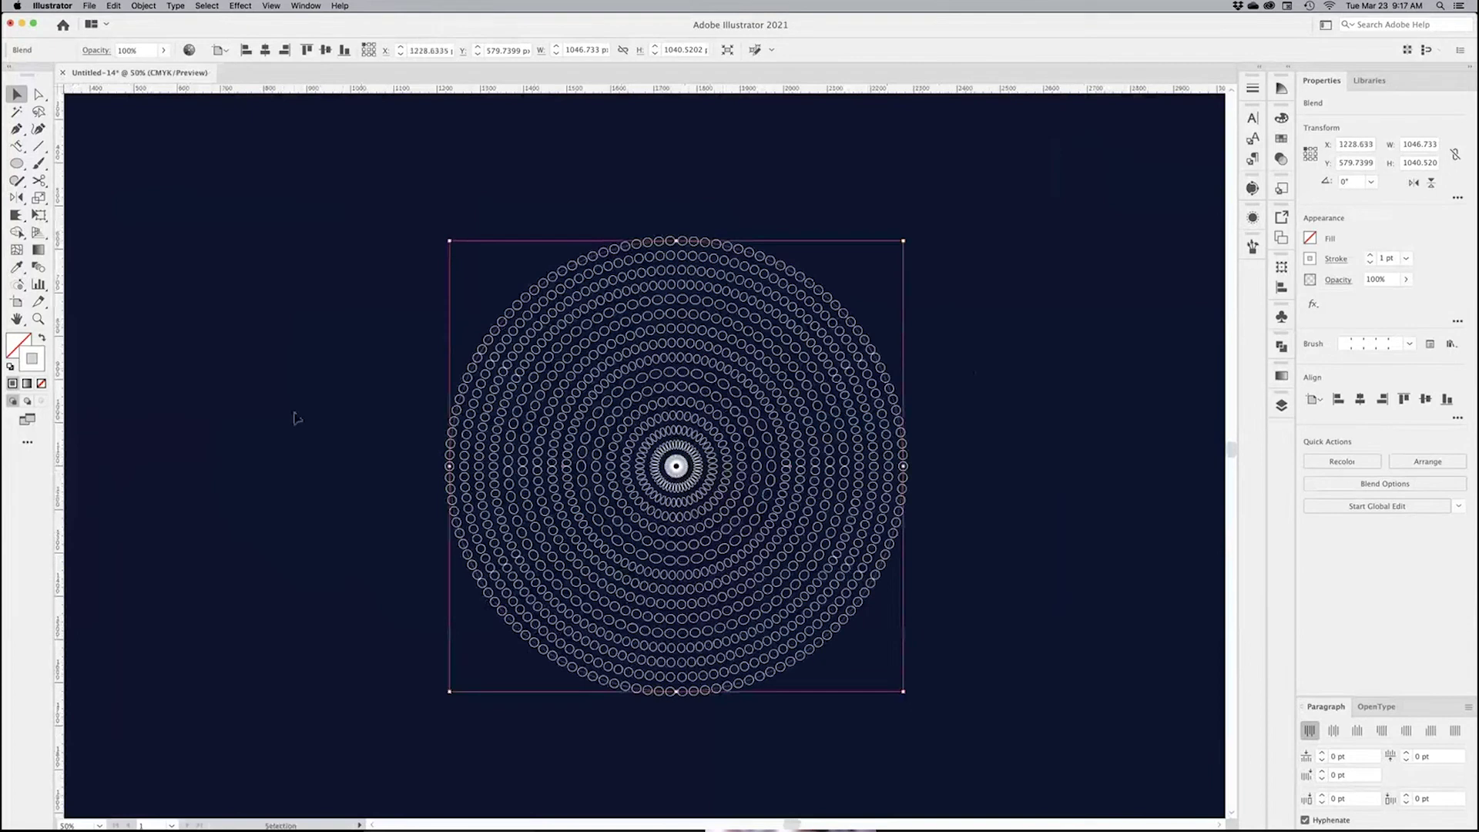
pyautogui.click(945, 416)
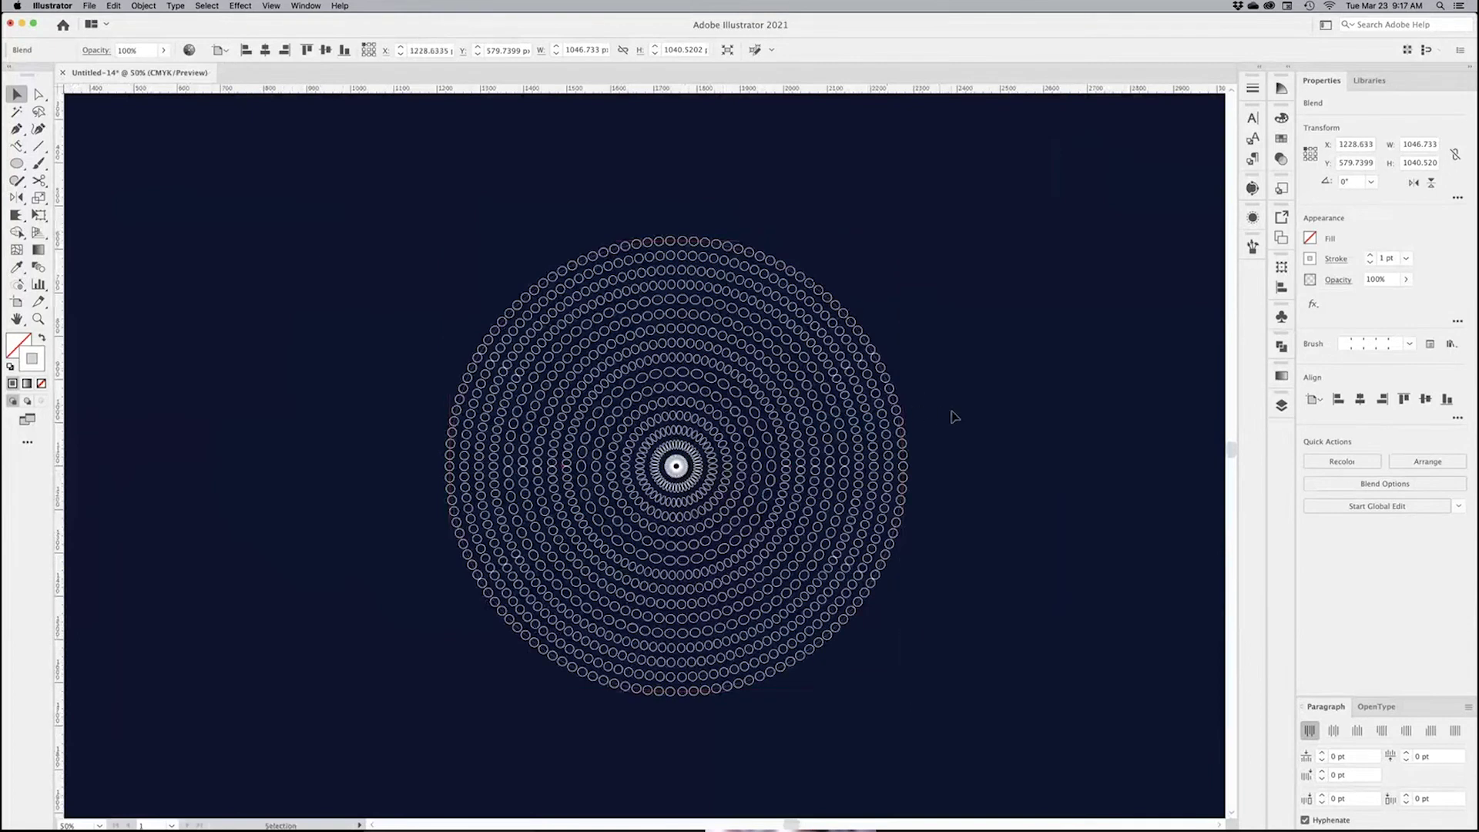
pyautogui.click(903, 425)
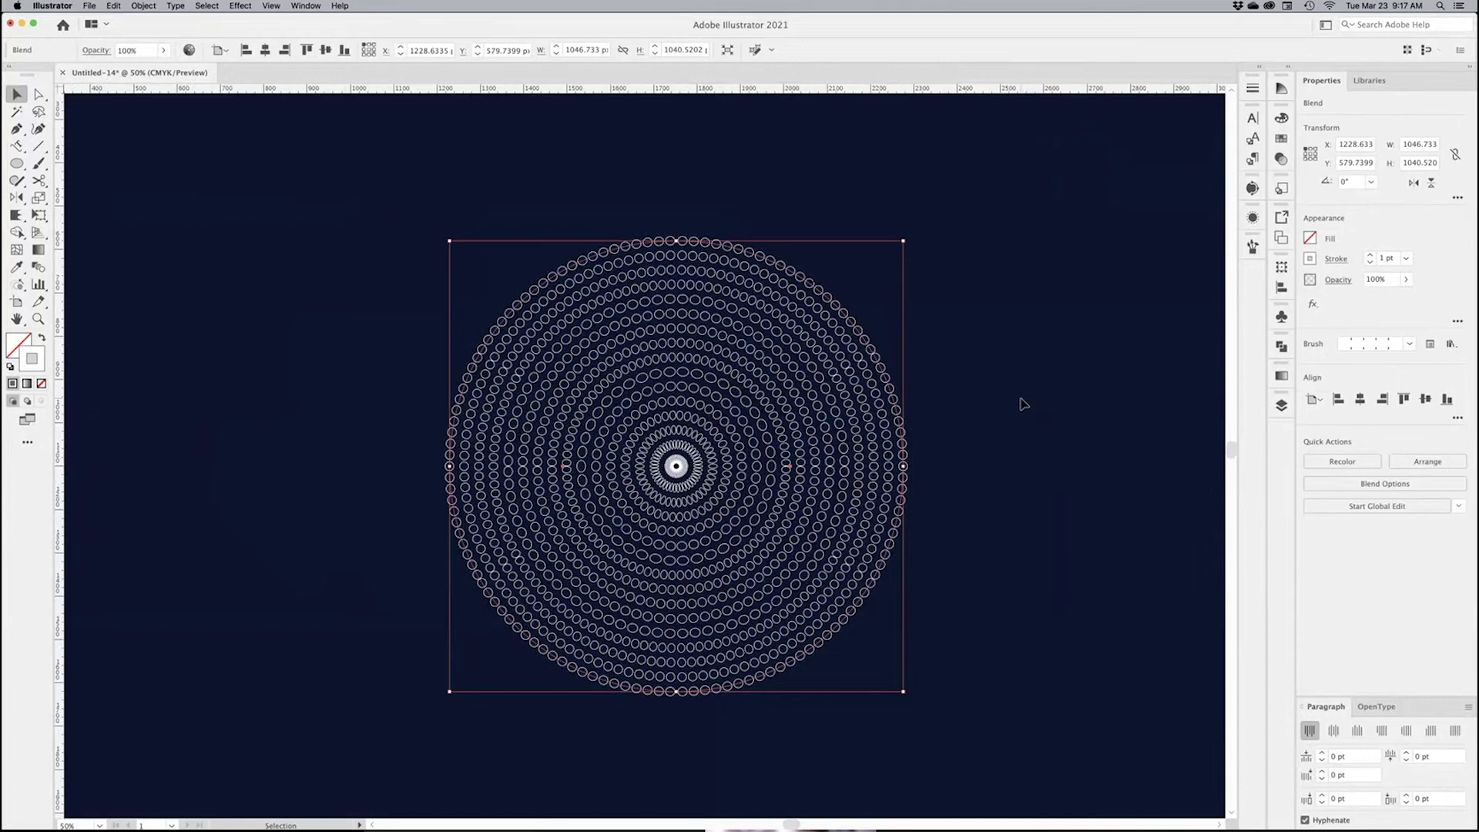
pyautogui.click(271, 7)
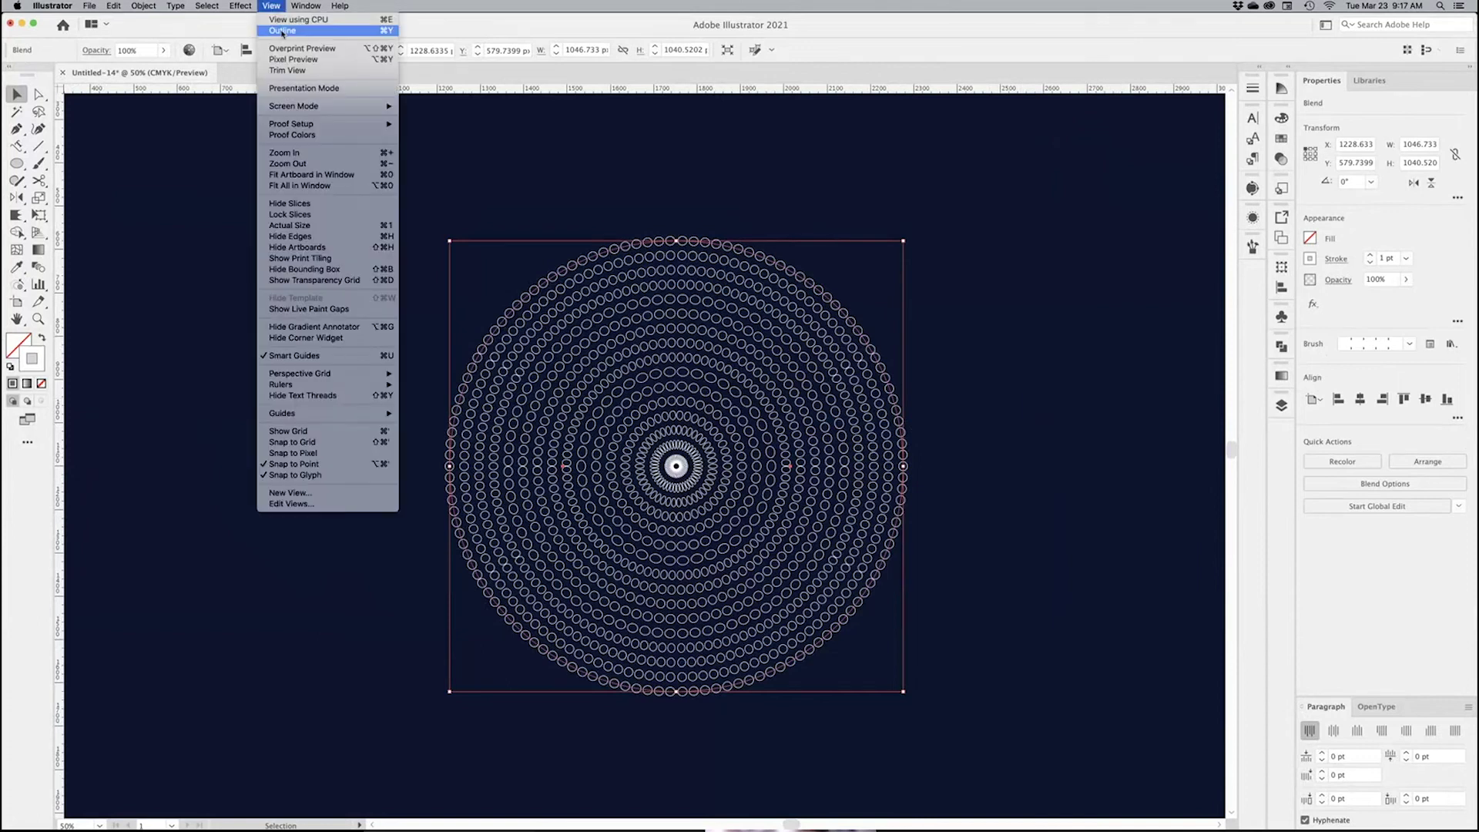
pyautogui.click(281, 31)
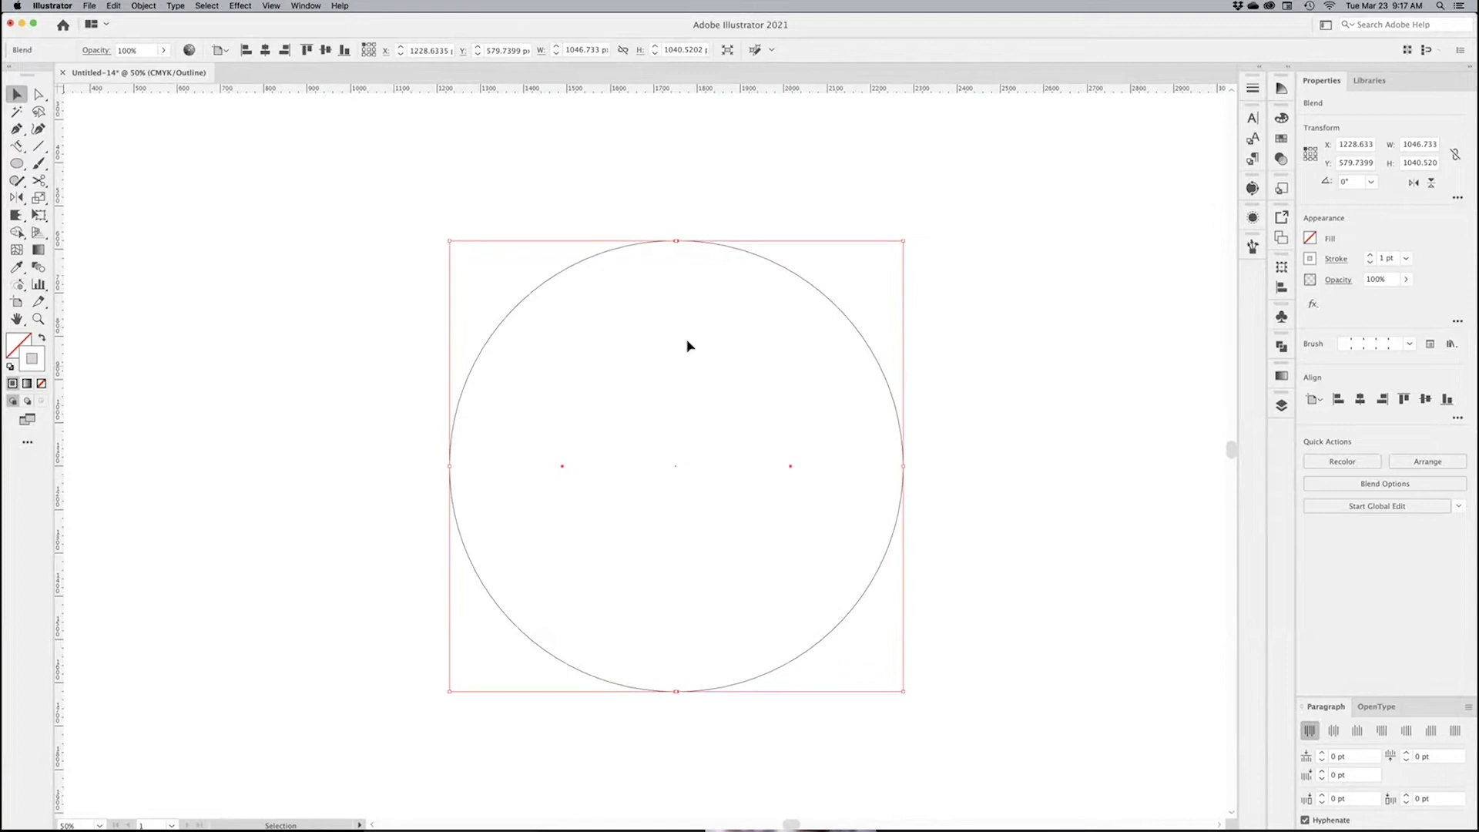
pyautogui.click(271, 6)
pyautogui.click(763, 423)
pyautogui.press('super+y')
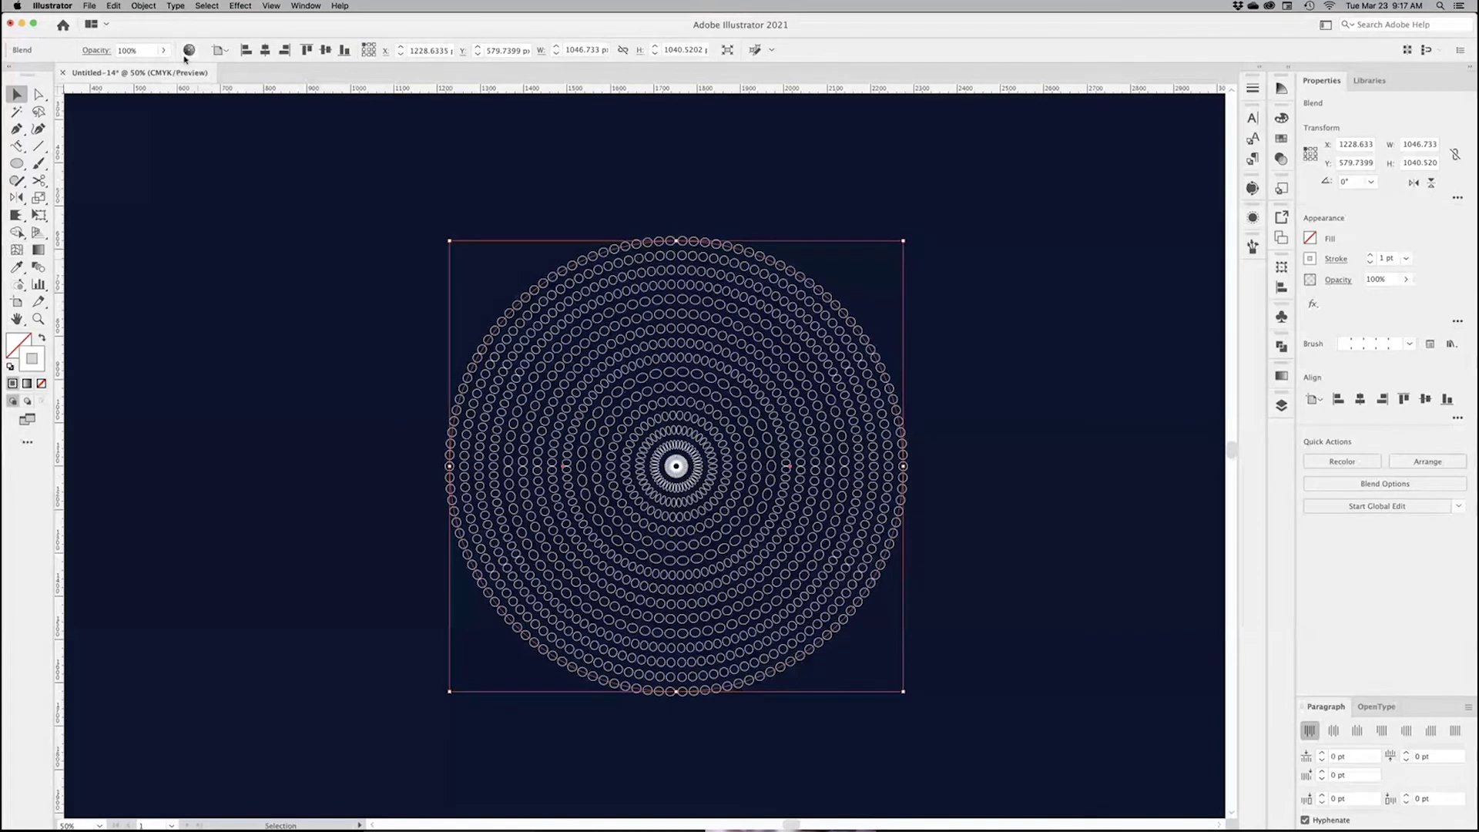
# Step: Apply Expand Appearance to the ring blend and check it in Outline view
pyautogui.click(144, 6)
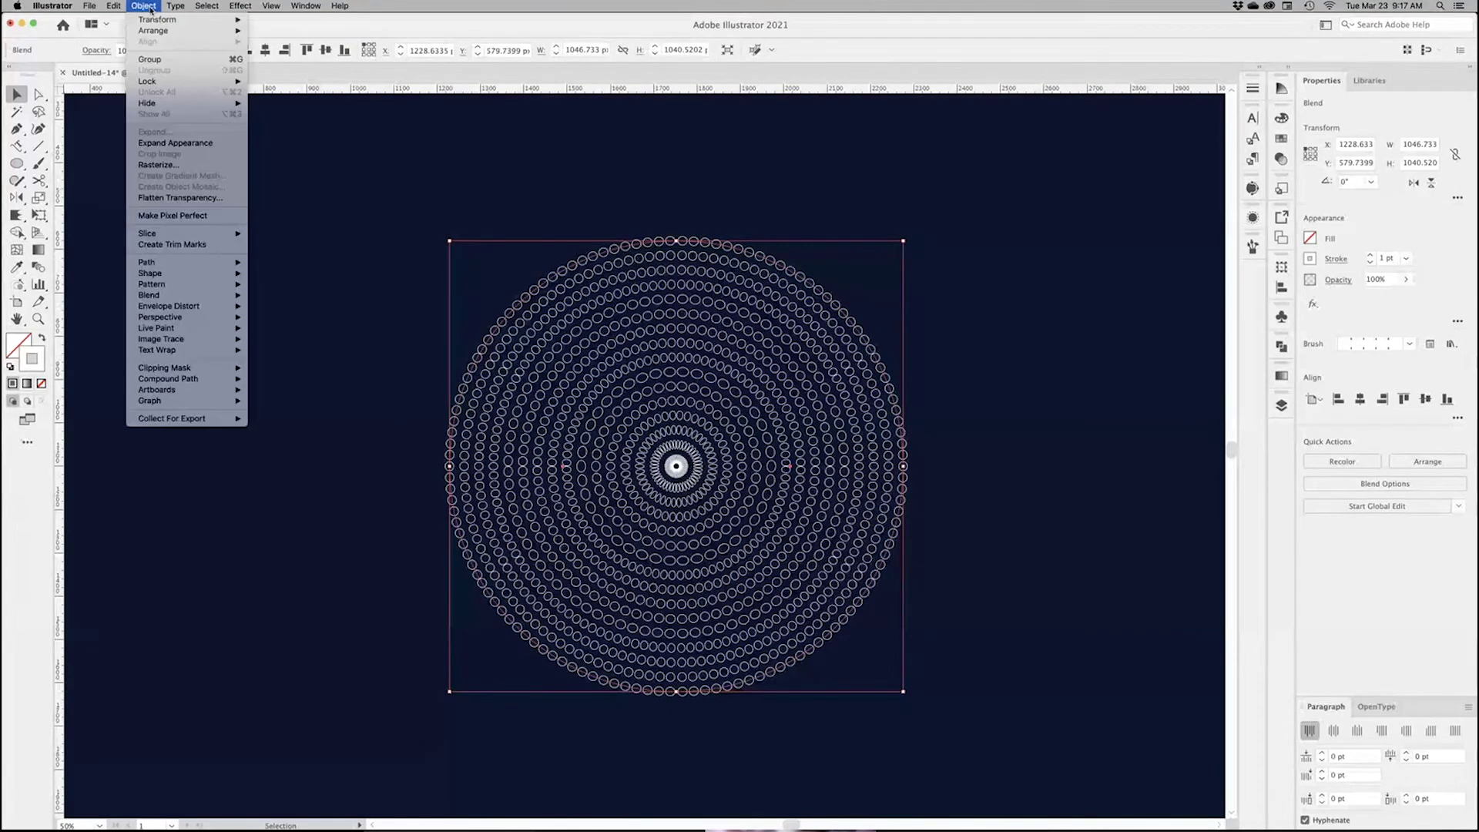
pyautogui.click(174, 142)
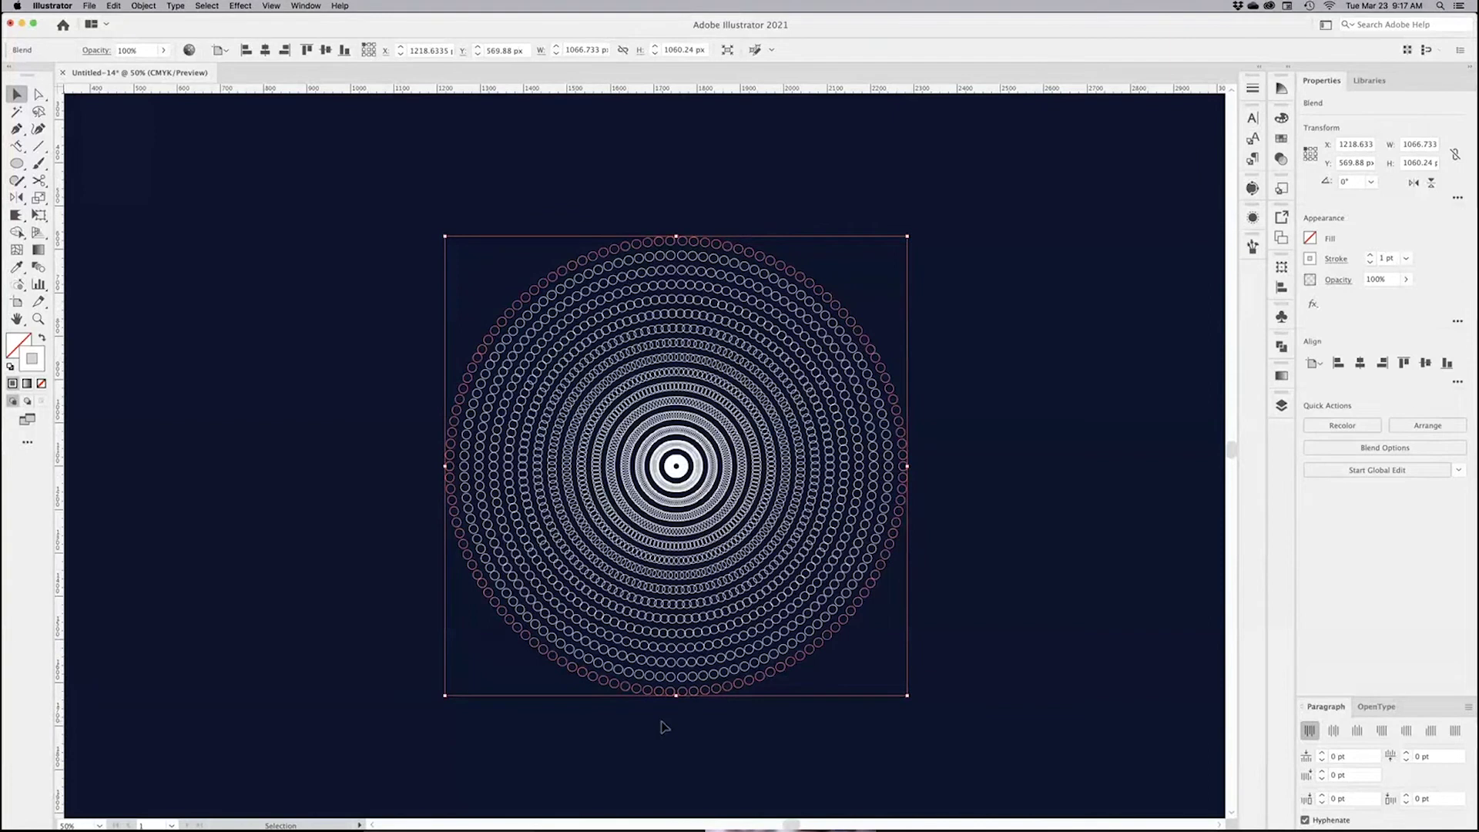
pyautogui.press('super+y')
pyautogui.click(1019, 607)
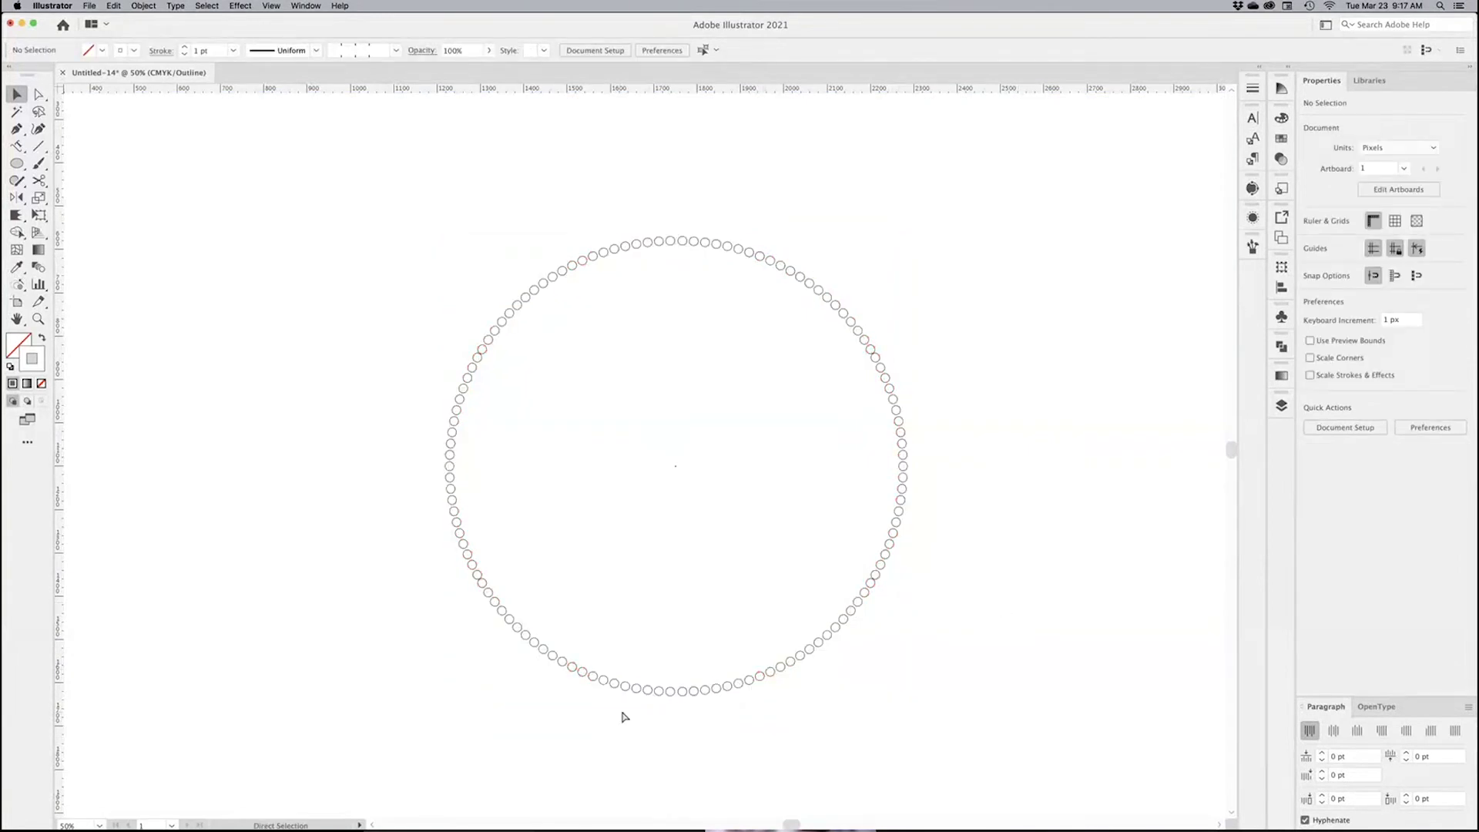
pyautogui.press('super+y')
pyautogui.press('super+a')
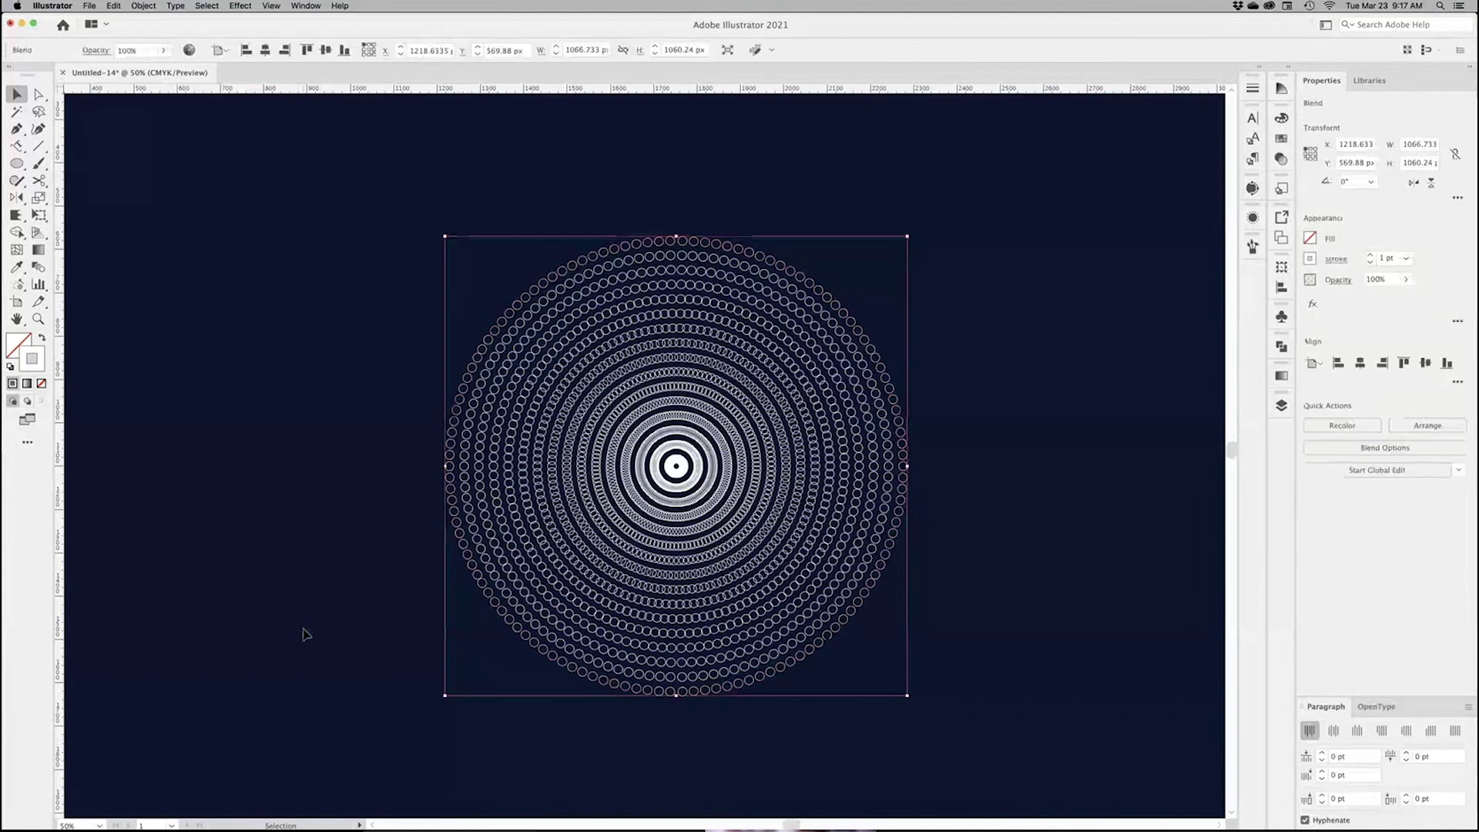
# Step: Expand the blend with only Object checked into a group of circles, about 1067 × 1060 px
pyautogui.click(143, 6)
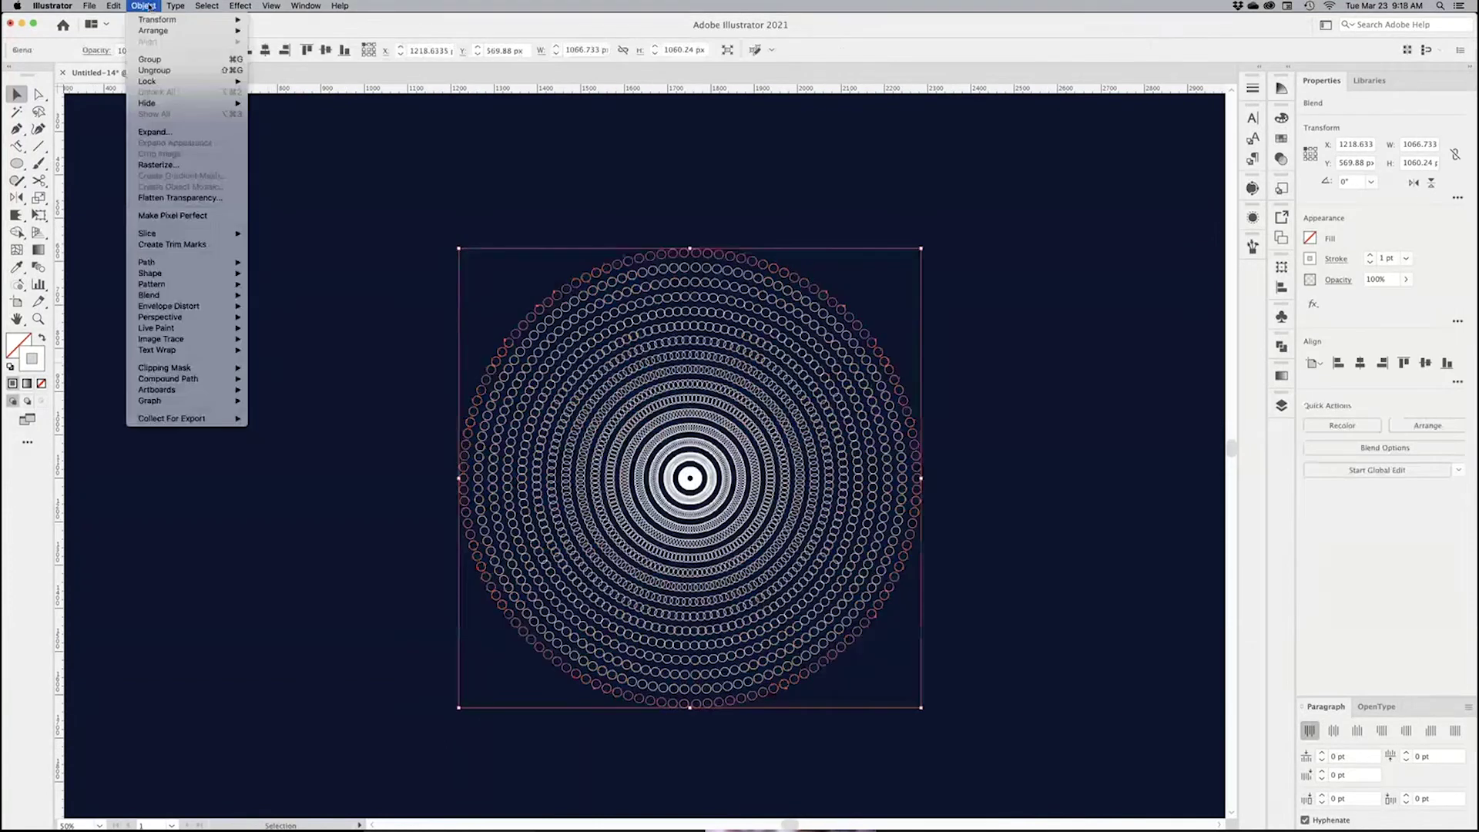
pyautogui.click(159, 132)
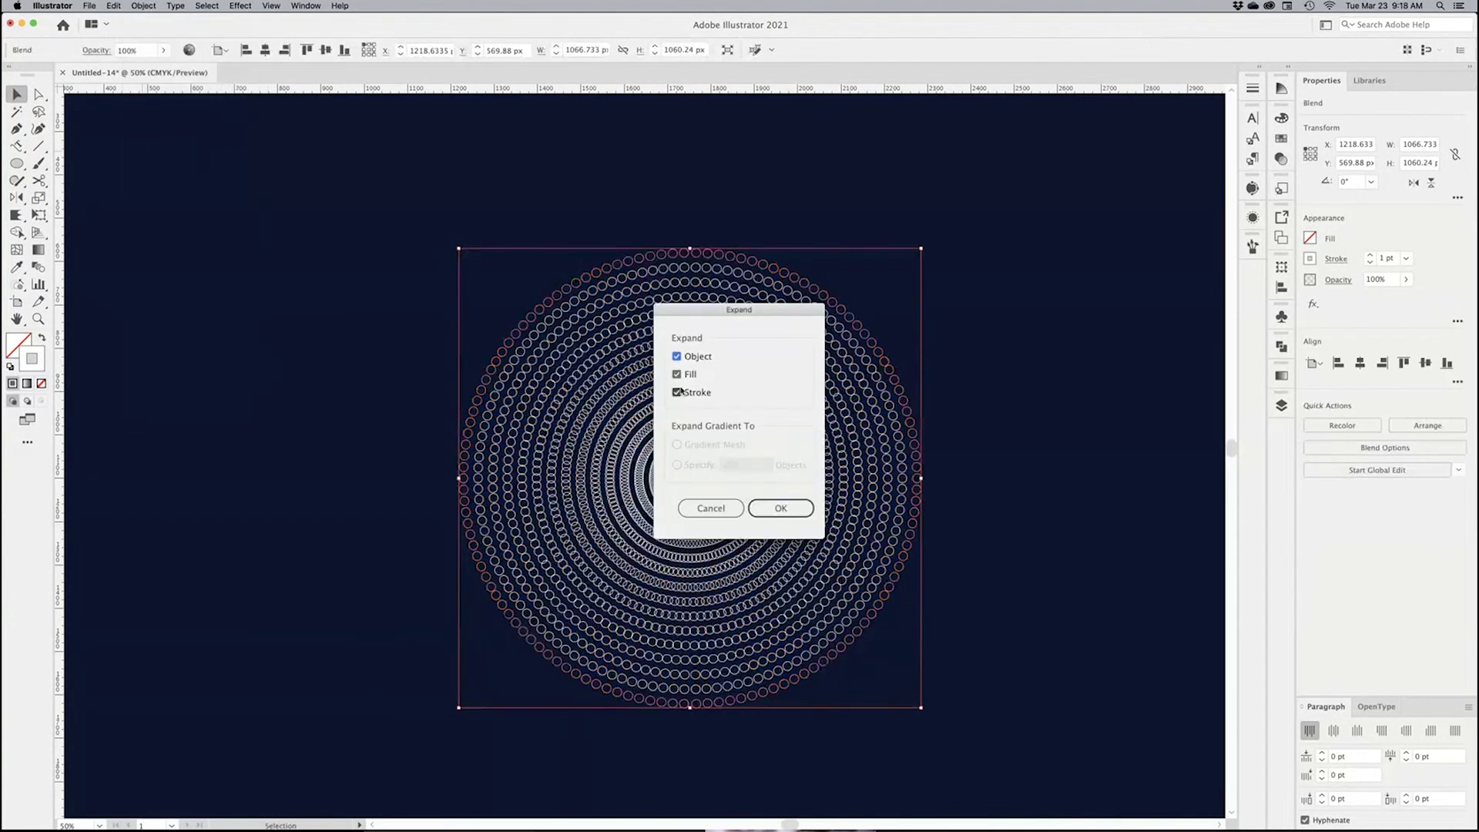
pyautogui.click(677, 393)
pyautogui.click(676, 375)
pyautogui.click(780, 508)
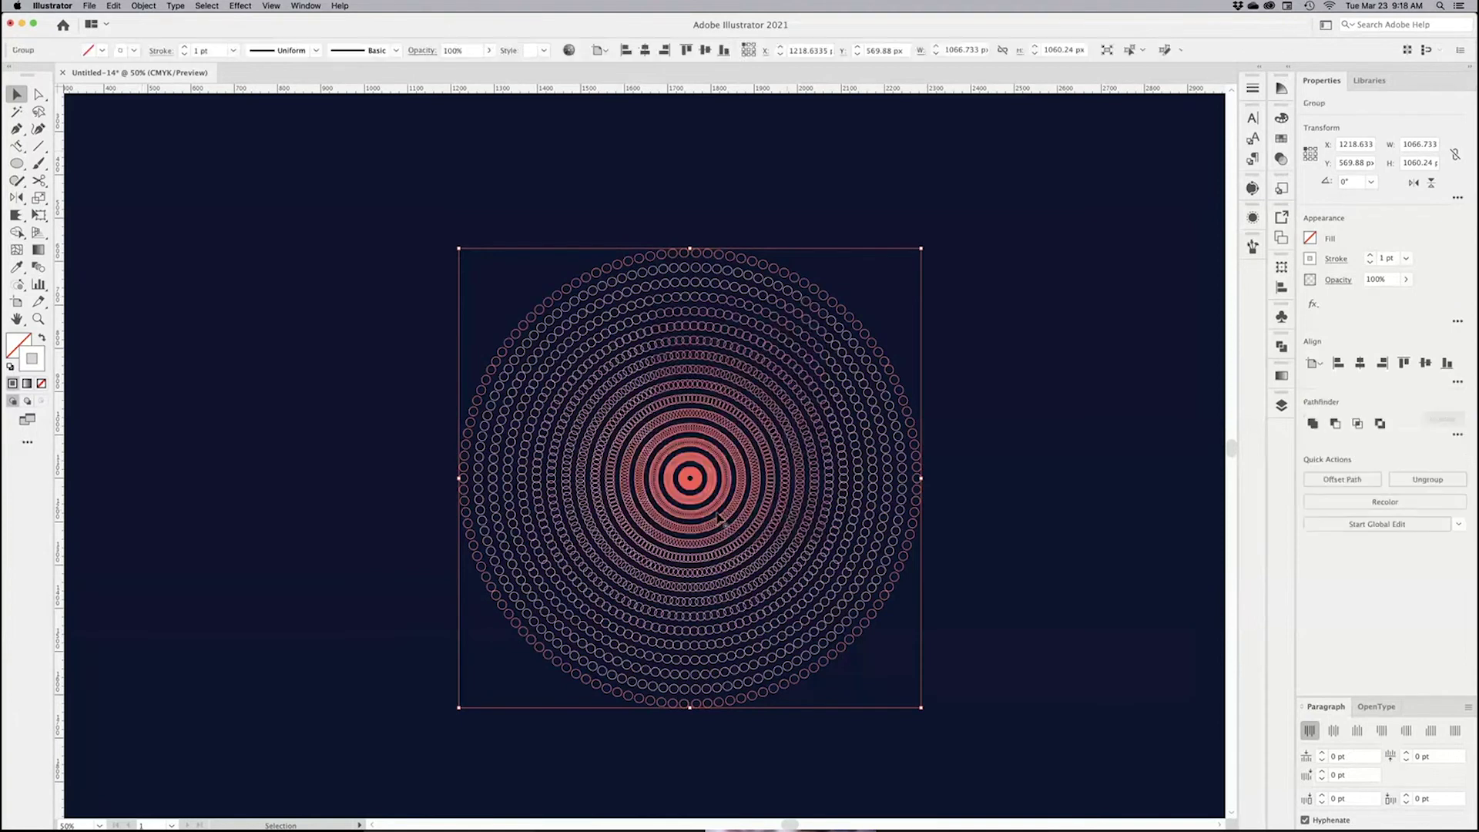
pyautogui.click(1014, 499)
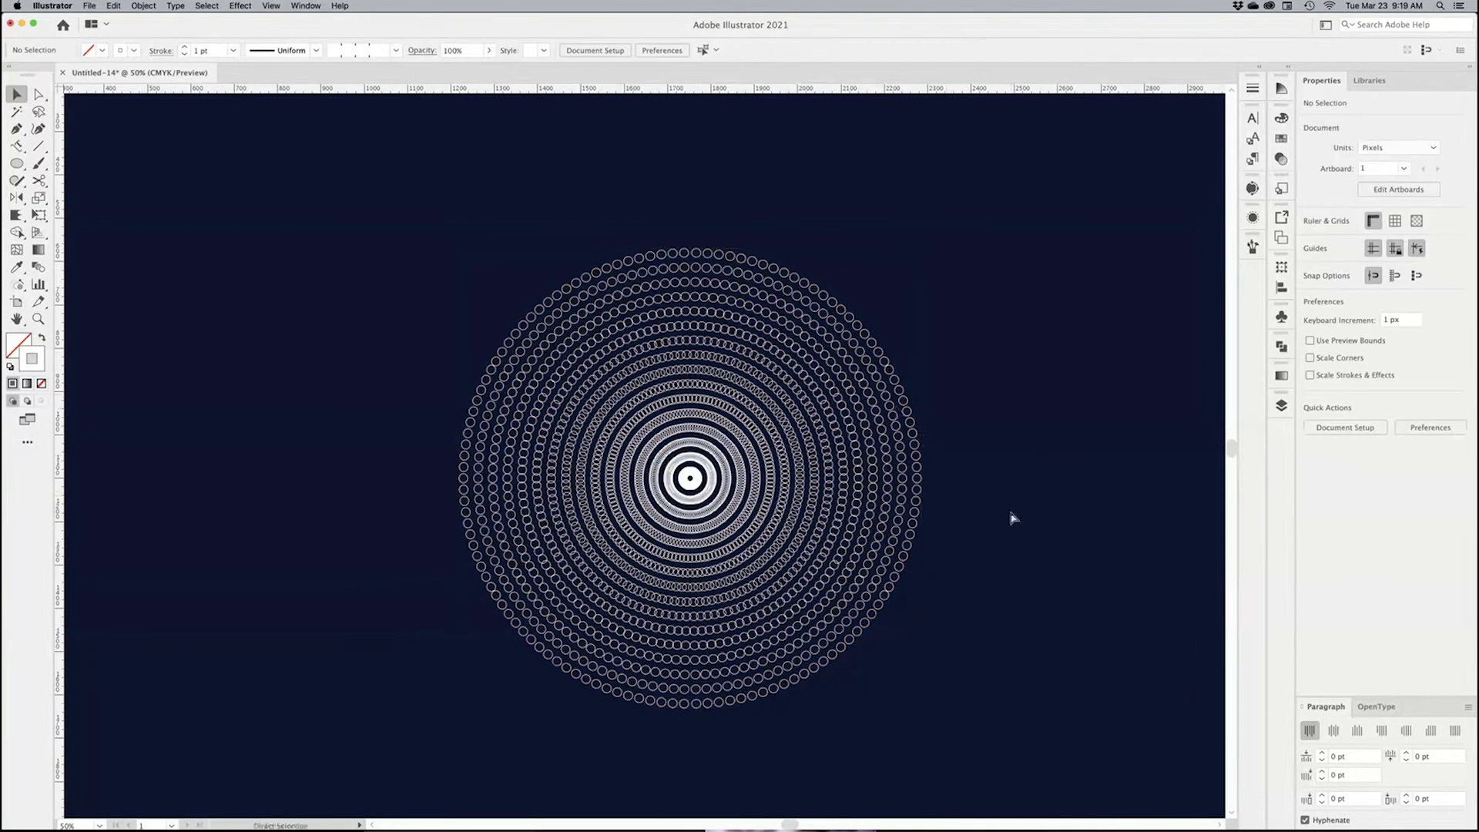
pyautogui.press('super+y')
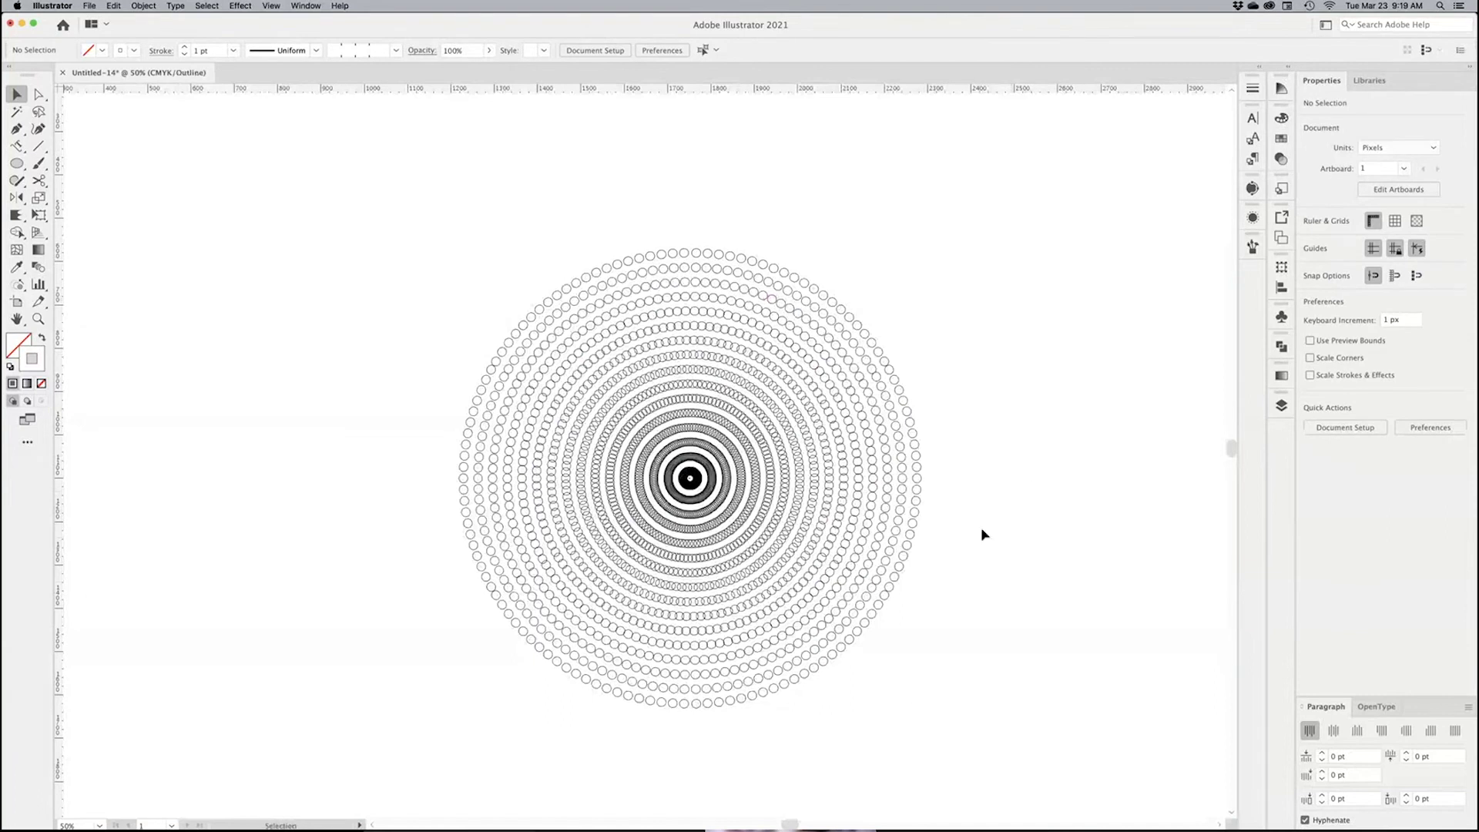
pyautogui.press('super+y')
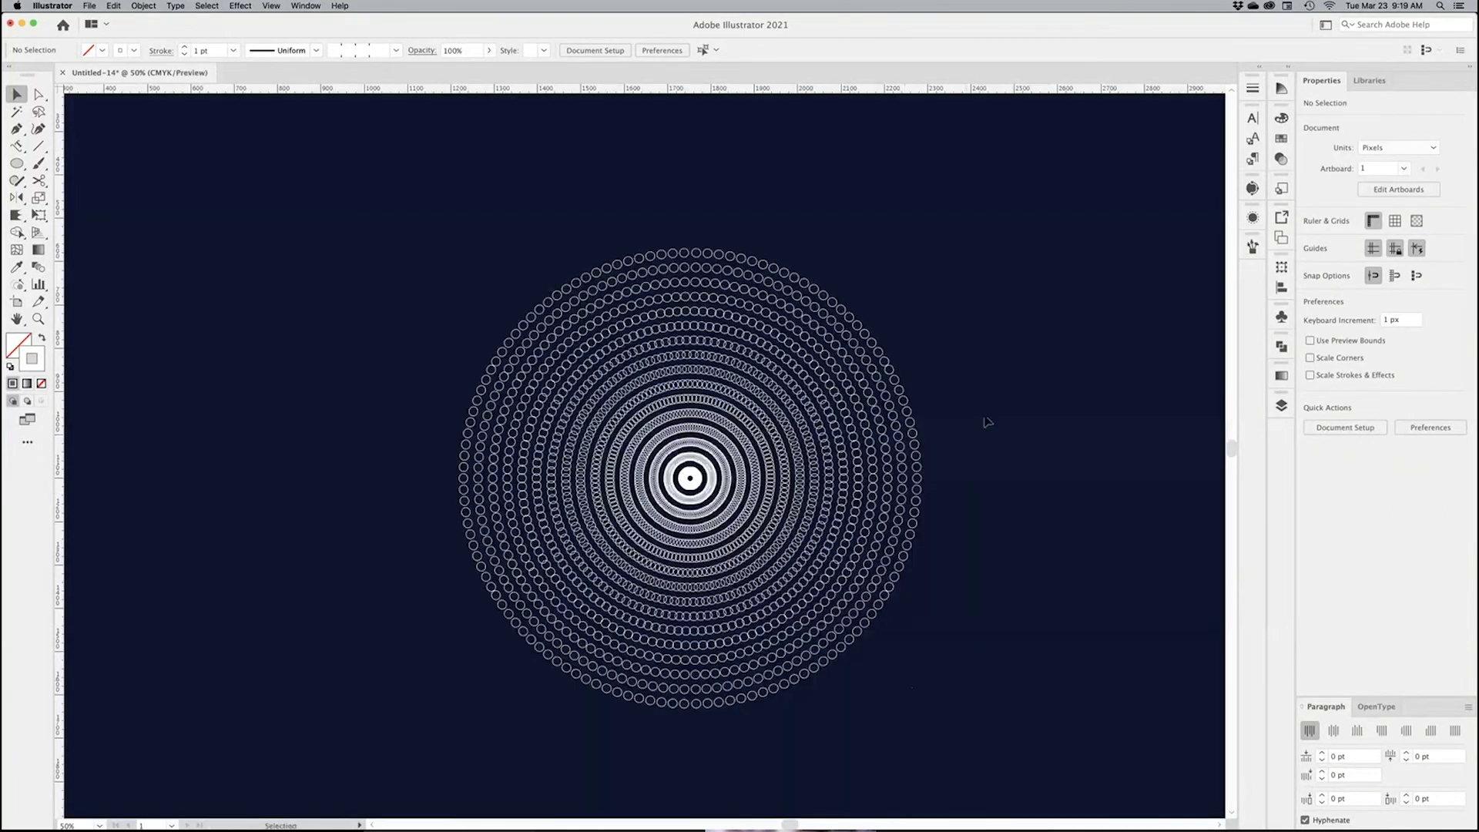
pyautogui.press('super+a')
pyautogui.press('super+minus')
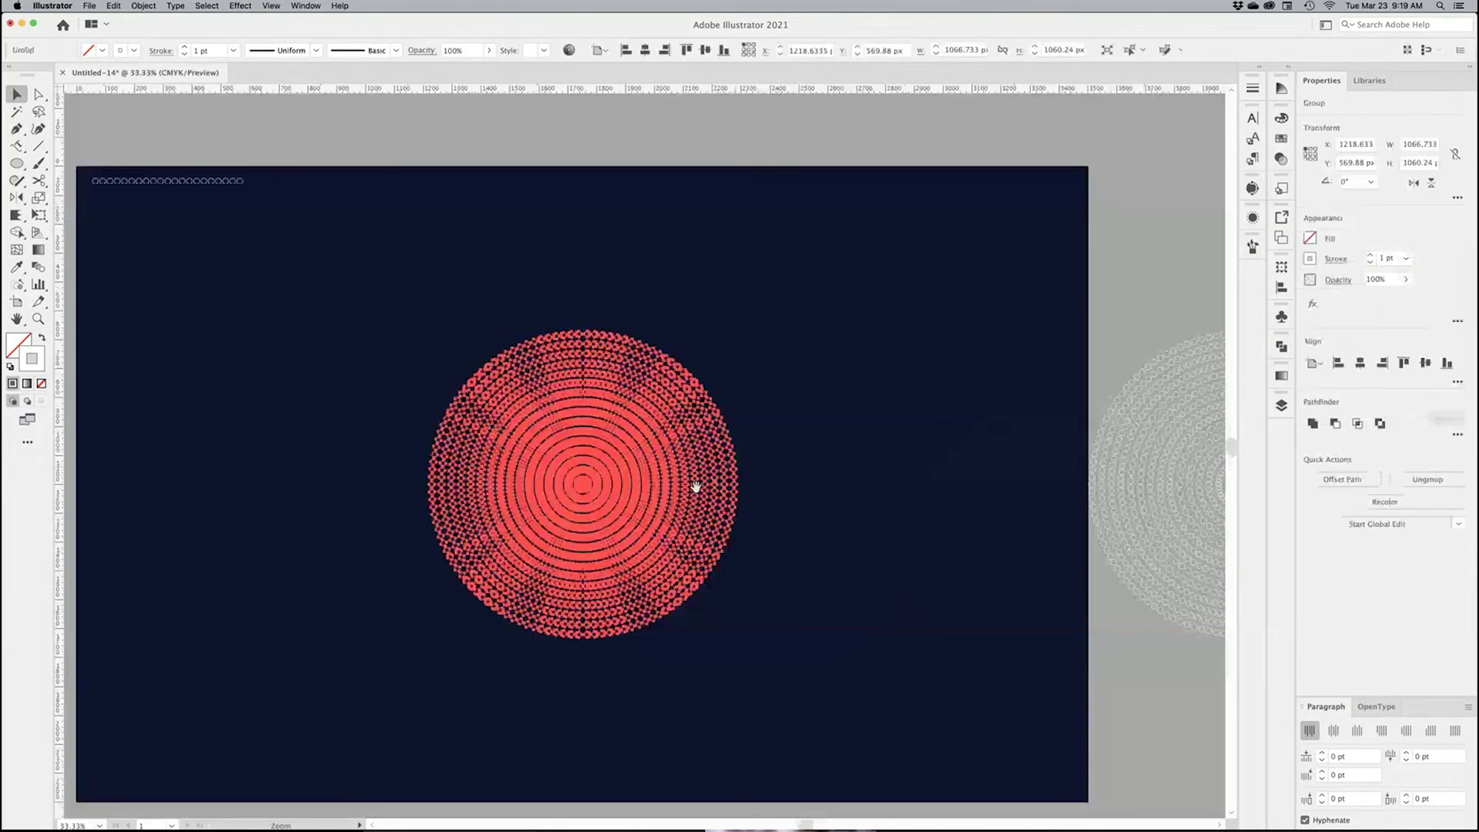
pyautogui.moveTo(695, 487); pyautogui.dragTo(762, 481)
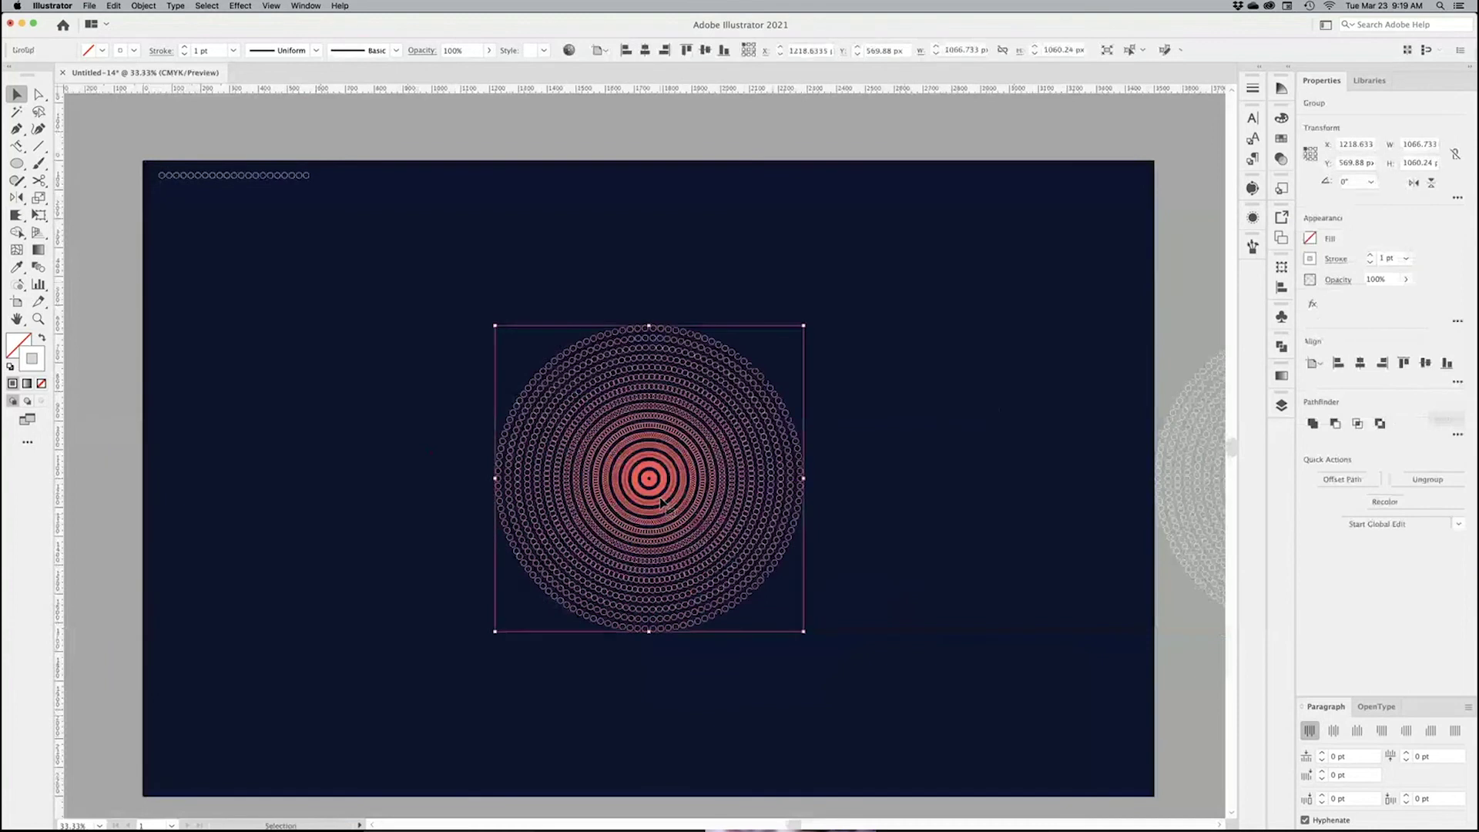
pyautogui.click(16, 215)
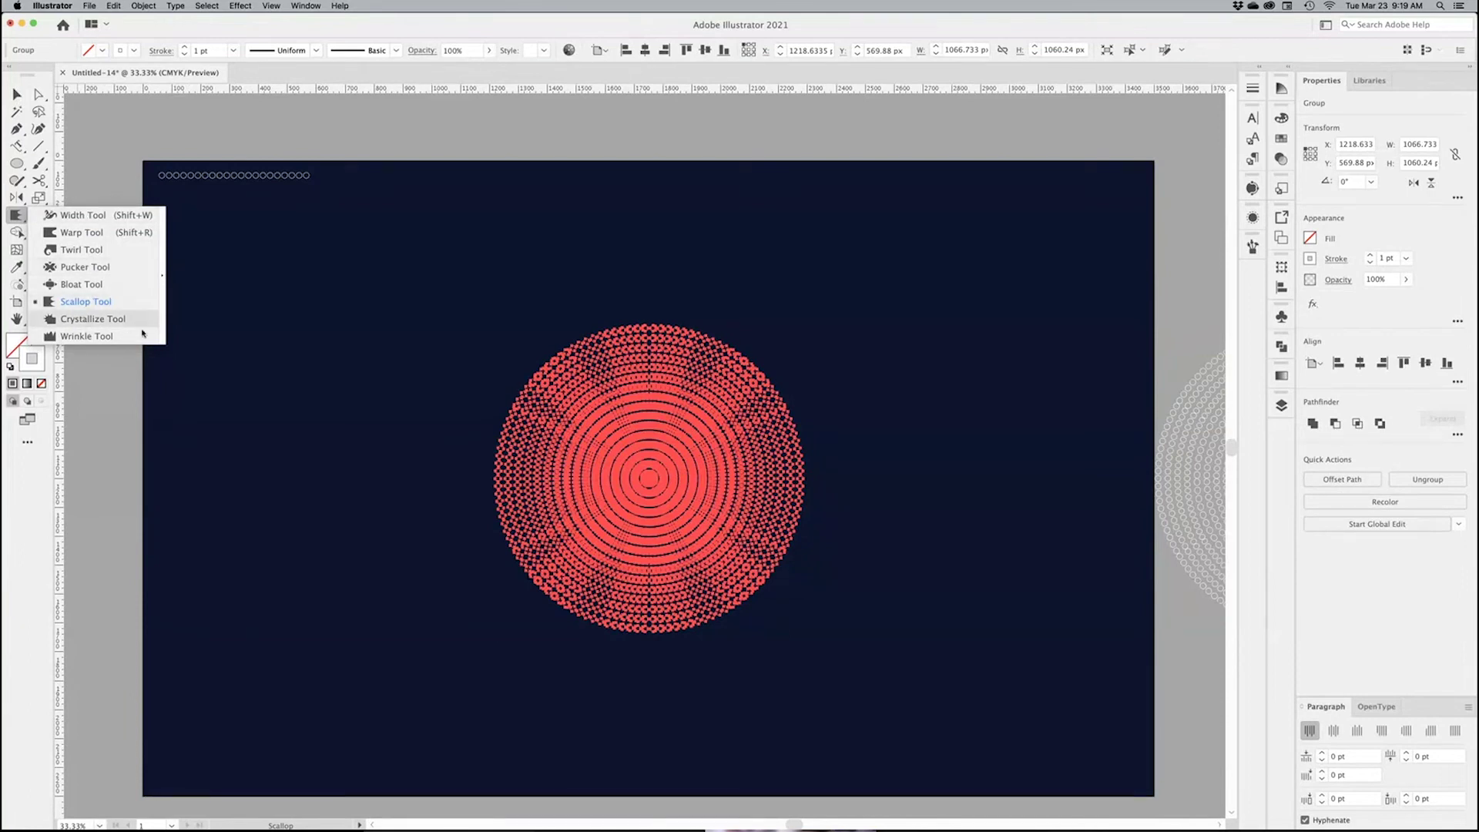
pyautogui.click(77, 323)
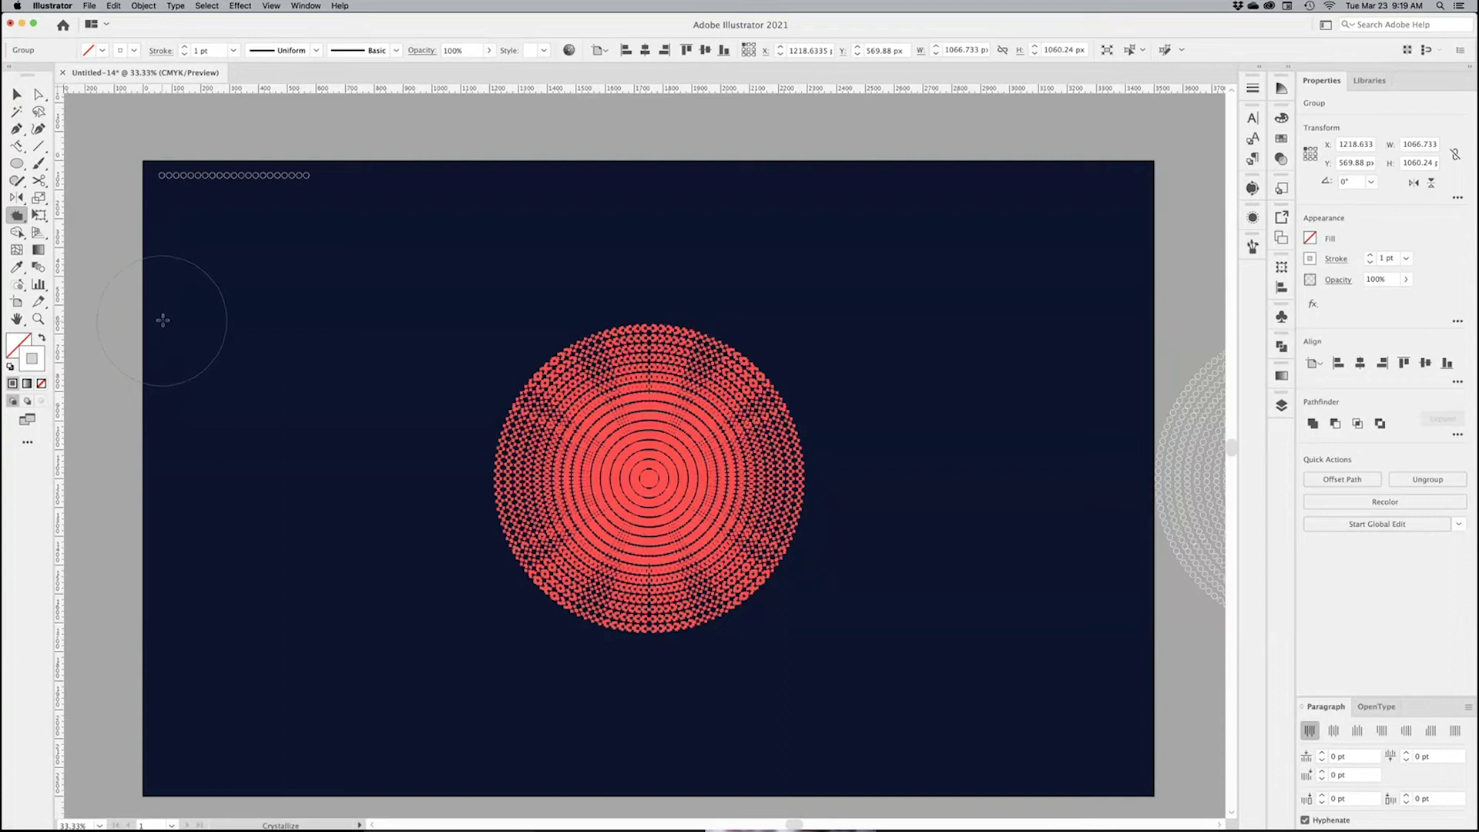
pyautogui.moveTo(650, 478); pyautogui.dragTo(649, 478)
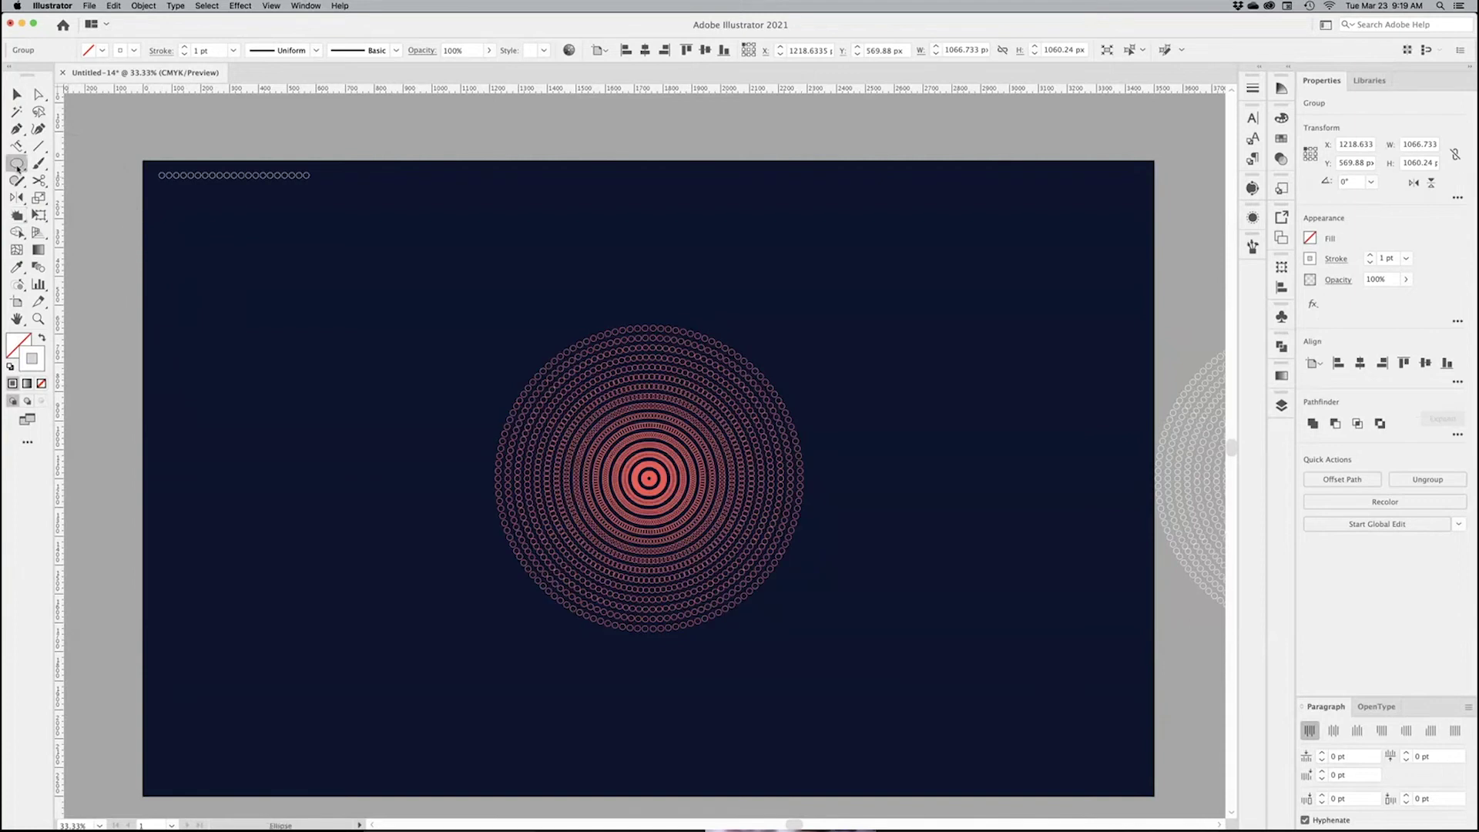
pyautogui.moveTo(17, 163); pyautogui.dragTo(75, 168)
pyautogui.moveTo(260, 299); pyautogui.dragTo(324, 362)
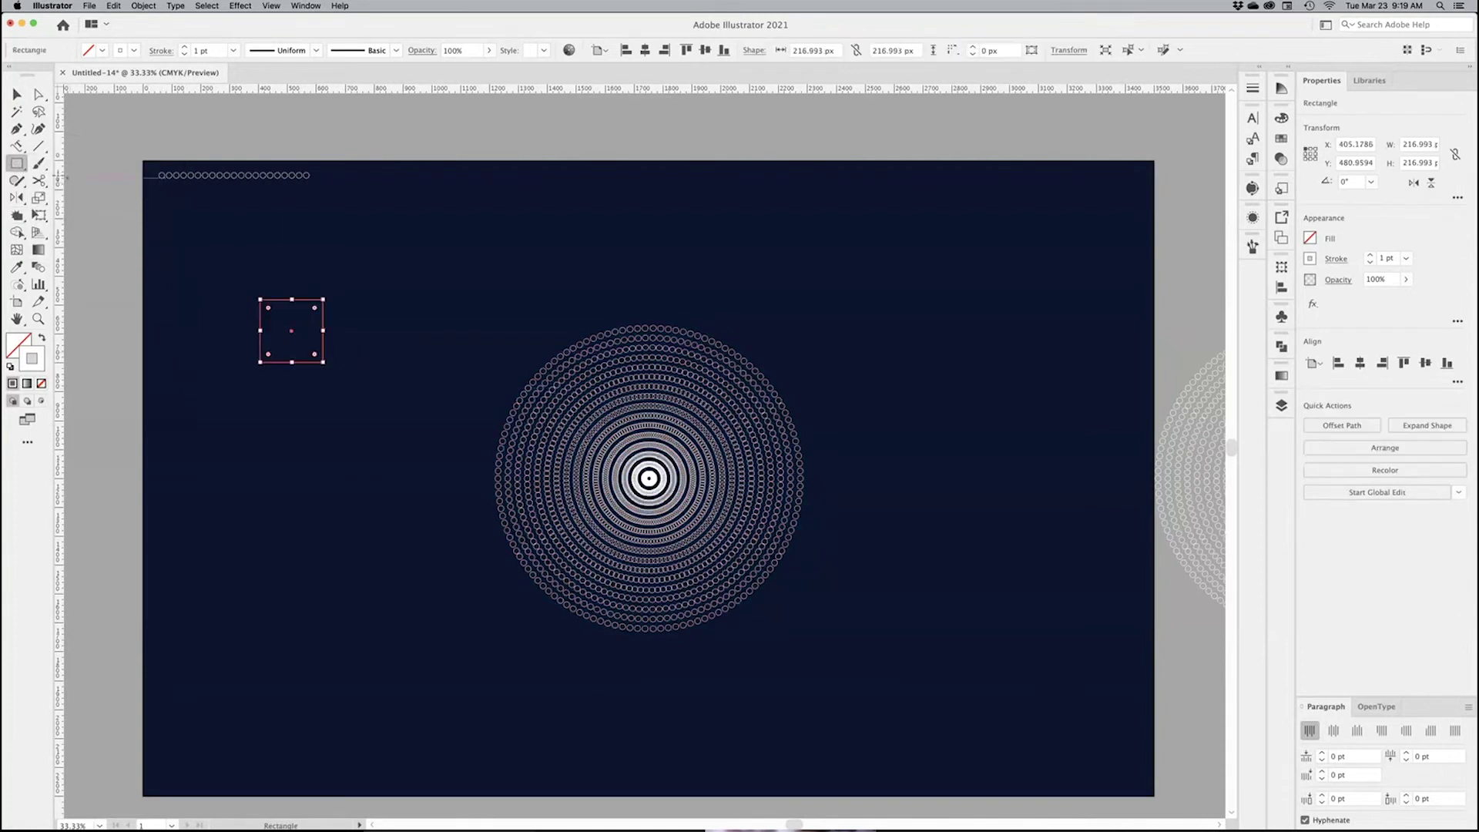
pyautogui.click(17, 215)
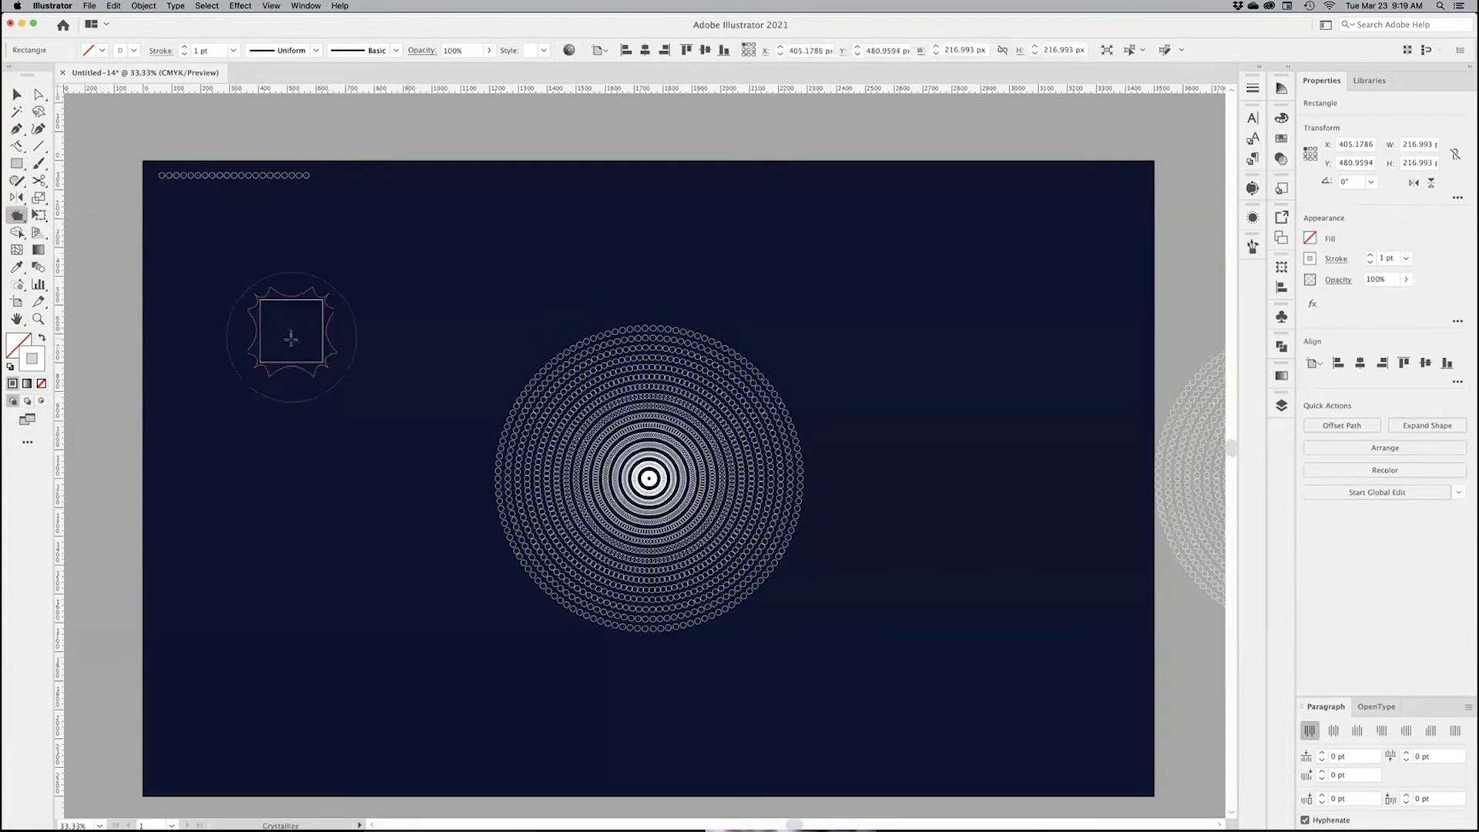
pyautogui.moveTo(290, 329)
pyautogui.mouseDown()
pyautogui.moveTo(281, 317)
pyautogui.moveTo(242, 339)
pyautogui.moveTo(266, 366)
pyautogui.moveTo(338, 305)
pyautogui.moveTo(320, 279)
pyautogui.moveTo(295, 295)
pyautogui.mouseUp()
pyautogui.press('v')
pyautogui.click(403, 373)
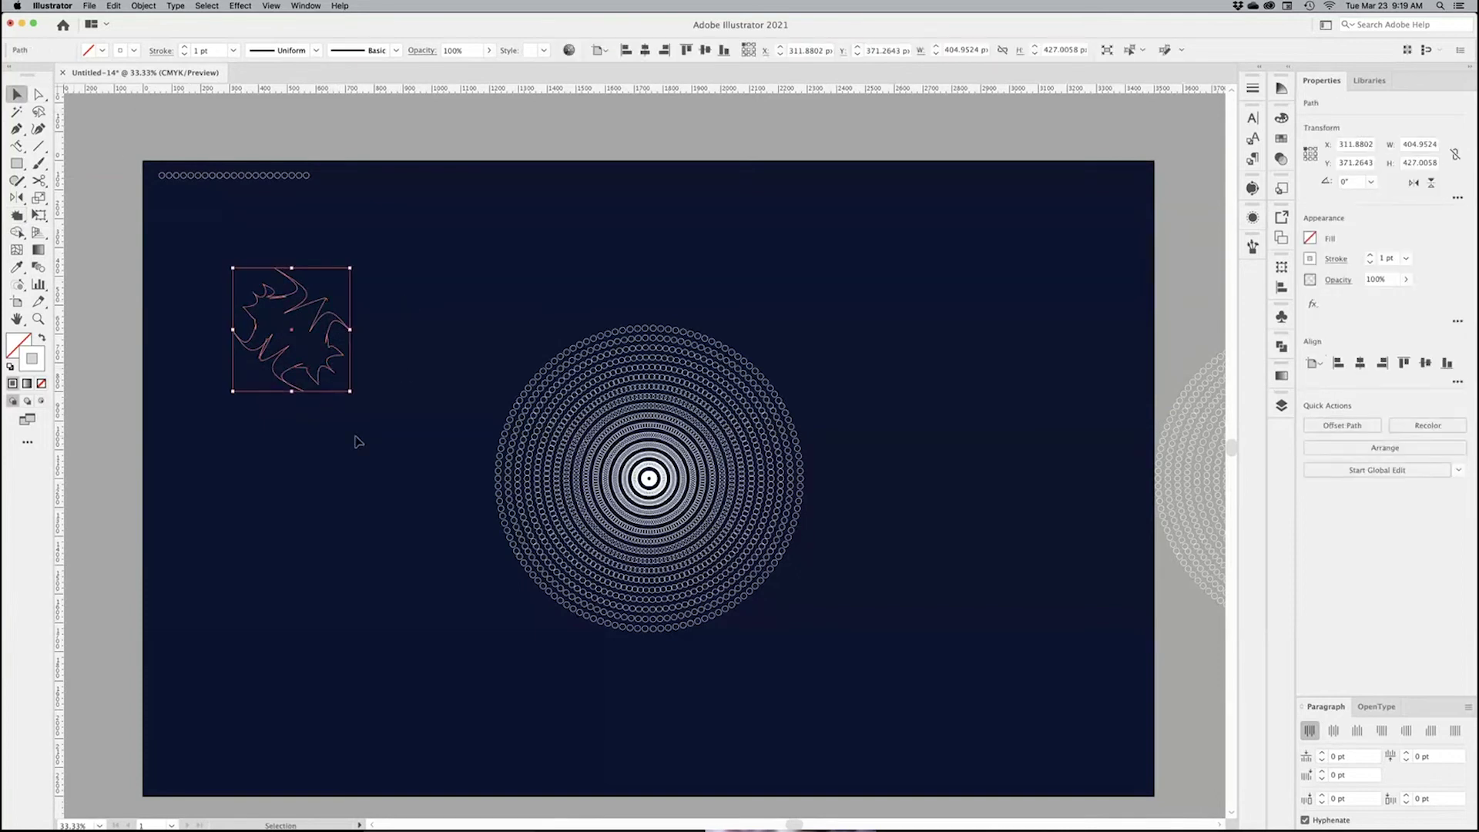
pyautogui.press('Delete')
# Step: Select the ring group and choose the Crystallize tool
pyautogui.click(645, 483)
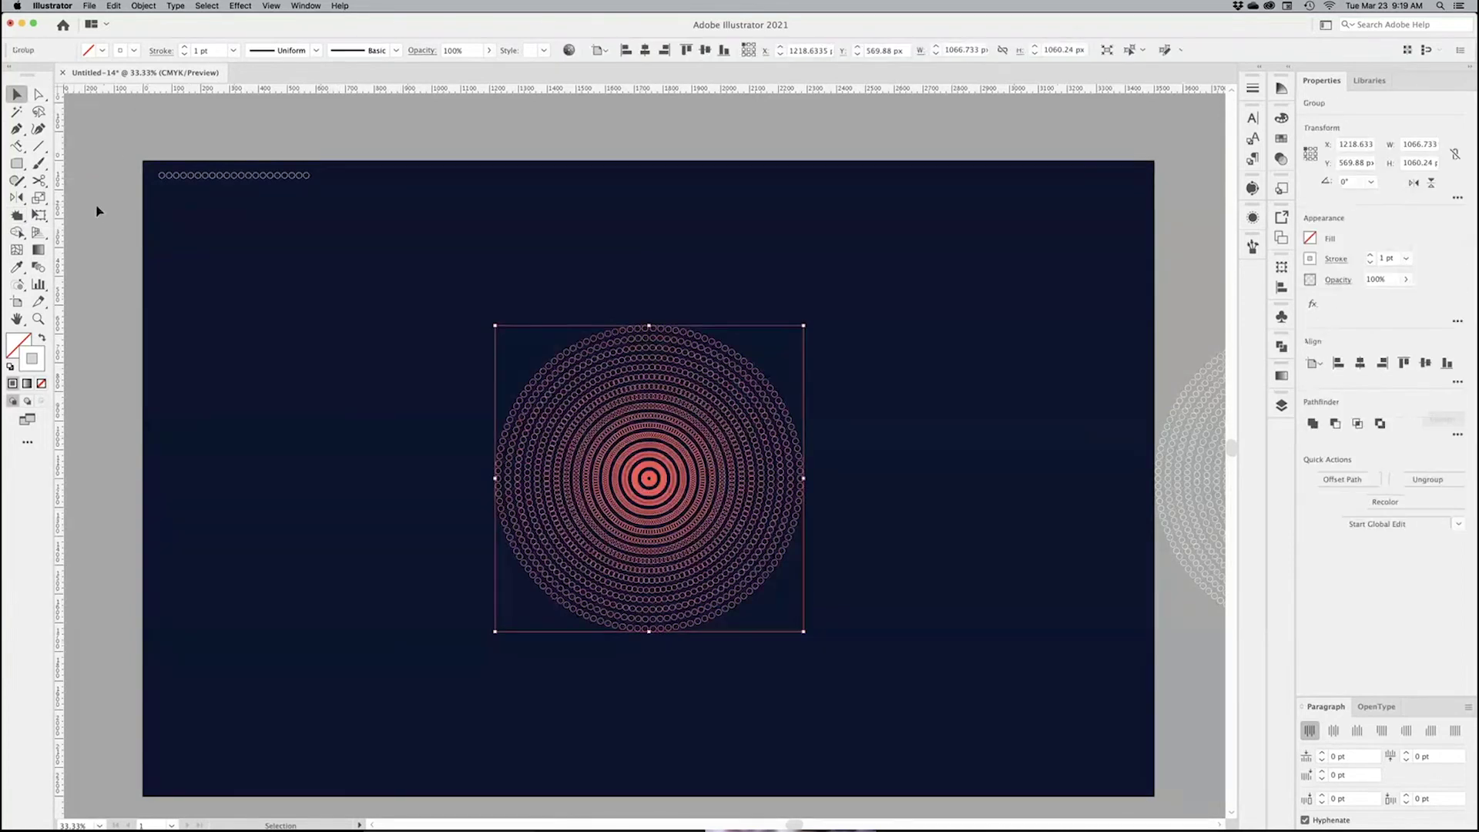
pyautogui.click(18, 217)
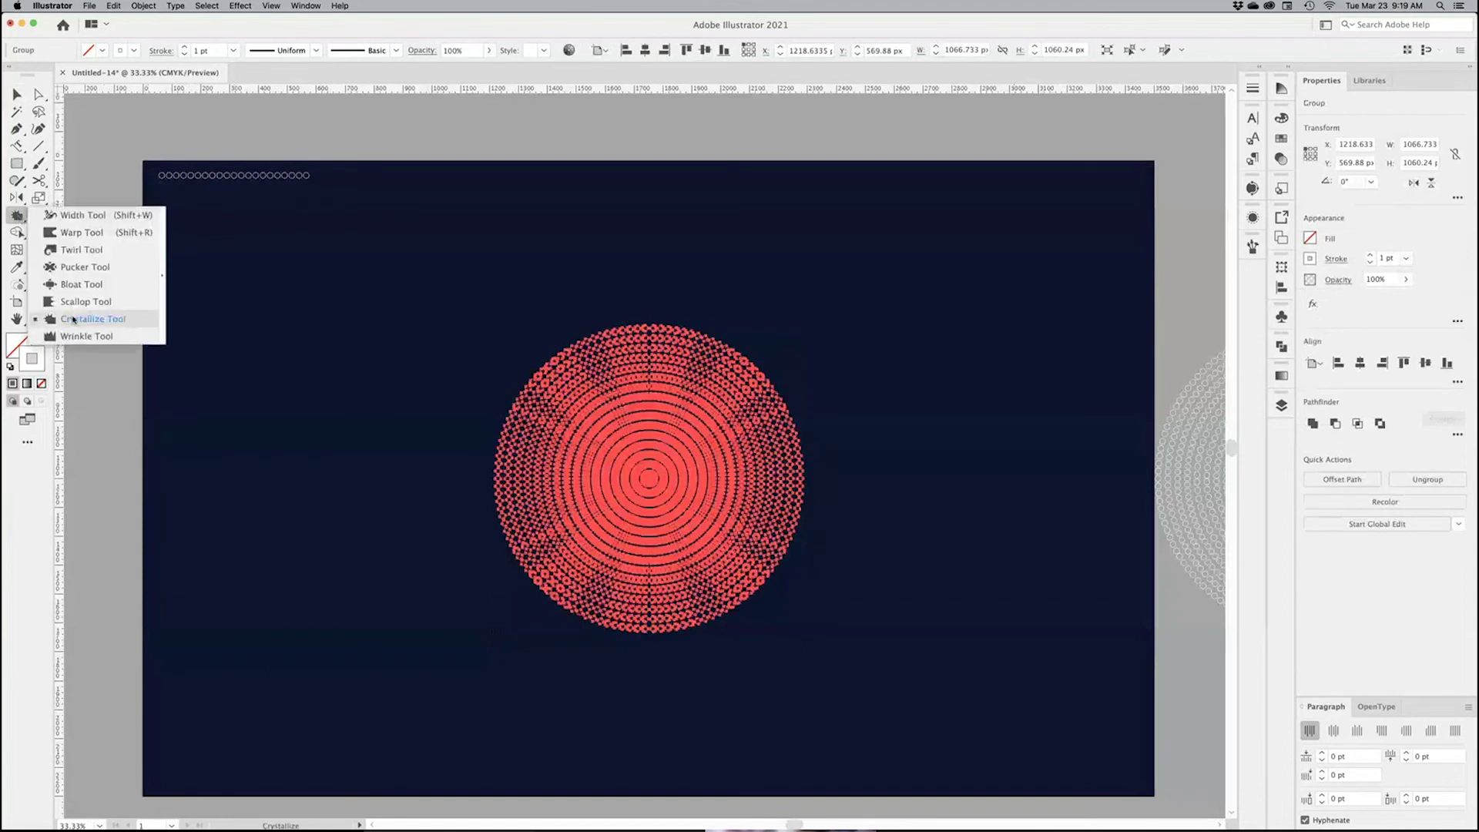
pyautogui.click(73, 319)
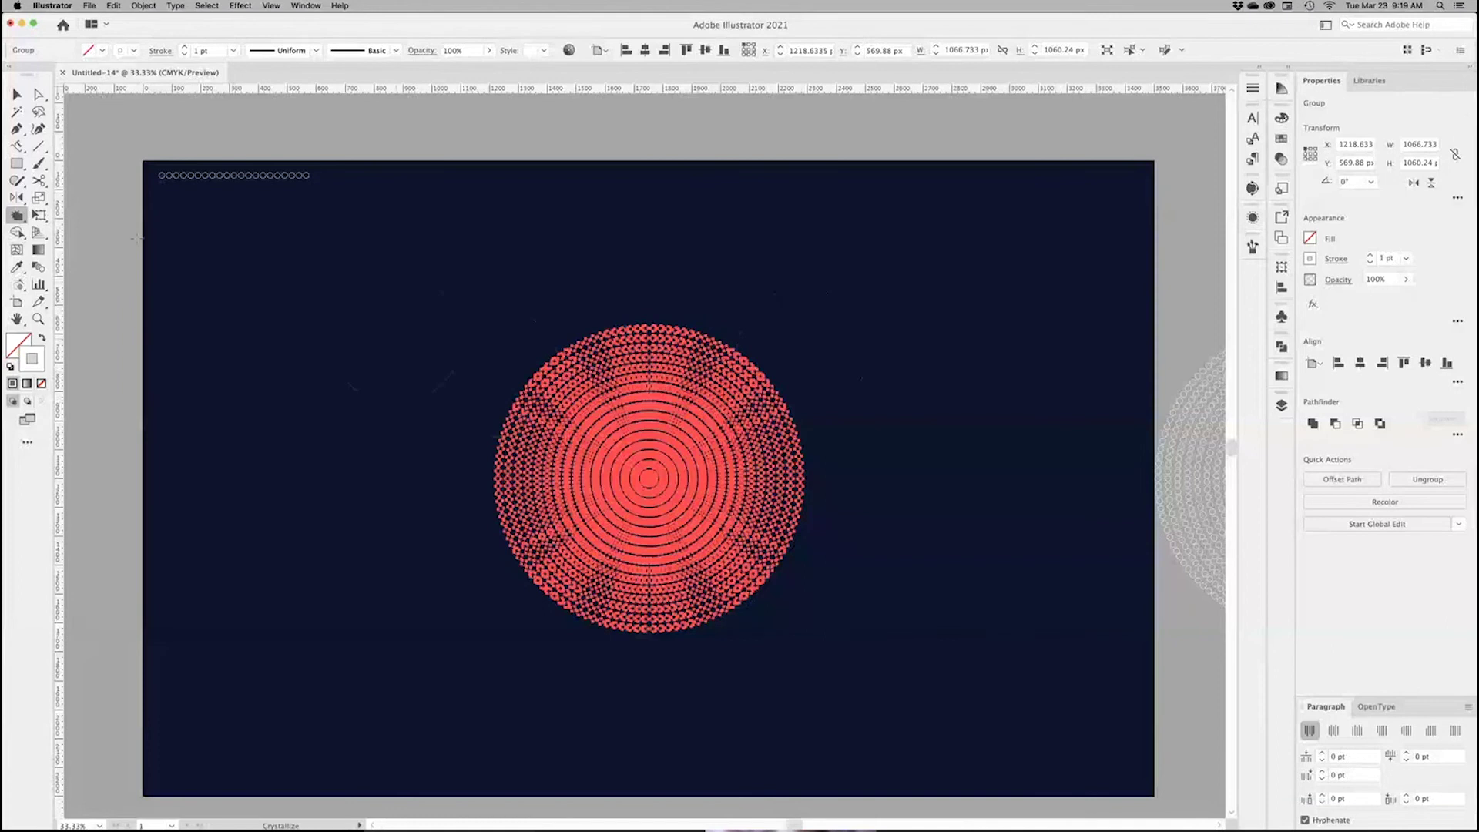
pyautogui.press('super+z')
pyautogui.press('super+shift+z')
# Step: Set the Crystallize brush width and height to 650 px
pyautogui.doubleClick(17, 216)
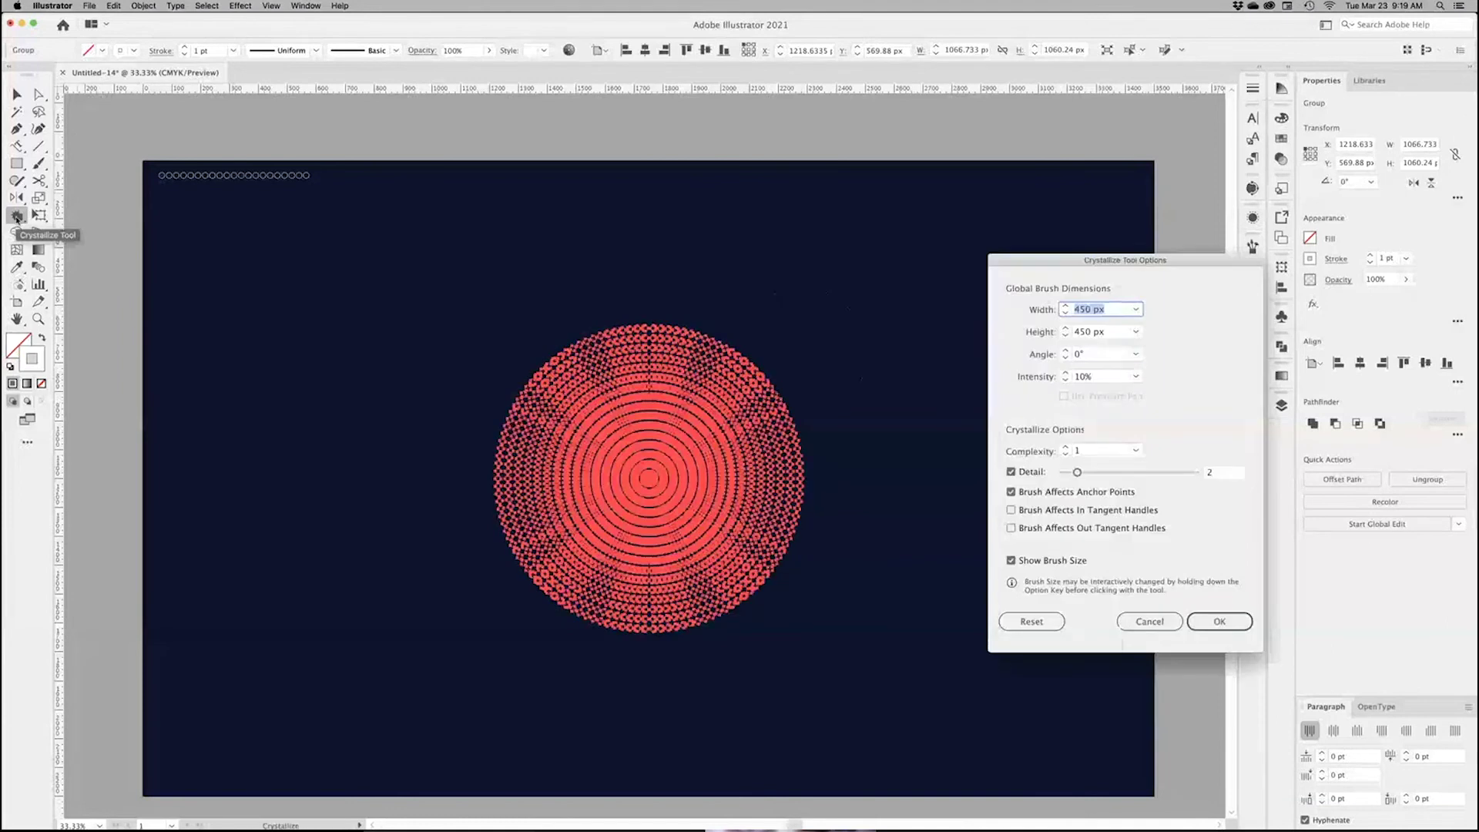
pyautogui.moveTo(1036, 255); pyautogui.dragTo(904, 231)
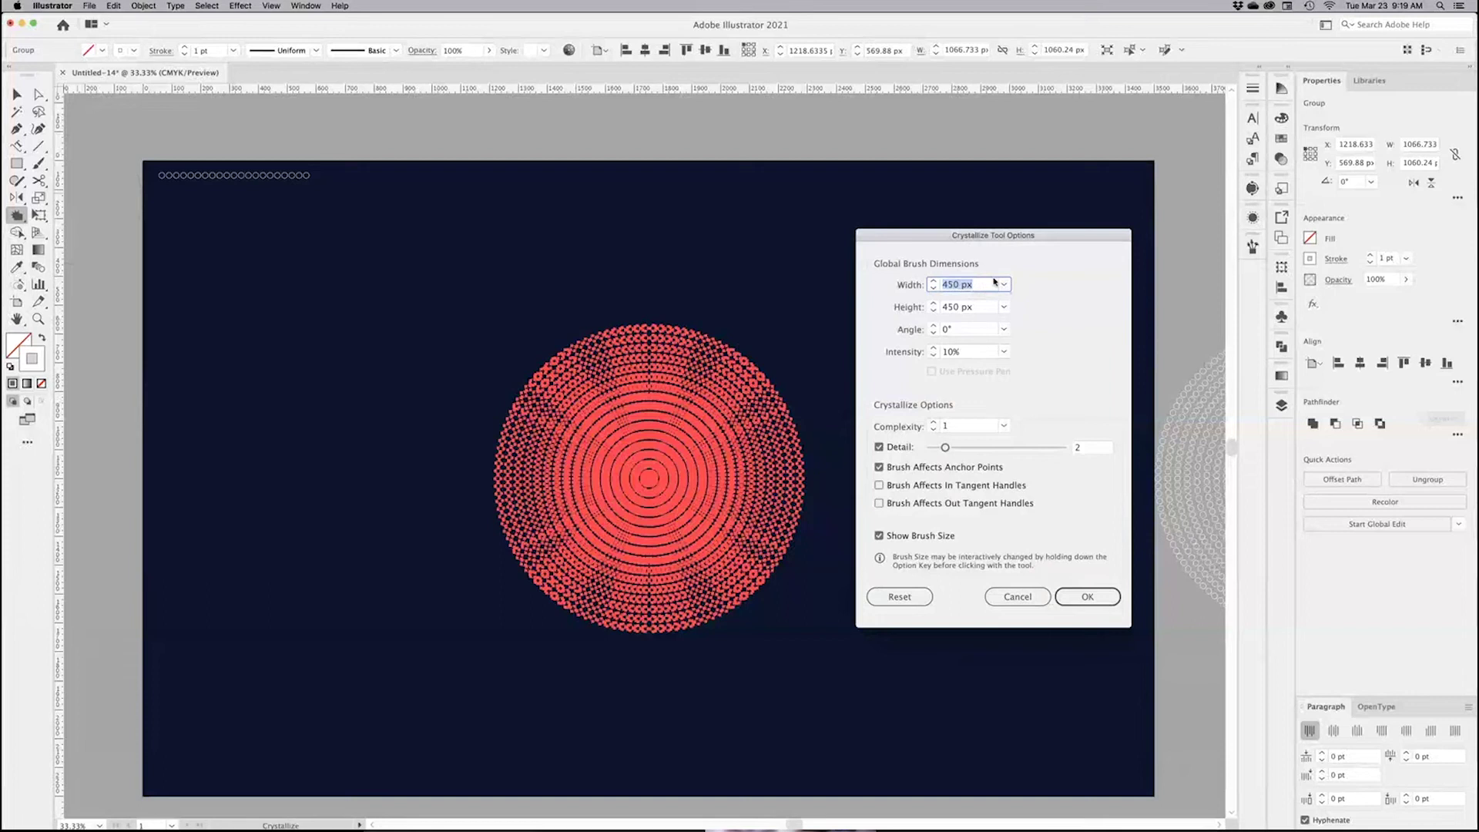
pyautogui.write('650')
pyautogui.press('Tab')
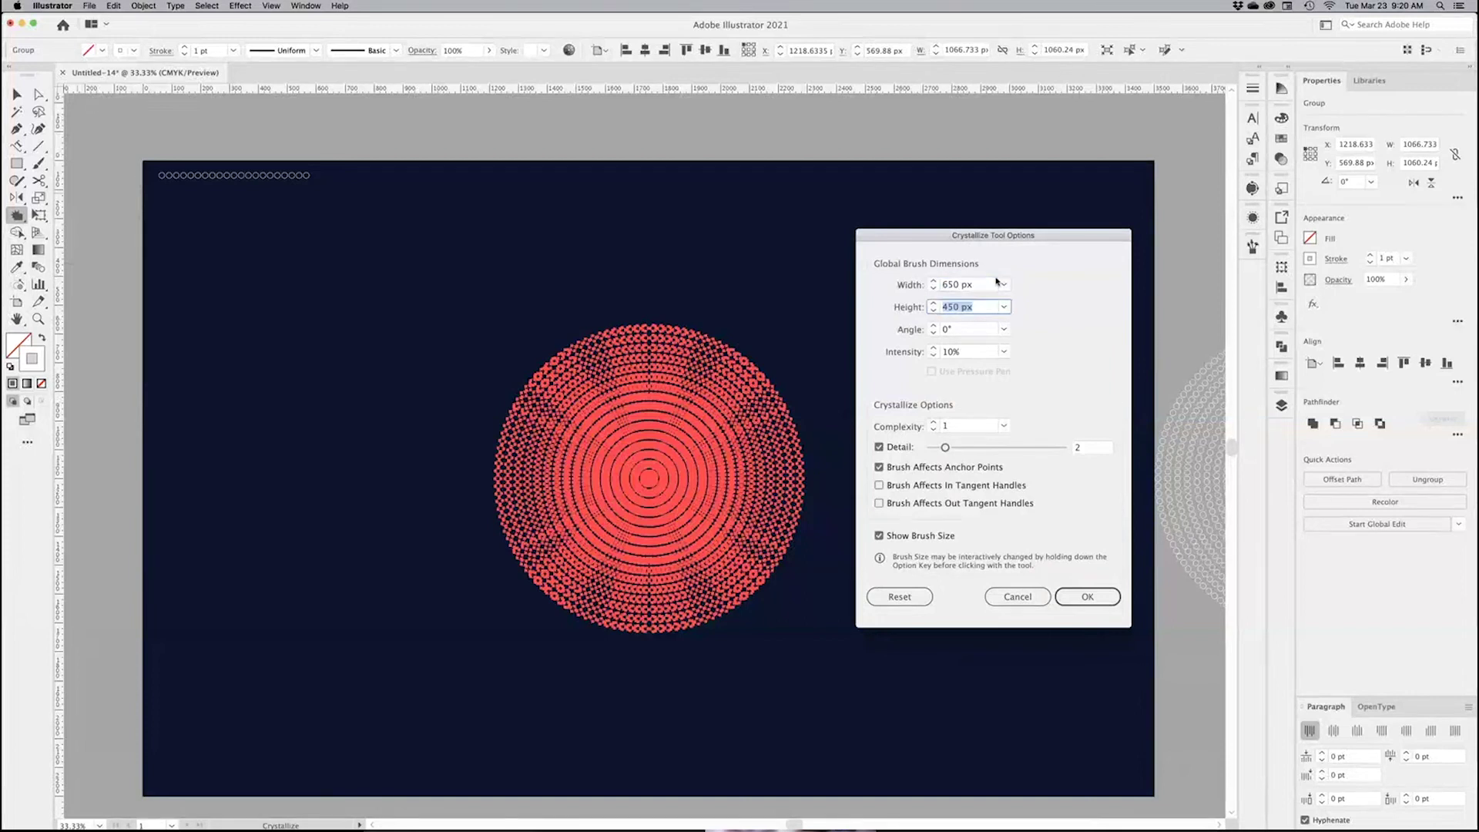
pyautogui.write('650')
pyautogui.press('Tab')
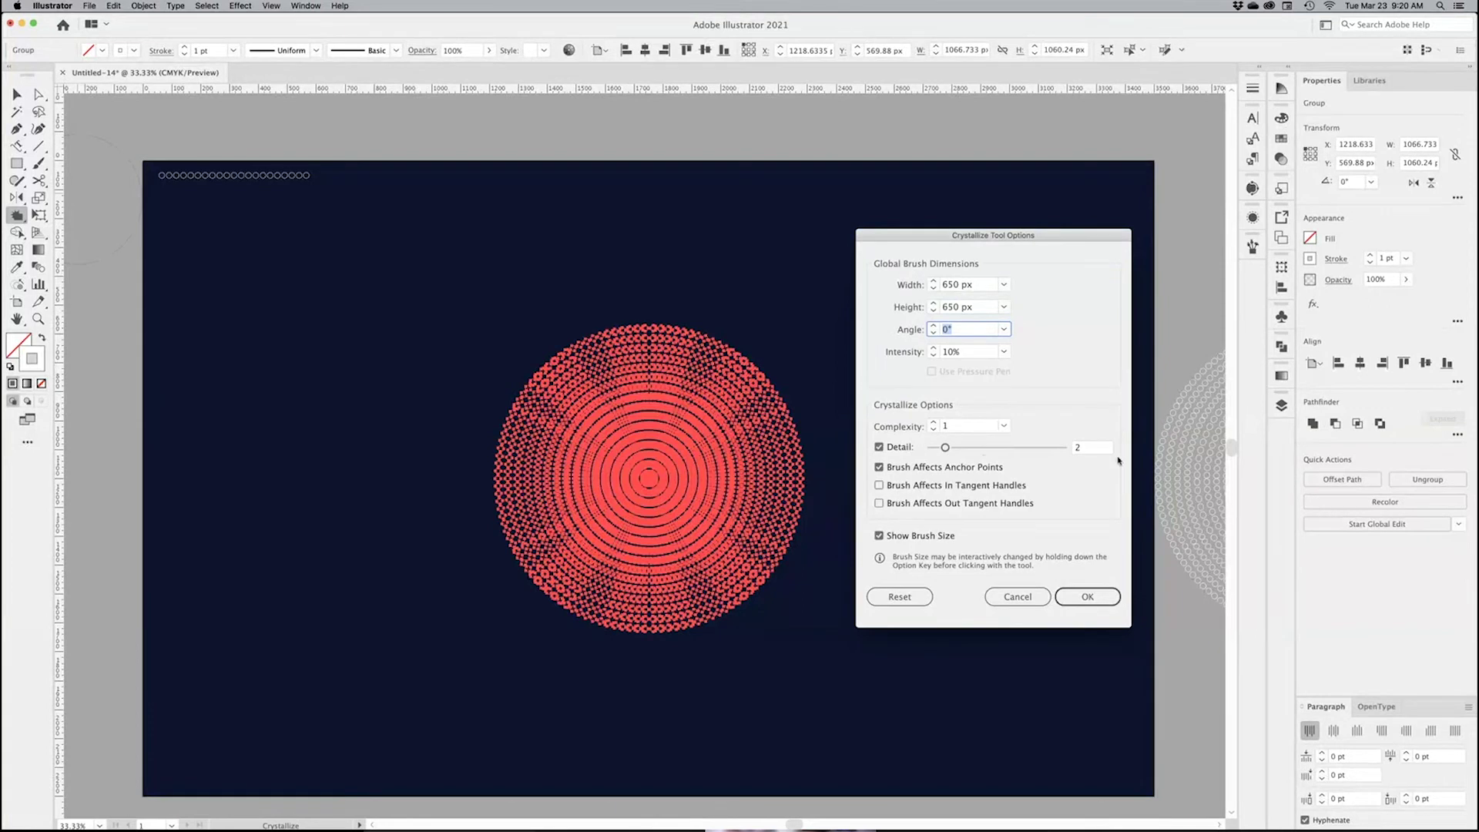
pyautogui.press('Tab')
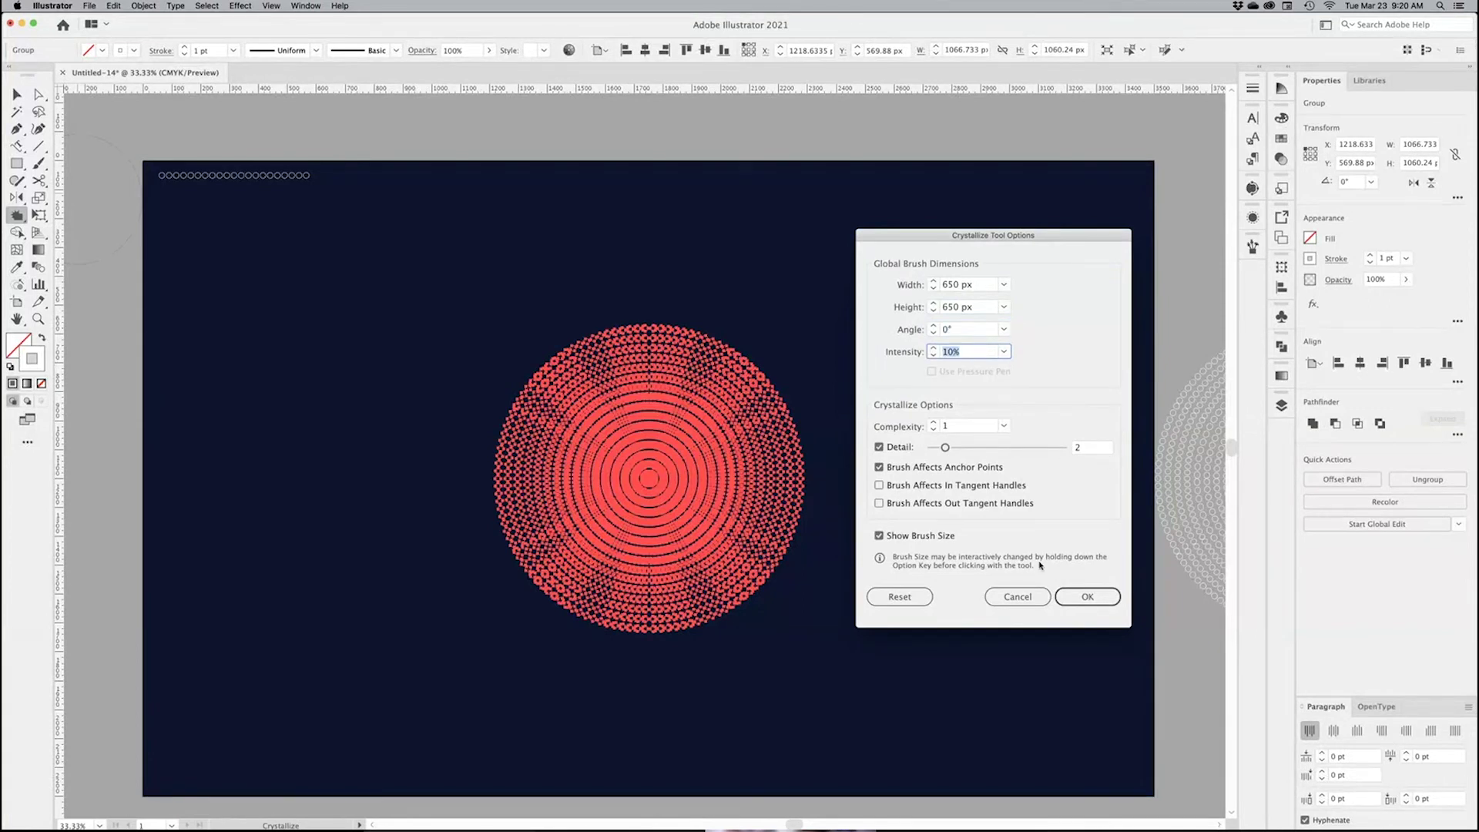
pyautogui.click(1077, 601)
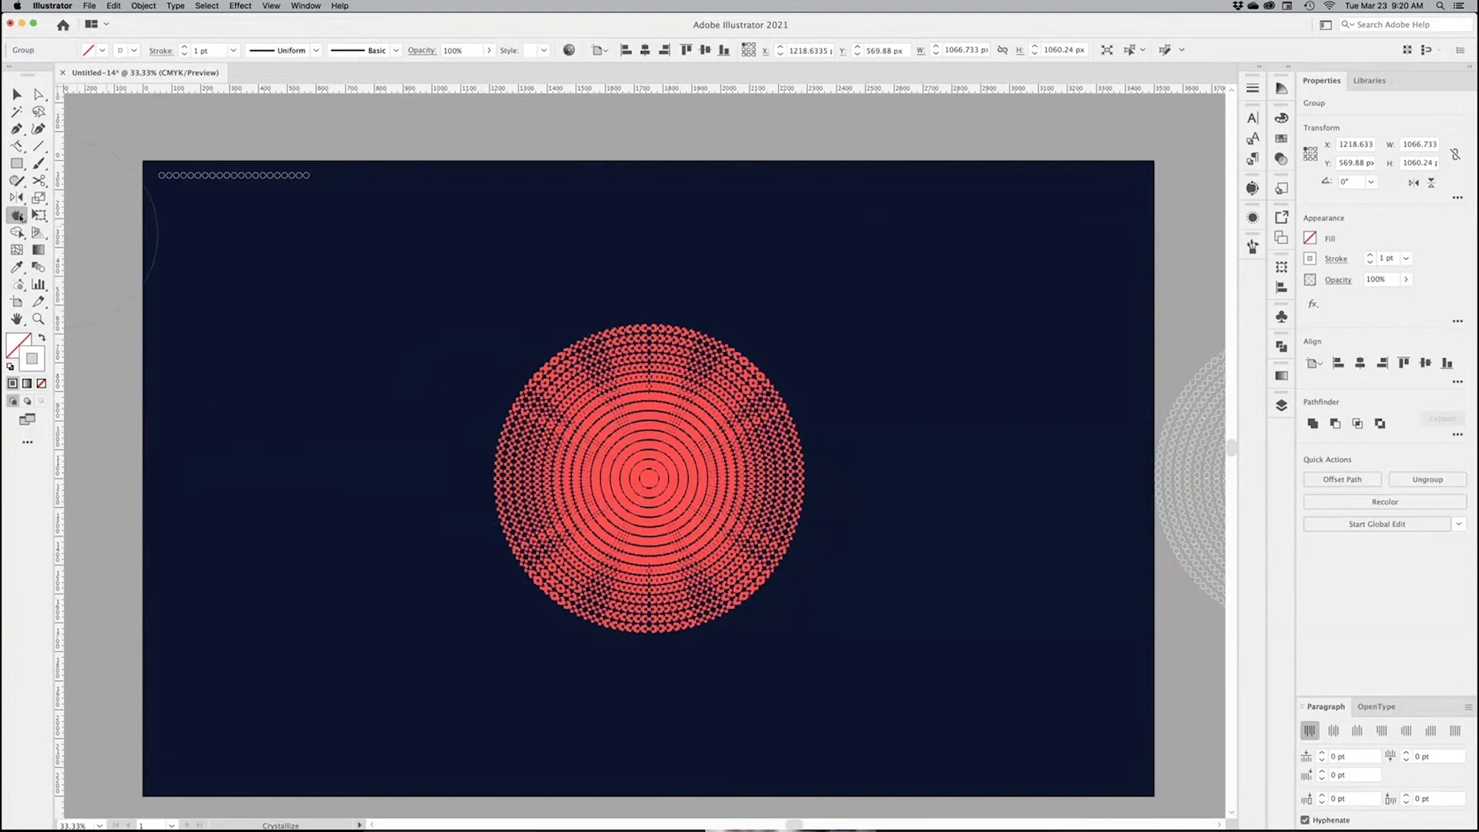
# Step: Increase the Crystallize brush width and height to 1000 px
pyautogui.doubleClick(16, 218)
pyautogui.press('Tab')
pyautogui.write('1')
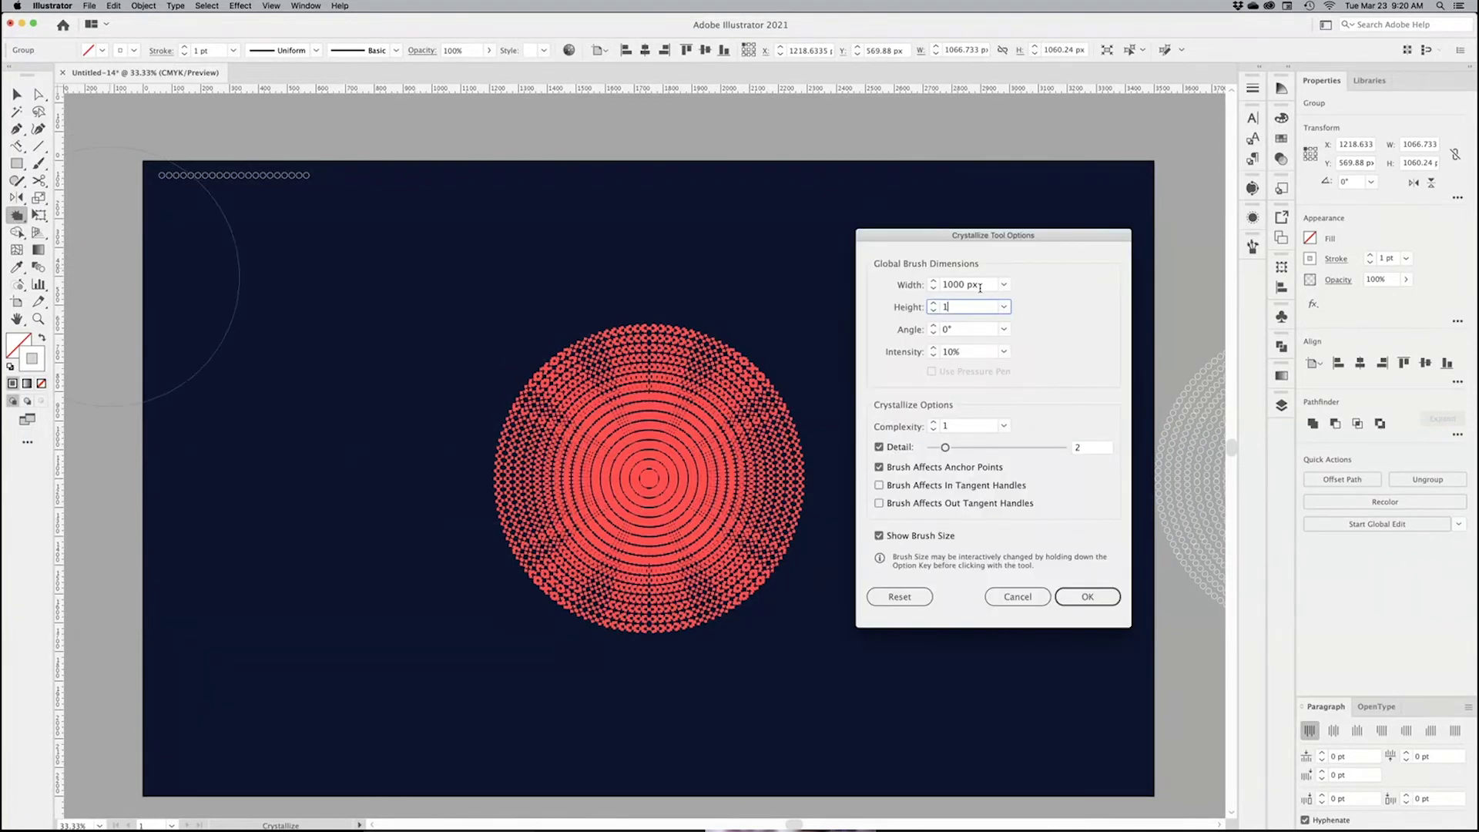
pyautogui.write('2000')
pyautogui.press('Return')
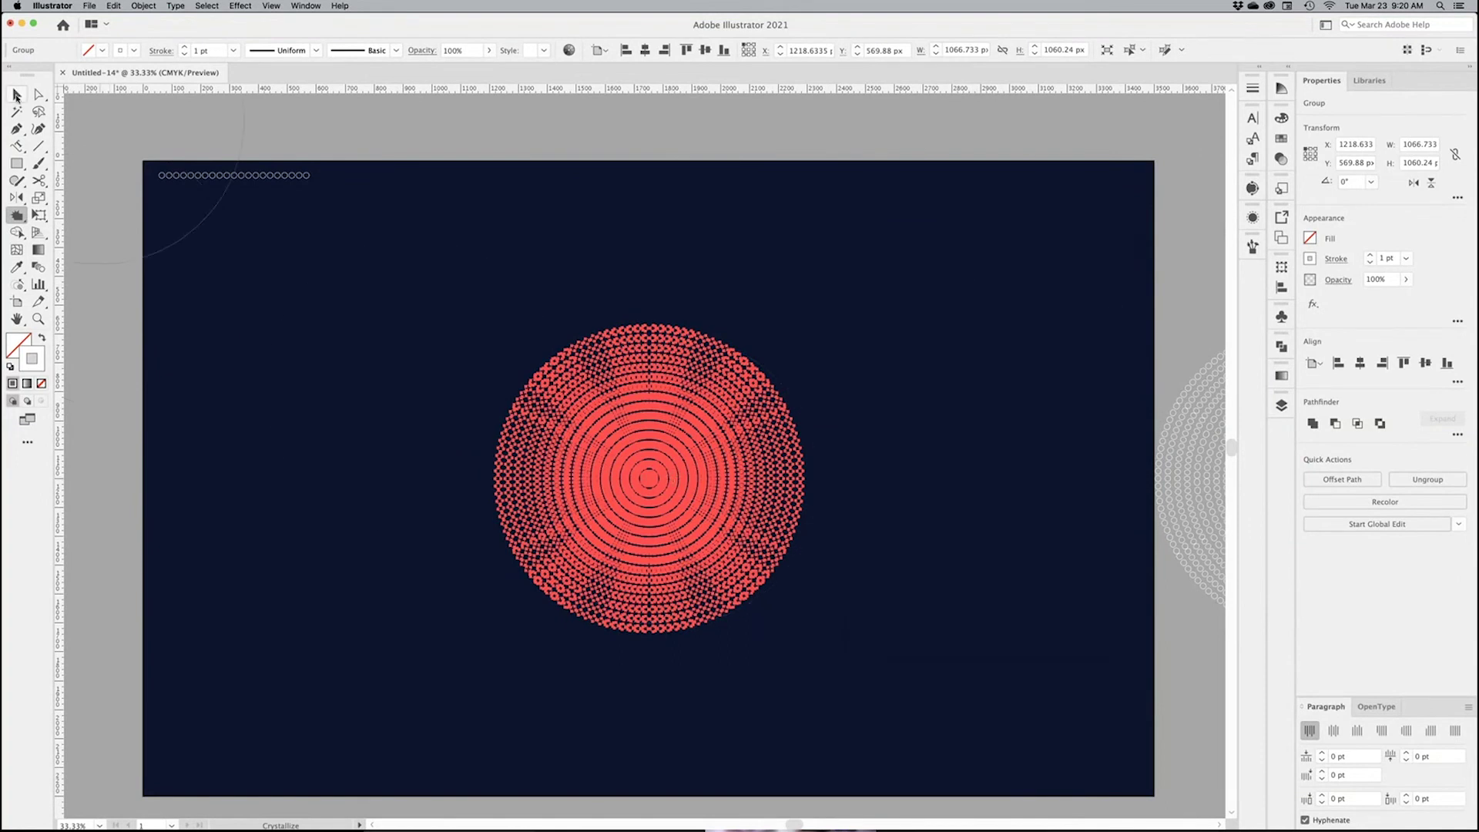
# Step: Shrink the ring group slightly and start crystallizing it from the centre
pyautogui.click(15, 95)
pyautogui.moveTo(804, 631); pyautogui.dragTo(729, 563)
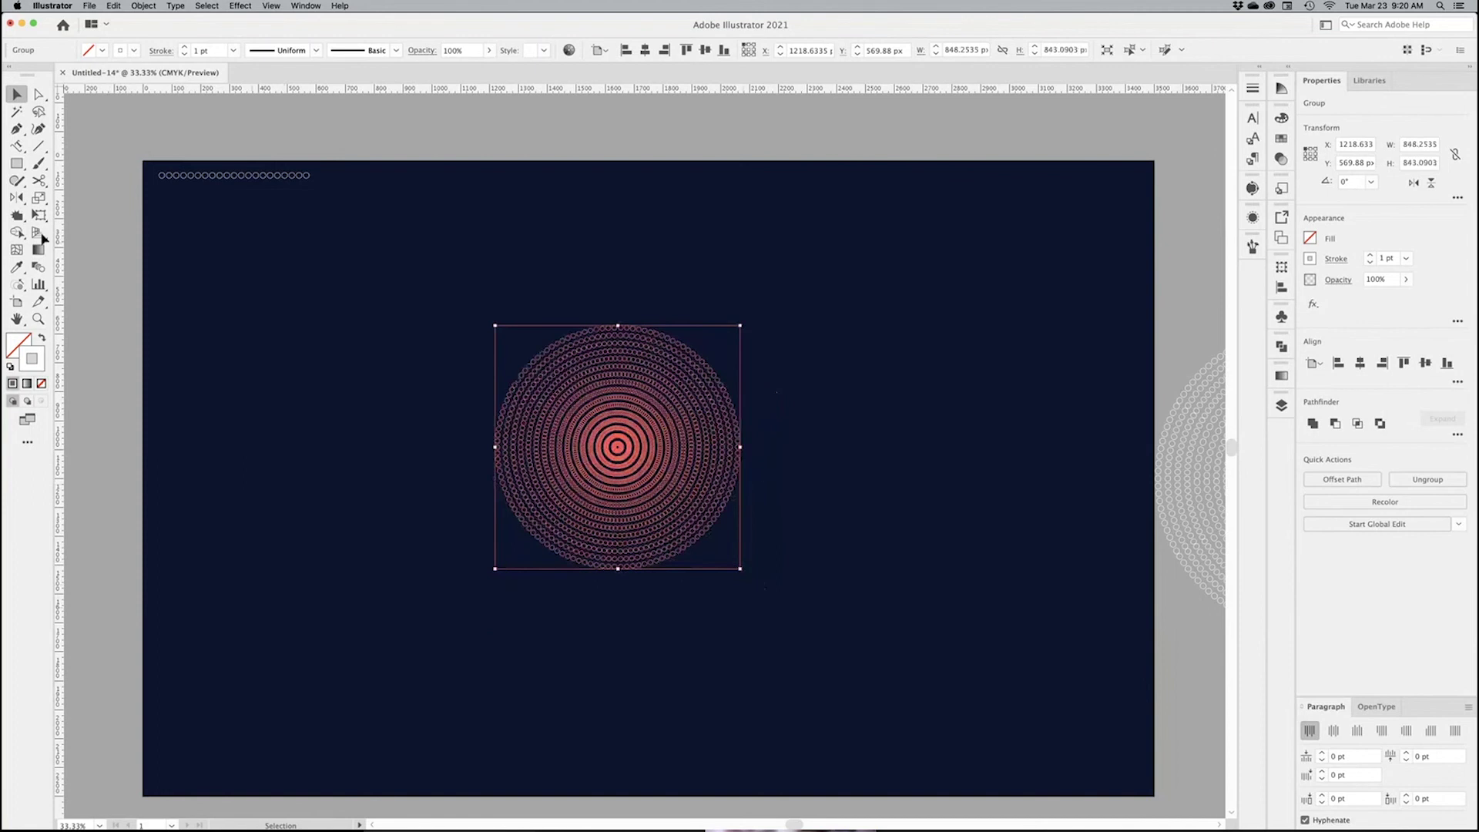
pyautogui.click(16, 216)
pyautogui.moveTo(616, 451); pyautogui.dragTo(616, 451)
# Step: Enlarge the brush and crystallize the rings into a spiky starburst about 904 × 902 px
pyautogui.press('super+equal')
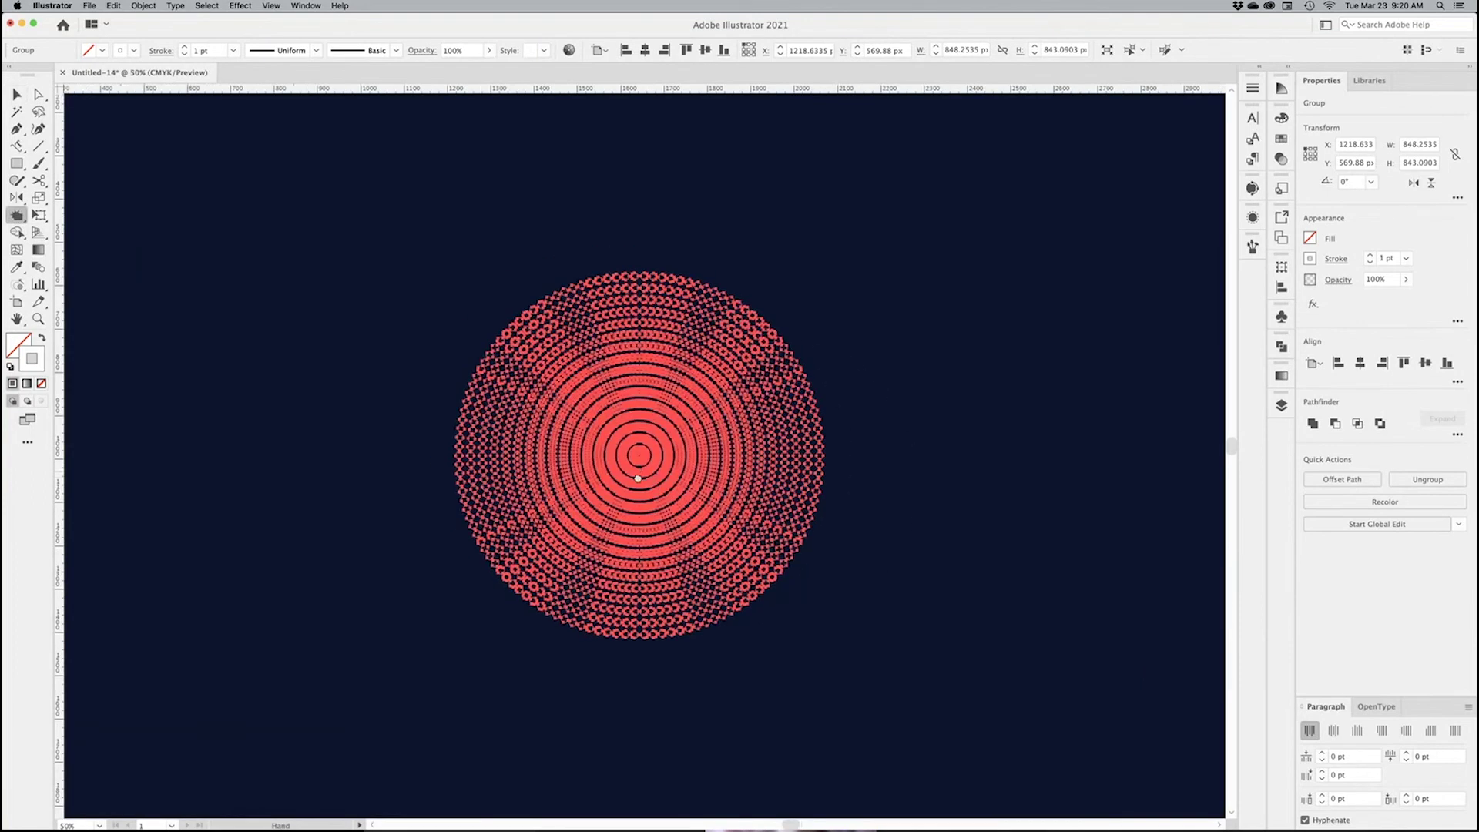
pyautogui.press('super+equal')
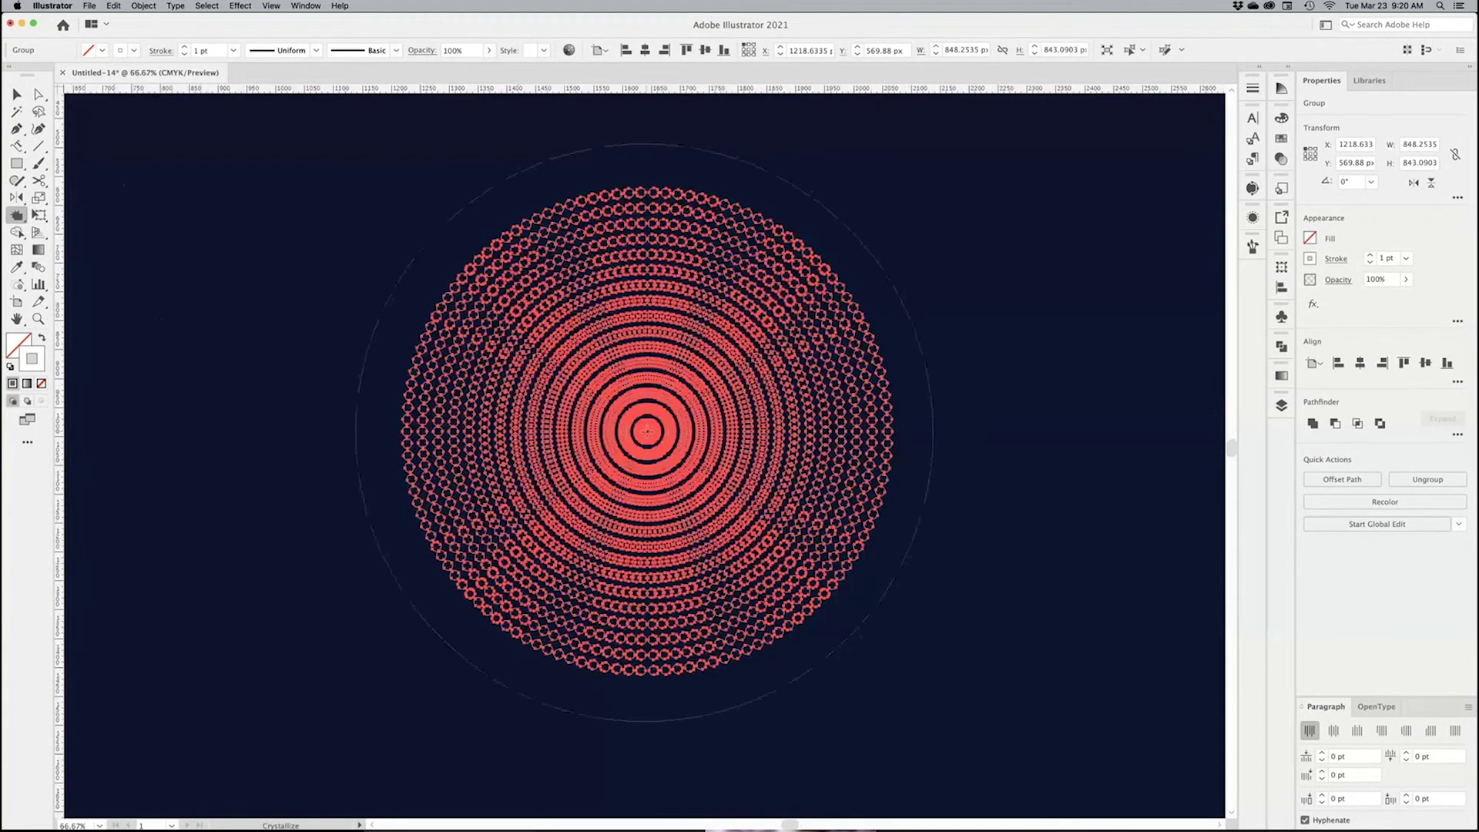
pyautogui.press(']')
pyautogui.moveTo(647, 431); pyautogui.dragTo(650, 429)
pyautogui.click(17, 95)
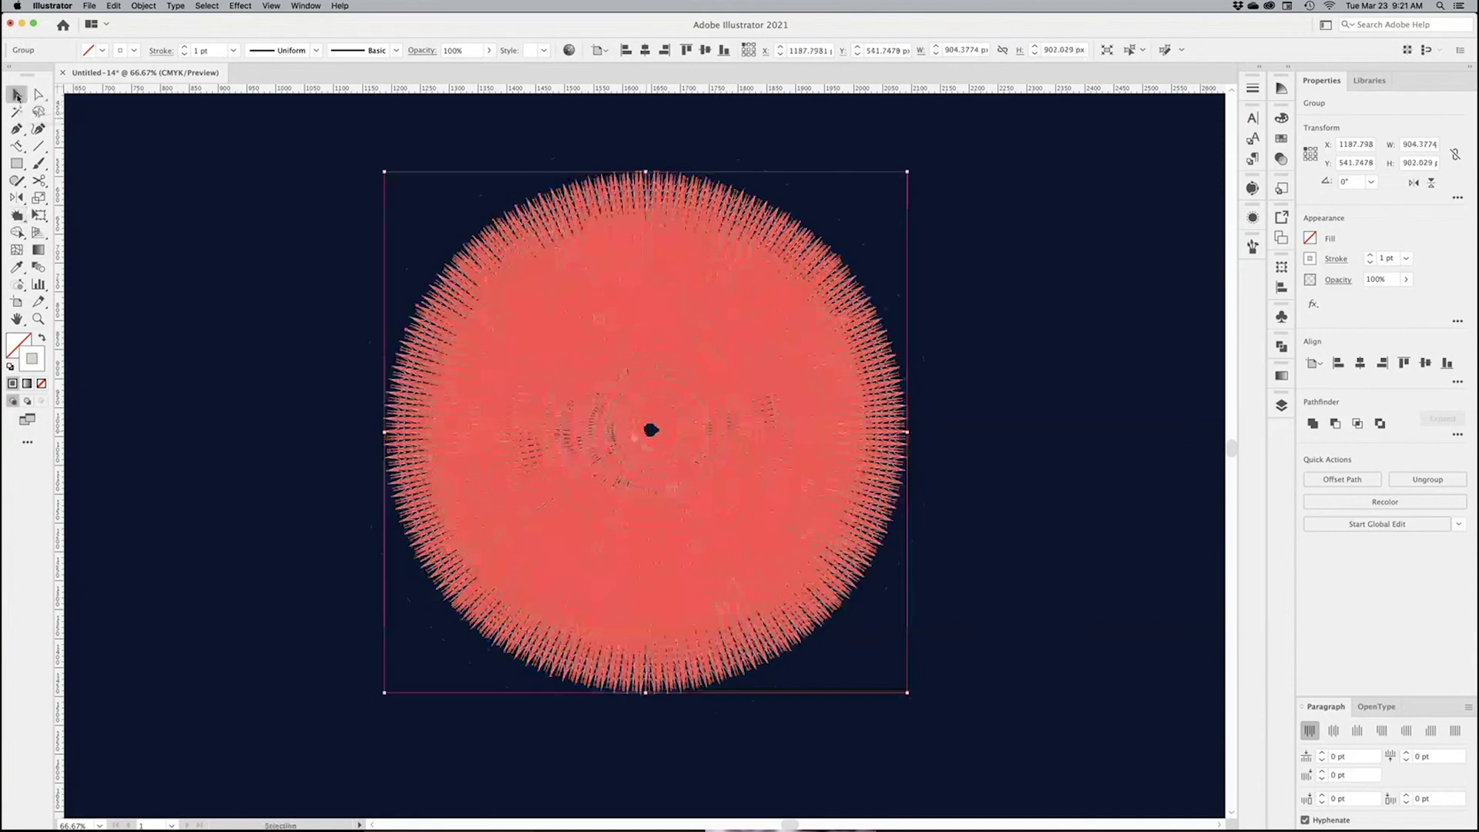
pyautogui.click(1046, 468)
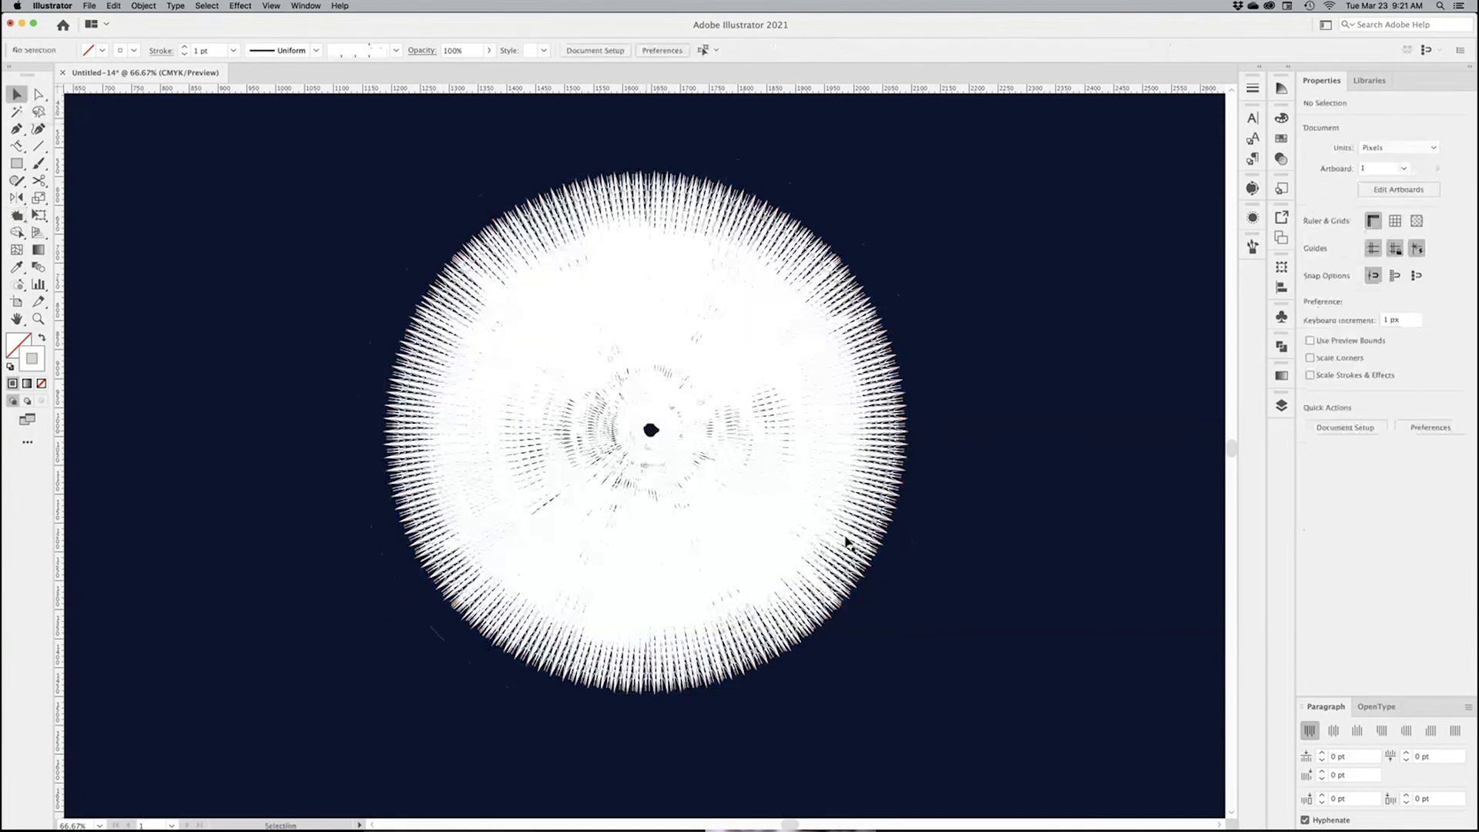
pyautogui.press('super+a')
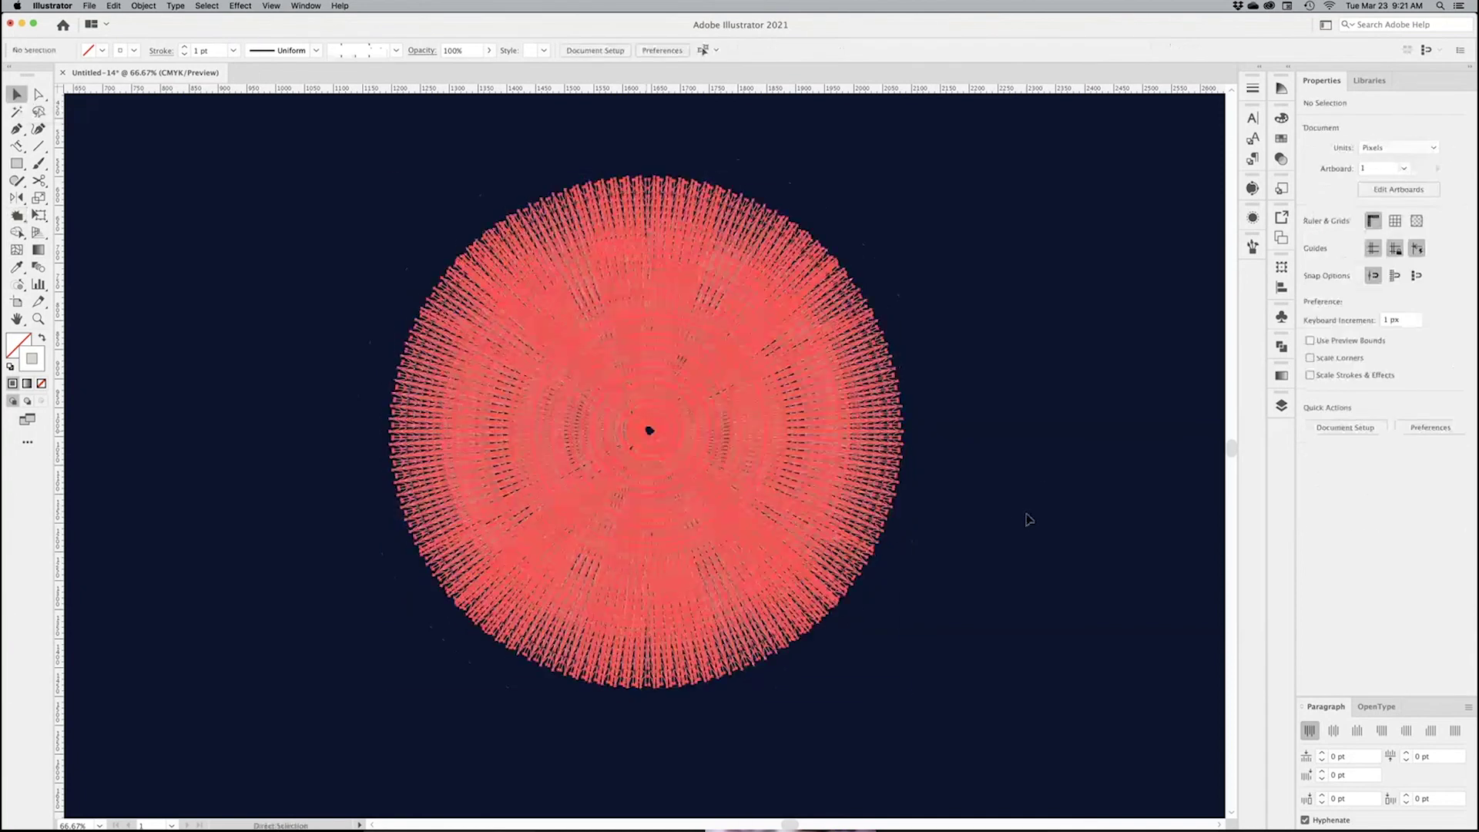
pyautogui.click(1005, 521)
pyautogui.press('super+a')
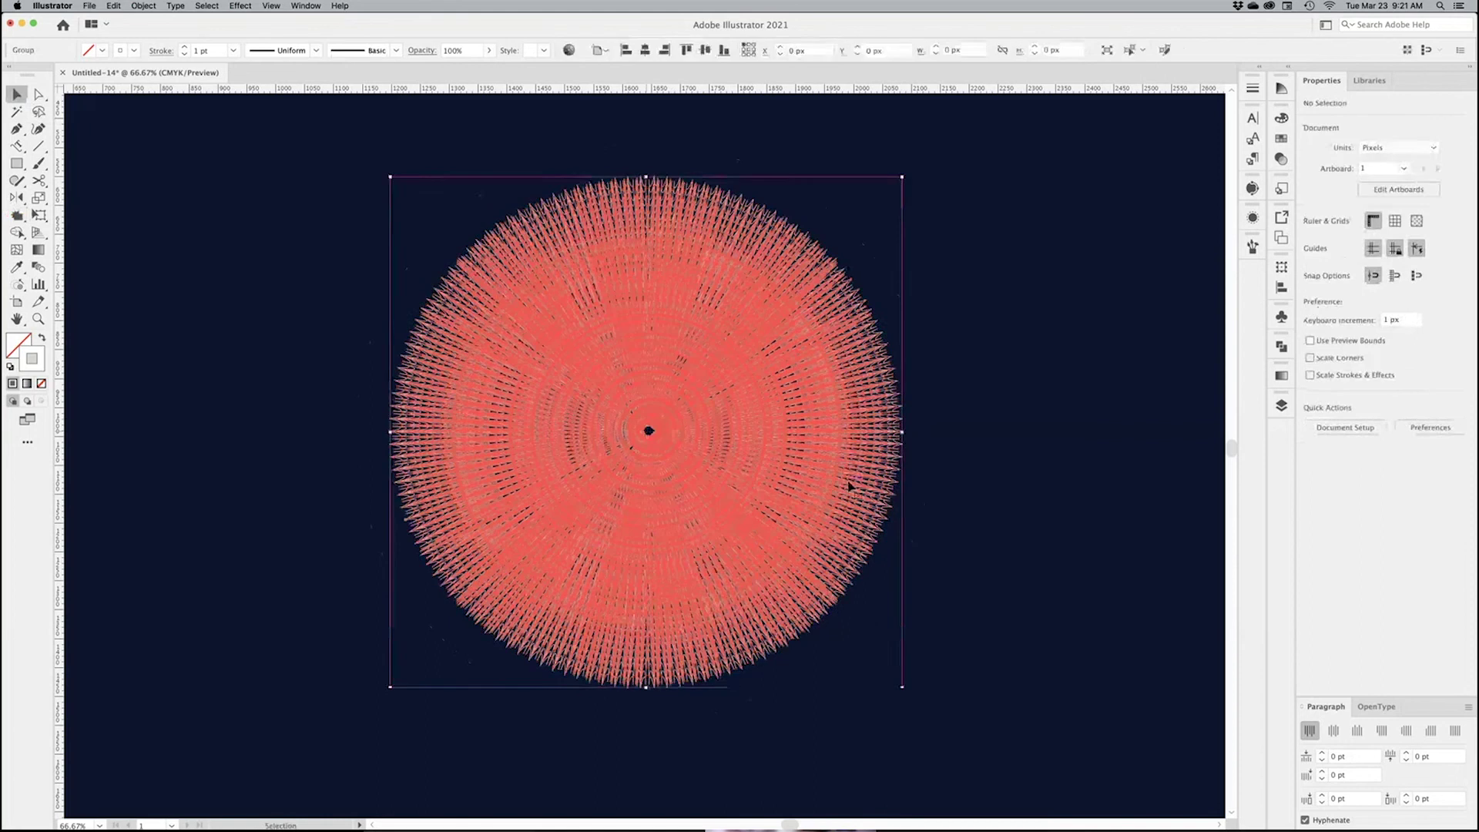
# Step: Set the spiky disk group's stroke weight to 0.25 pt for finer rays
pyautogui.click(1028, 538)
pyautogui.press('super+space')
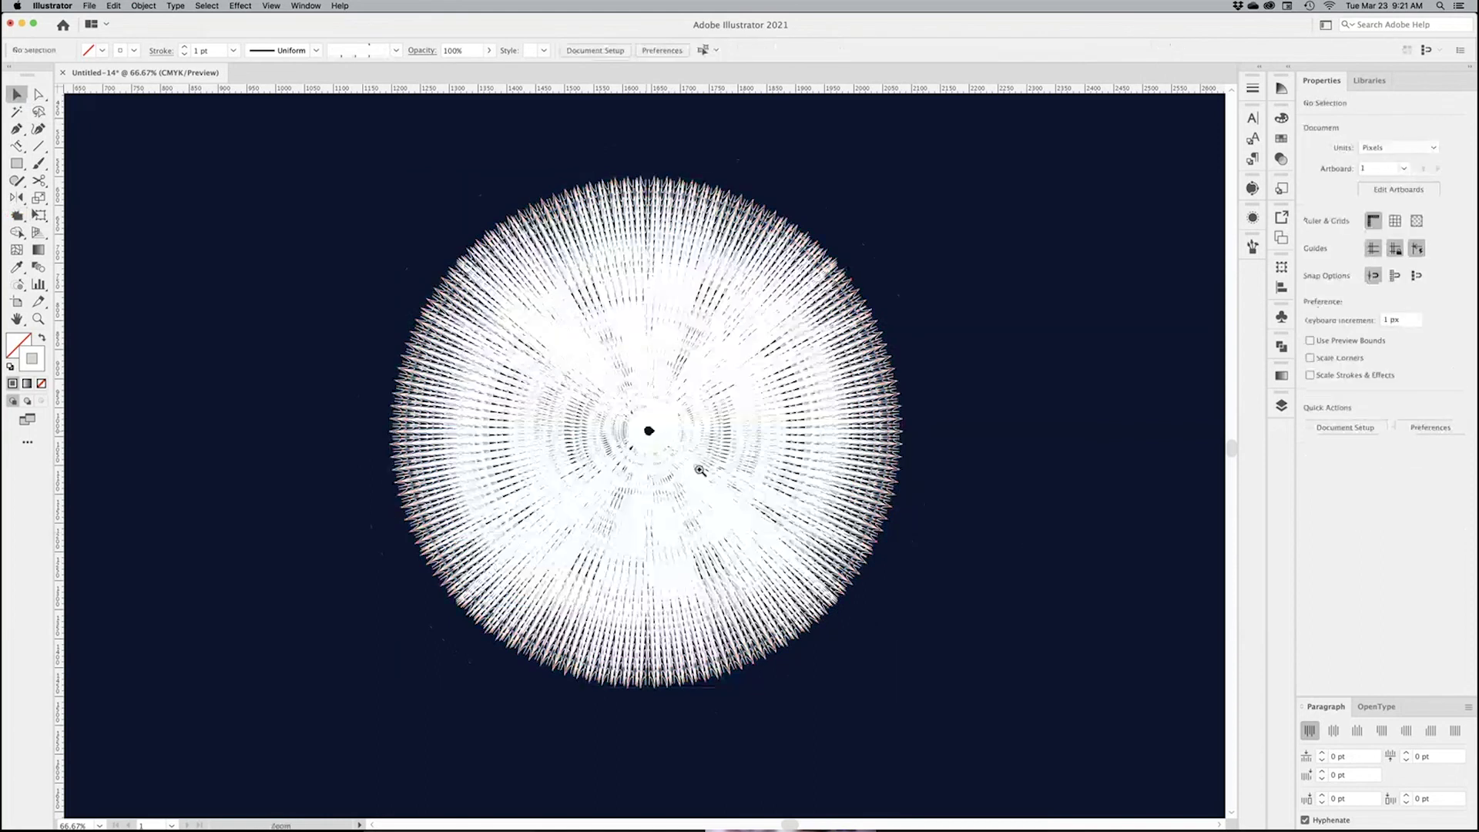
pyautogui.click(700, 470)
pyautogui.press('super+a')
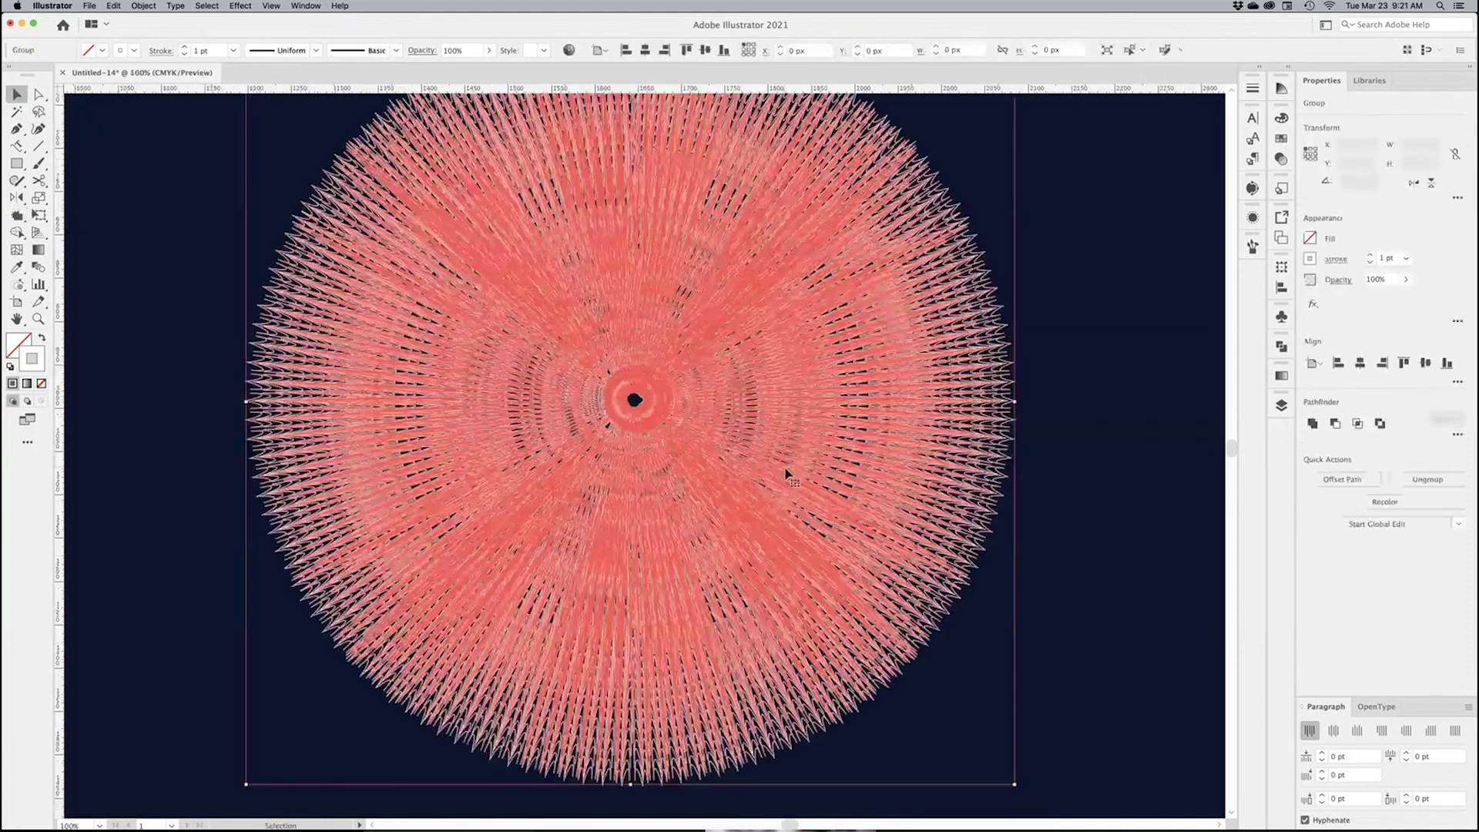
pyautogui.click(1406, 258)
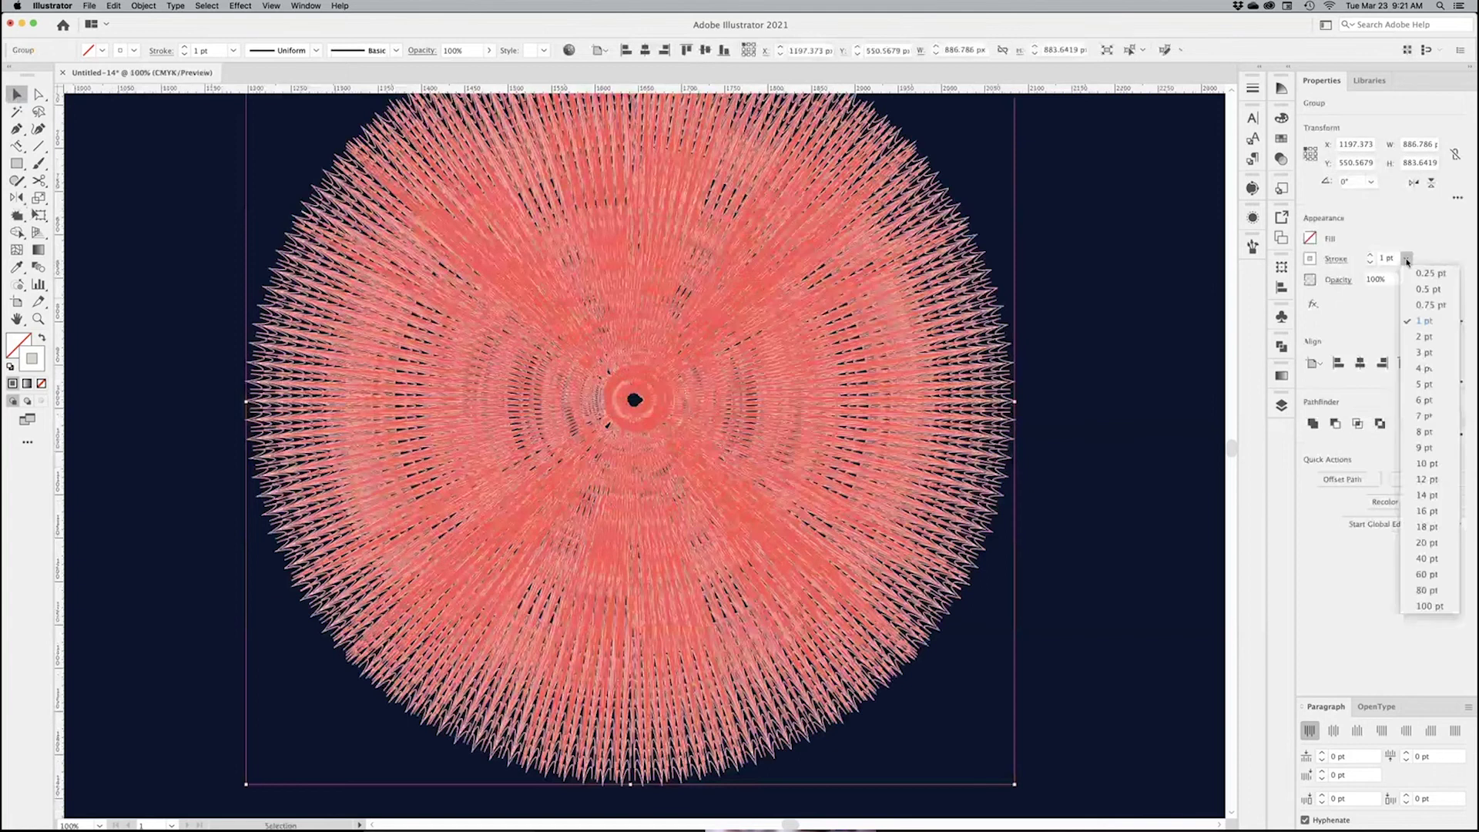
pyautogui.click(1419, 274)
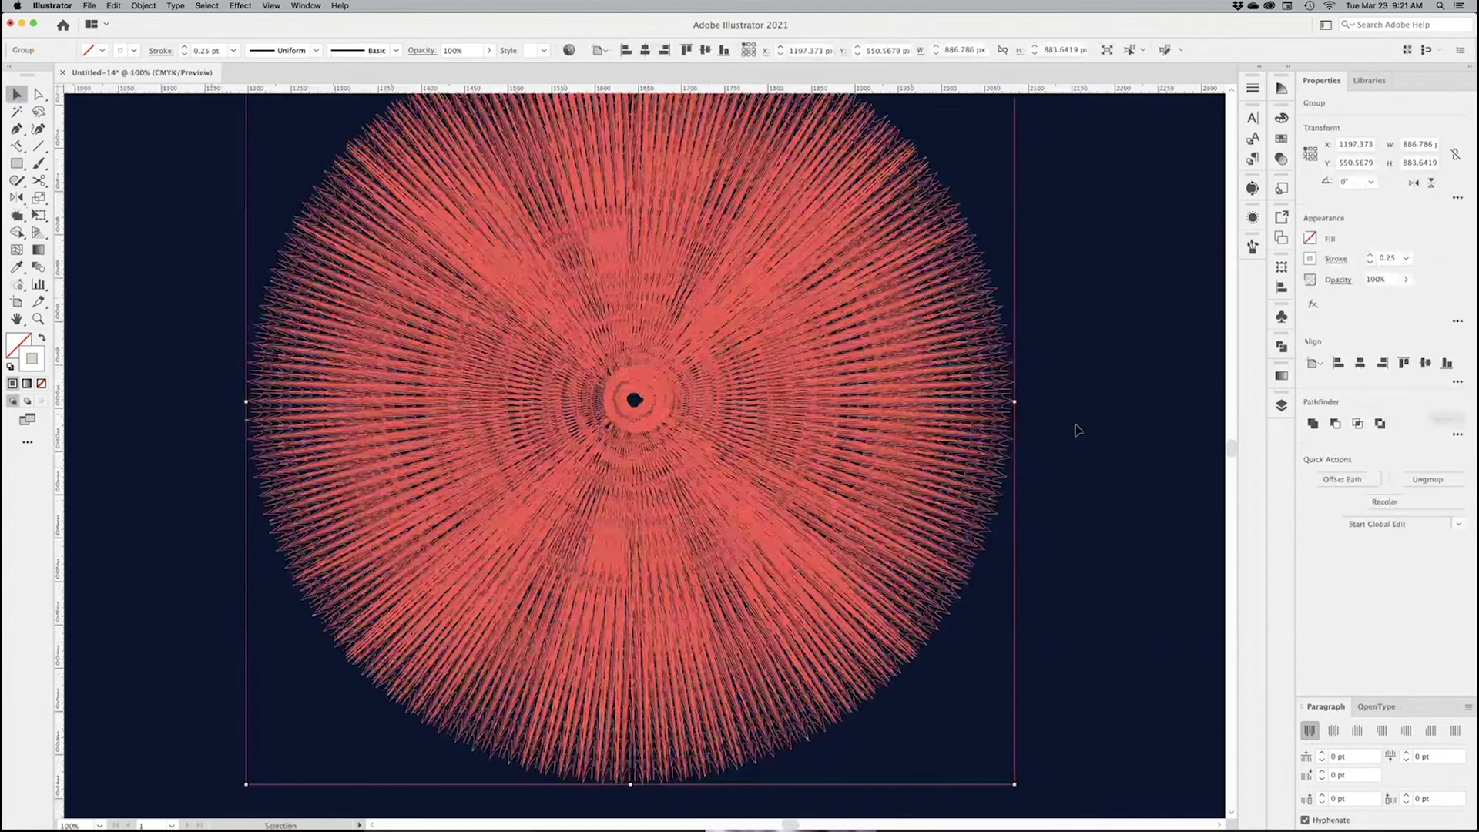
pyautogui.click(1075, 431)
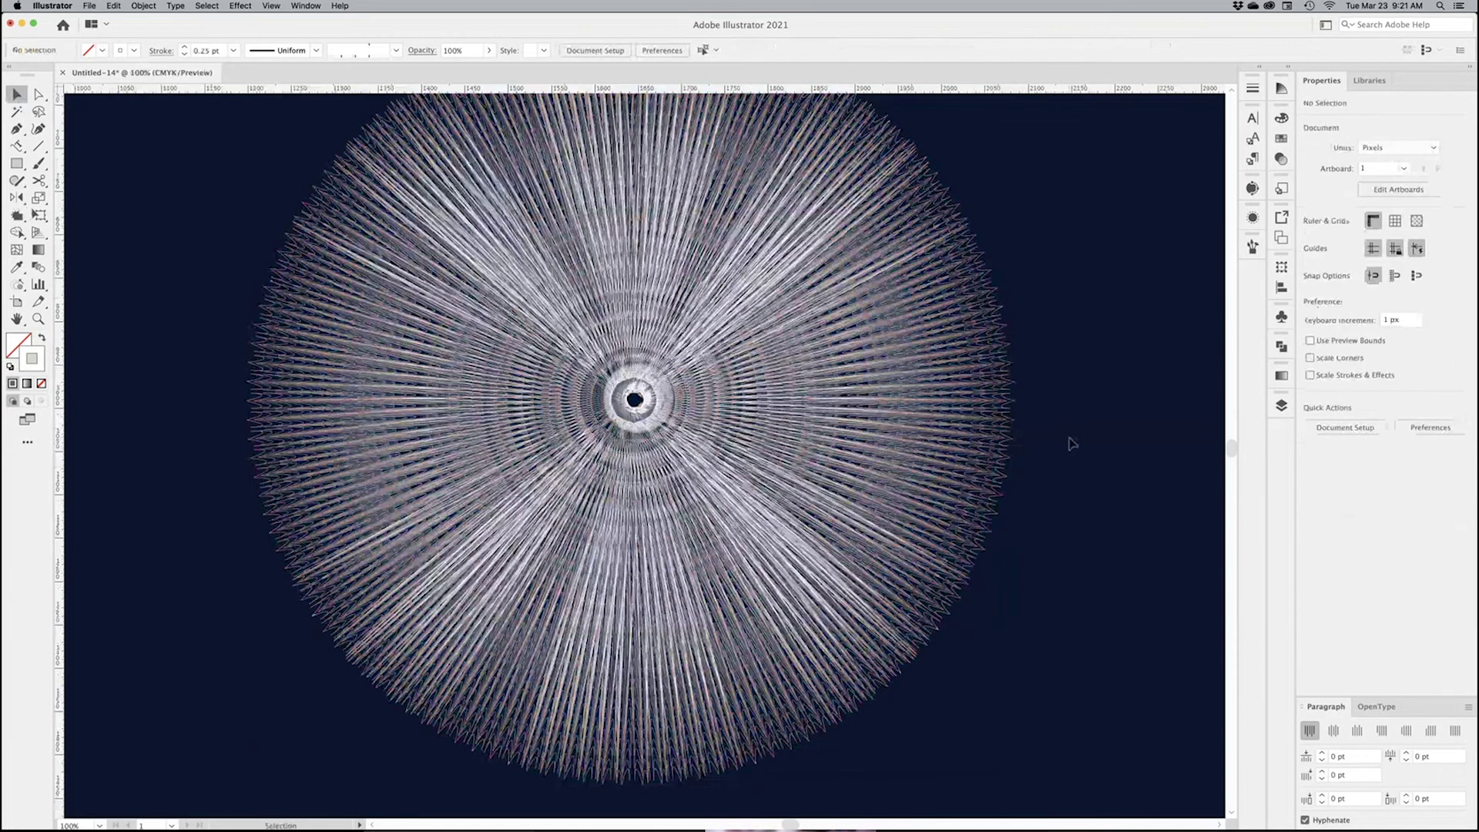
pyautogui.press('super+a')
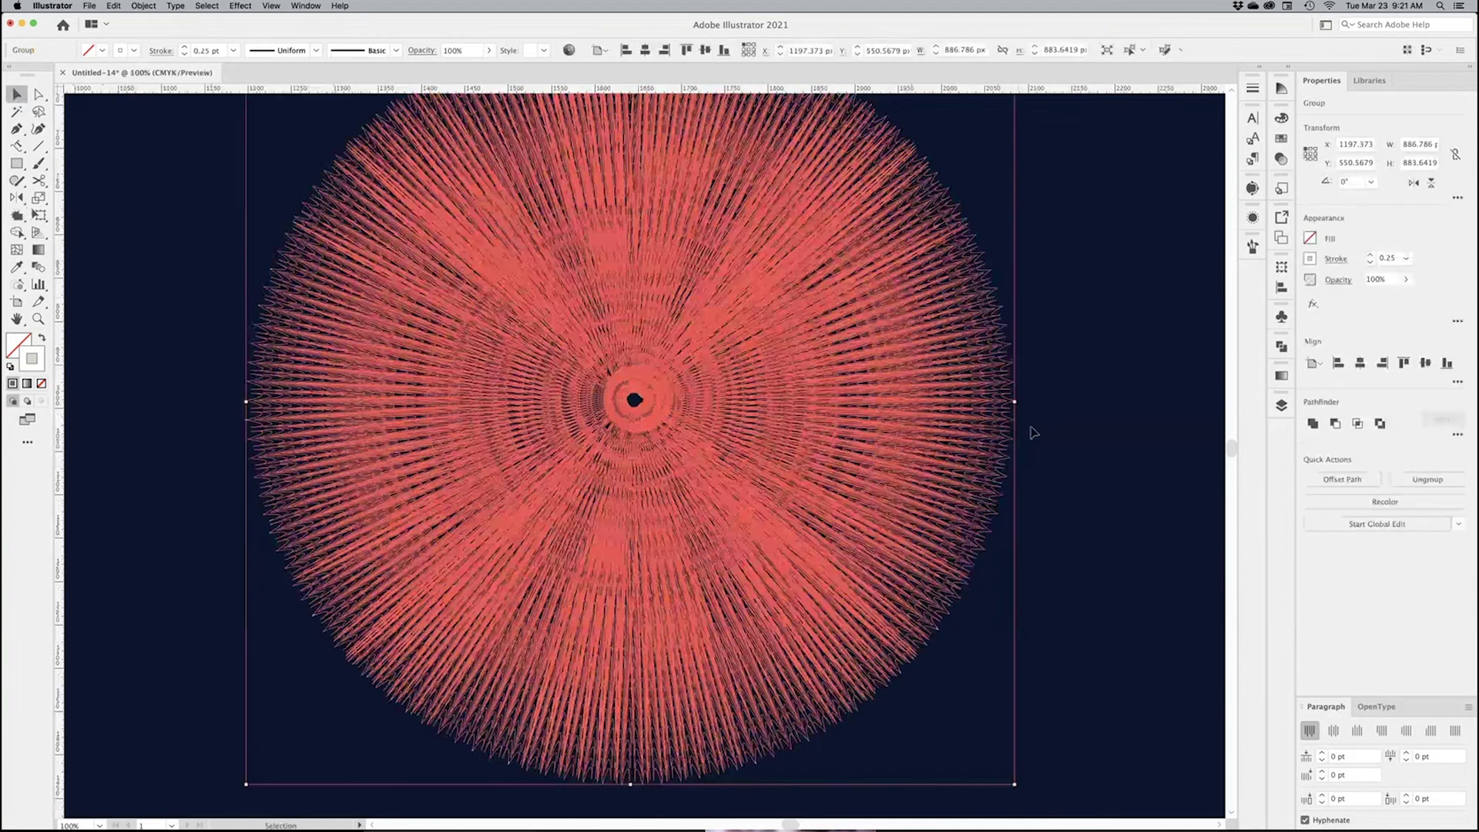
pyautogui.click(1069, 439)
pyautogui.press('super+minus')
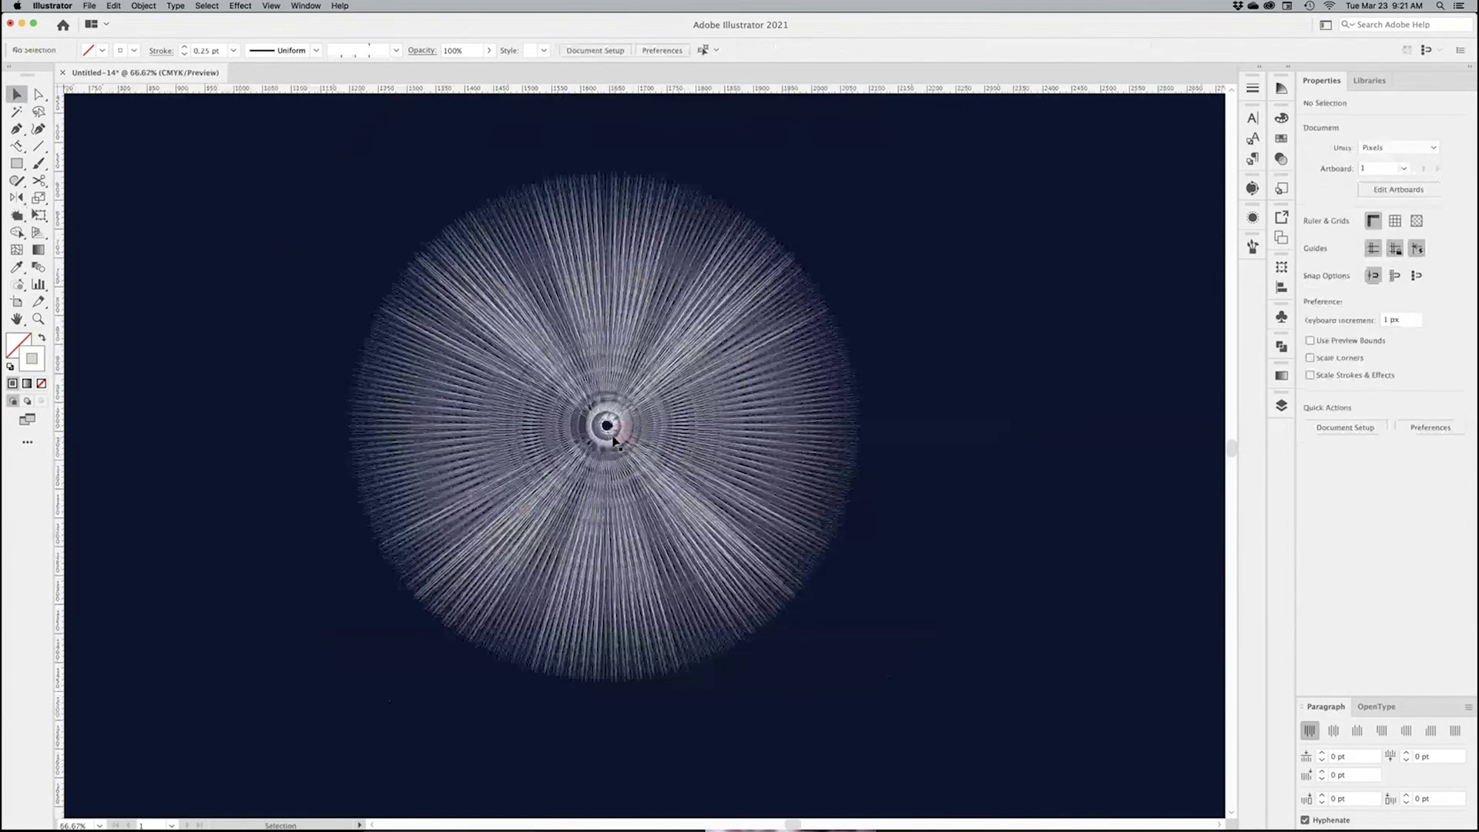
pyautogui.click(607, 427)
pyautogui.click(17, 218)
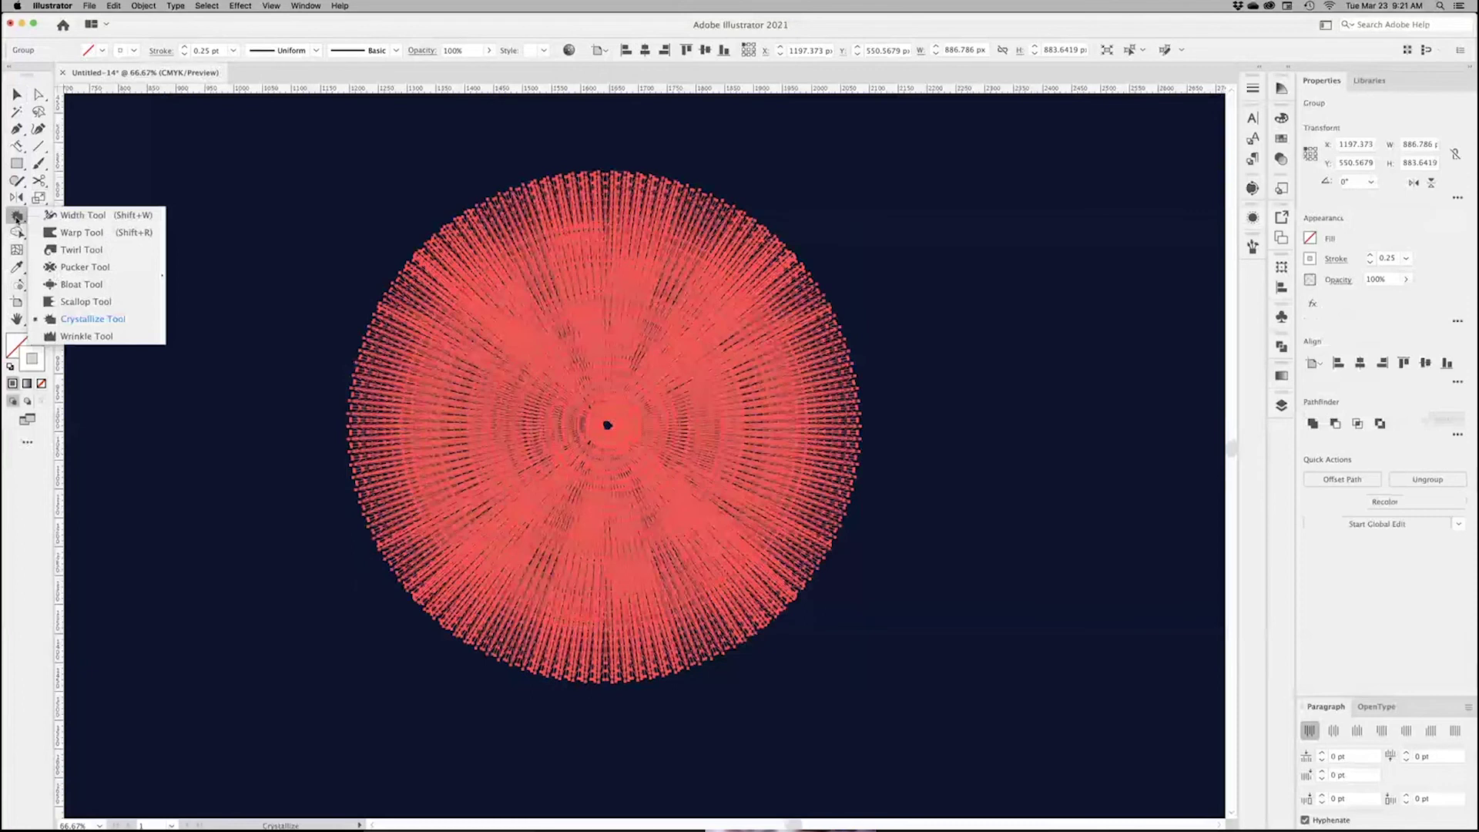
# Step: Twirl the spiky disk's centre with the Twirl tool into a spiral of fine pale rays
pyautogui.click(89, 250)
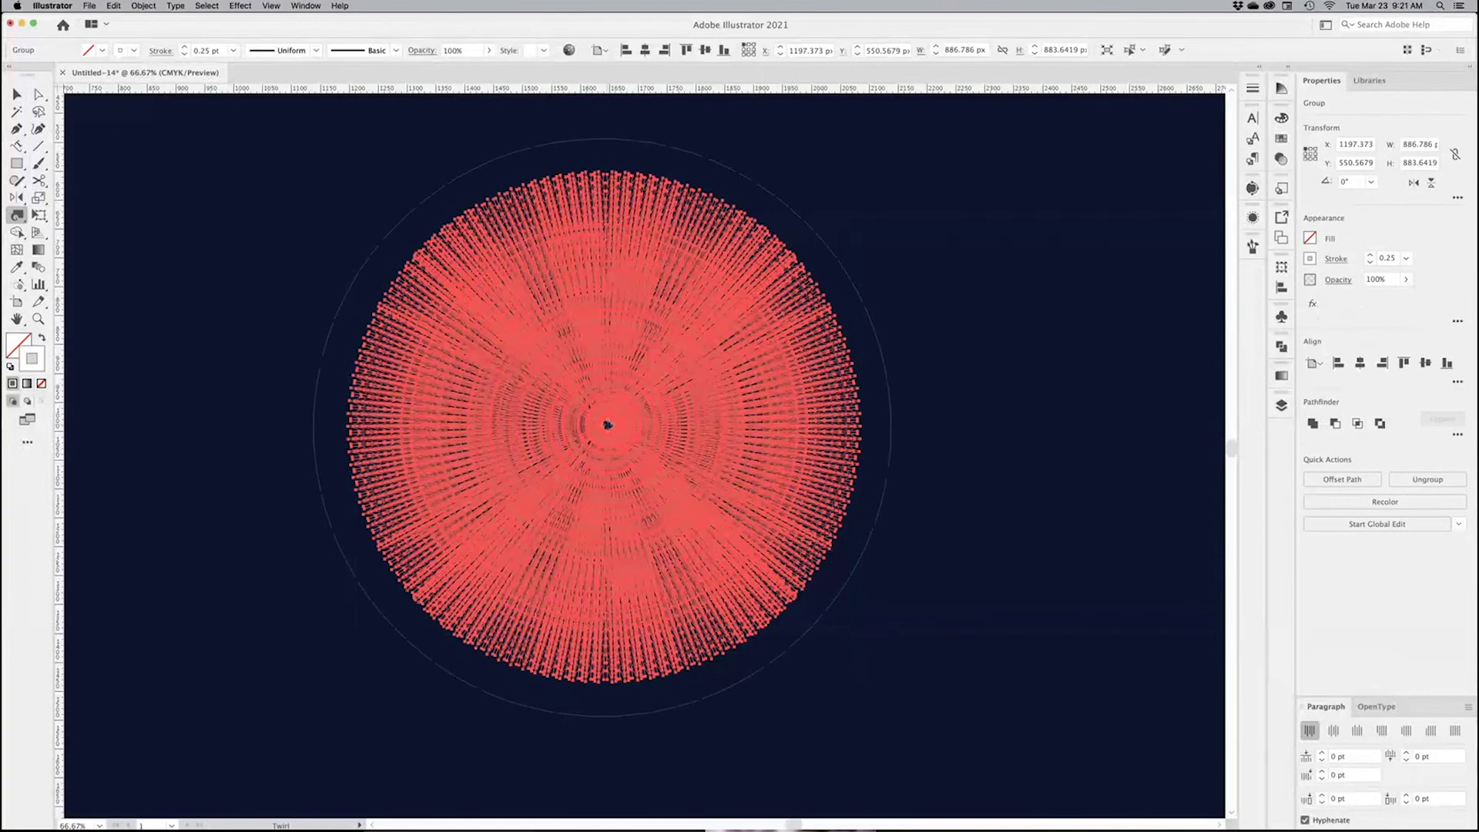
pyautogui.moveTo(608, 425); pyautogui.dragTo(606, 423)
pyautogui.press('v')
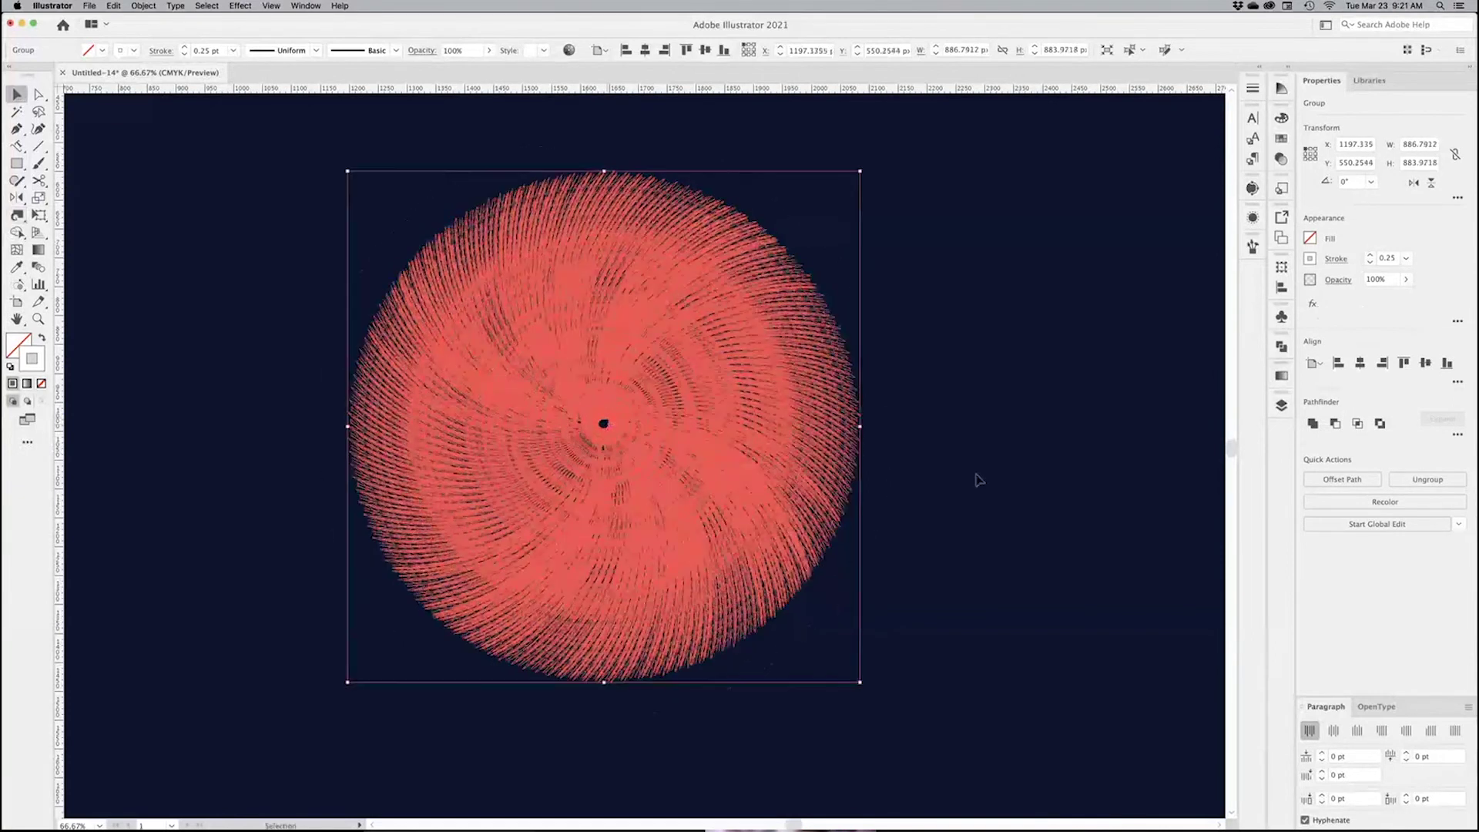
pyautogui.click(977, 479)
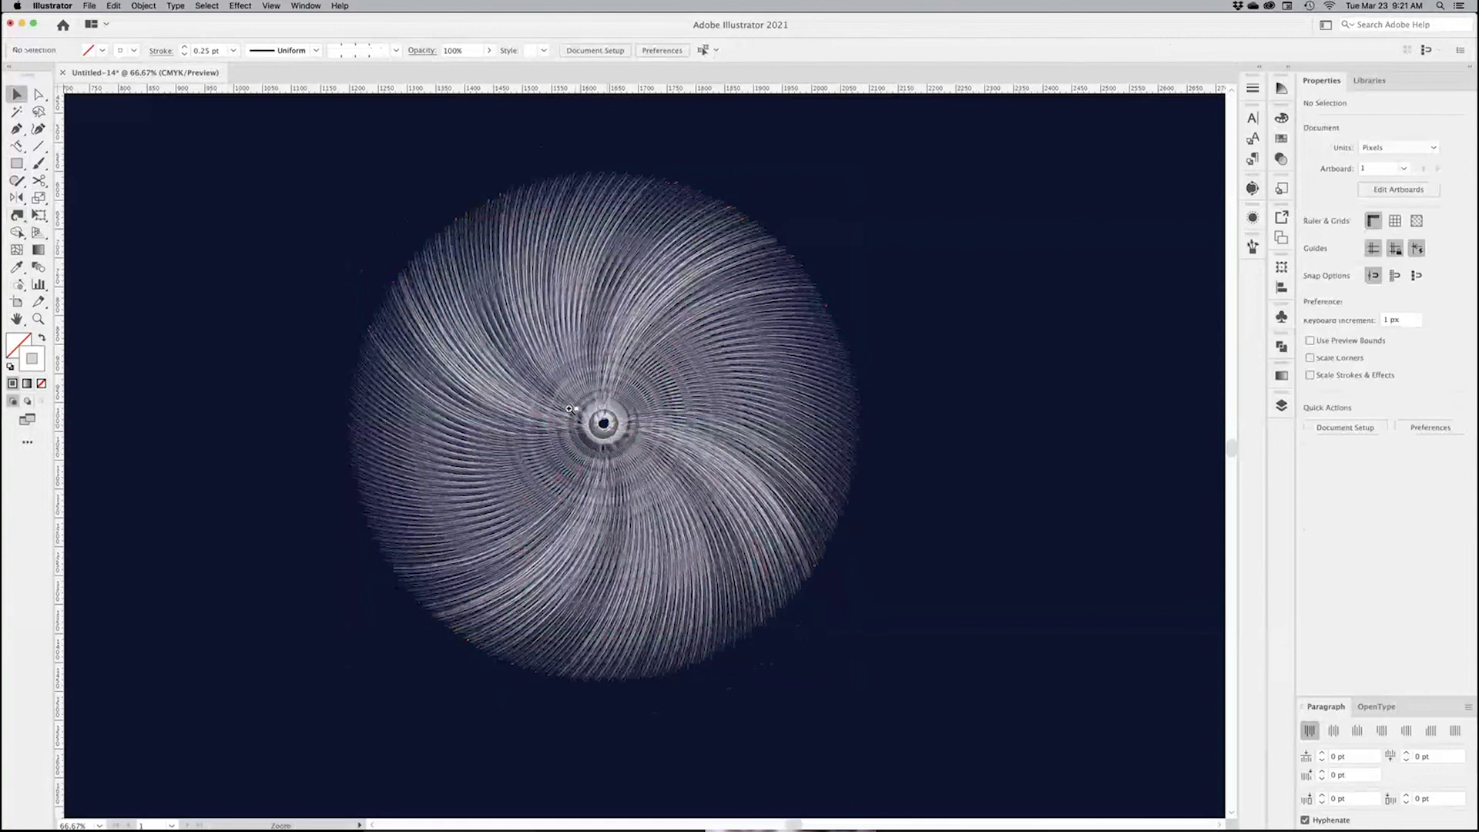
pyautogui.scroll(2, 345, 414)
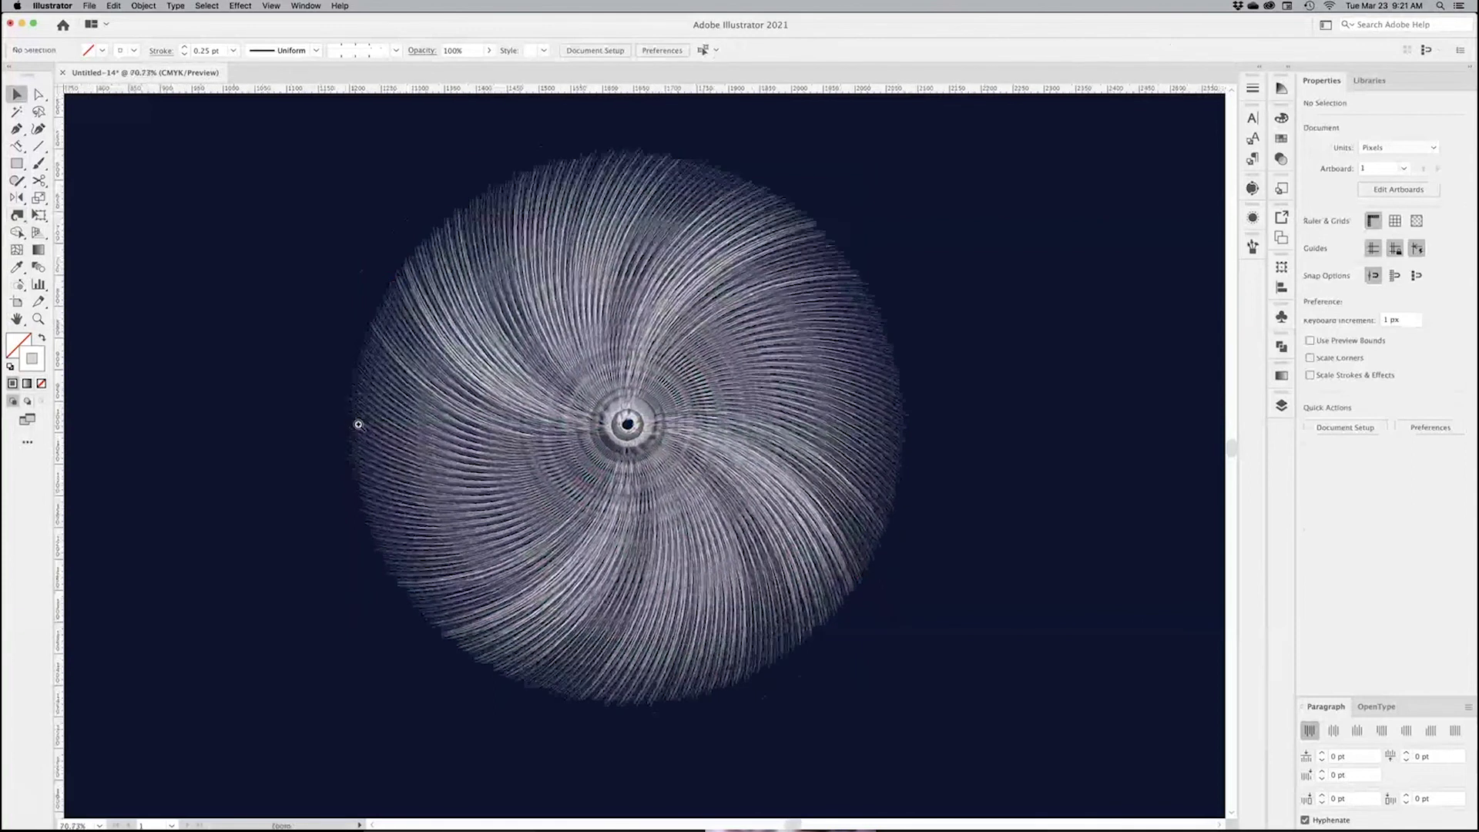
pyautogui.moveTo(358, 424); pyautogui.dragTo(535, 456)
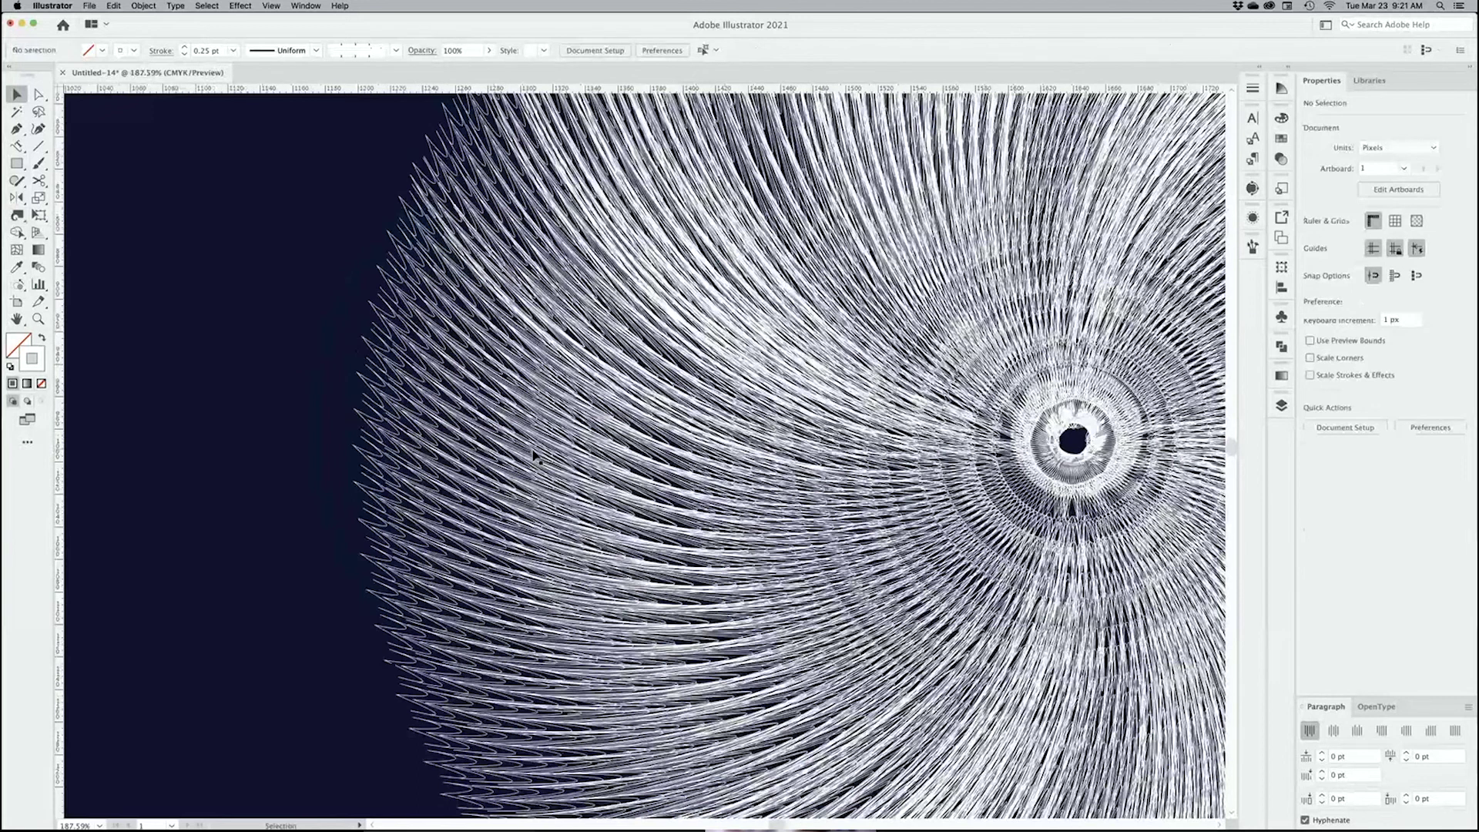
pyautogui.scroll(-15, 535, 456)
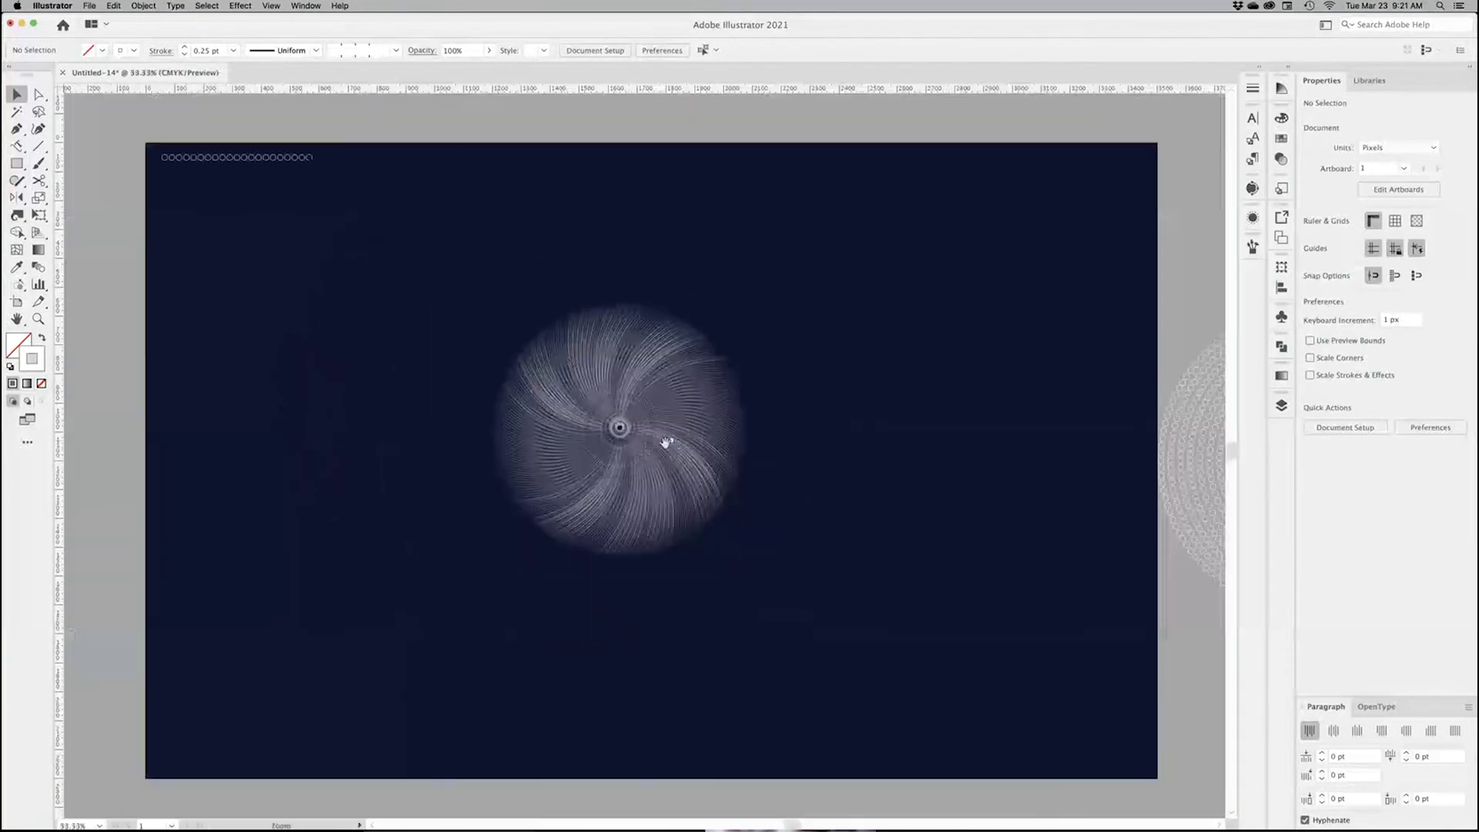
# Step: Move the spiral left and Alt-drag a copy of the ring blend onto the artboard
pyautogui.moveTo(666, 443); pyautogui.dragTo(435, 406)
pyautogui.click(792, 425)
pyautogui.moveTo(854, 433); pyautogui.dragTo(614, 400)
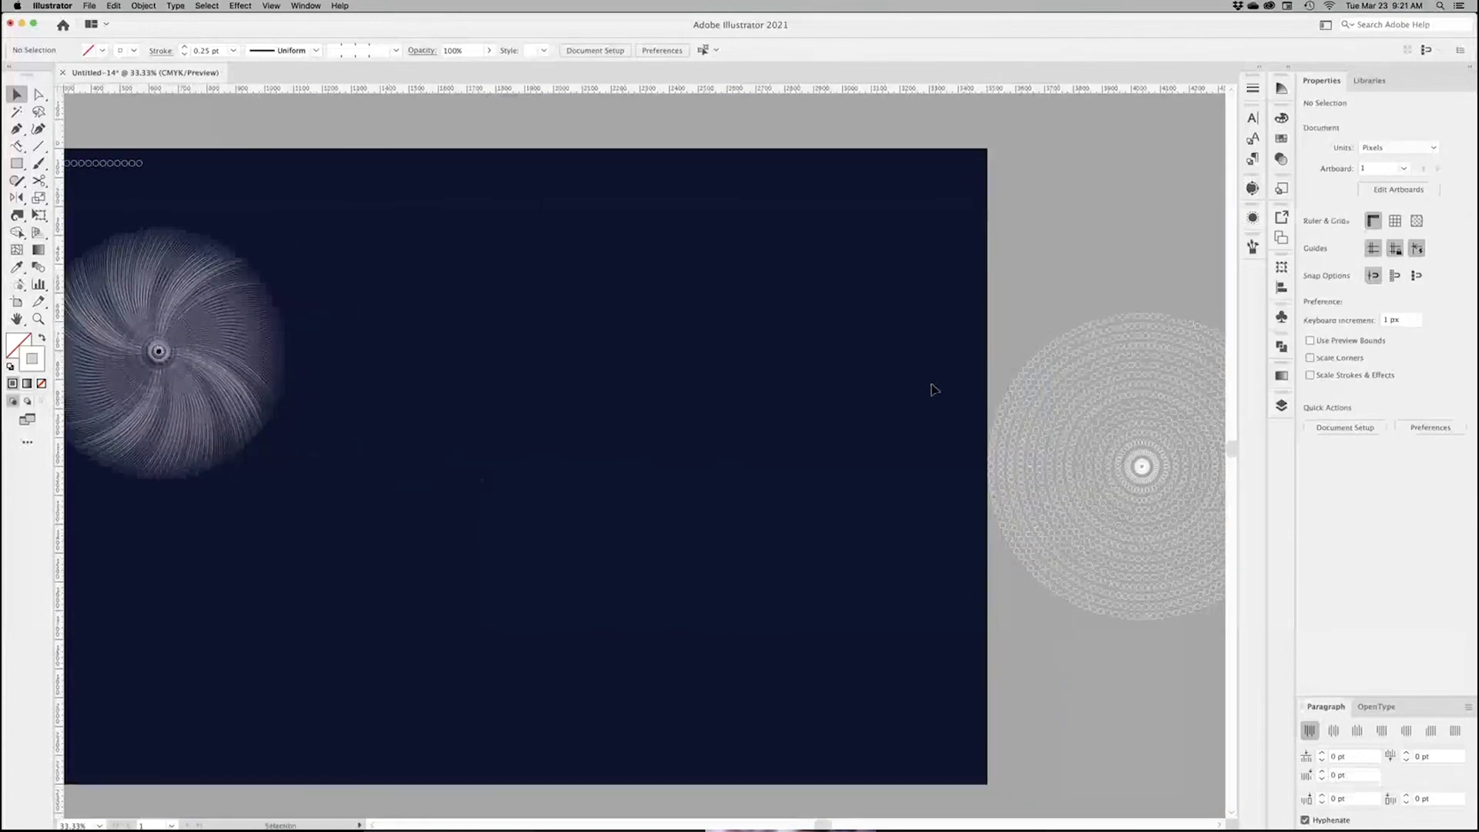
pyautogui.click(1151, 473)
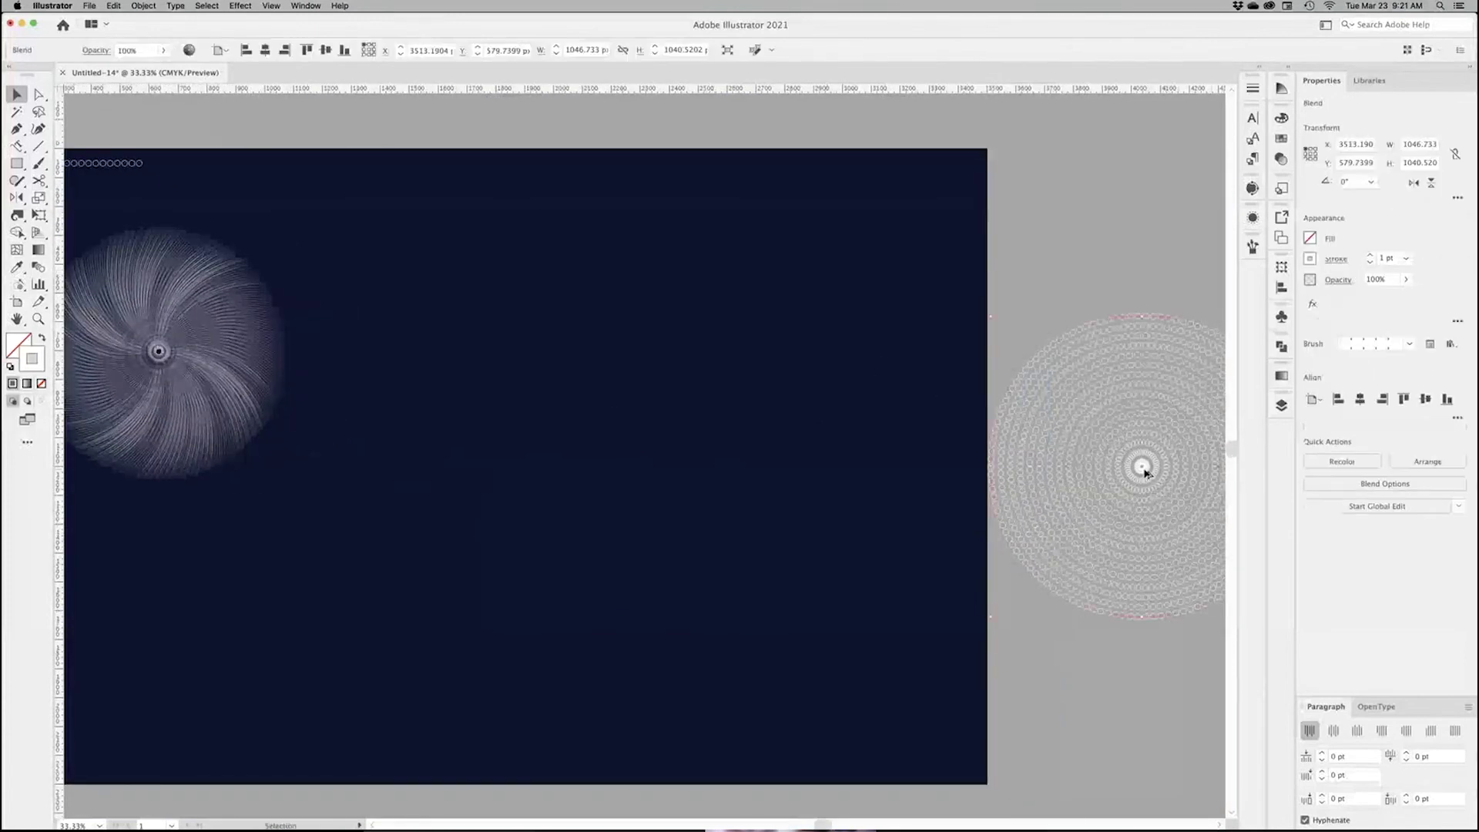
pyautogui.moveTo(1146, 473); pyautogui.dragTo(590, 407)
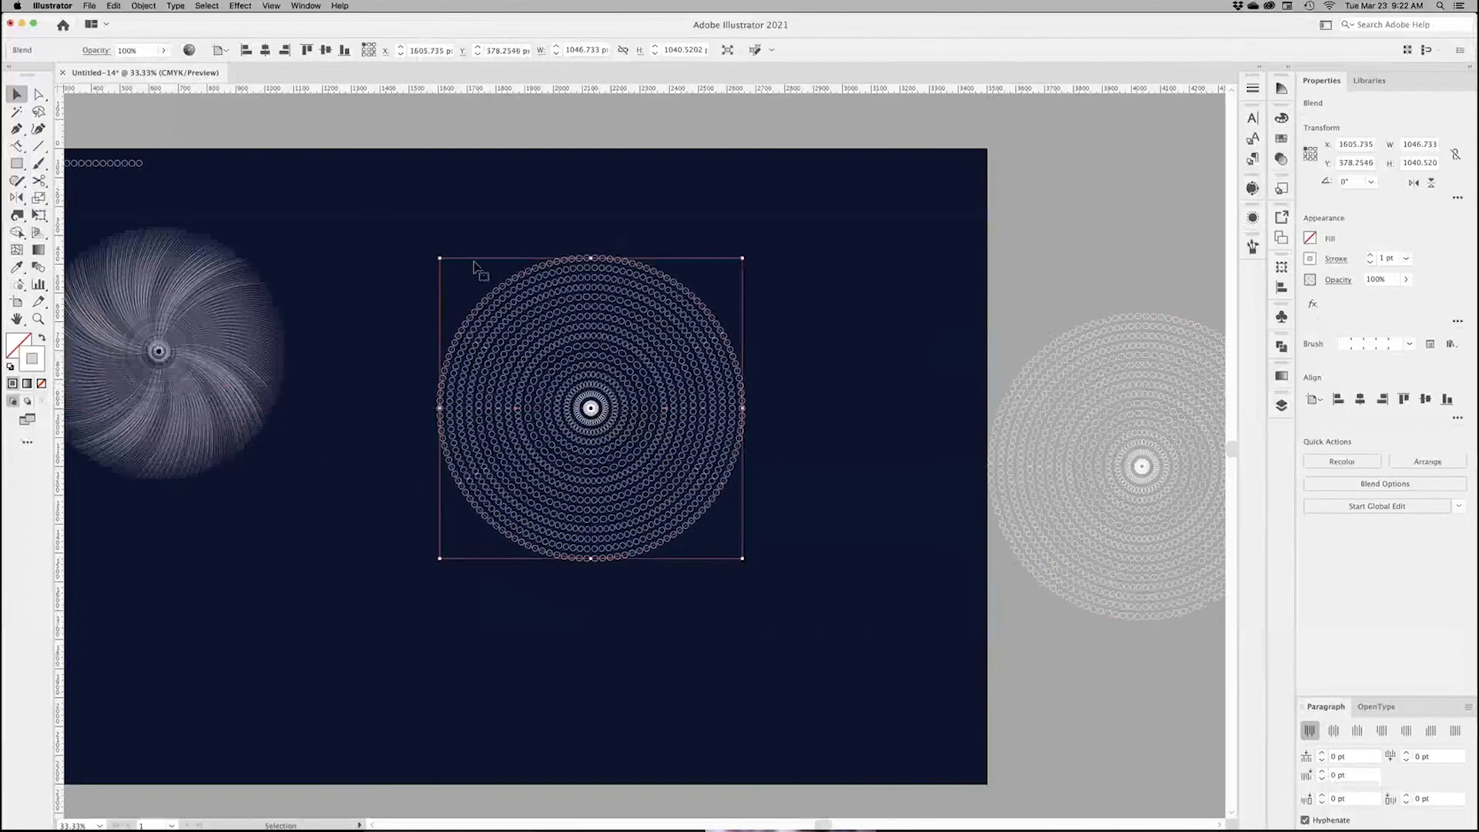
# Step: Expand Appearance, then Expand with only Object checked, turning the blend into circles
pyautogui.click(145, 6)
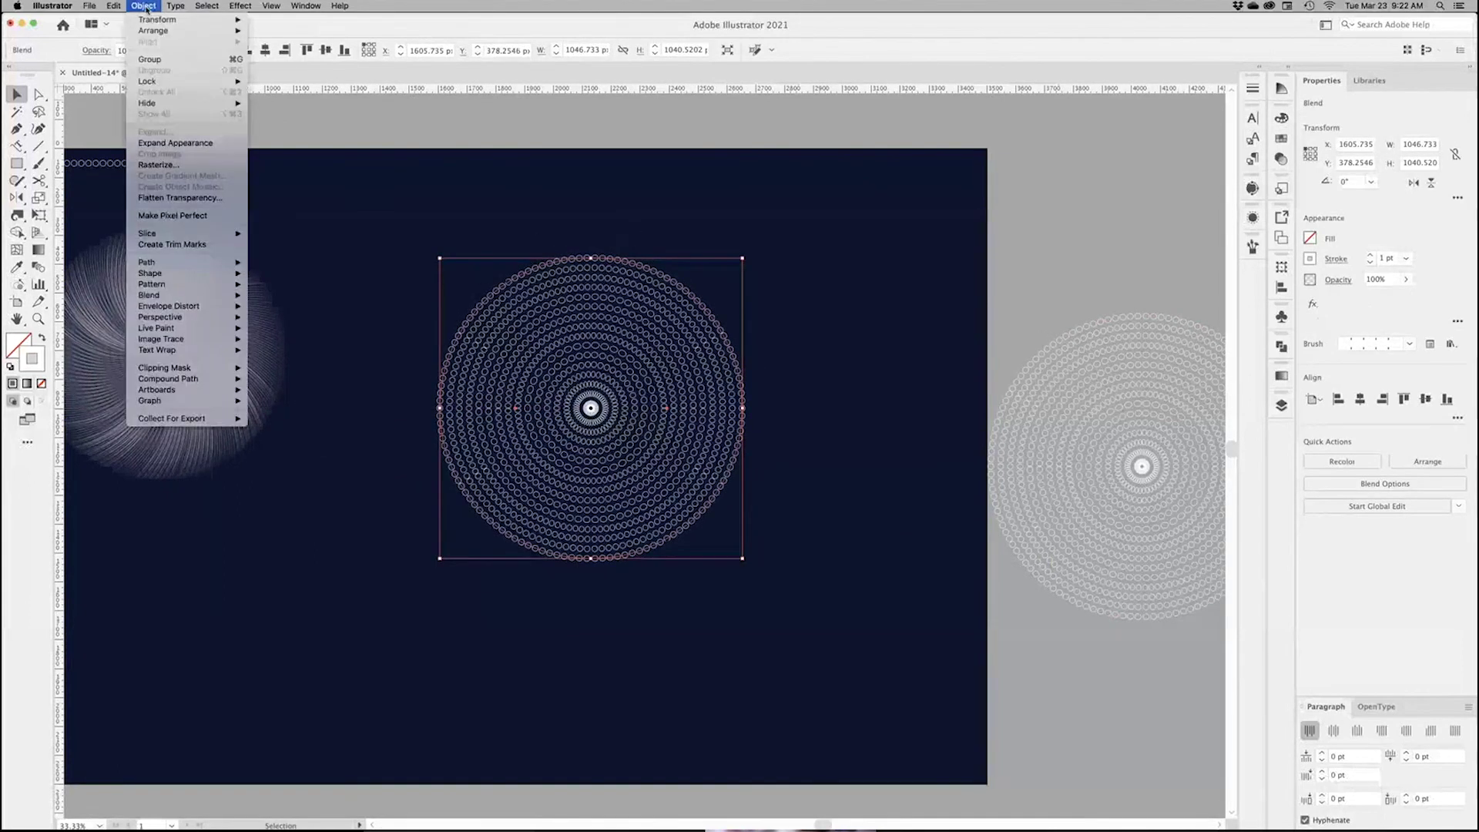
pyautogui.click(185, 144)
pyautogui.click(143, 6)
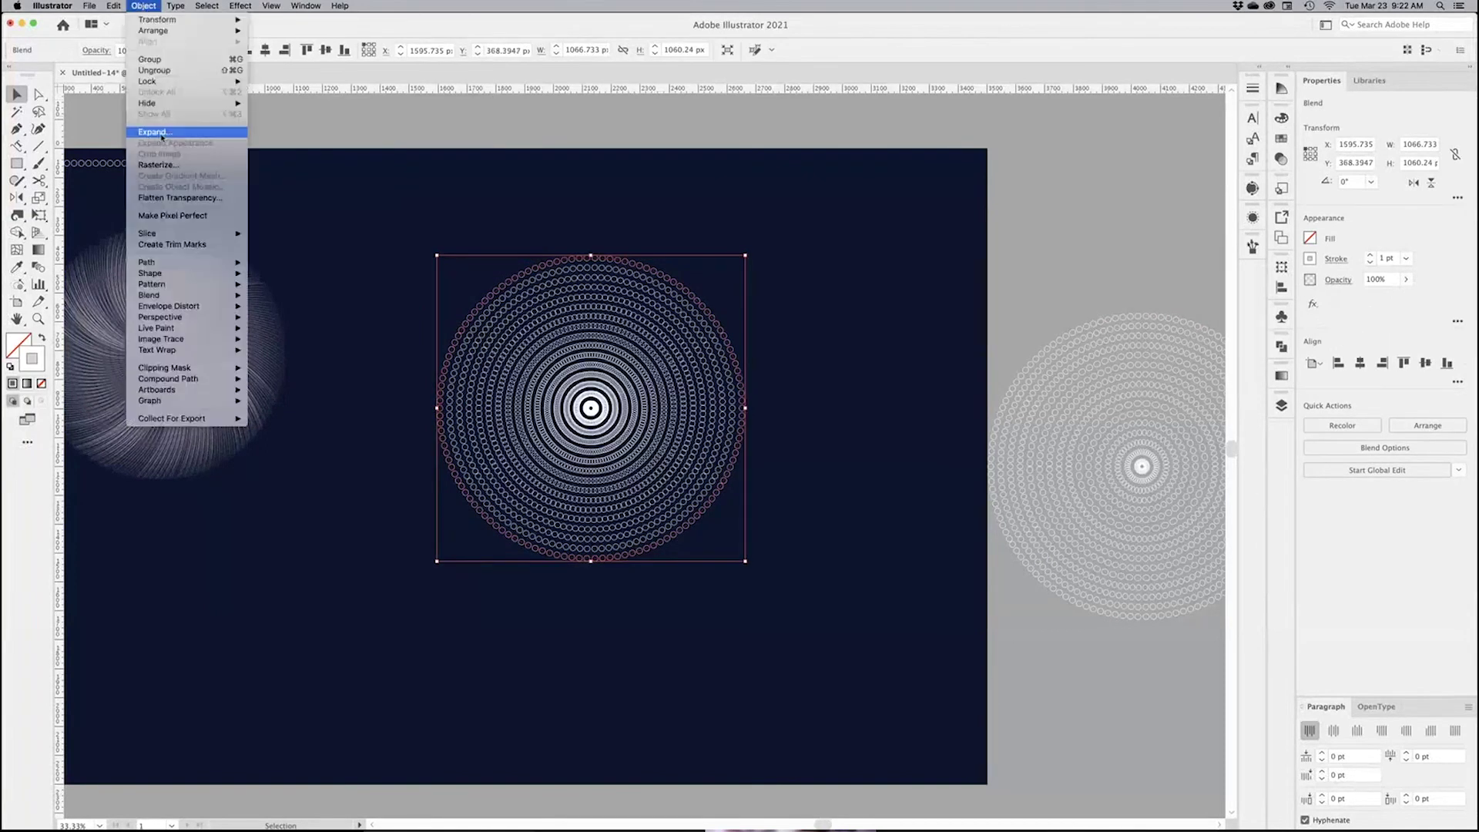
pyautogui.click(158, 132)
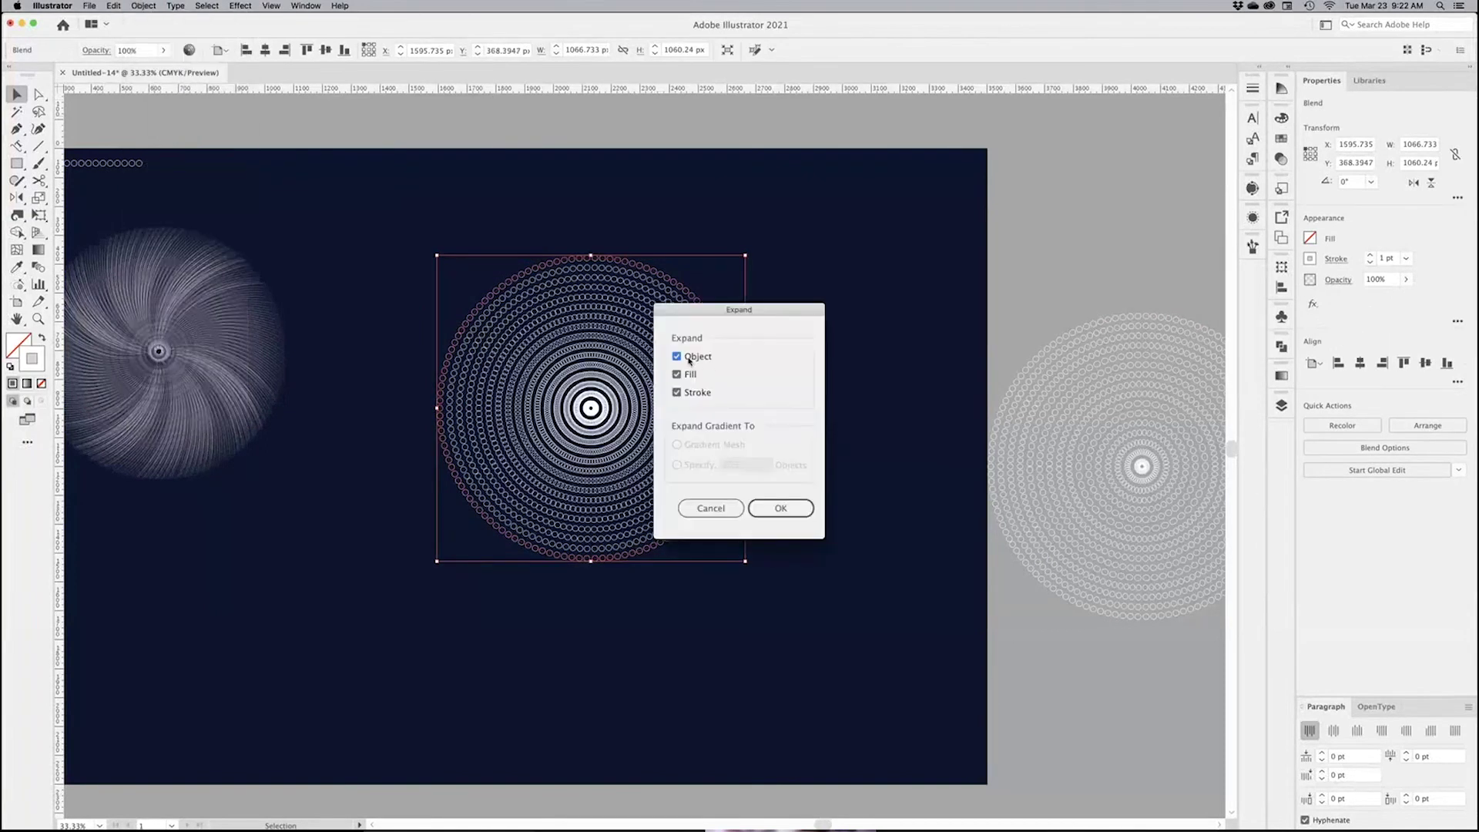
pyautogui.click(673, 374)
pyautogui.click(676, 392)
pyautogui.click(781, 507)
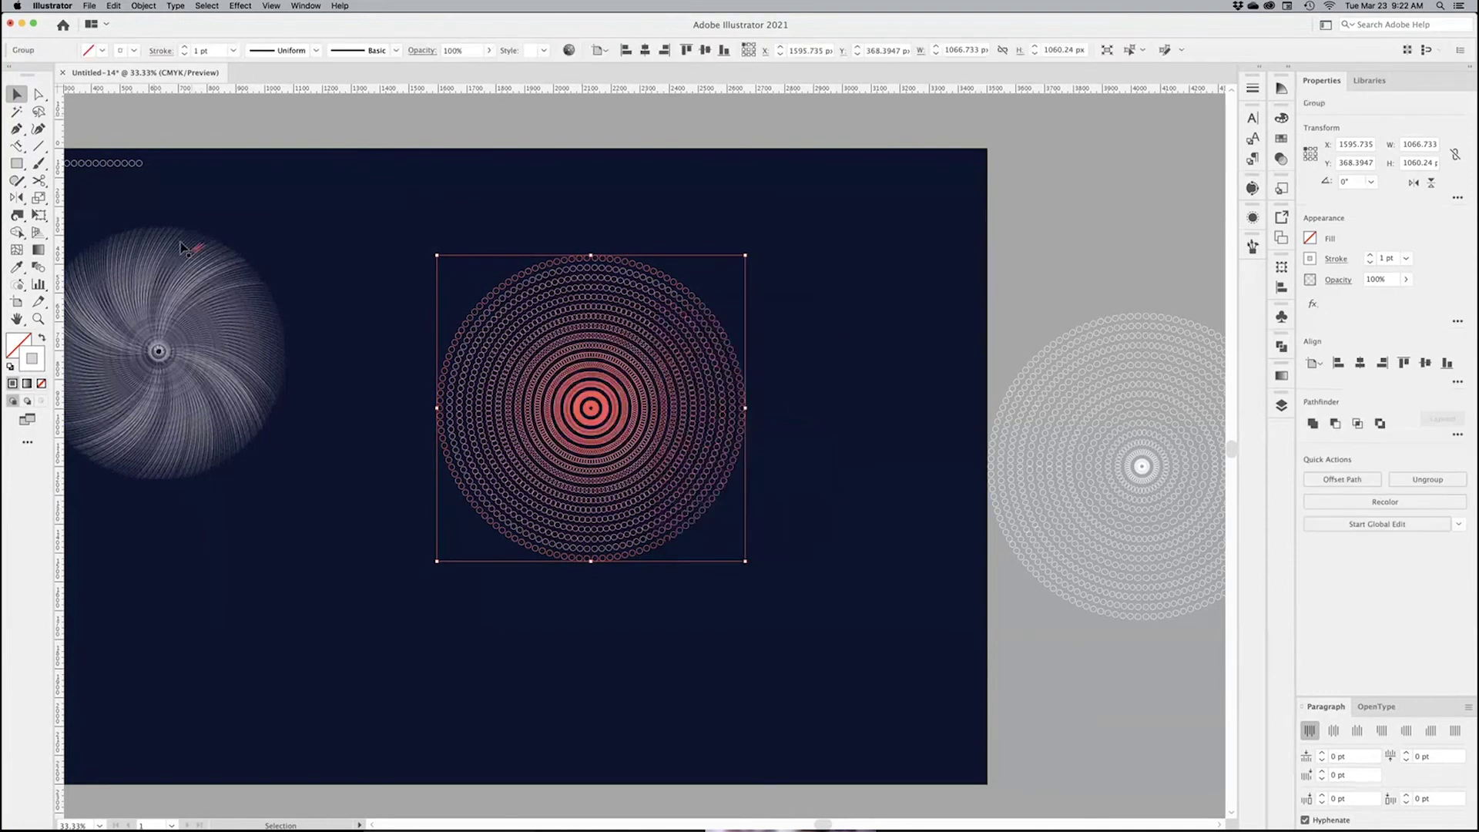
# Step: Pick the Scallop tool and shrink the second ring group to about 730 px
pyautogui.click(18, 216)
pyautogui.click(18, 216)
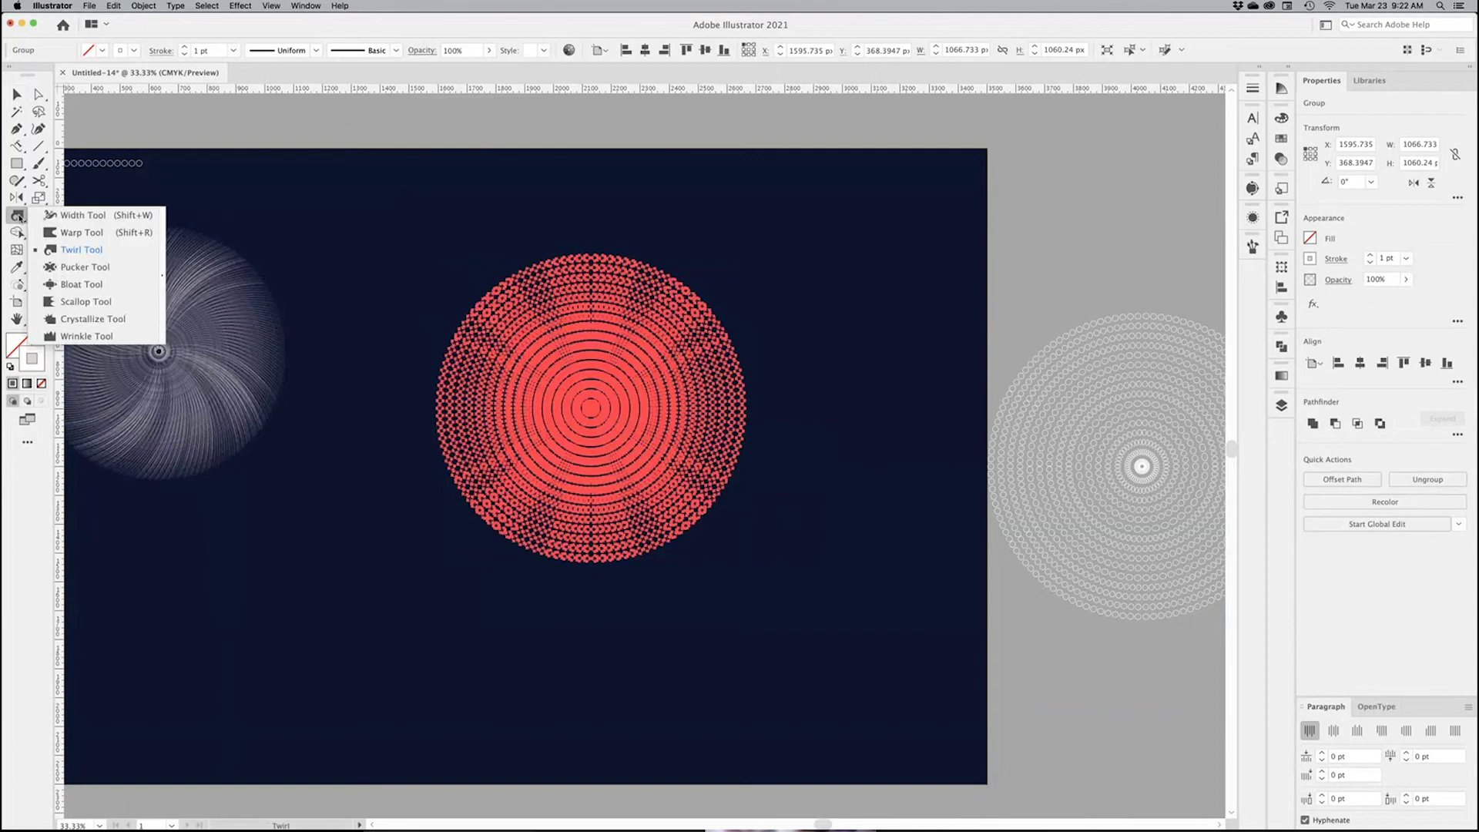
pyautogui.click(79, 302)
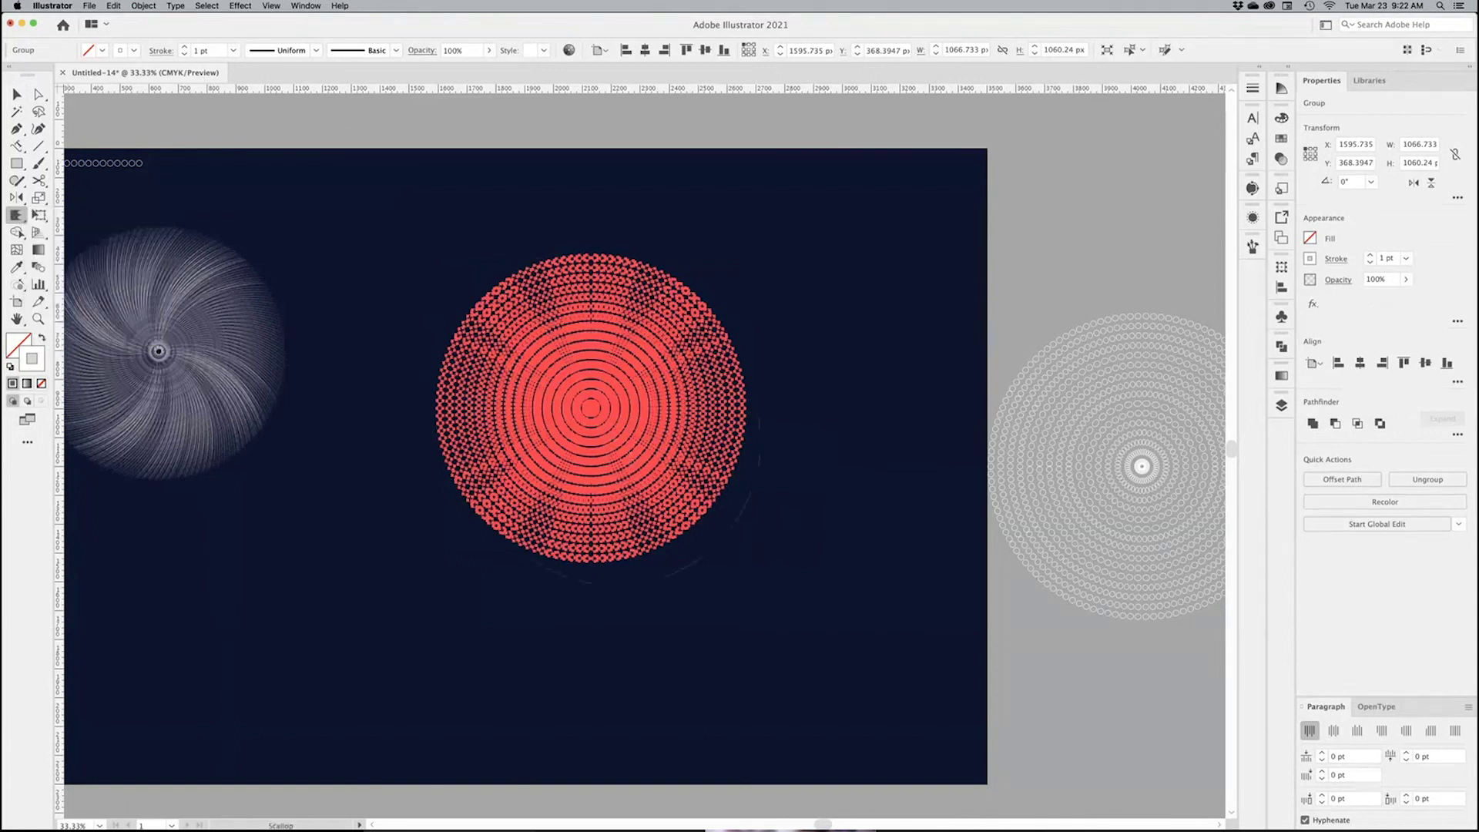
pyautogui.keyDown('super'); pyautogui.click(558, 406); pyautogui.keyUp('super')
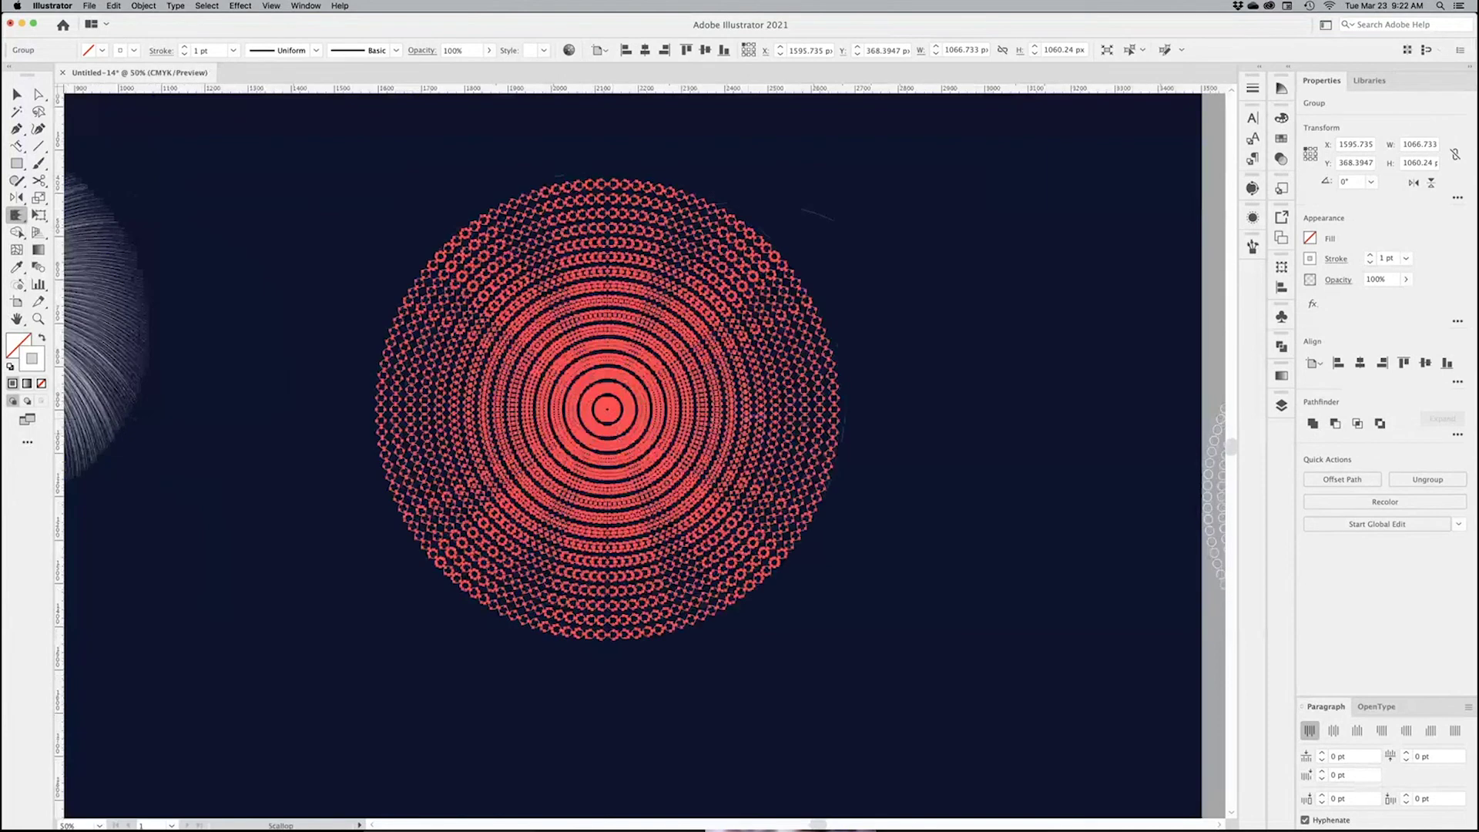
pyautogui.click(21, 96)
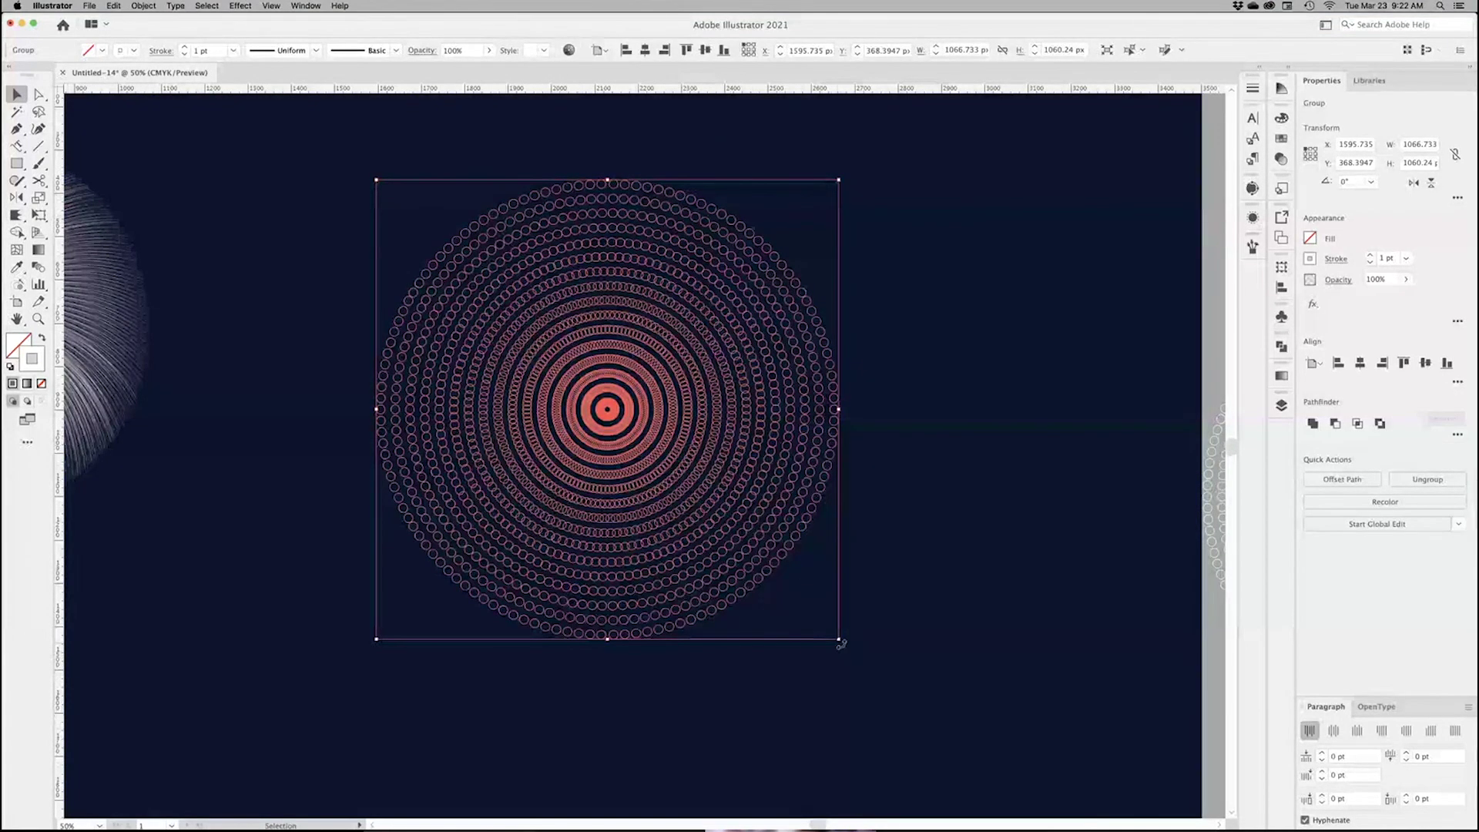
pyautogui.moveTo(838, 638); pyautogui.dragTo(766, 587)
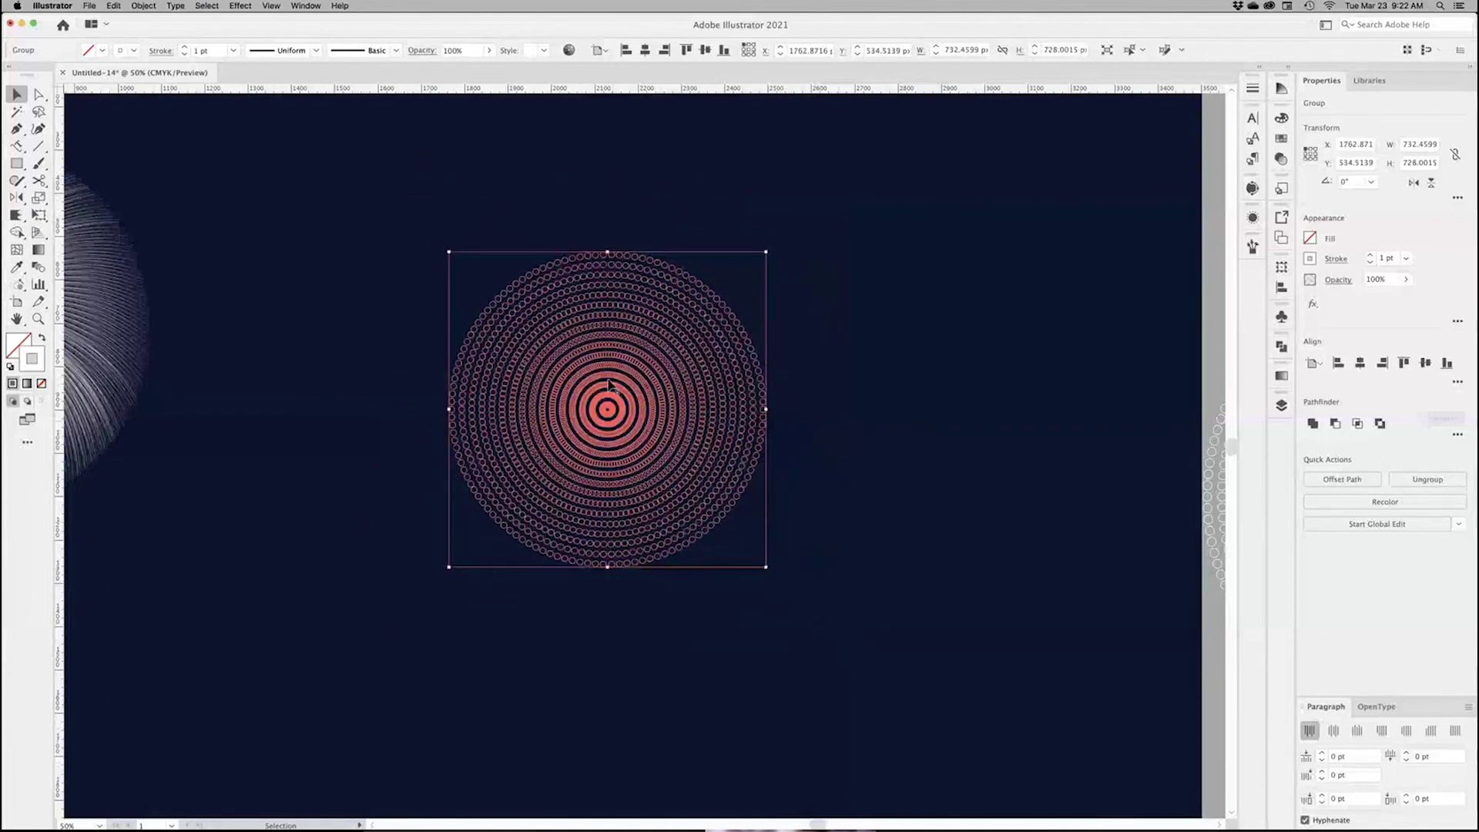
# Step: Scallop the ring group from its centre into a dense spiky disc
pyautogui.click(17, 218)
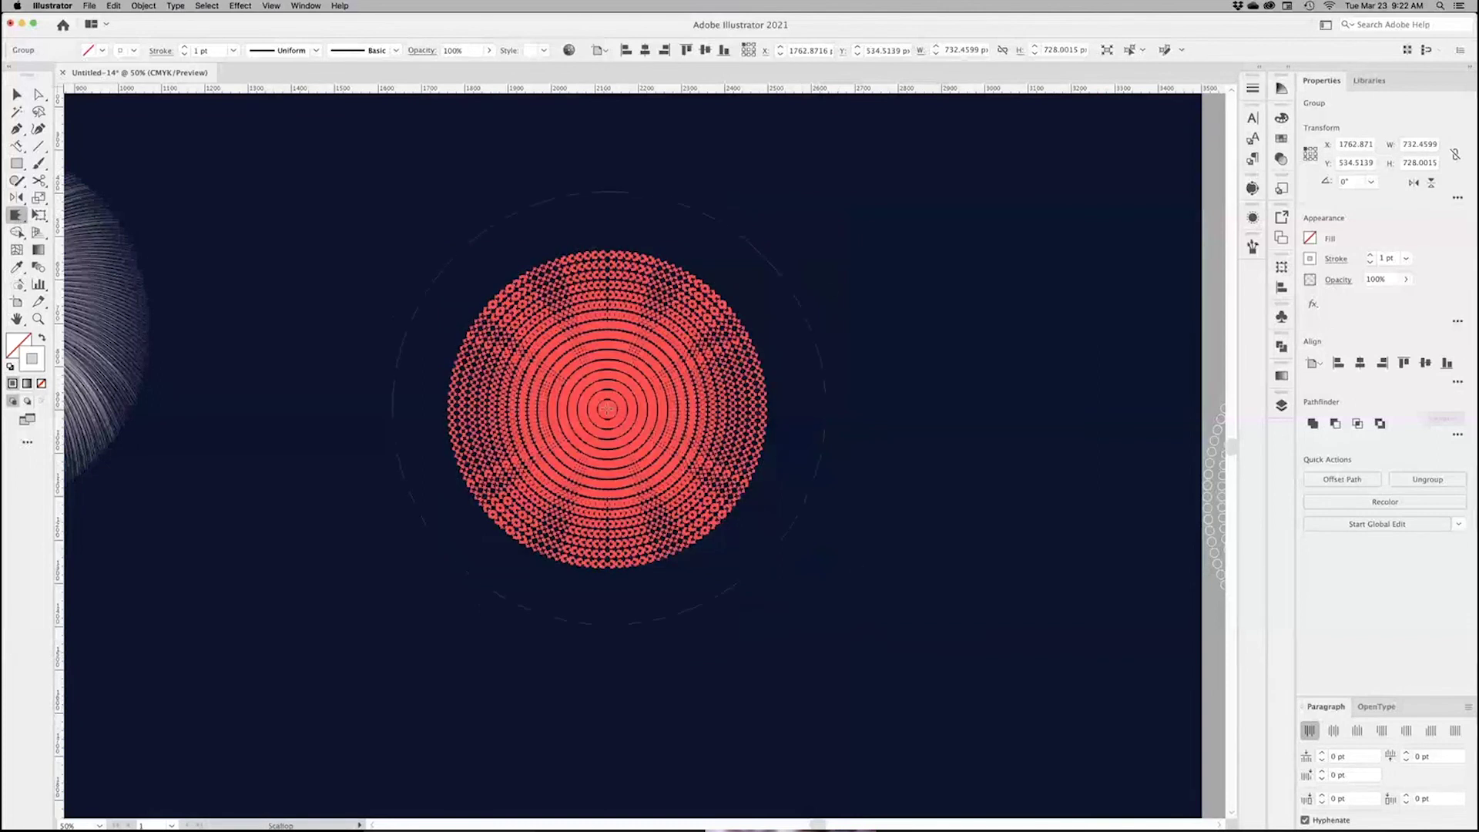
pyautogui.click(608, 408)
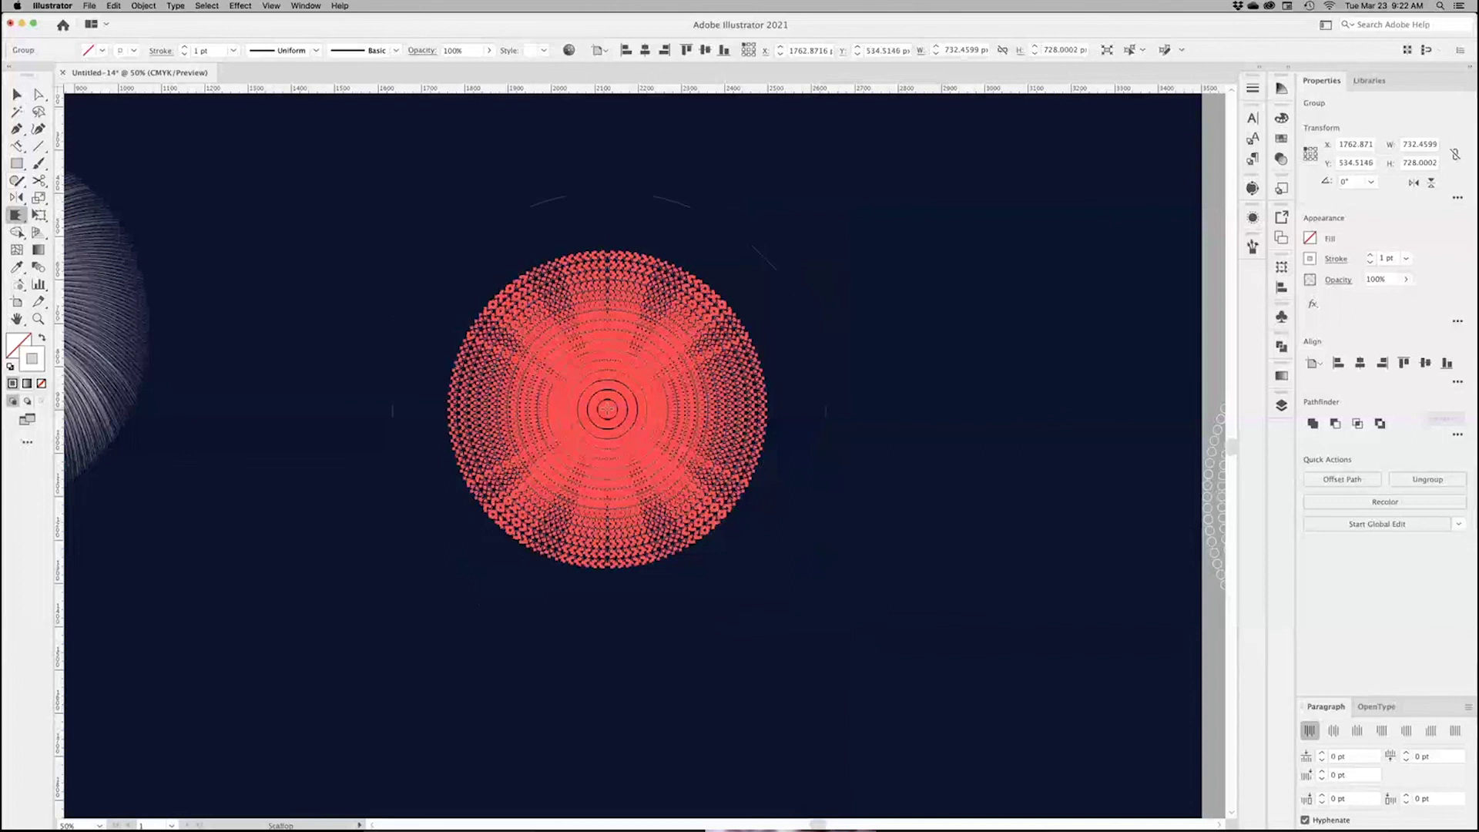
pyautogui.moveTo(608, 408); pyautogui.dragTo(609, 407)
pyautogui.click(17, 94)
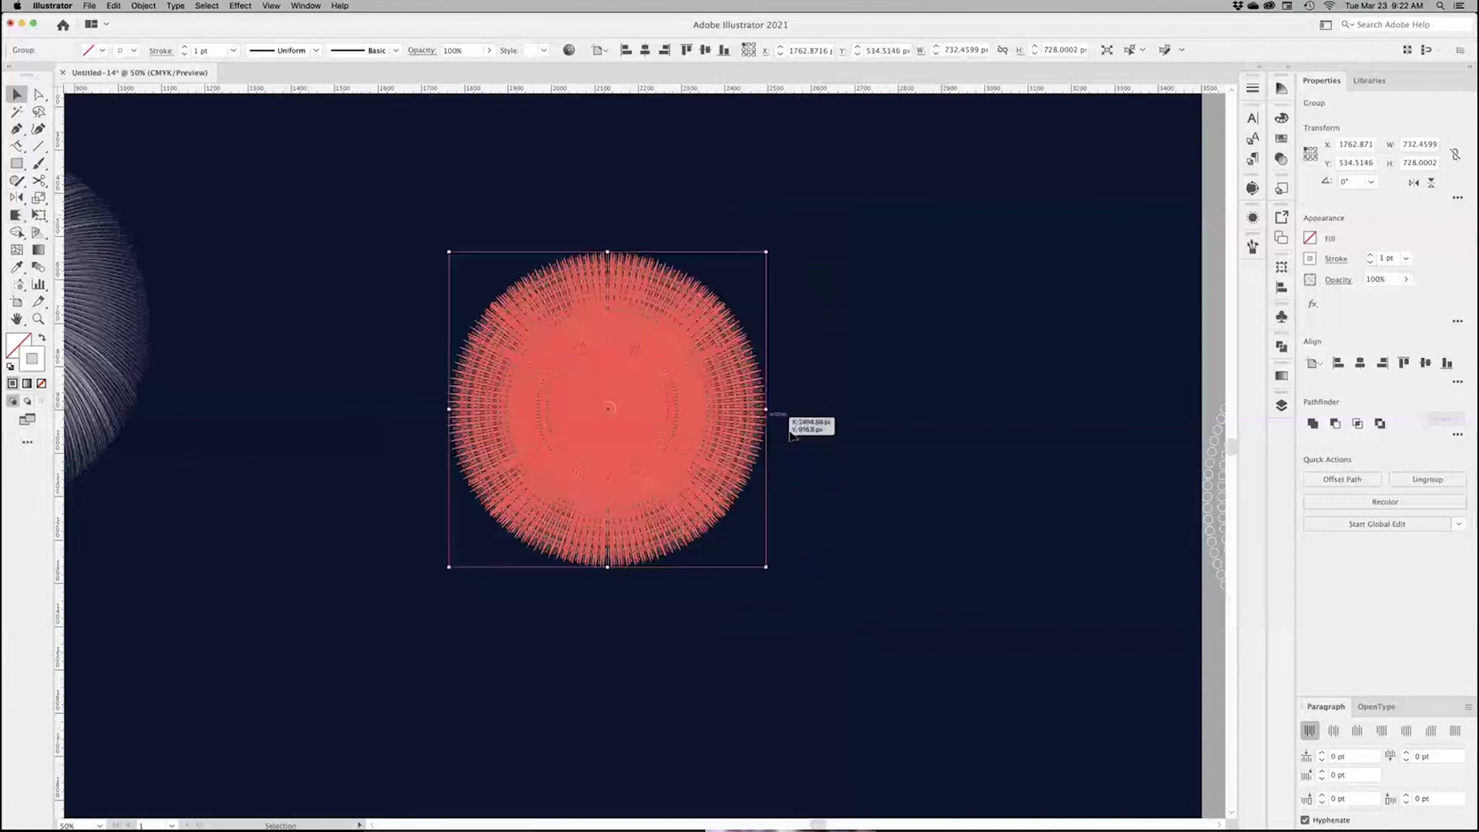
pyautogui.click(910, 457)
# Step: Thin the spiky disc's stroke weight to 0.25 pt
pyautogui.scroll(2, 614, 415)
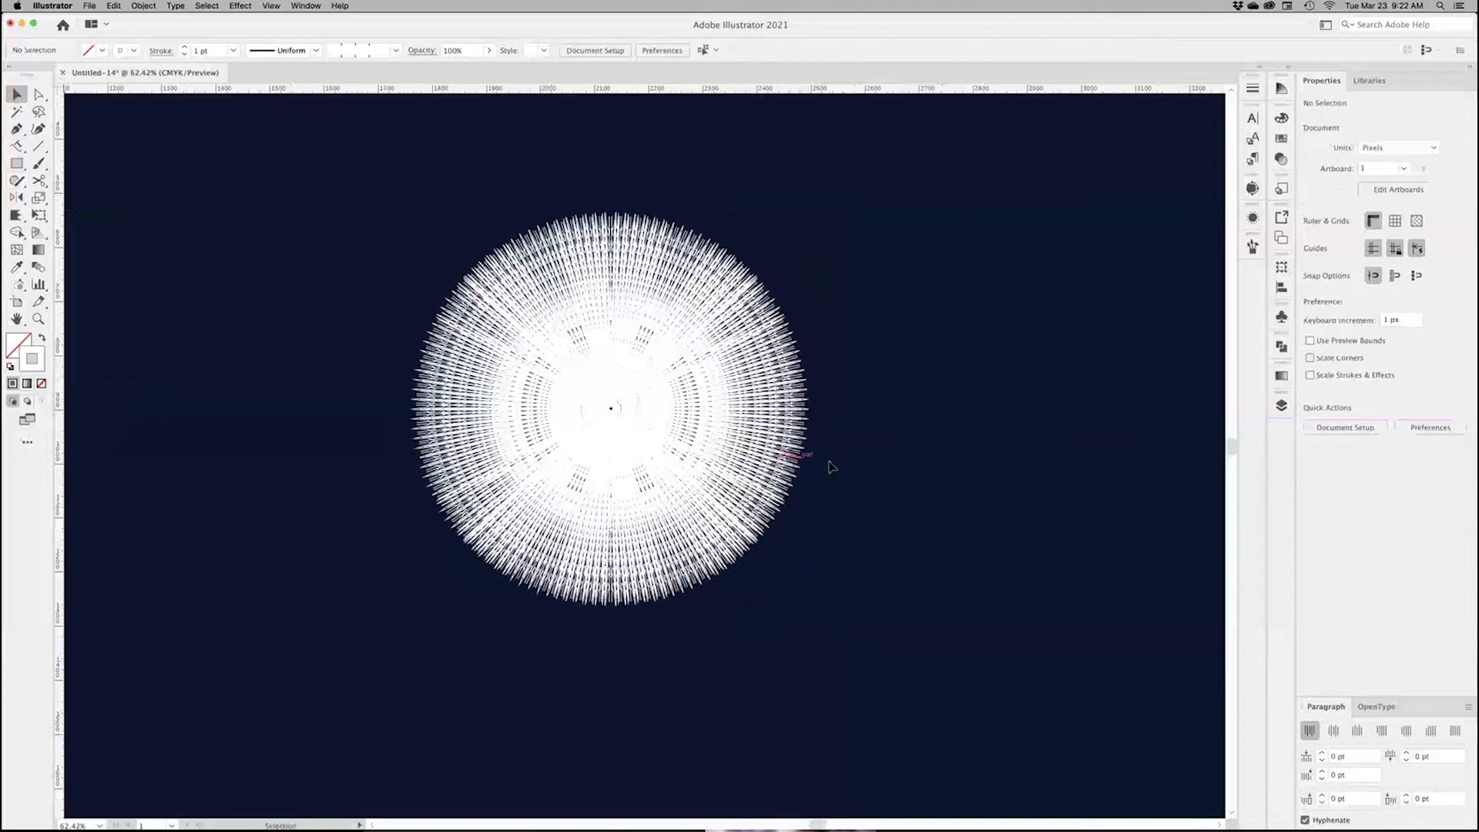
pyautogui.moveTo(626, 465); pyautogui.dragTo(885, 498)
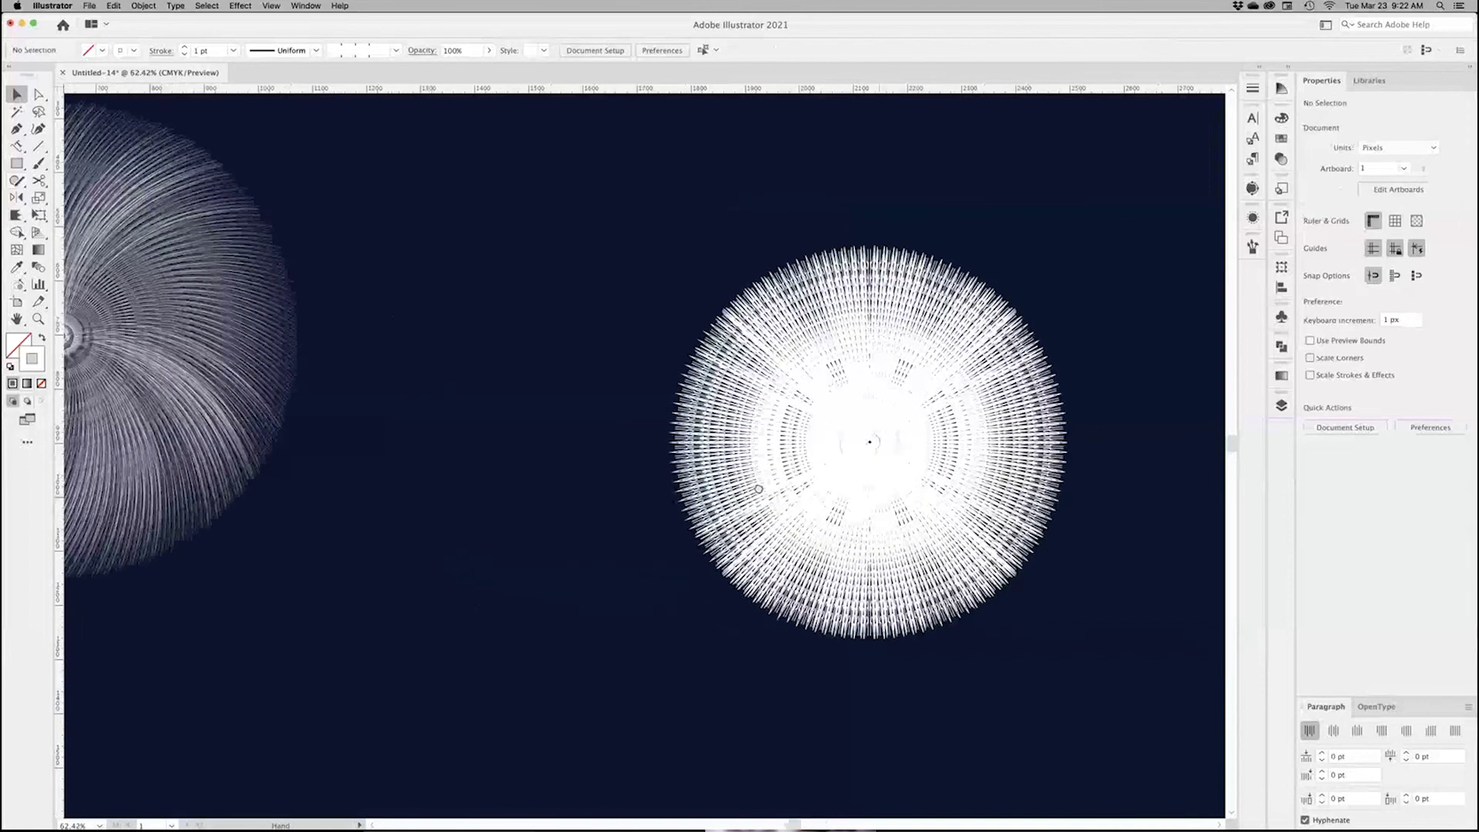
pyautogui.moveTo(759, 489); pyautogui.dragTo(629, 479)
pyautogui.click(753, 521)
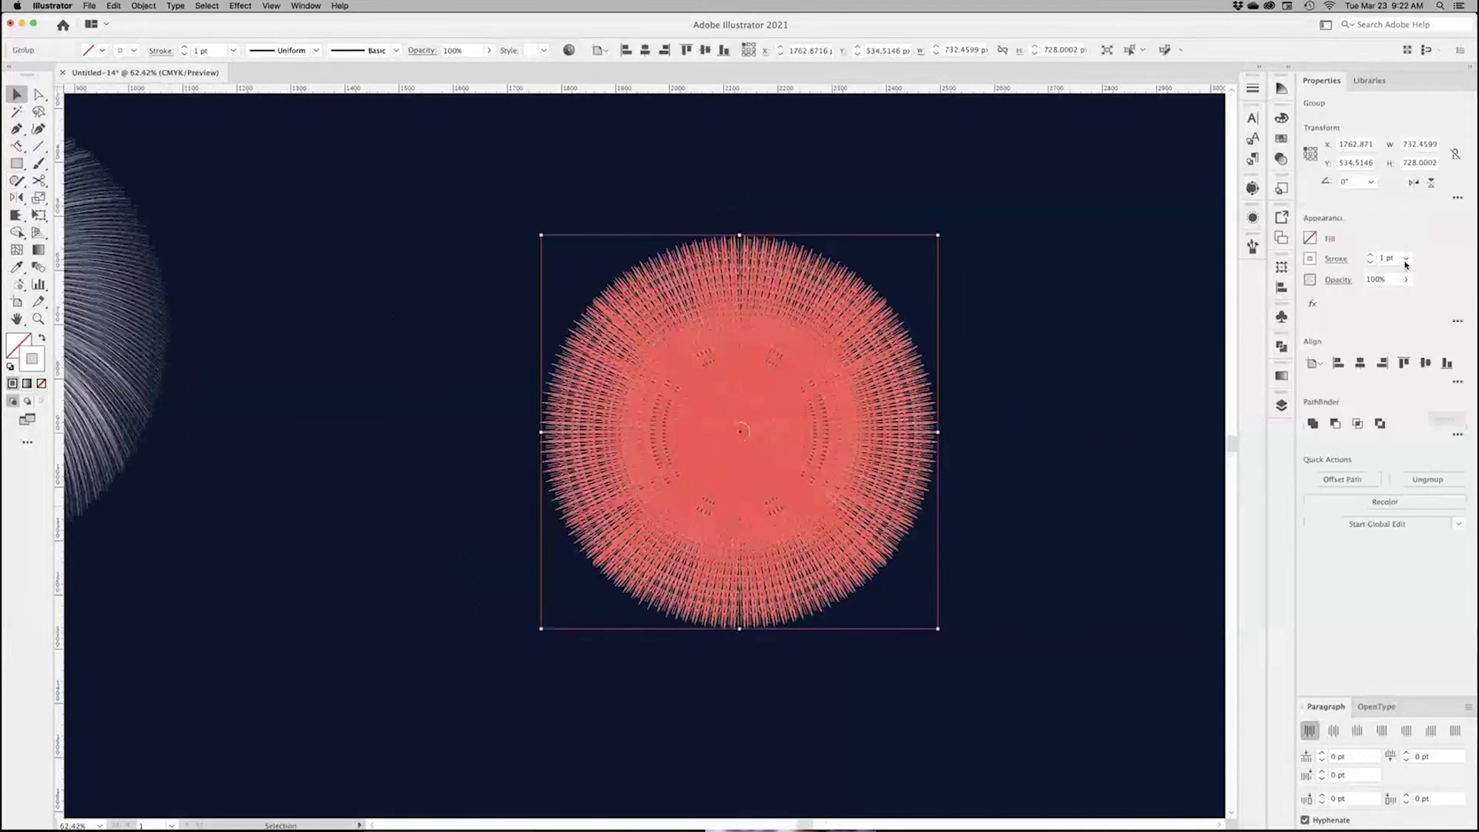
pyautogui.click(1406, 260)
pyautogui.click(1409, 262)
pyautogui.click(1039, 455)
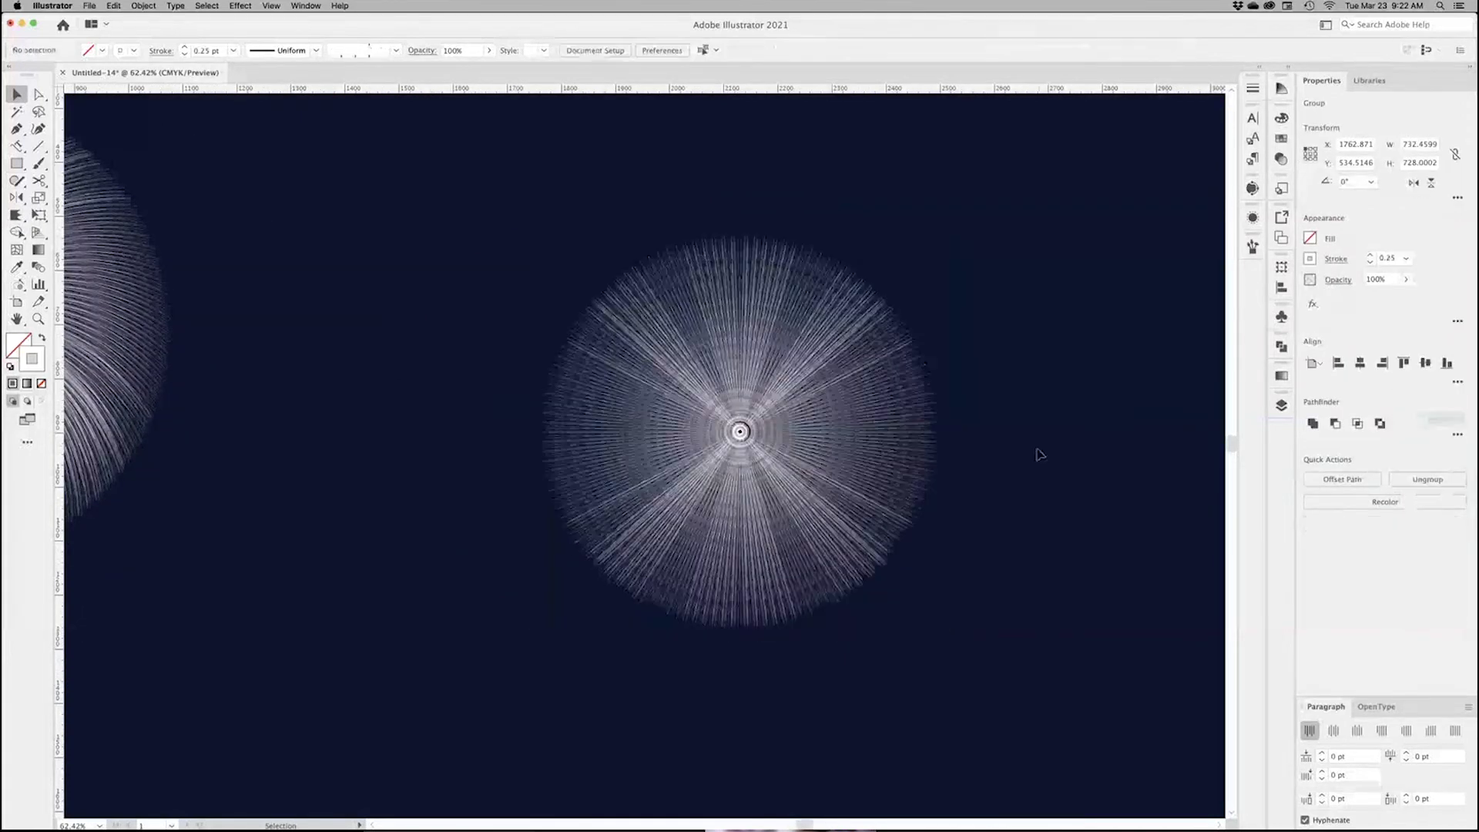
pyautogui.click(824, 487)
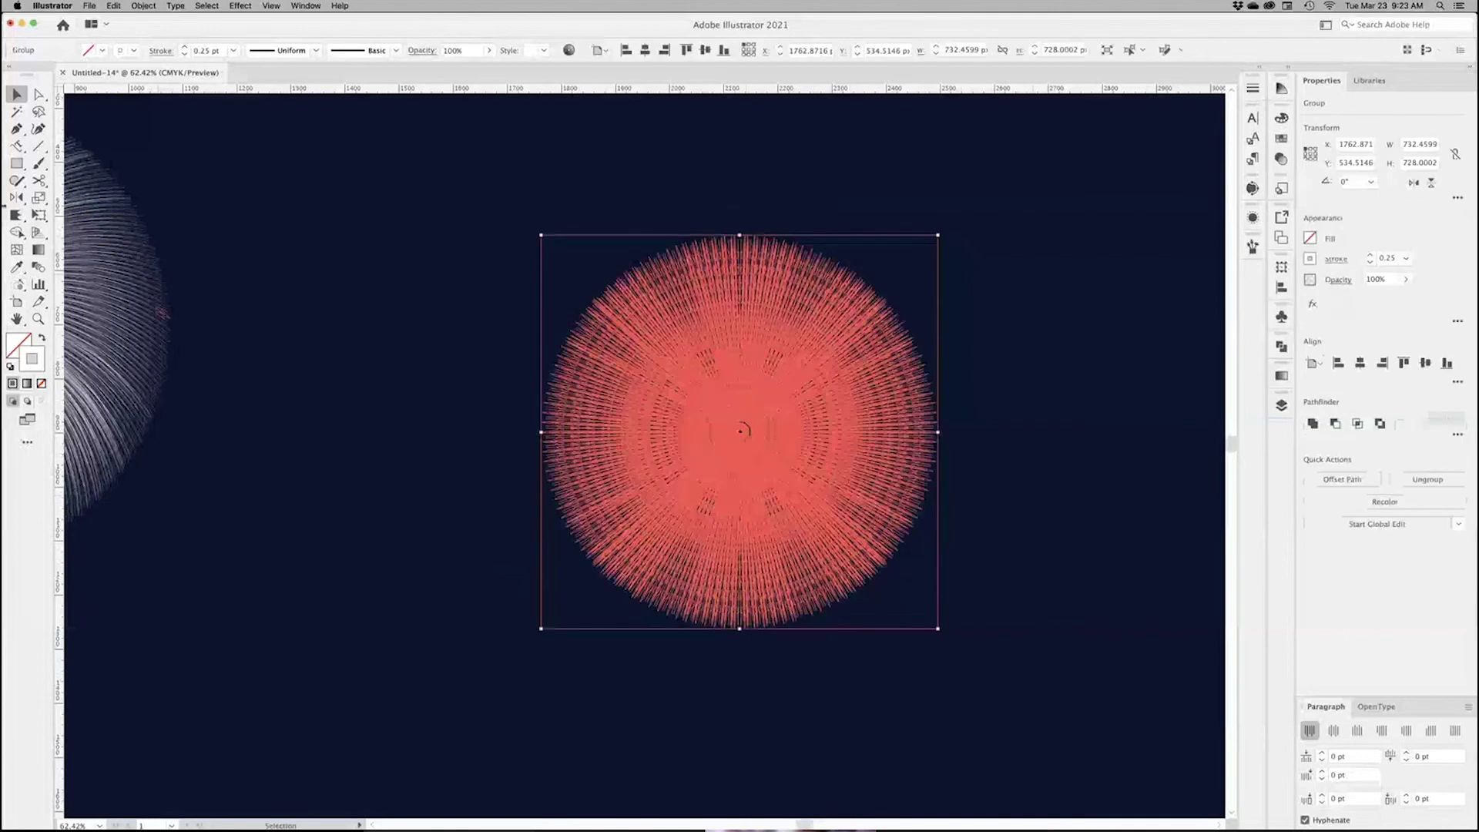
pyautogui.click(16, 216)
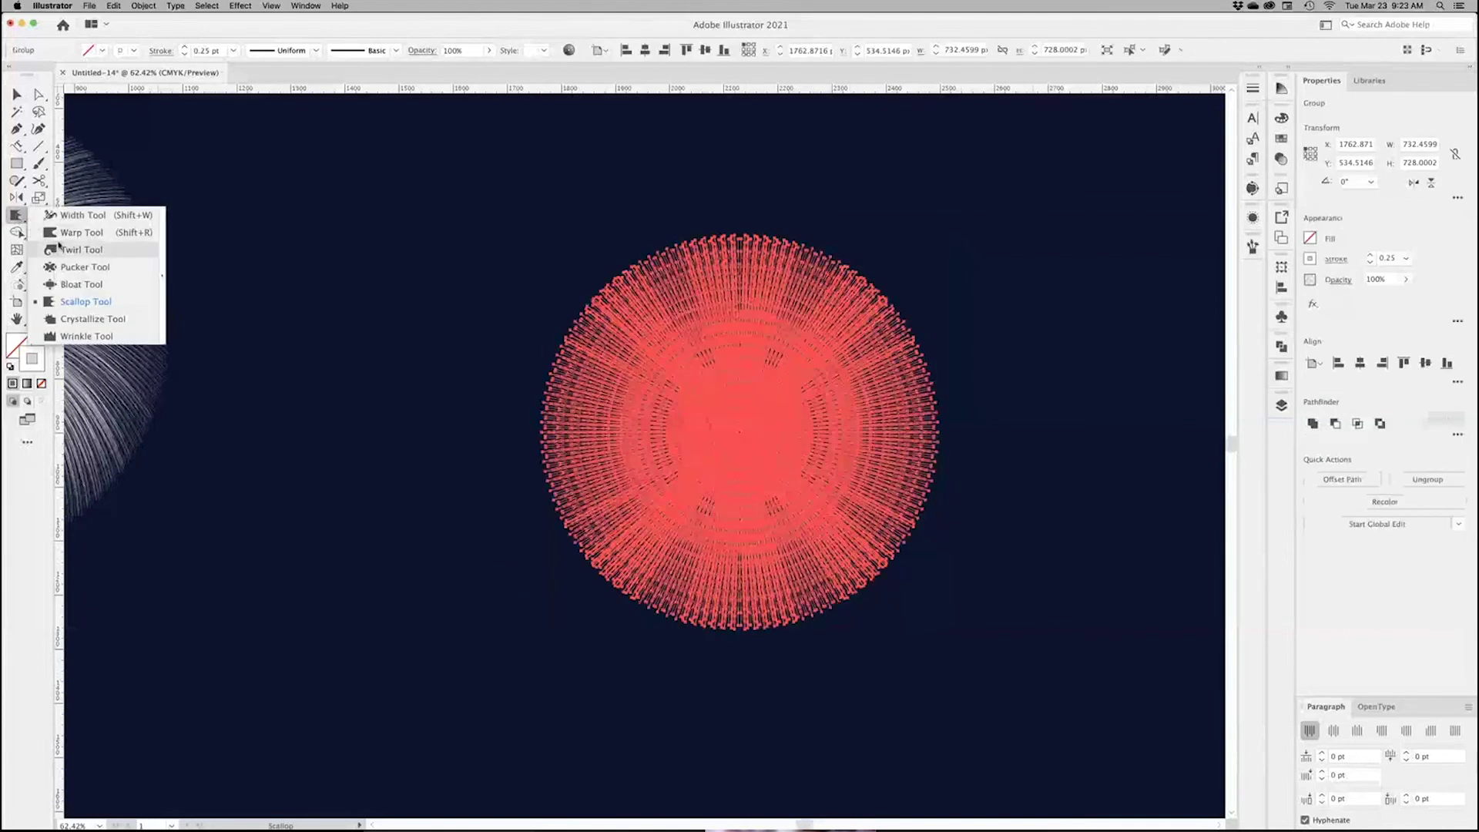
# Step: Set the Twirl tool brush width and height to 300 px
pyautogui.click(81, 250)
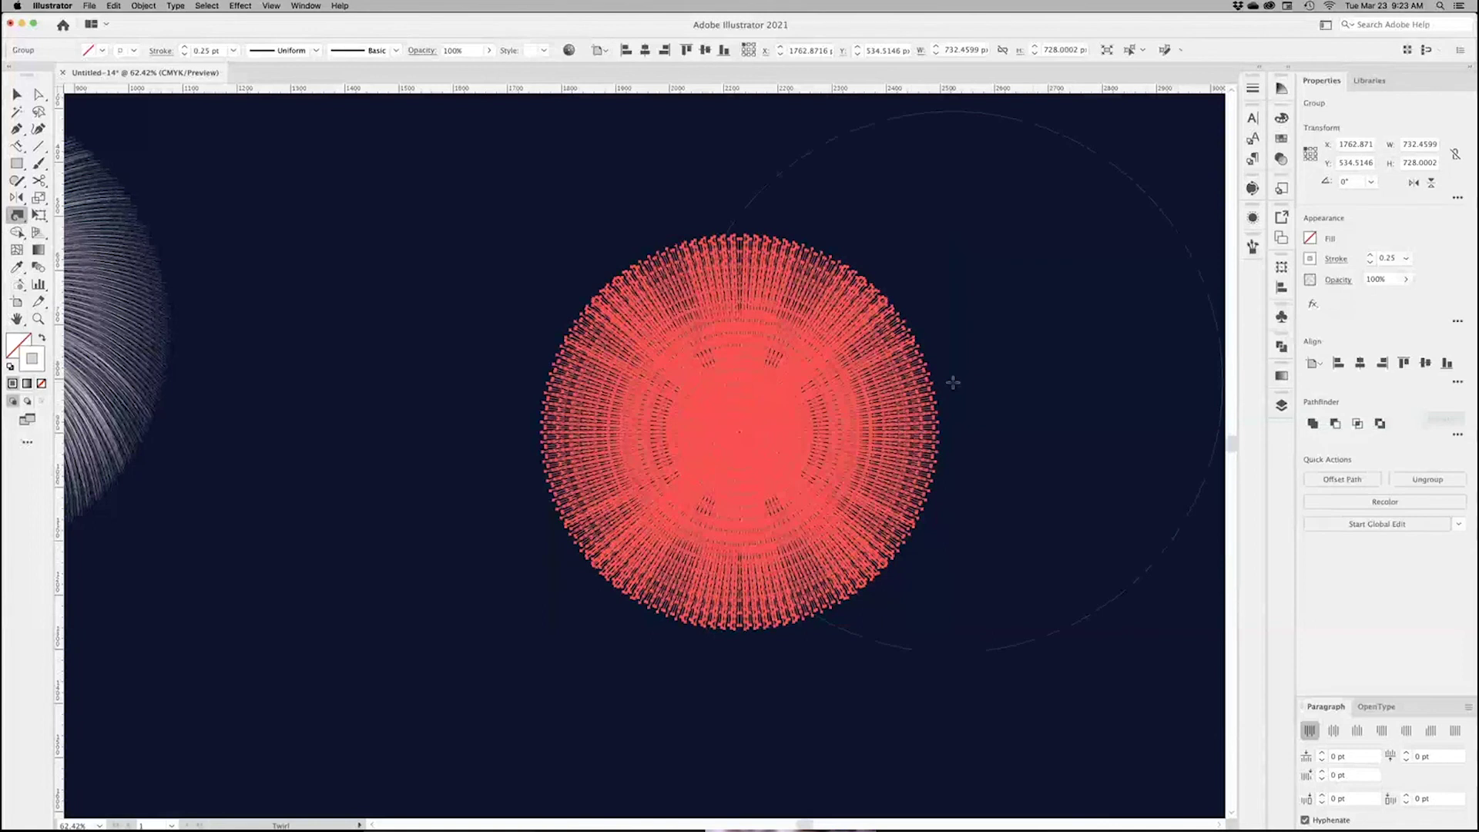
pyautogui.doubleClick(16, 216)
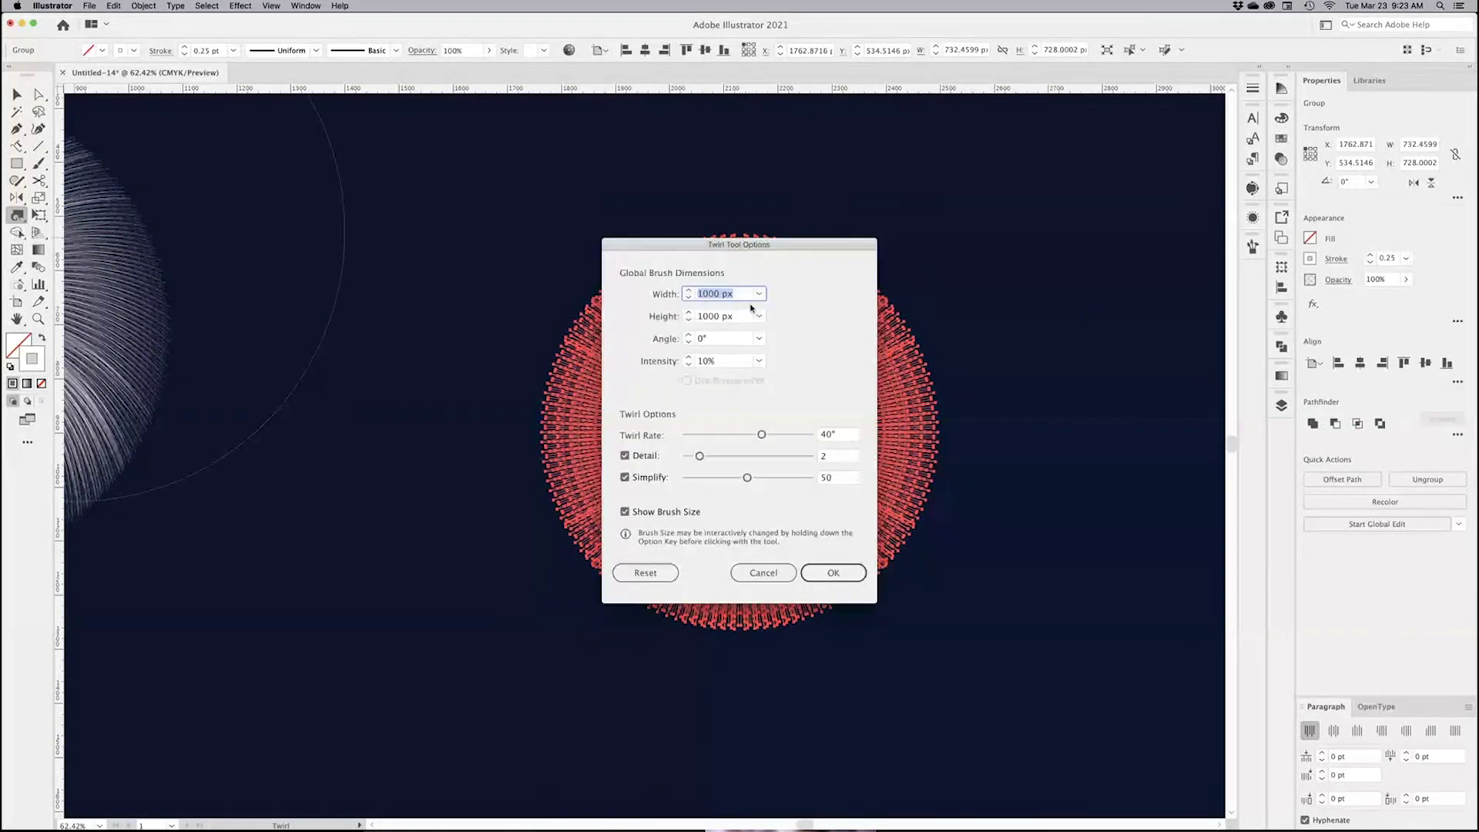
pyautogui.write('300')
pyautogui.press('Tab')
pyautogui.write('300')
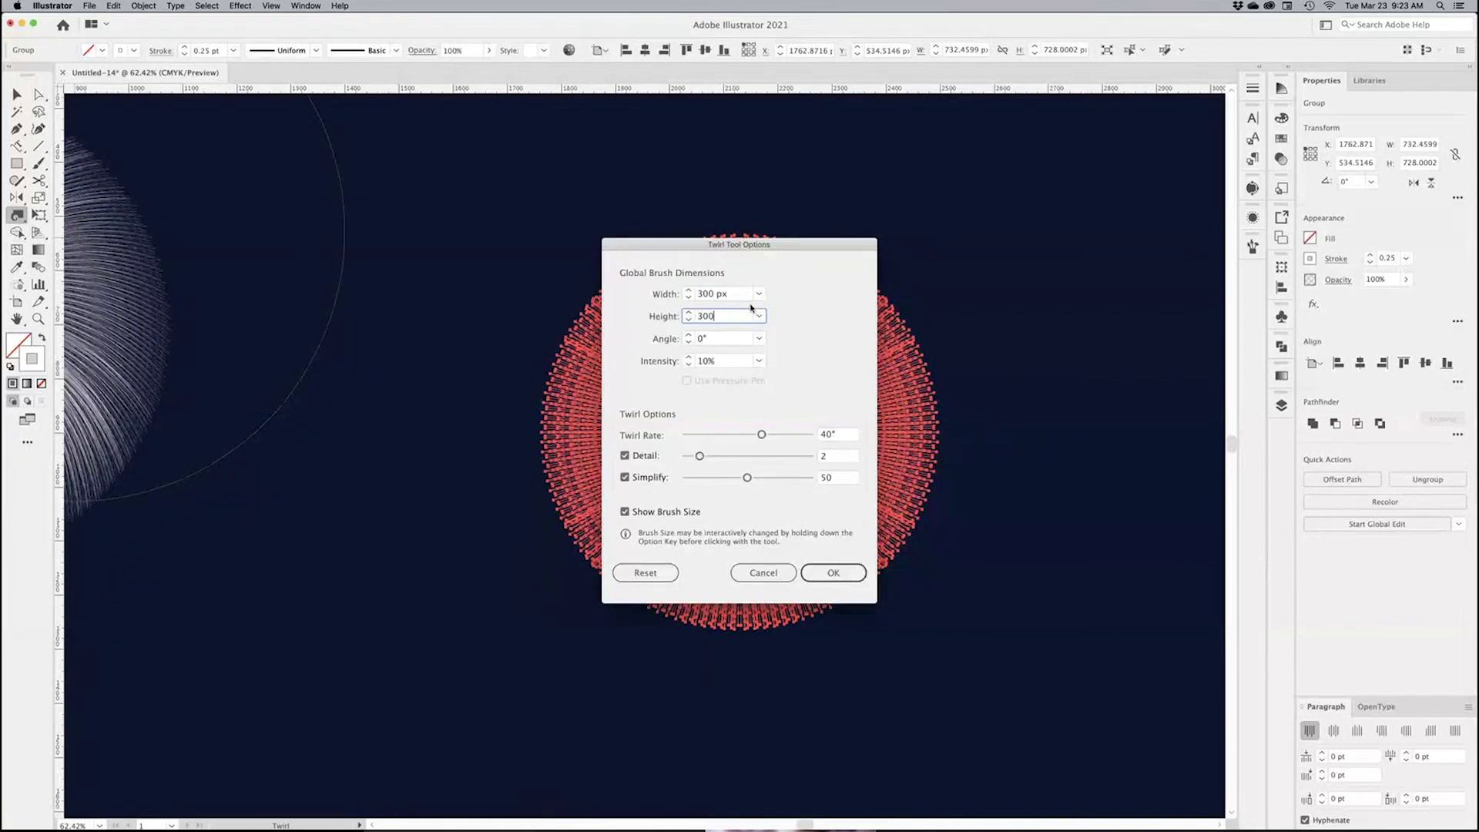
pyautogui.press('Return')
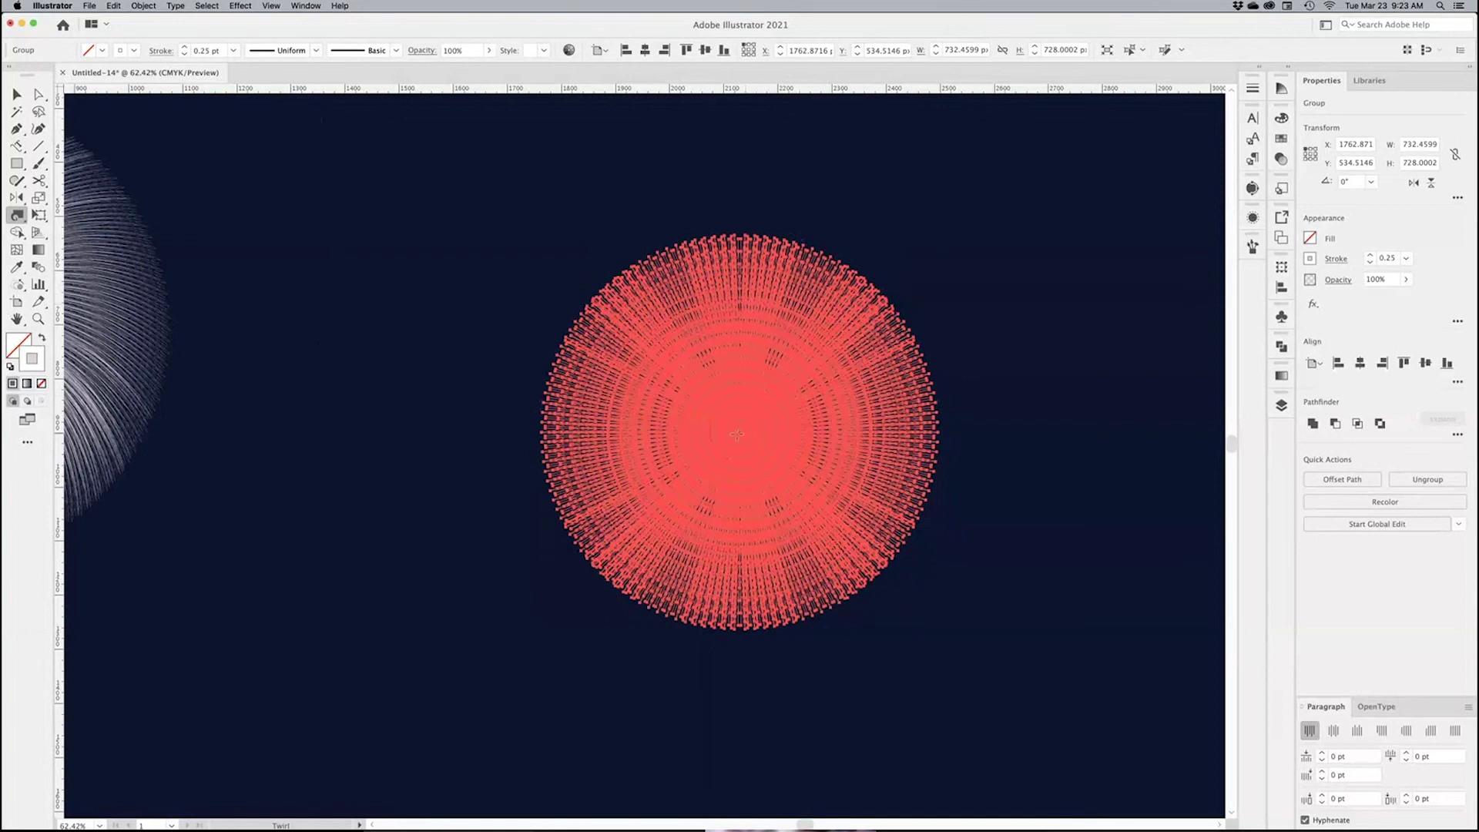
# Step: Twirl the disc's centre and edges into a wavy outline of pale rays
pyautogui.click(737, 433)
pyautogui.moveTo(855, 258)
pyautogui.mouseDown()
pyautogui.moveTo(905, 292)
pyautogui.moveTo(944, 412)
pyautogui.moveTo(917, 573)
pyautogui.moveTo(879, 607)
pyautogui.moveTo(748, 652)
pyautogui.moveTo(696, 645)
pyautogui.moveTo(558, 576)
pyautogui.moveTo(524, 533)
pyautogui.moveTo(500, 391)
pyautogui.moveTo(523, 334)
pyautogui.moveTo(655, 239)
pyautogui.mouseUp()
pyautogui.moveTo(550, 462)
pyautogui.mouseDown()
pyautogui.moveTo(765, 619)
pyautogui.moveTo(871, 617)
pyautogui.moveTo(898, 567)
pyautogui.moveTo(909, 493)
pyautogui.mouseUp()
pyautogui.moveTo(605, 255)
pyautogui.mouseDown()
pyautogui.moveTo(563, 315)
pyautogui.moveTo(554, 385)
pyautogui.mouseUp()
pyautogui.moveTo(917, 462); pyautogui.dragTo(916, 277)
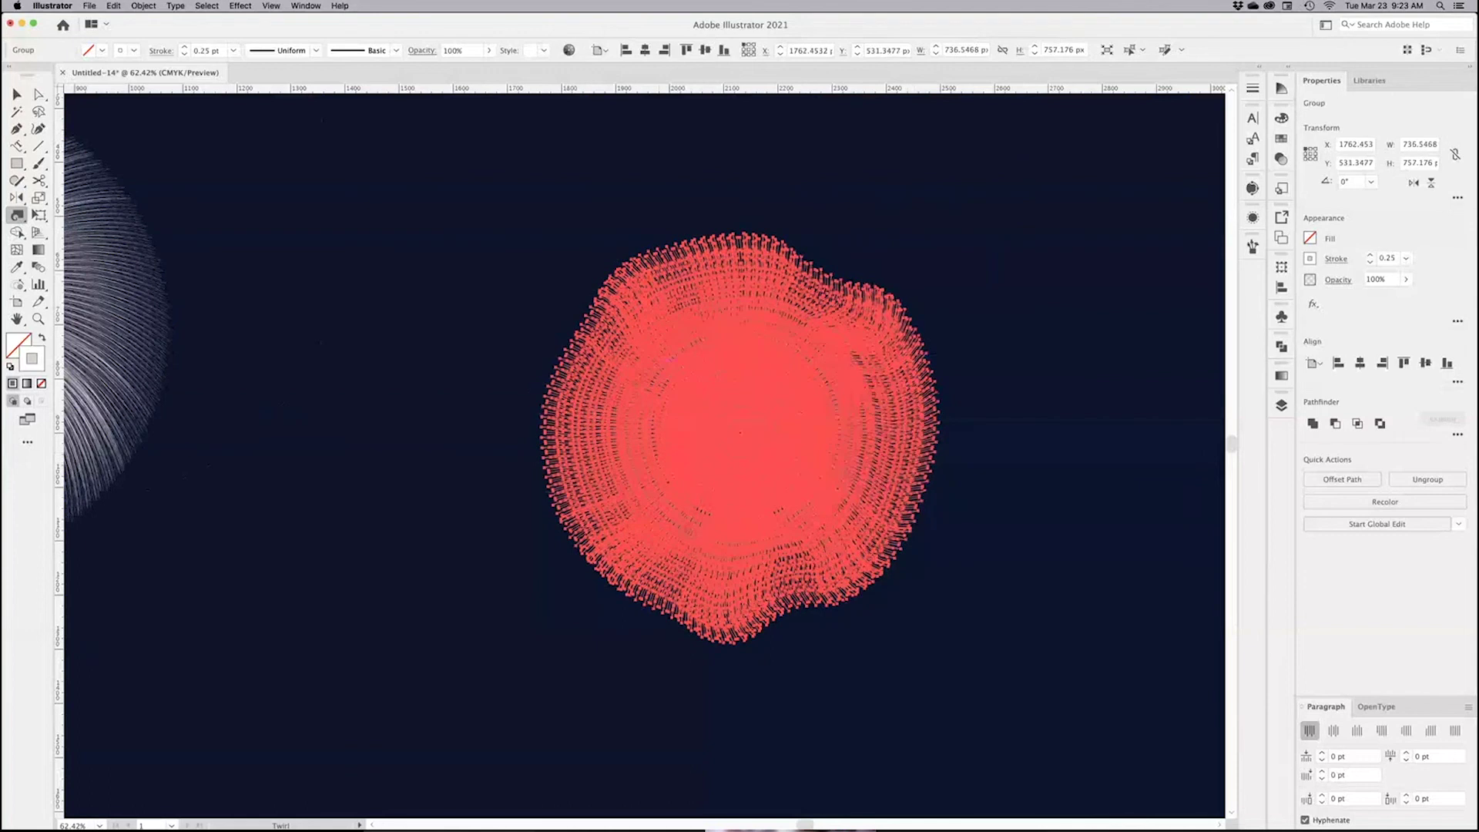
pyautogui.moveTo(541, 499); pyautogui.dragTo(502, 539)
# Step: Move the wavy disc, about 740 × 757 px, beside the first spiral
pyautogui.press('v')
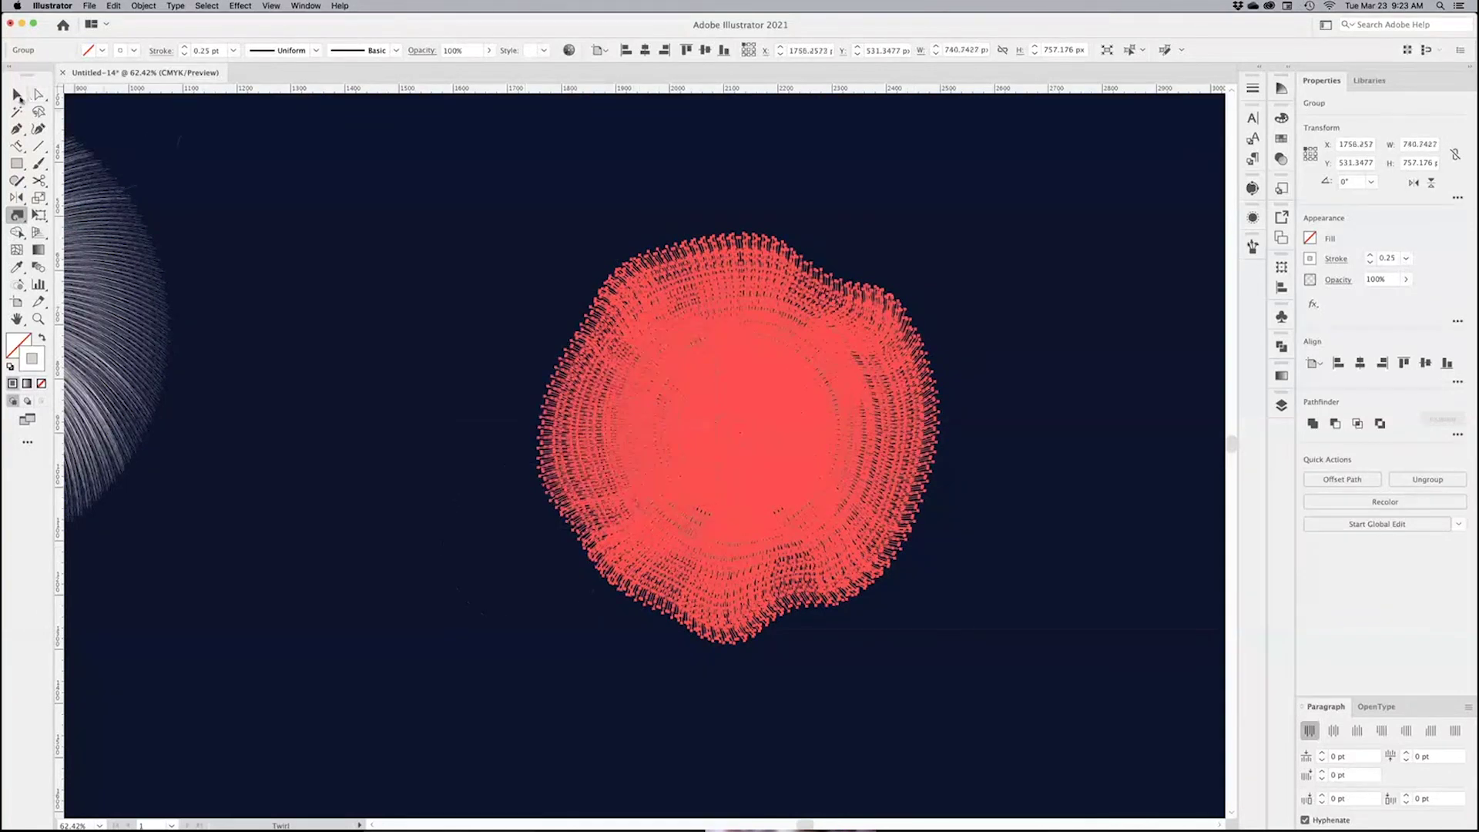
pyautogui.click(1030, 574)
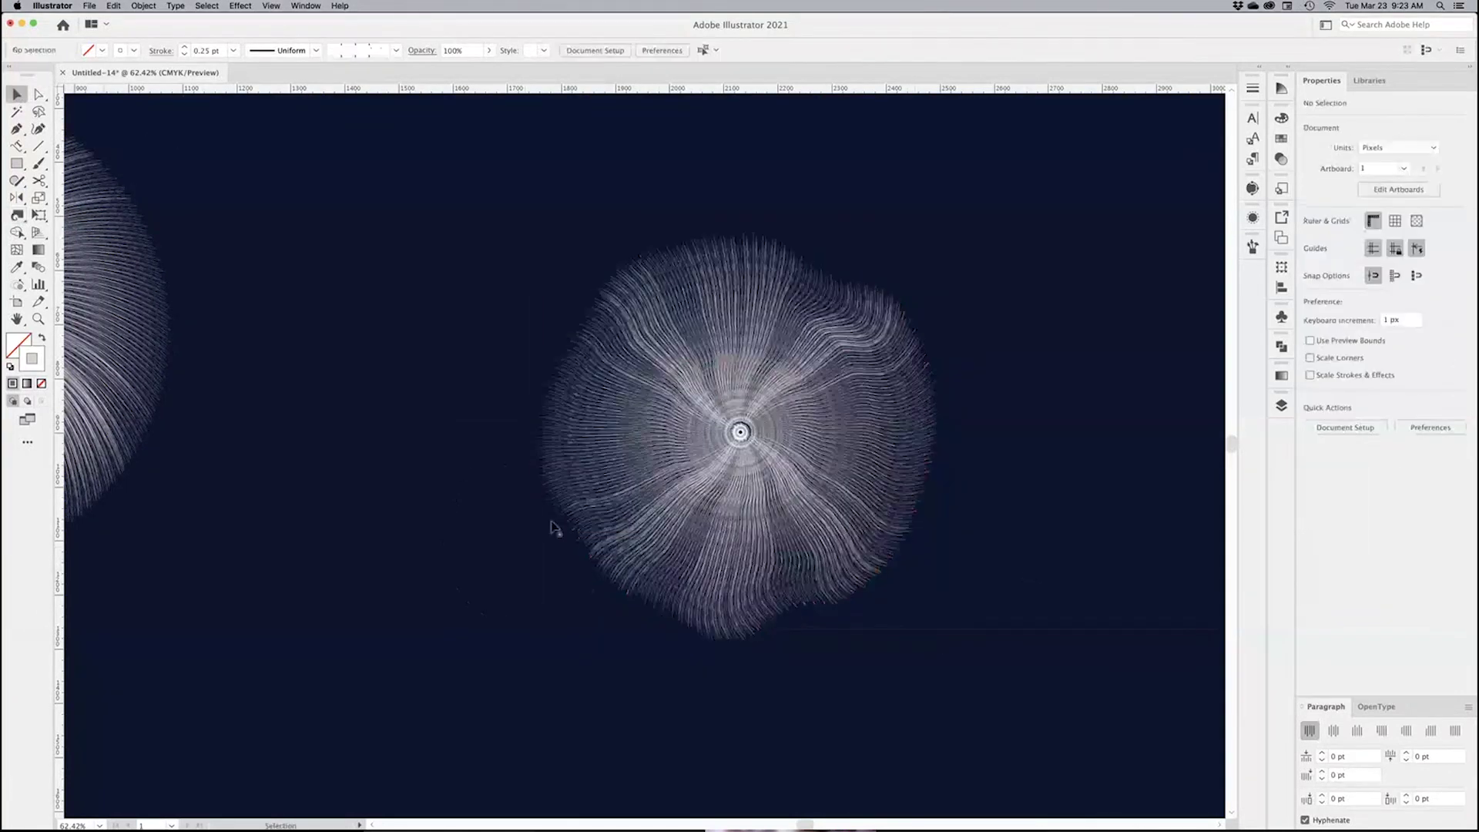
pyautogui.moveTo(462, 472); pyautogui.dragTo(704, 476)
pyautogui.press('super+minus')
pyautogui.scroll(2, 907, 502)
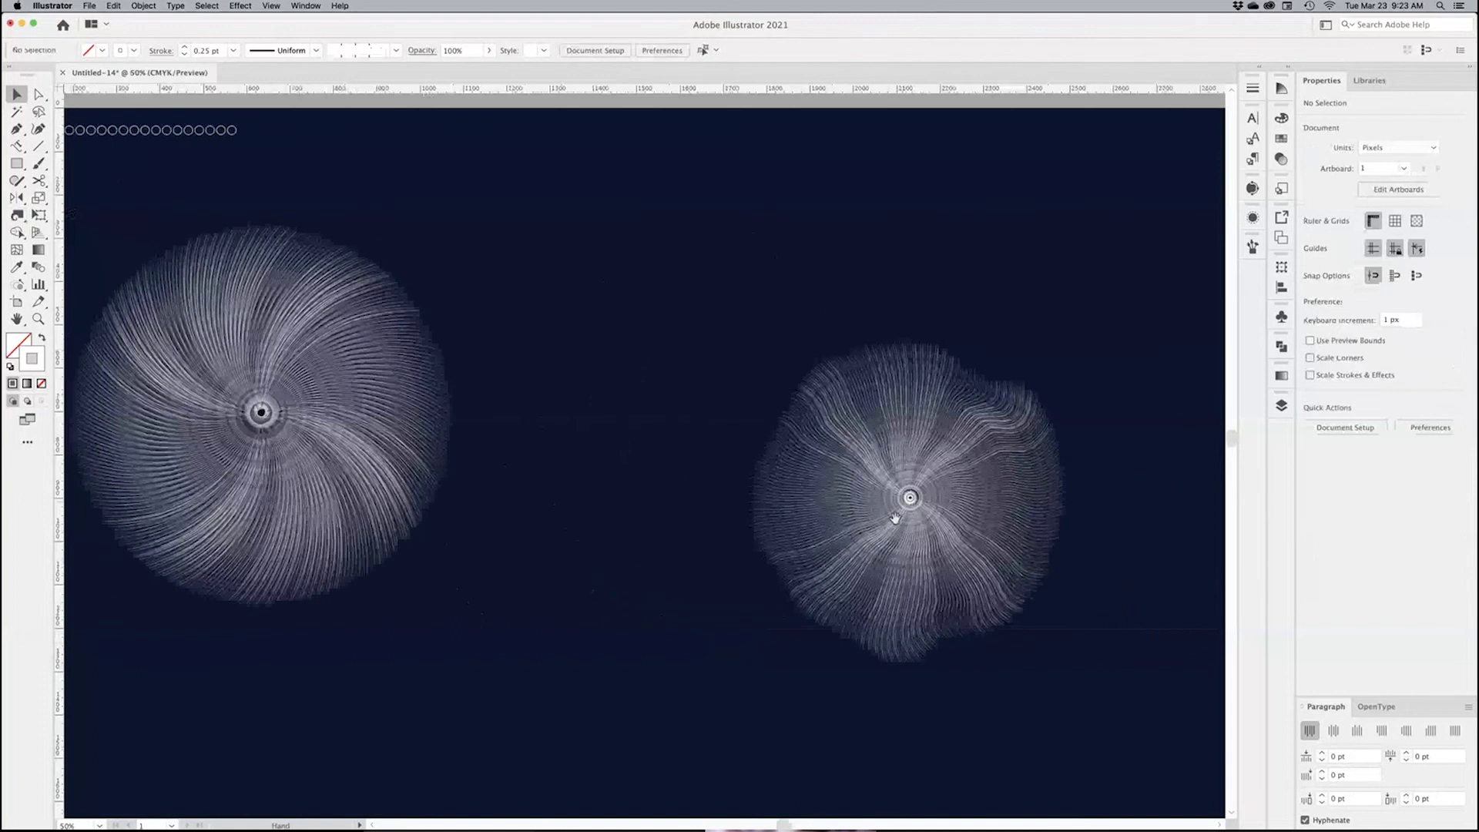
pyautogui.moveTo(913, 505); pyautogui.dragTo(670, 406)
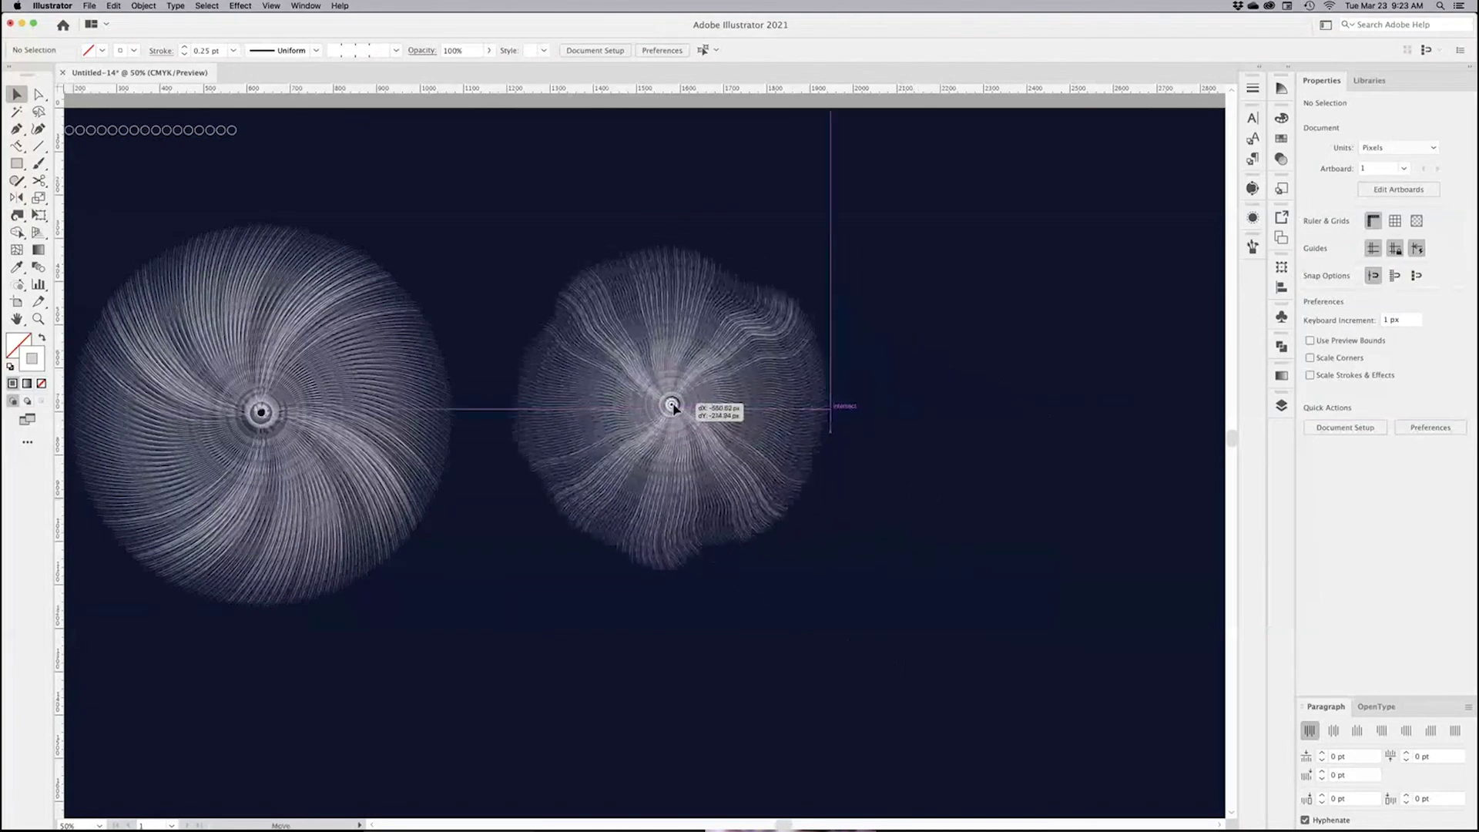
pyautogui.click(638, 587)
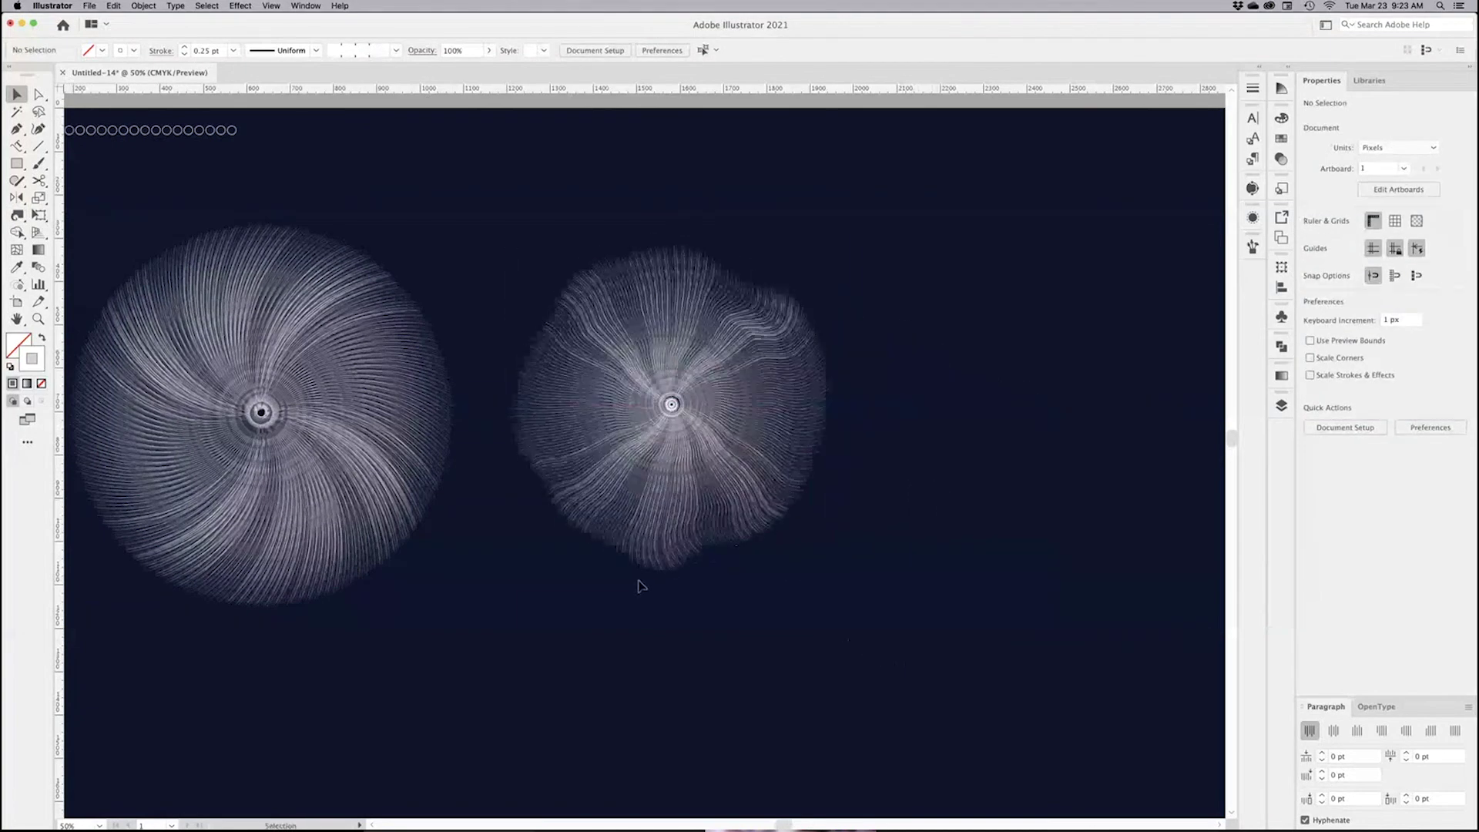
# Step: Switch to the Pucker tool and pull the disc's right and lower-right edges into fanned strands
pyautogui.click(734, 376)
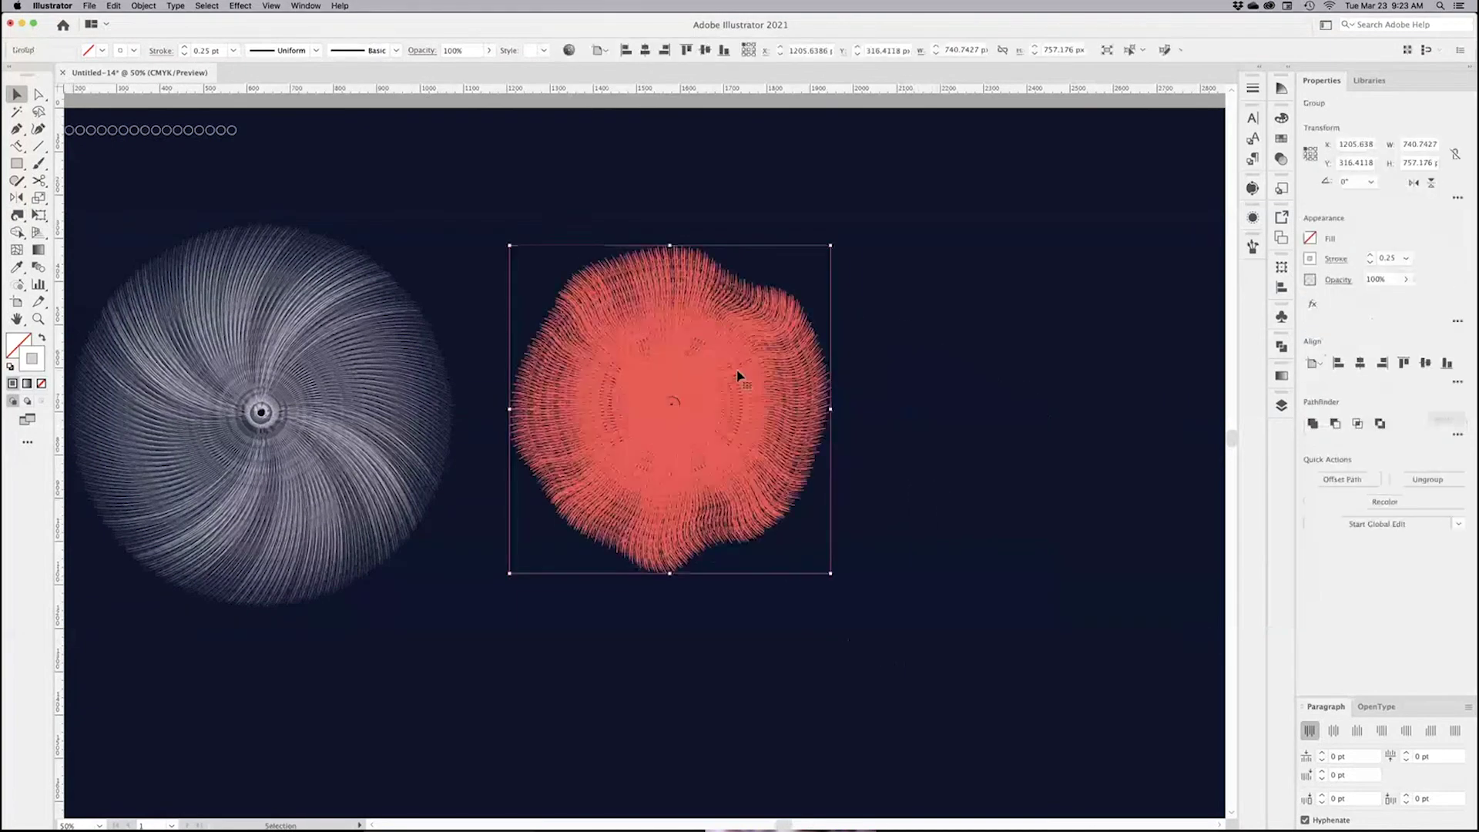
pyautogui.click(17, 215)
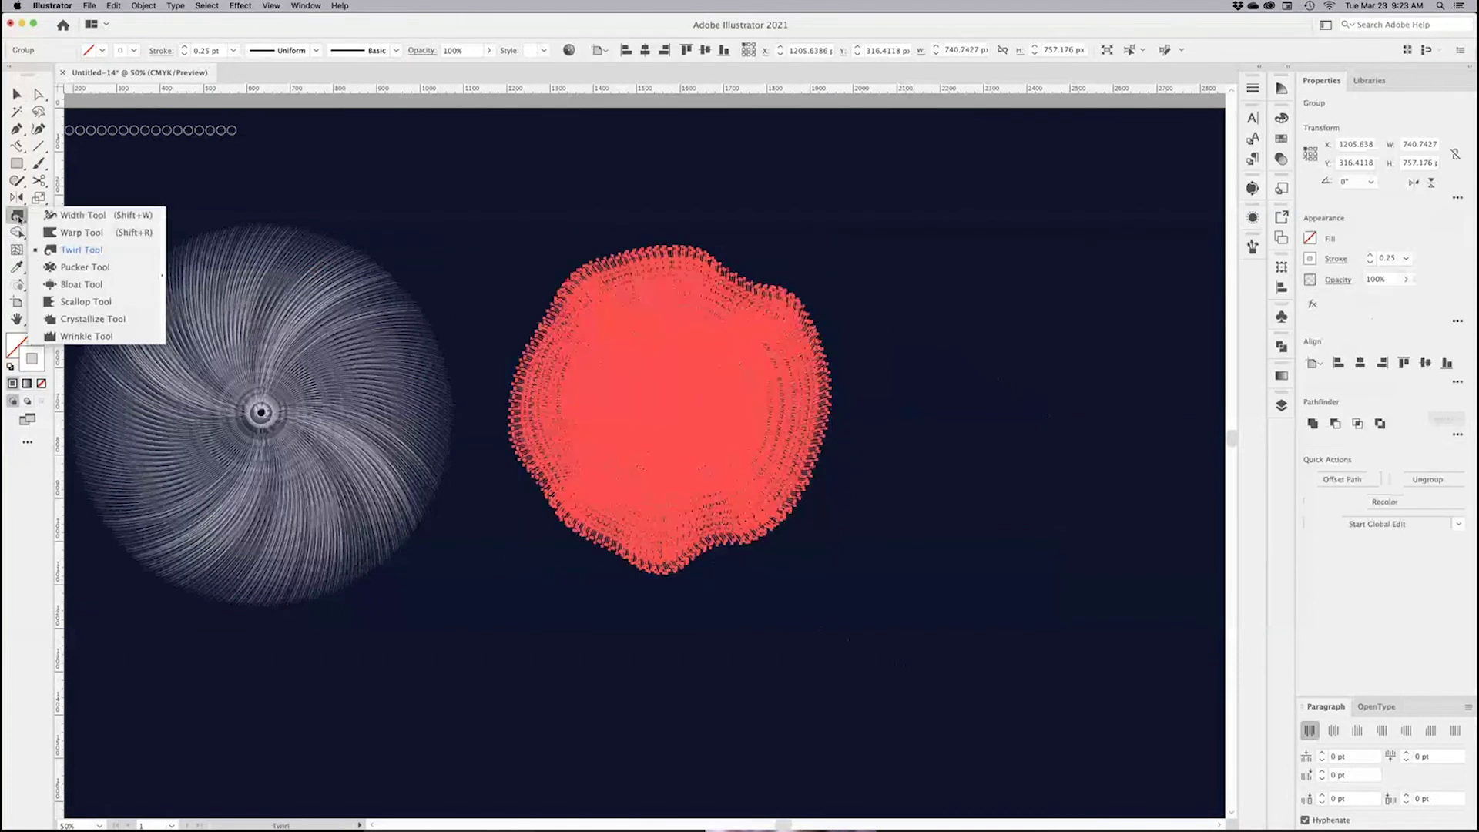
pyautogui.click(76, 271)
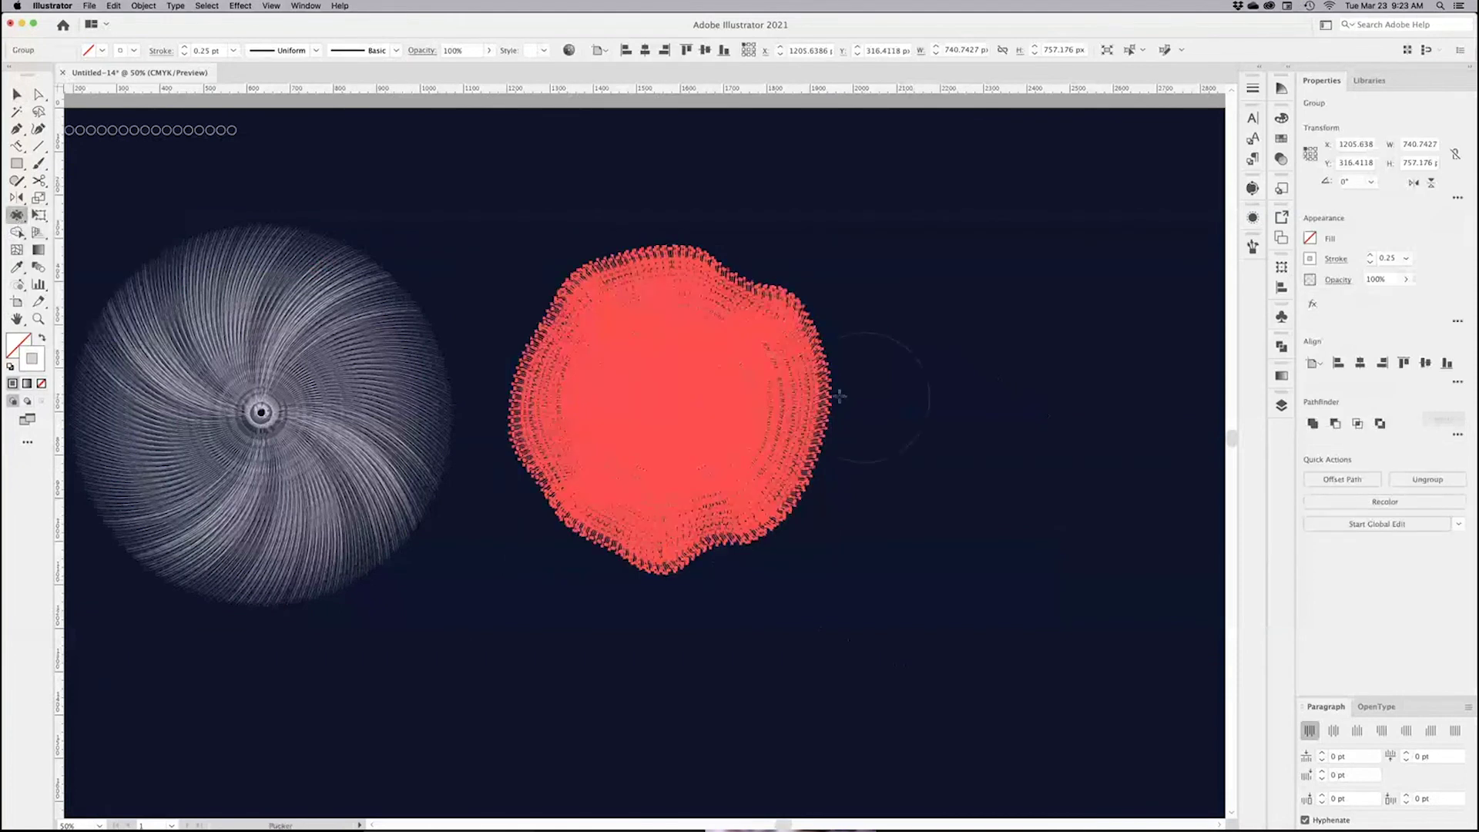
pyautogui.moveTo(828, 370)
pyautogui.mouseDown()
pyautogui.moveTo(901, 404)
pyautogui.moveTo(882, 401)
pyautogui.moveTo(875, 361)
pyautogui.moveTo(908, 323)
pyautogui.moveTo(892, 312)
pyautogui.moveTo(947, 274)
pyautogui.moveTo(885, 315)
pyautogui.mouseUp()
pyautogui.moveTo(720, 512)
pyautogui.mouseDown()
pyautogui.moveTo(804, 560)
pyautogui.moveTo(865, 620)
pyautogui.moveTo(786, 528)
pyautogui.moveTo(876, 638)
pyautogui.moveTo(790, 546)
pyautogui.moveTo(758, 562)
pyautogui.mouseUp()
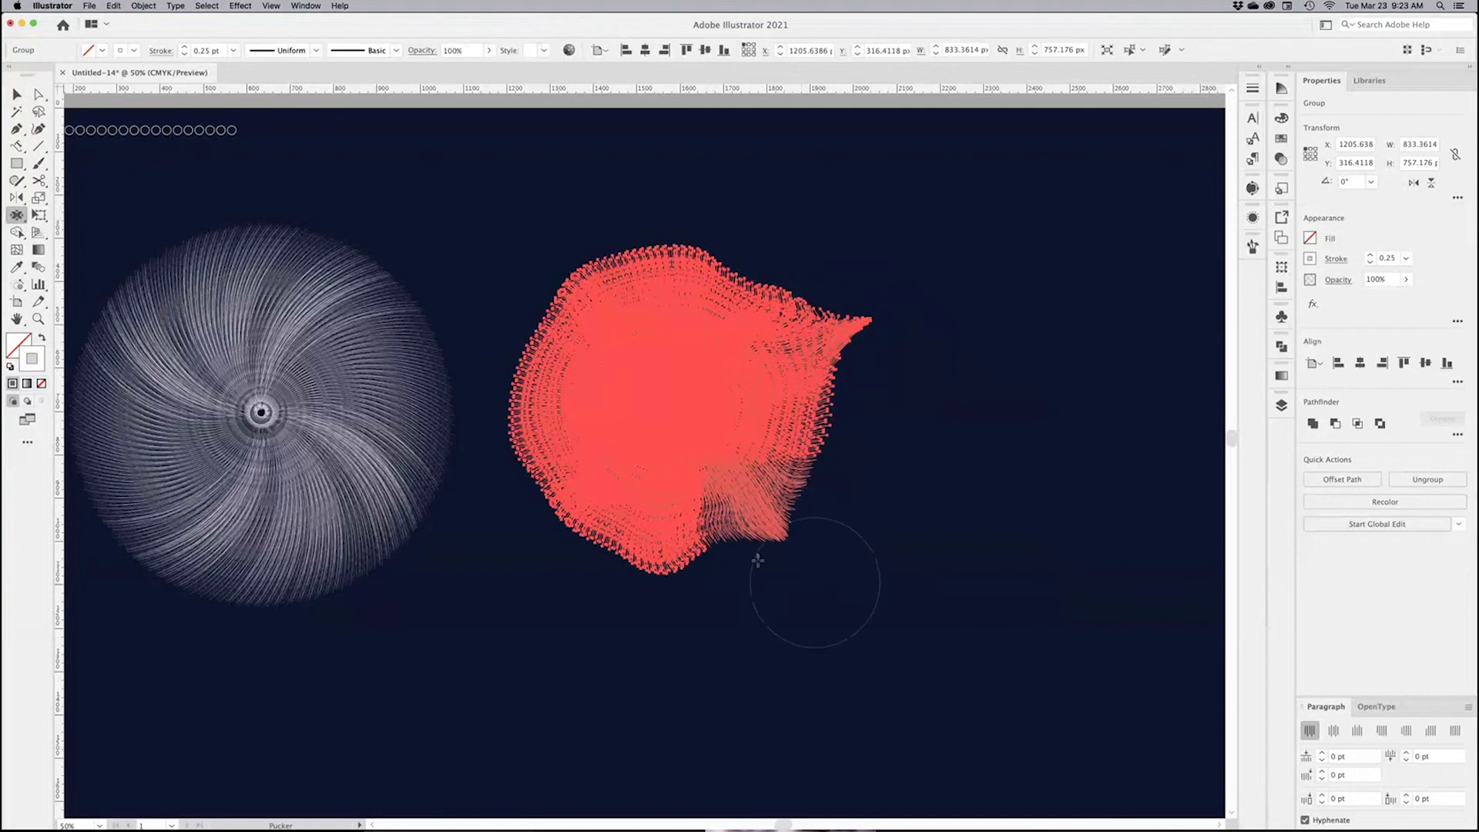
# Step: Pinch the bottom and lower-right edges into long spikes, pull out the upper-left lobe, then deselect
pyautogui.moveTo(627, 539); pyautogui.dragTo(612, 566)
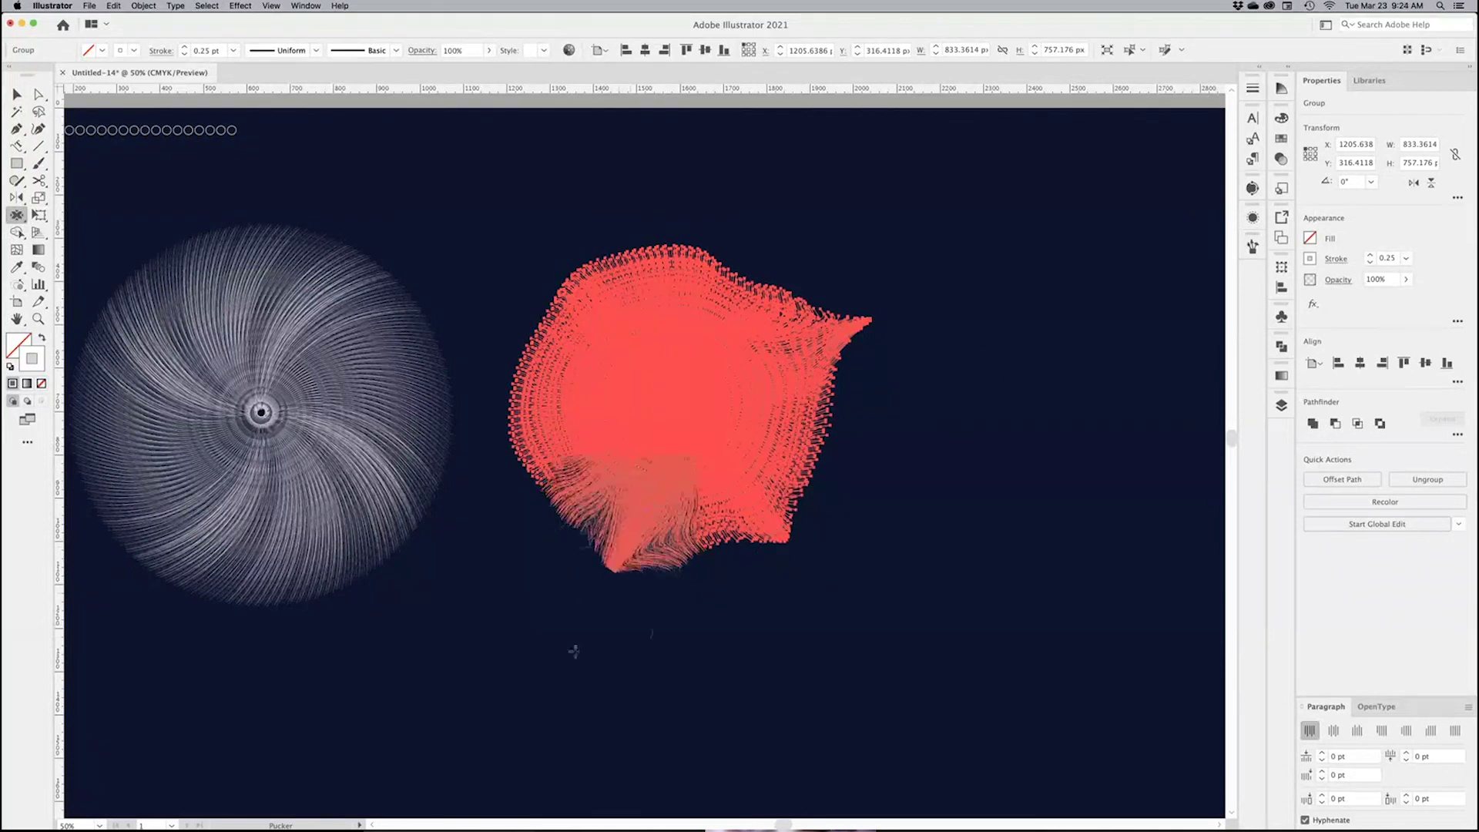
pyautogui.moveTo(776, 526)
pyautogui.mouseDown()
pyautogui.moveTo(798, 535)
pyautogui.moveTo(832, 594)
pyautogui.moveTo(742, 600)
pyautogui.mouseUp()
pyautogui.moveTo(611, 578); pyautogui.dragTo(609, 594)
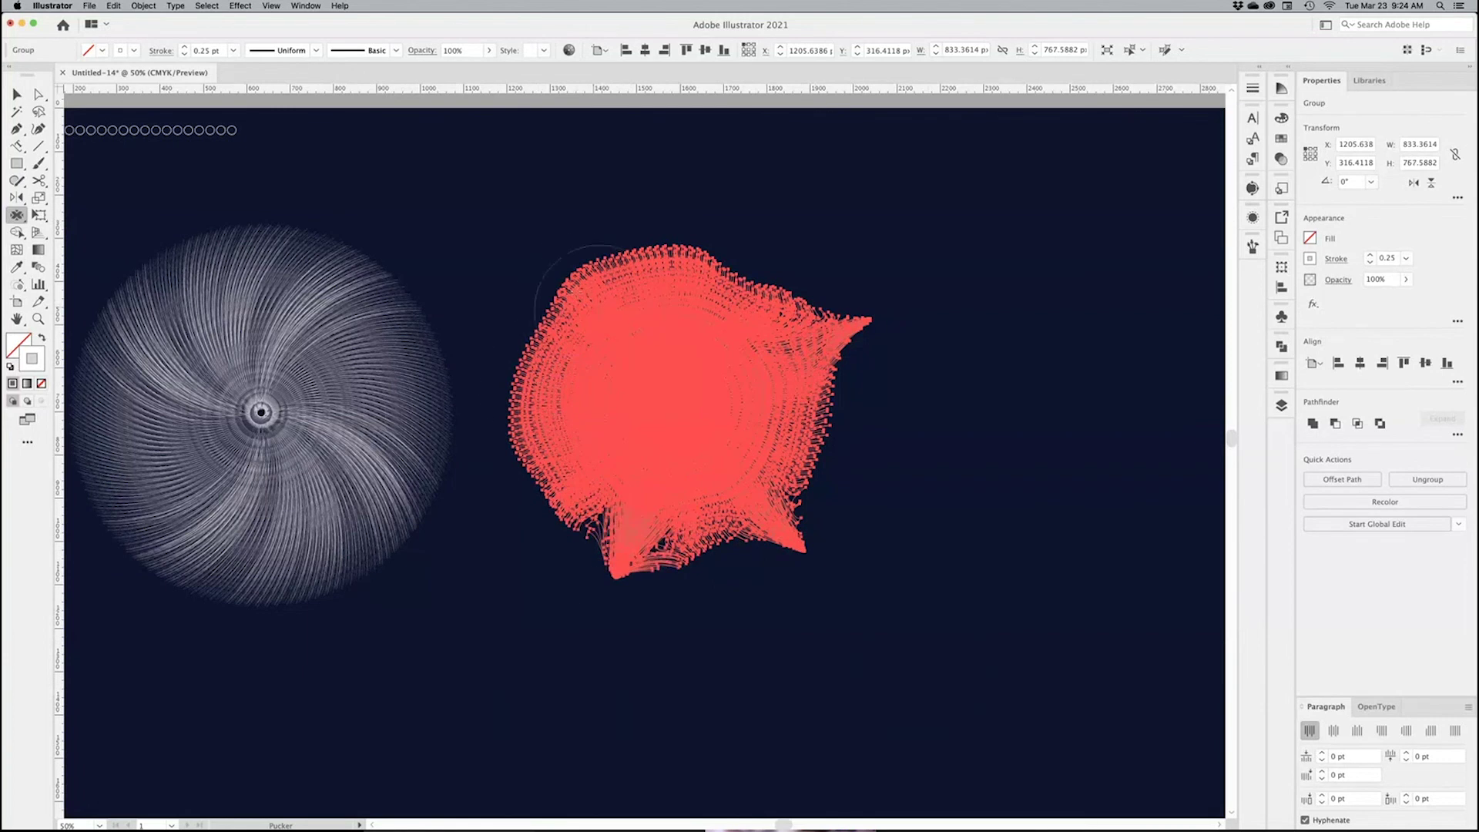
pyautogui.moveTo(593, 308)
pyautogui.mouseDown()
pyautogui.moveTo(561, 264)
pyautogui.moveTo(544, 270)
pyautogui.moveTo(482, 171)
pyautogui.moveTo(462, 169)
pyautogui.mouseUp()
pyautogui.click(16, 94)
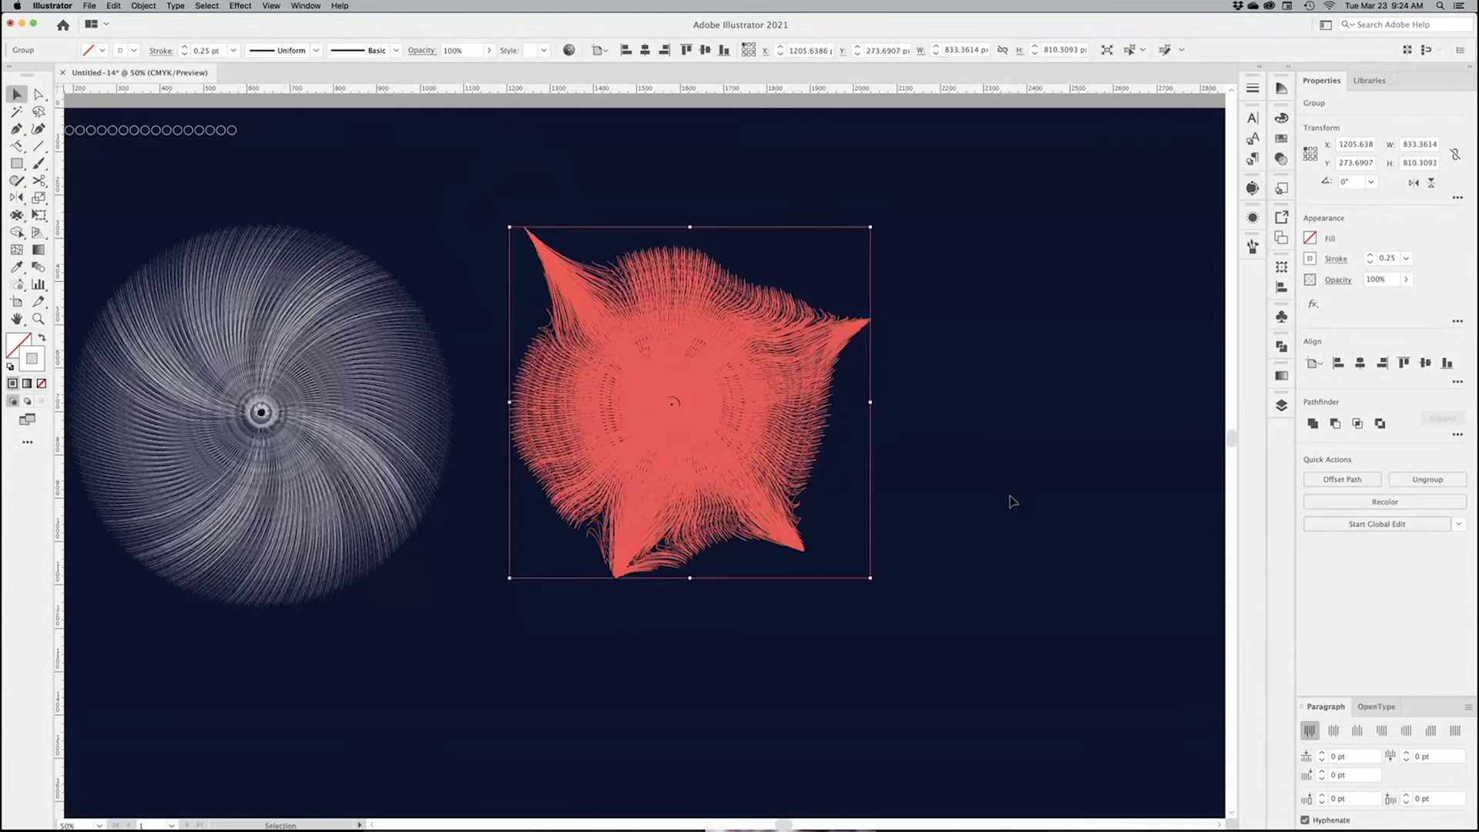
pyautogui.click(1005, 499)
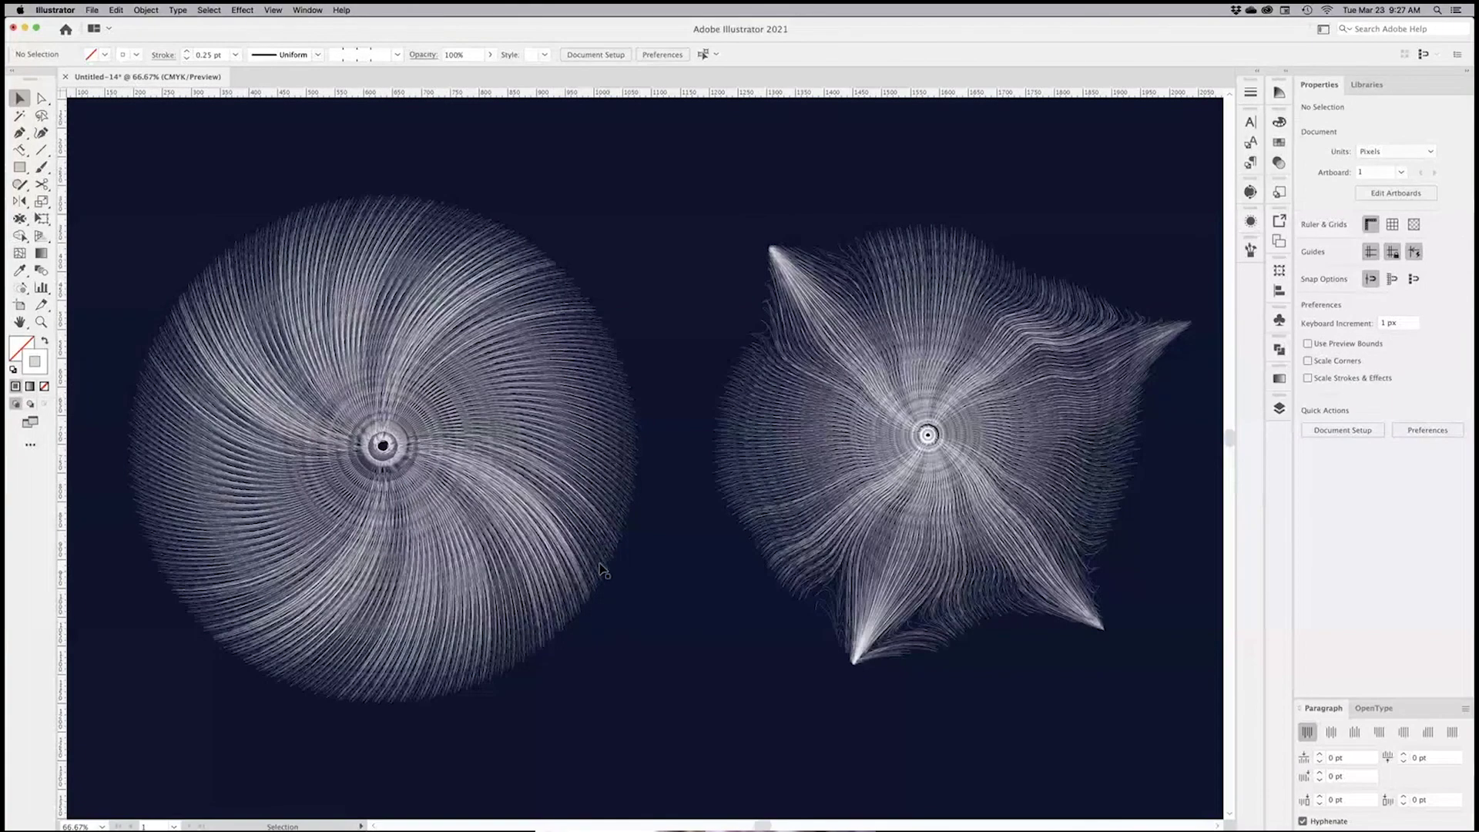
# Step: Apply a stroke gradient to the left swirled circle and set its left stop to CMYK light blue
pyautogui.click(599, 569)
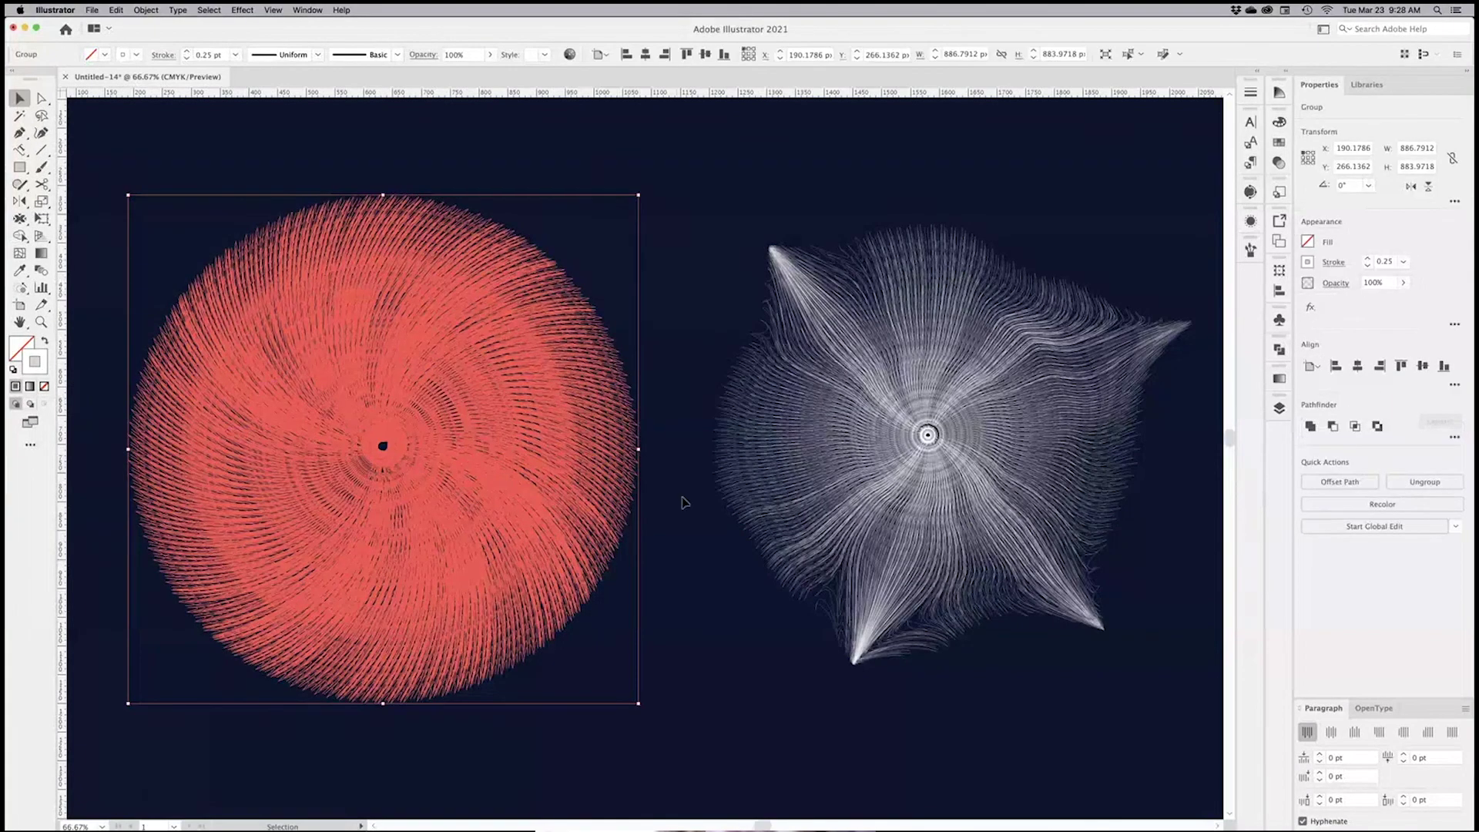
pyautogui.click(1279, 380)
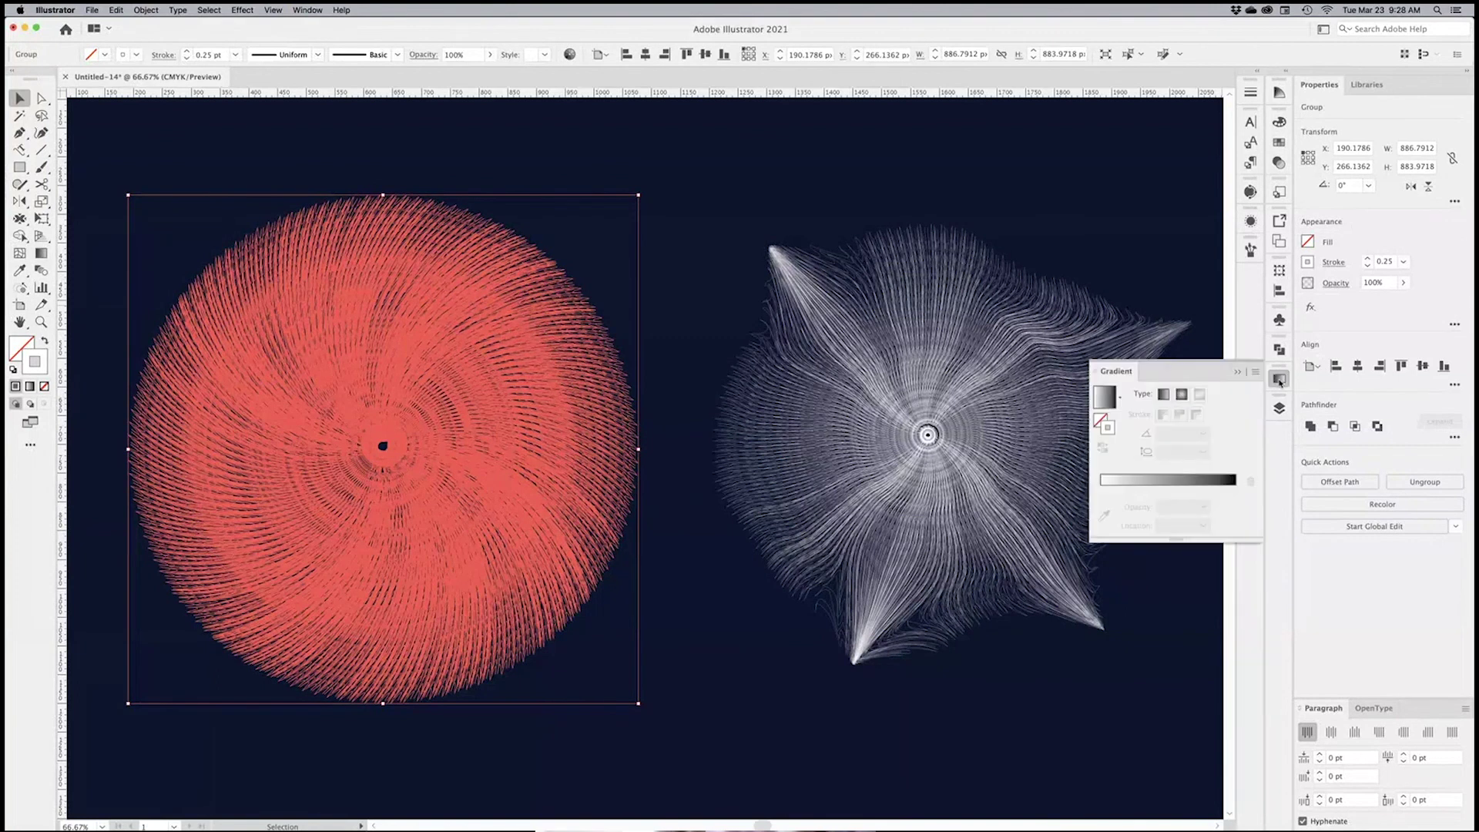
pyautogui.click(1104, 399)
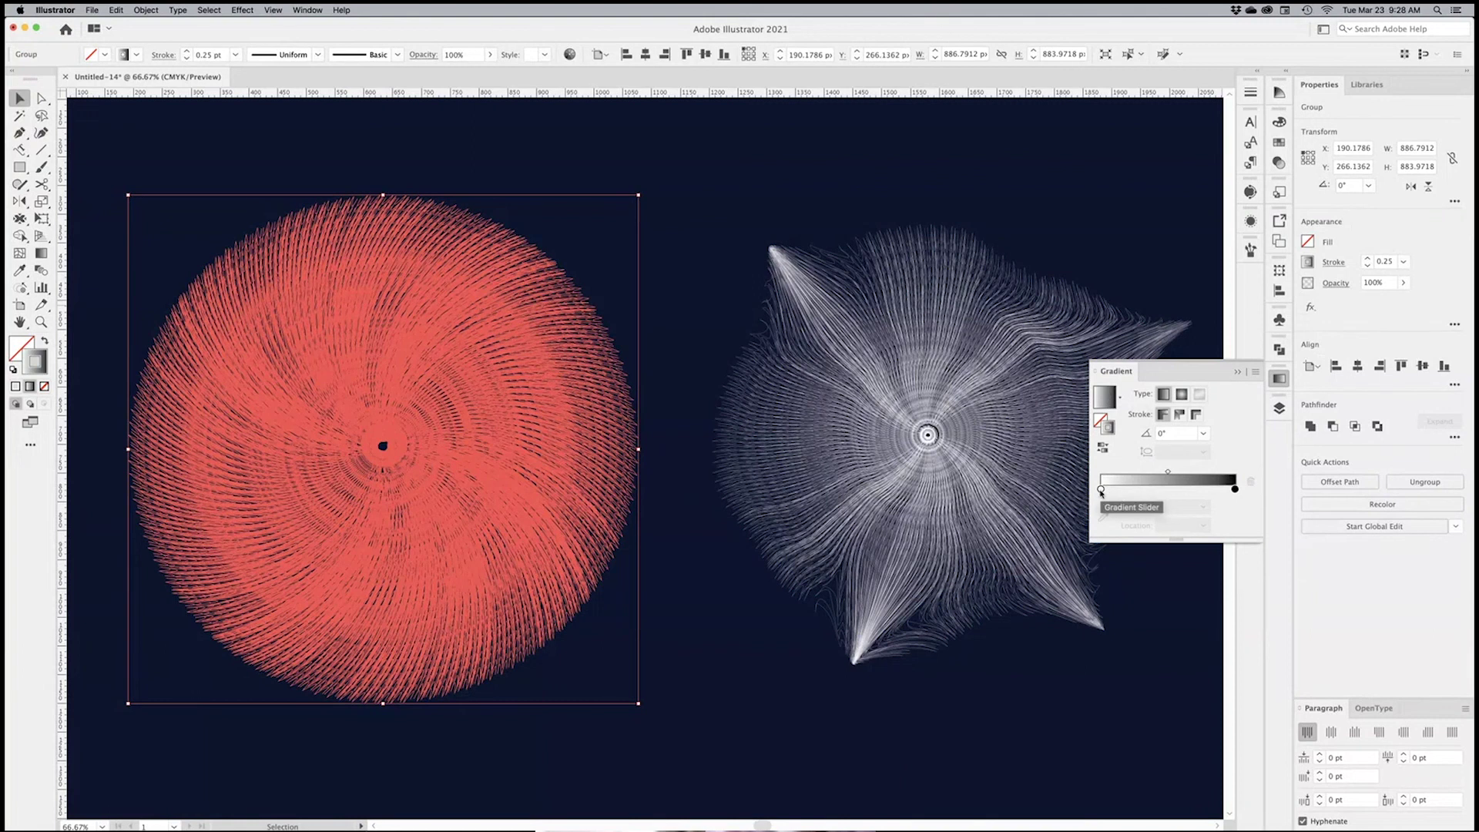
pyautogui.doubleClick(1101, 490)
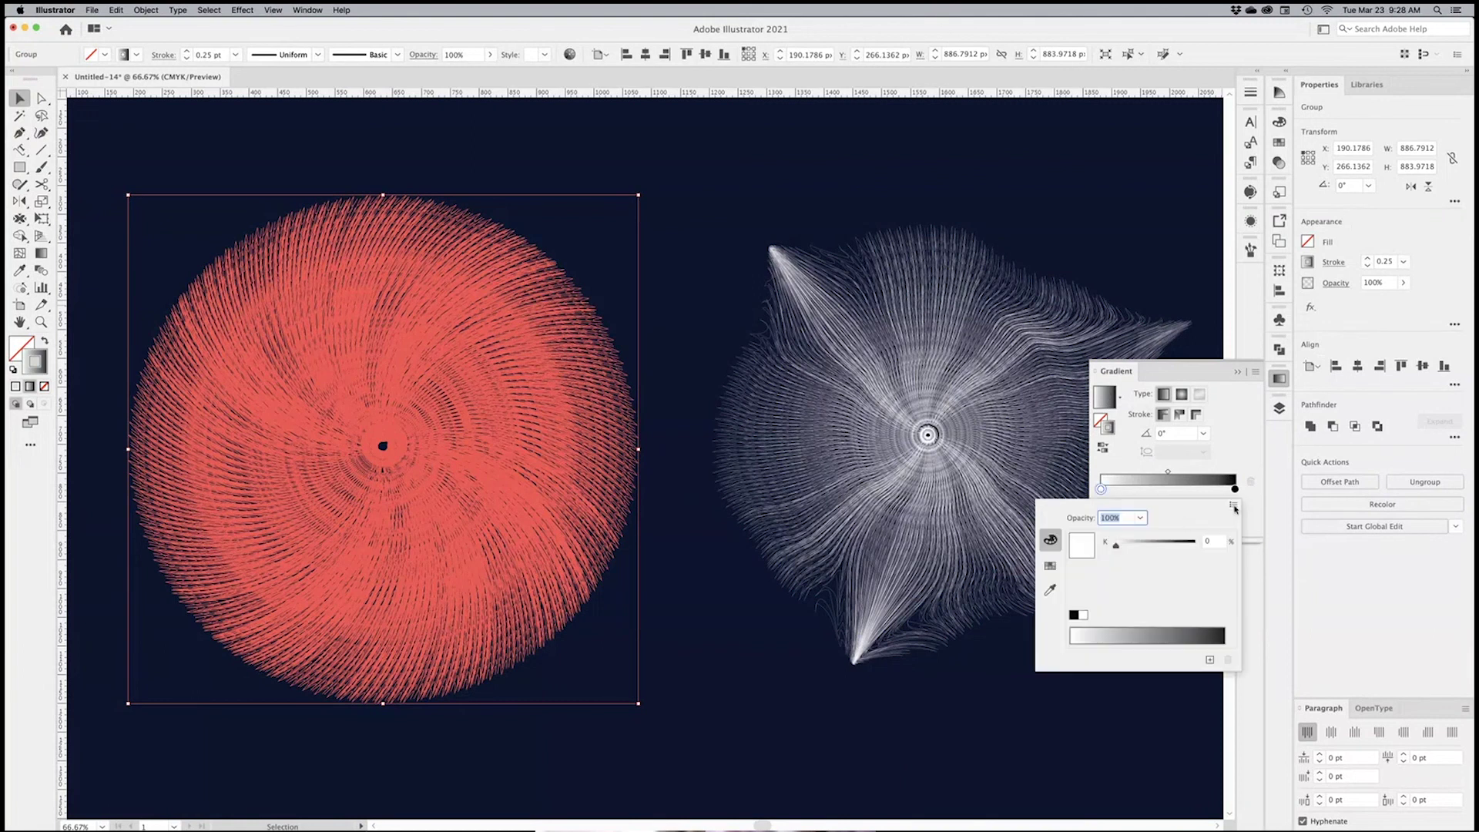
pyautogui.click(1234, 506)
pyautogui.click(1252, 546)
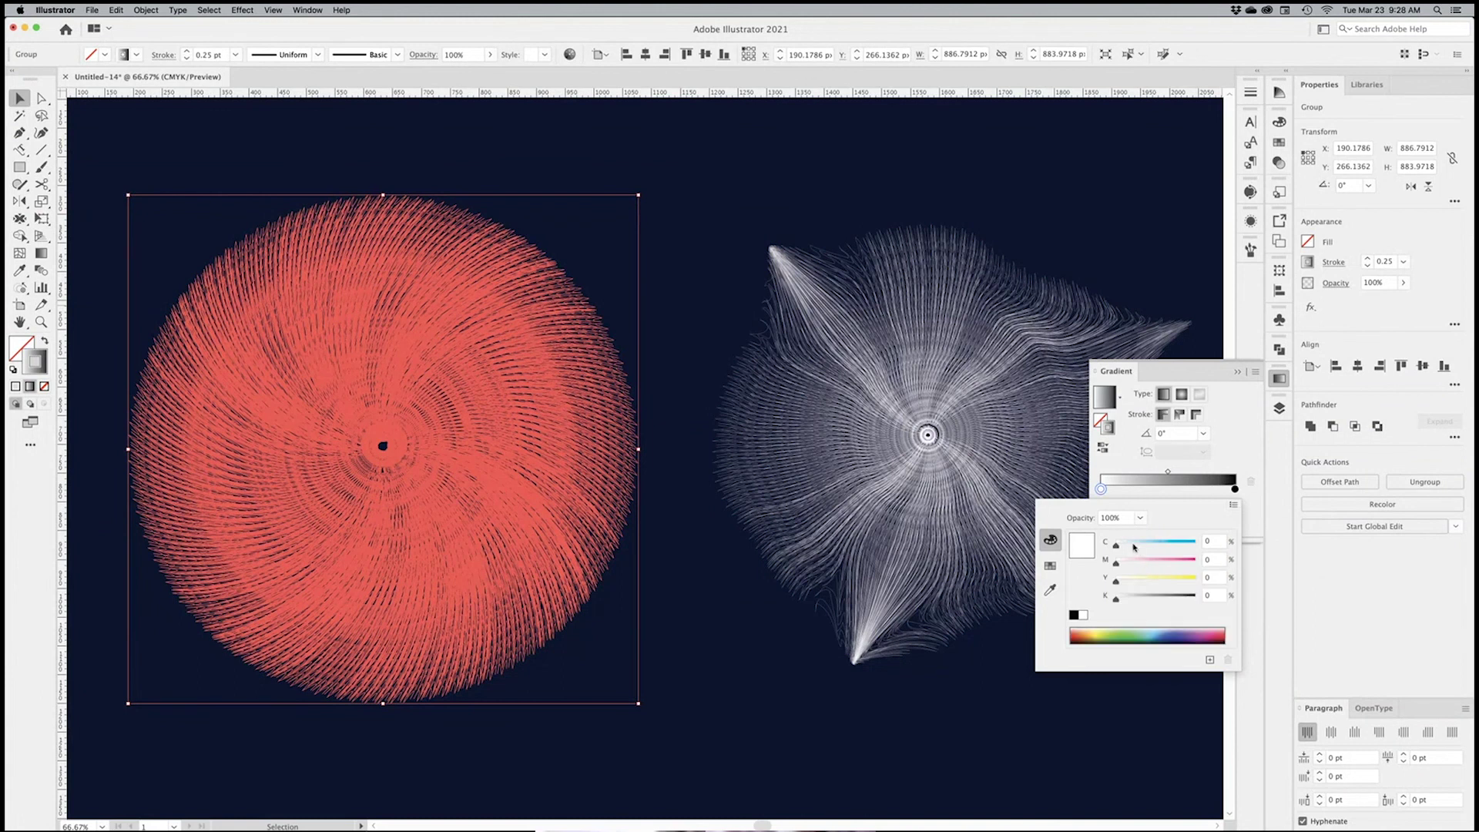
pyautogui.click(1133, 546)
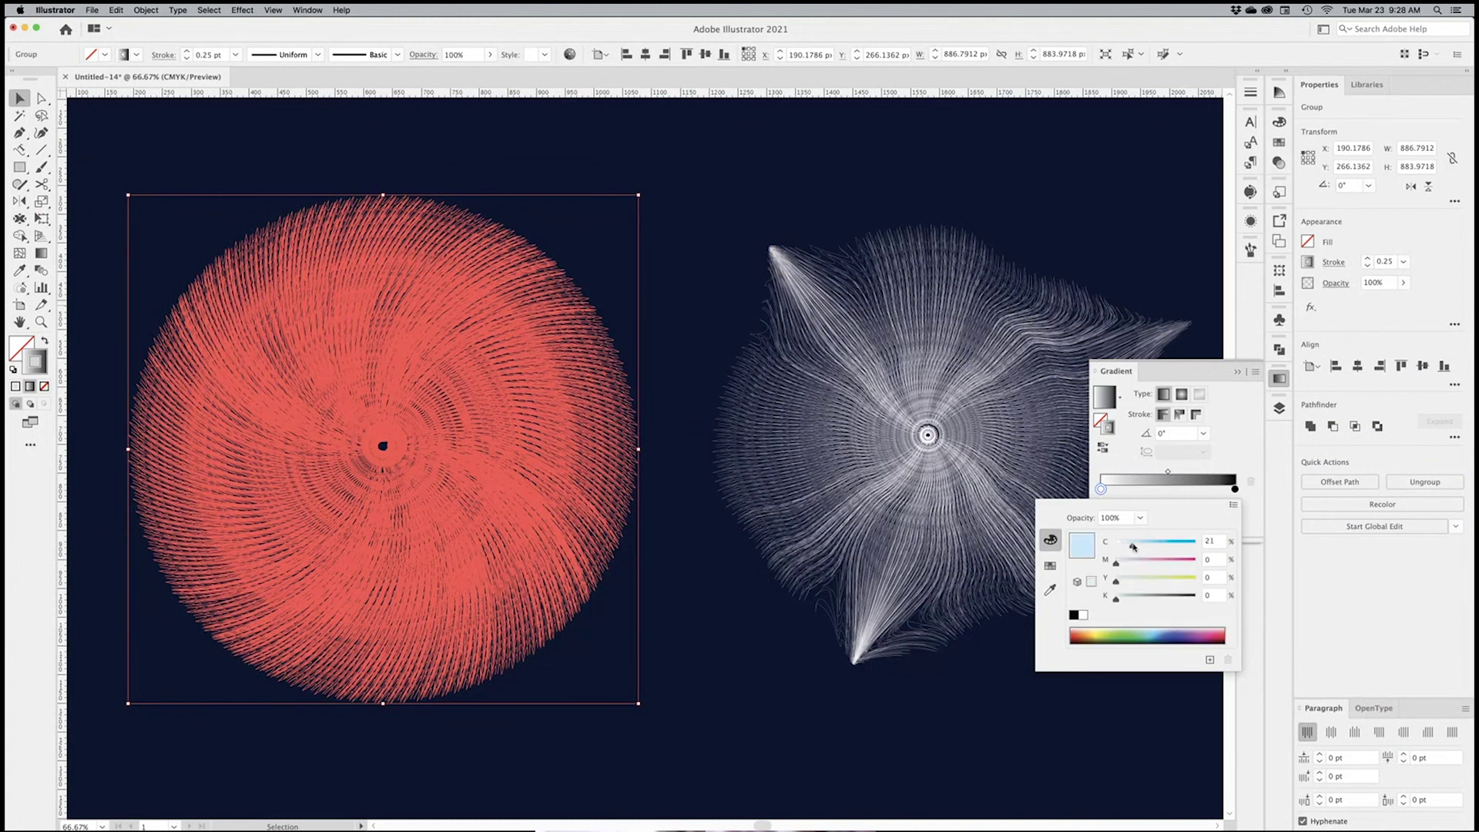
pyautogui.click(1235, 490)
# Step: Set the right gradient stop to CMYK teal (C83 M0 Y33 K0)
pyautogui.doubleClick(1235, 489)
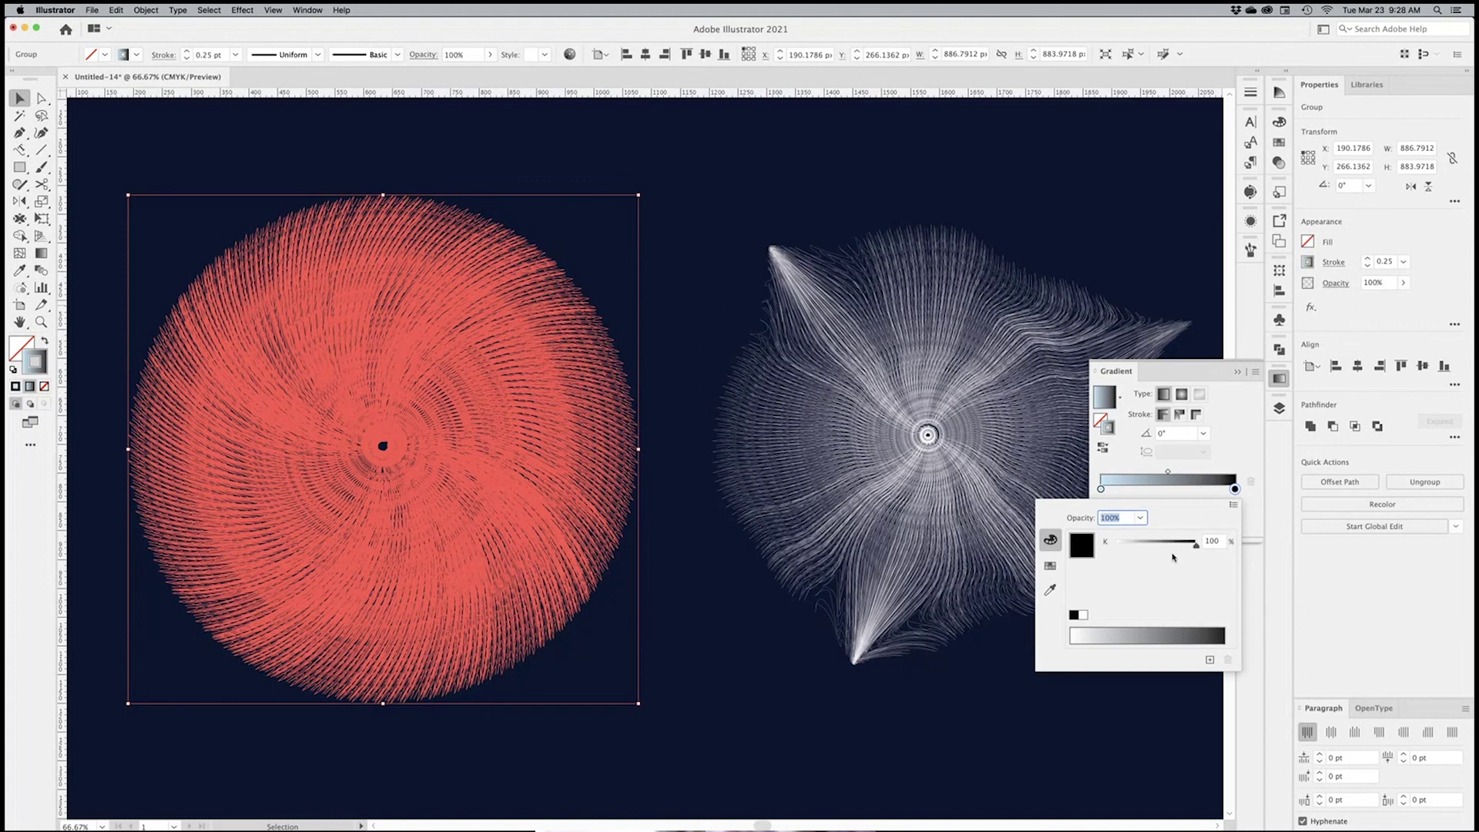
pyautogui.click(1233, 505)
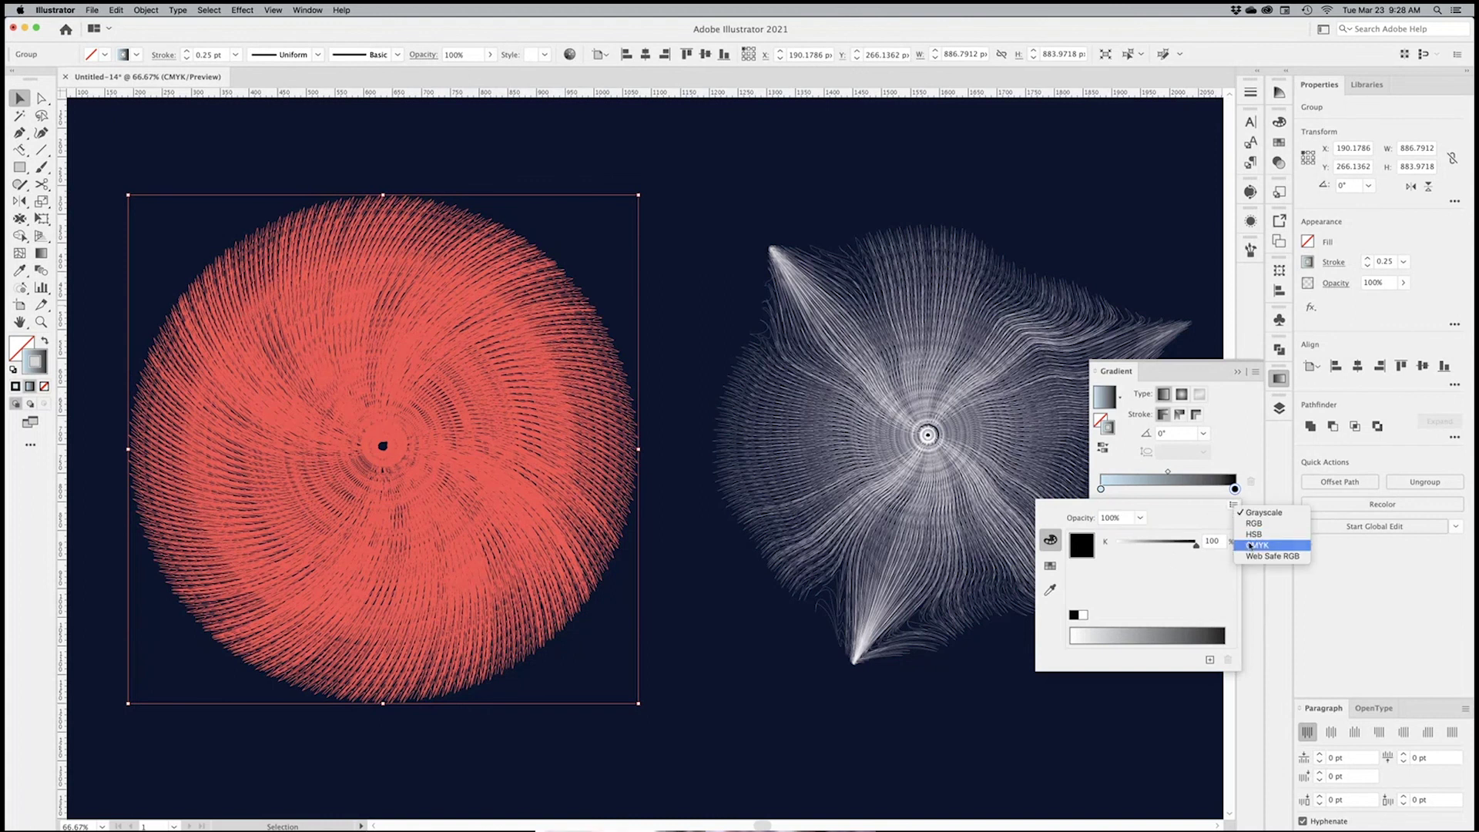
pyautogui.click(1223, 555)
pyautogui.click(1196, 560)
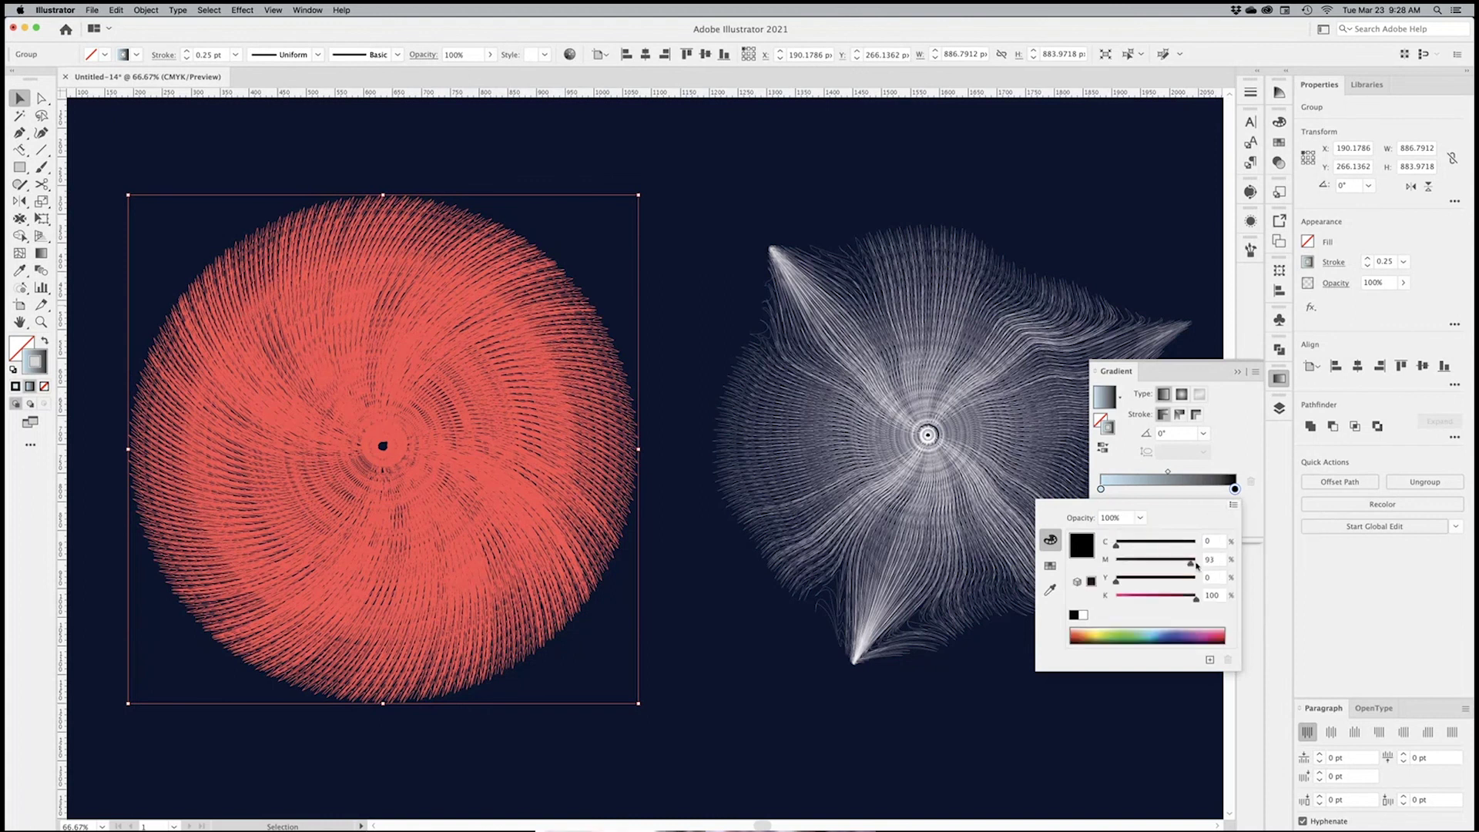
pyautogui.moveTo(1198, 564); pyautogui.dragTo(1137, 564)
pyautogui.click(1193, 543)
pyautogui.click(1168, 582)
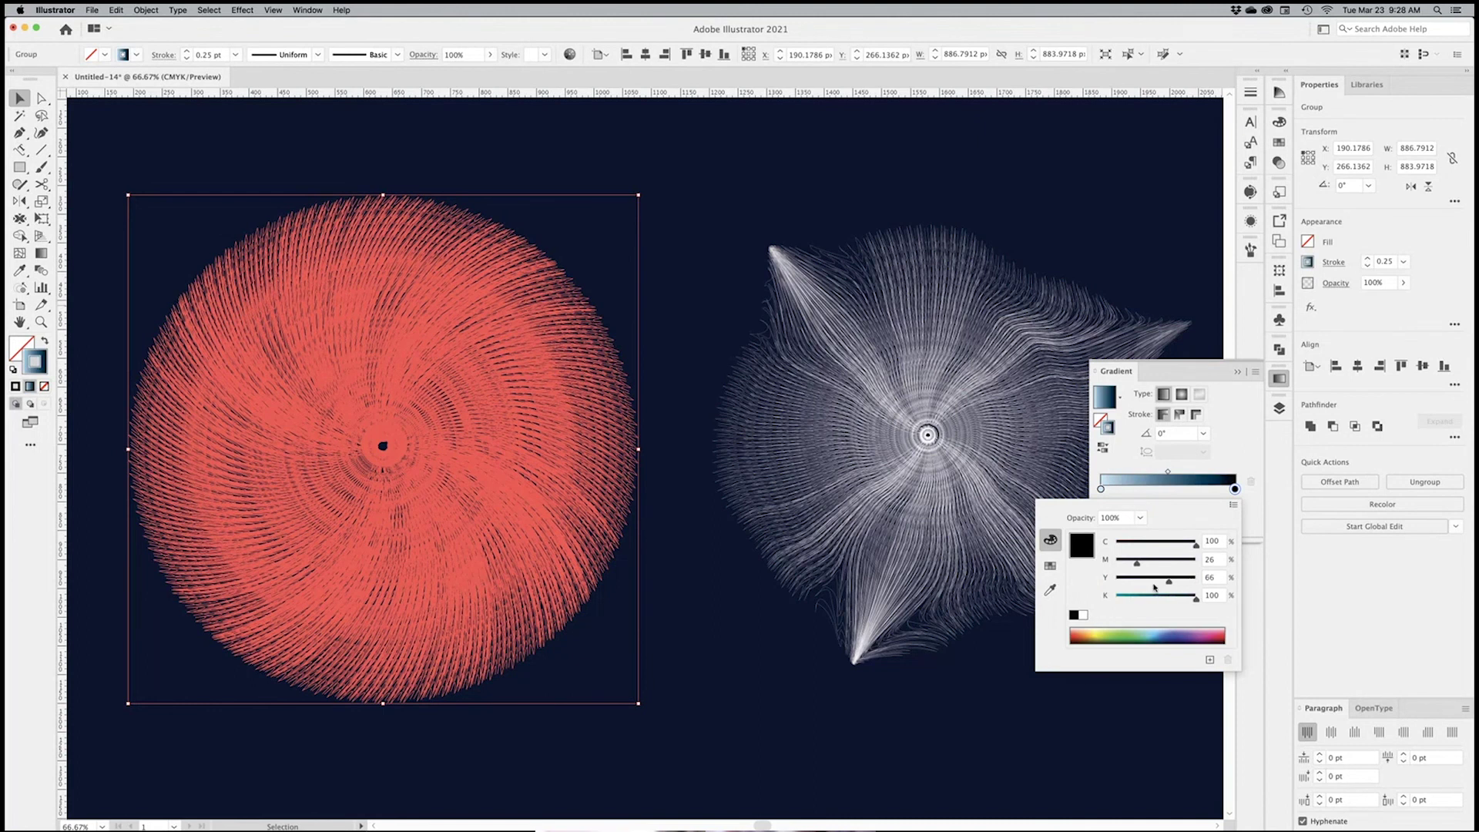
pyautogui.click(1116, 596)
pyautogui.moveTo(1137, 563)
pyautogui.mouseDown()
pyautogui.moveTo(1105, 563)
pyautogui.moveTo(1150, 582)
pyautogui.moveTo(1193, 546)
pyautogui.moveTo(1142, 583)
pyautogui.mouseUp()
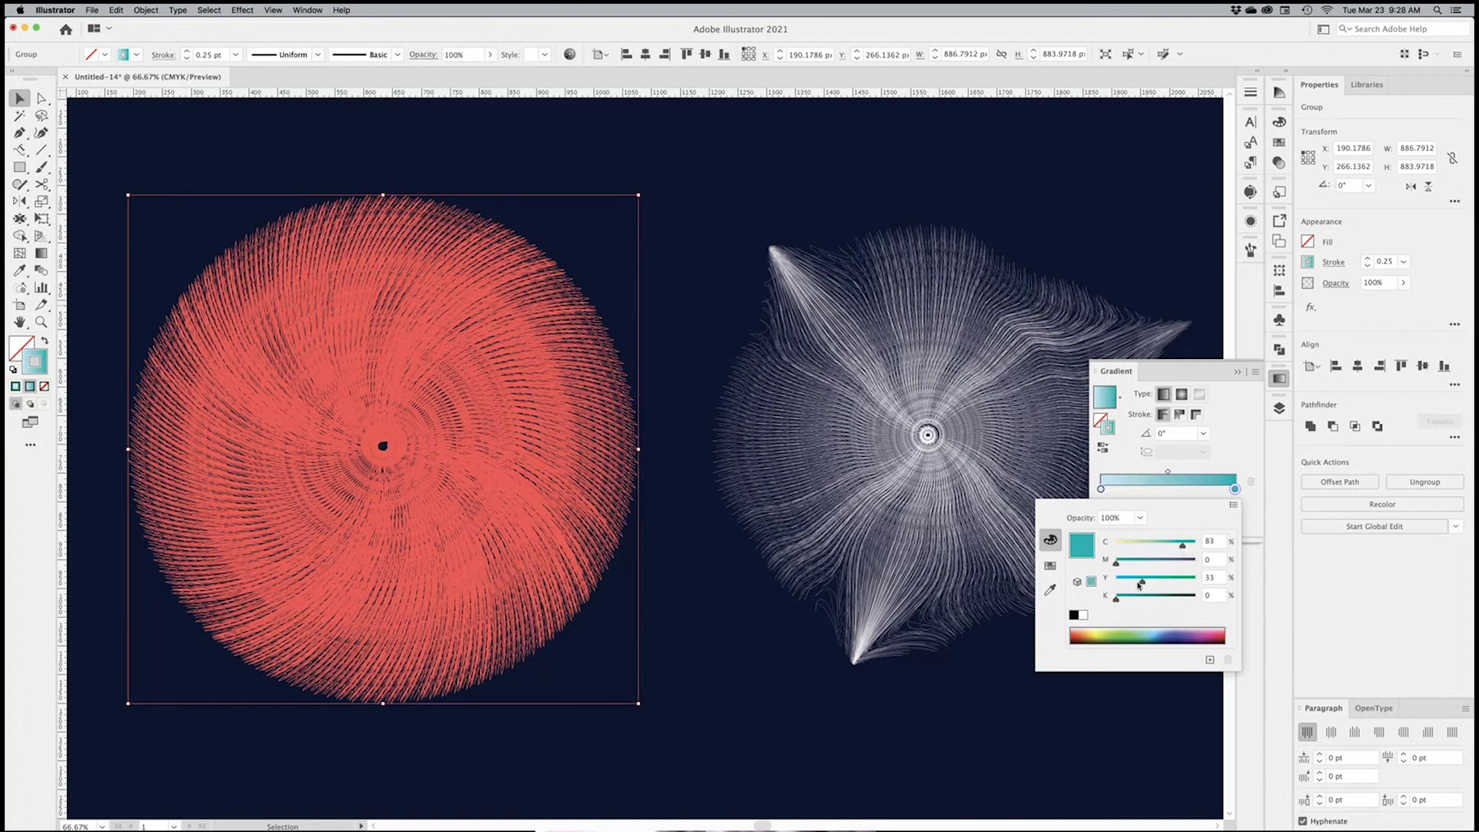
pyautogui.click(755, 715)
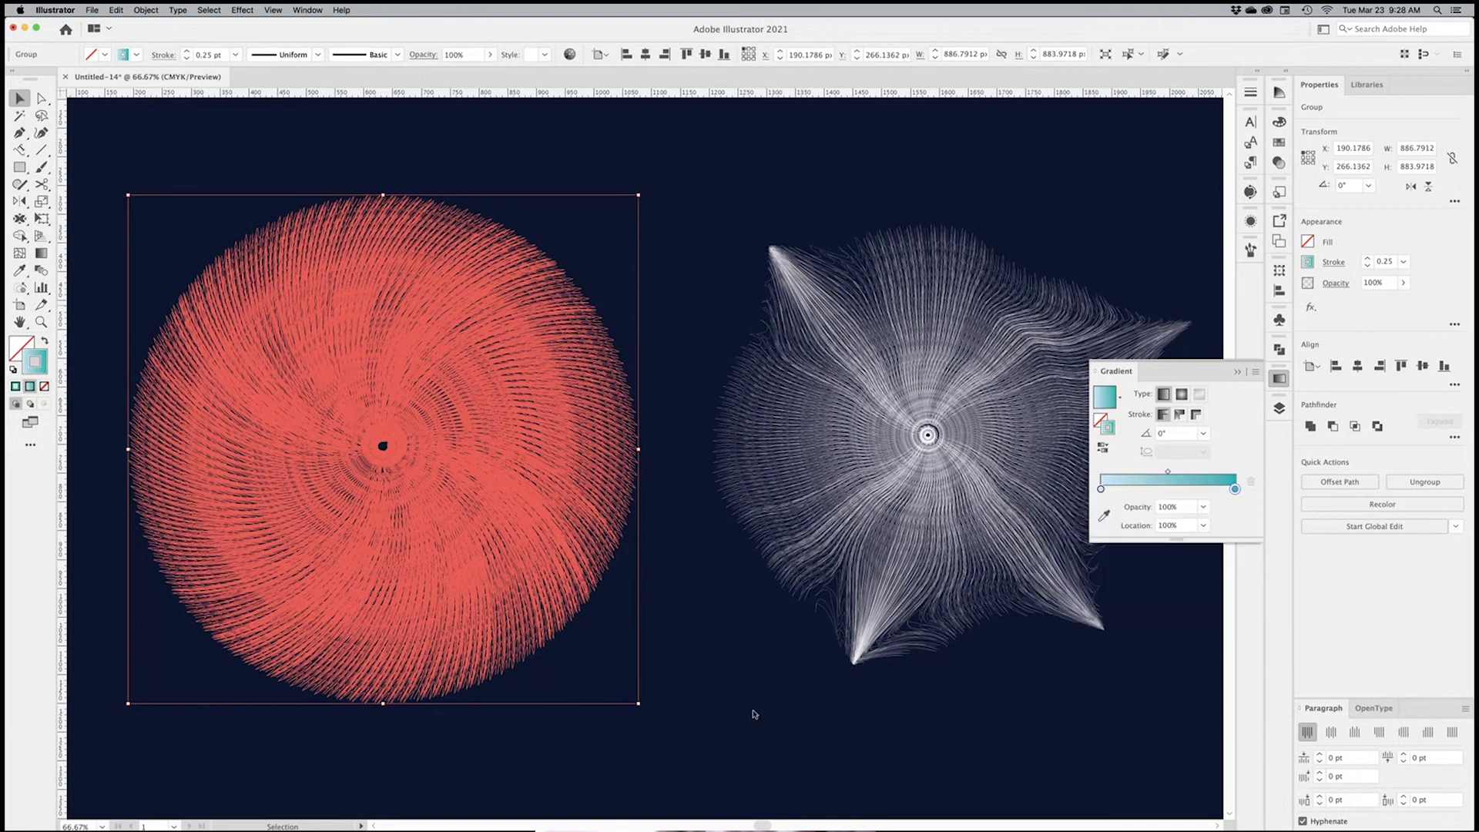
# Step: Select the starburst group and set its left gradient stop to pure yellow (Y100)
pyautogui.click(712, 644)
pyautogui.press('space')
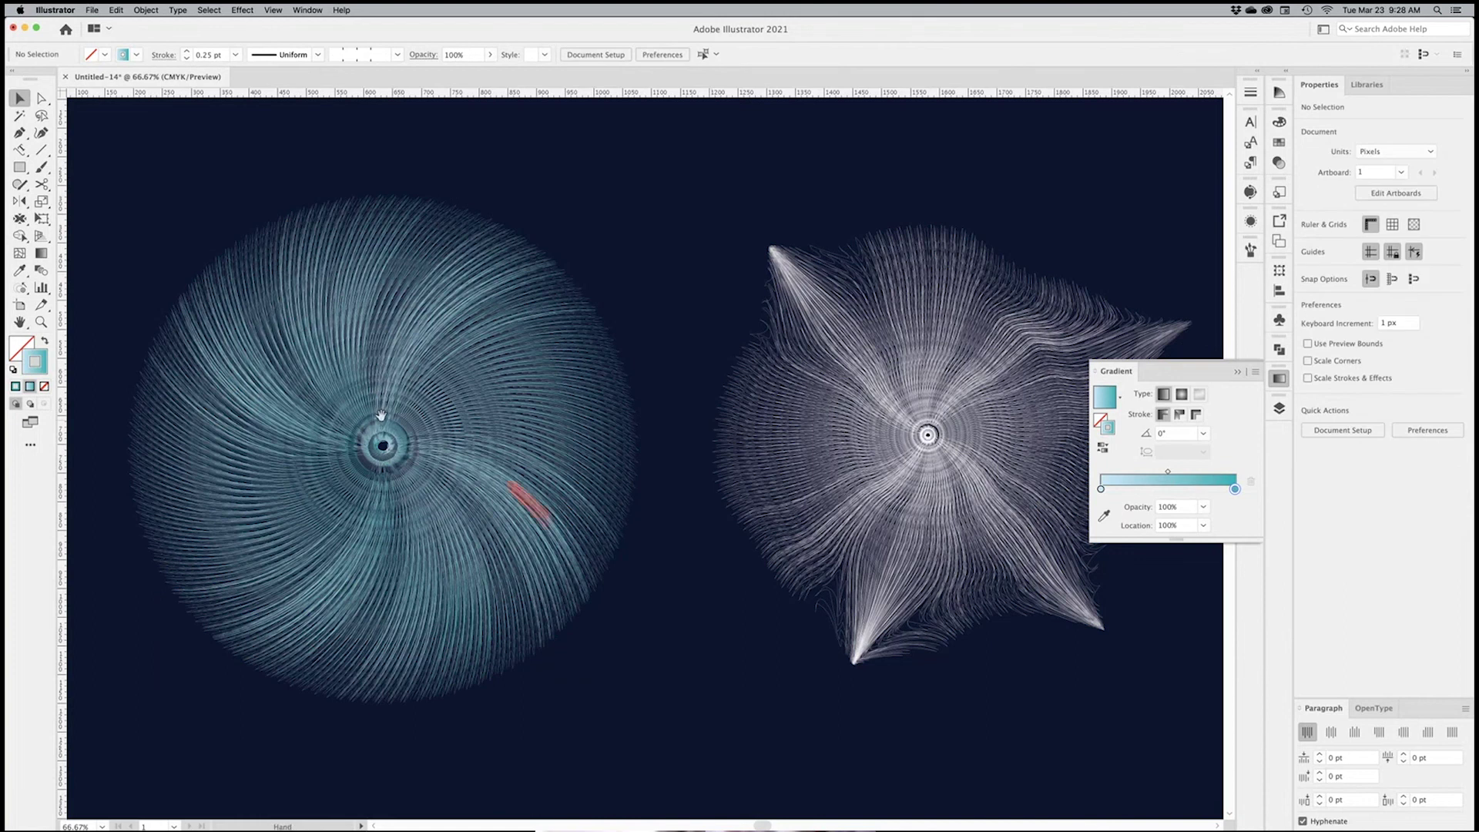
pyautogui.moveTo(381, 416); pyautogui.dragTo(745, 427)
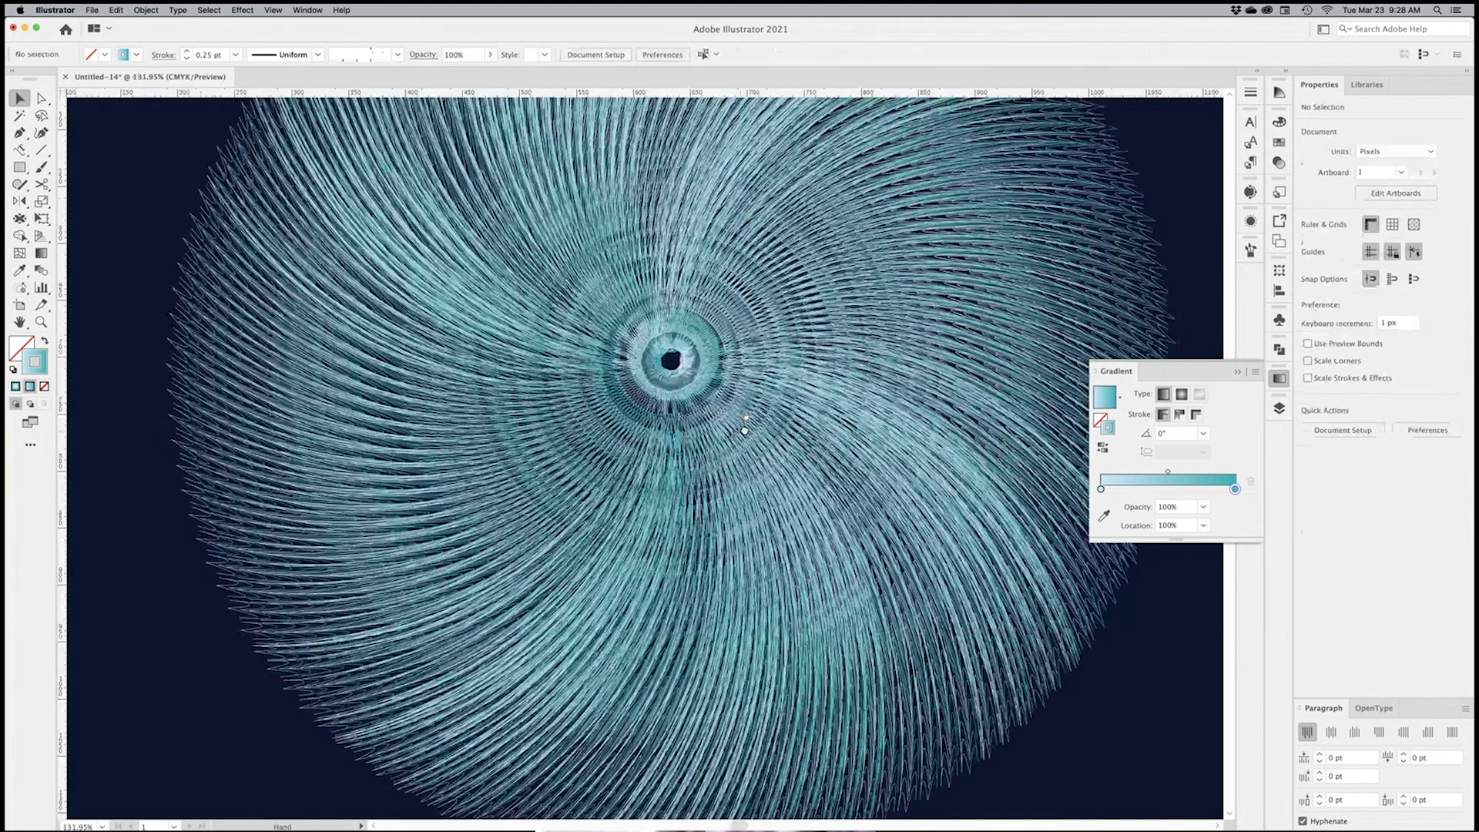
pyautogui.press('super+1')
pyautogui.click(768, 466)
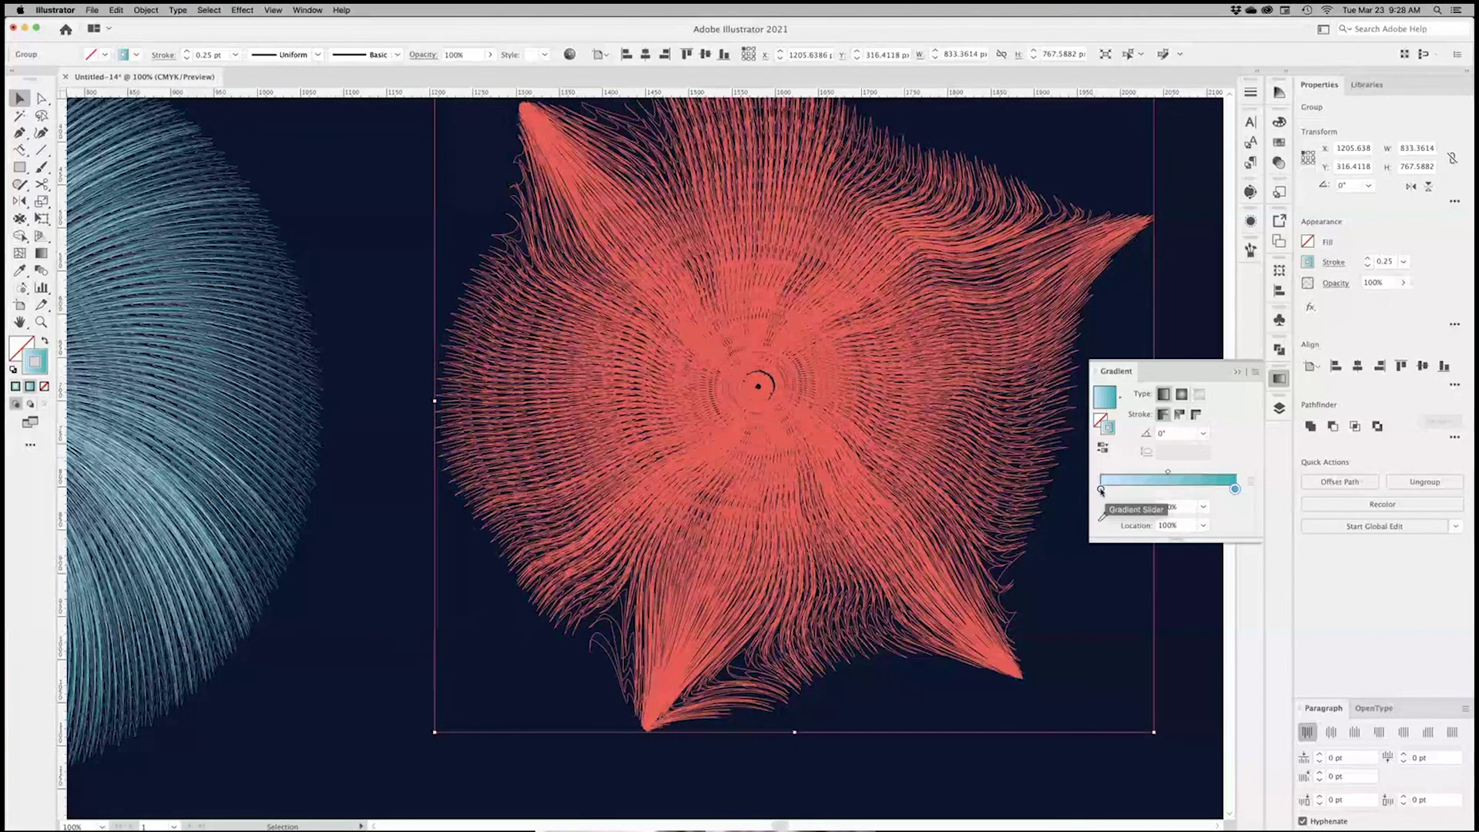
pyautogui.click(1101, 488)
pyautogui.doubleClick(1100, 489)
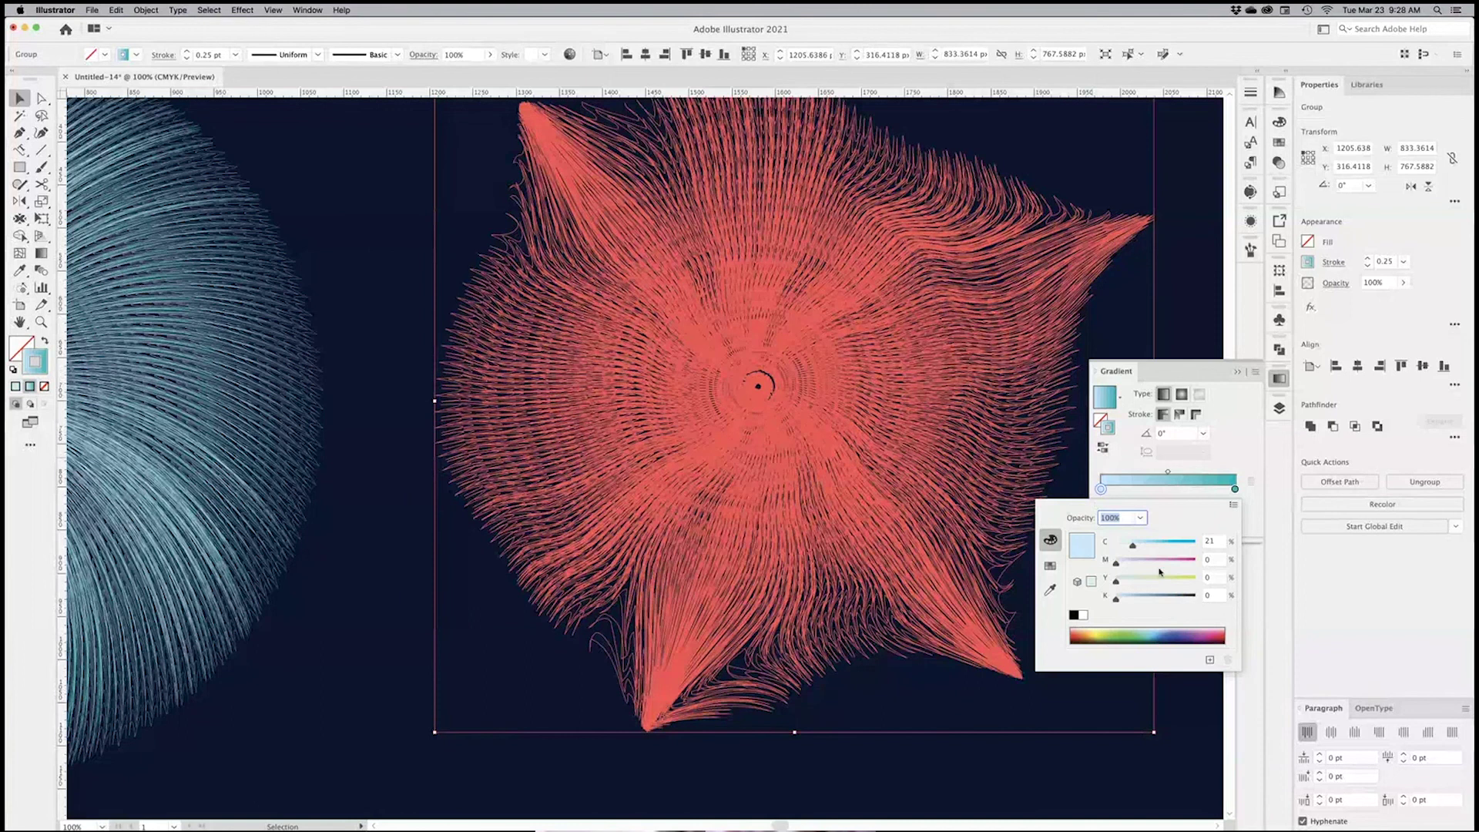
pyautogui.moveTo(1170, 580); pyautogui.dragTo(1211, 581)
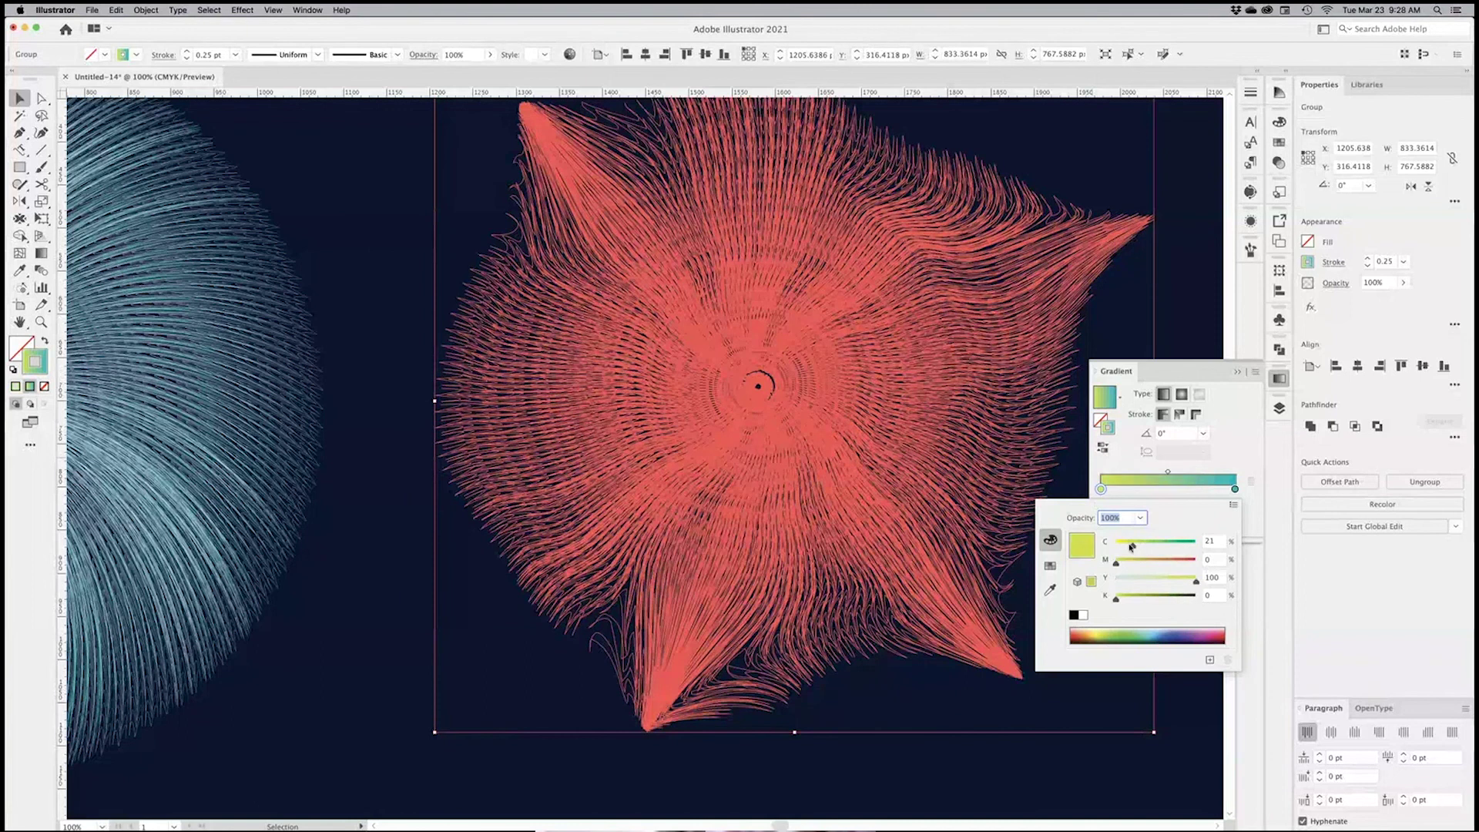
pyautogui.moveTo(1130, 546); pyautogui.dragTo(1109, 546)
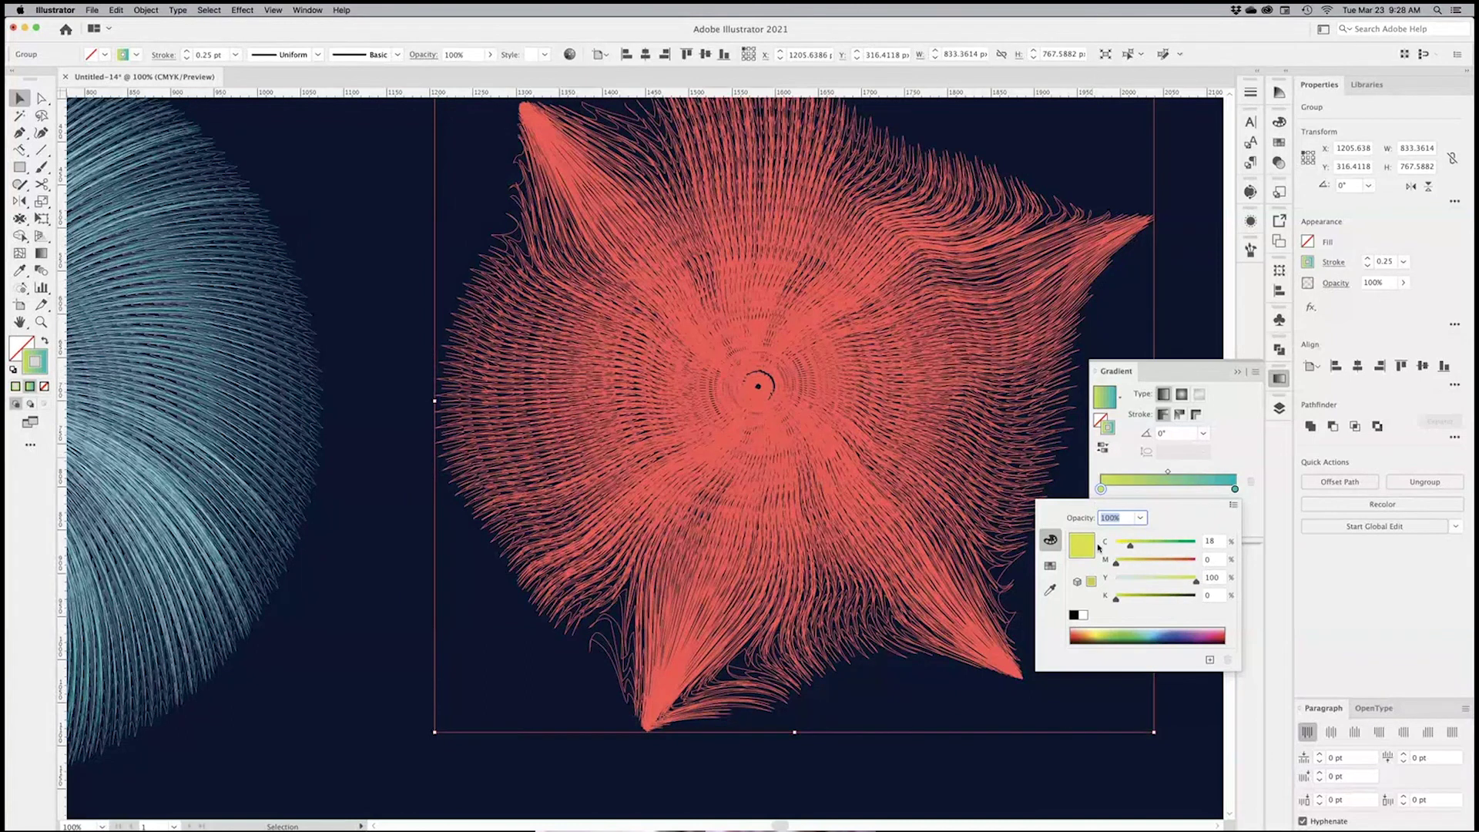
# Step: Set the starburst's right gradient stop to pinkish red (M100 Y33)
pyautogui.click(1234, 489)
pyautogui.doubleClick(1235, 490)
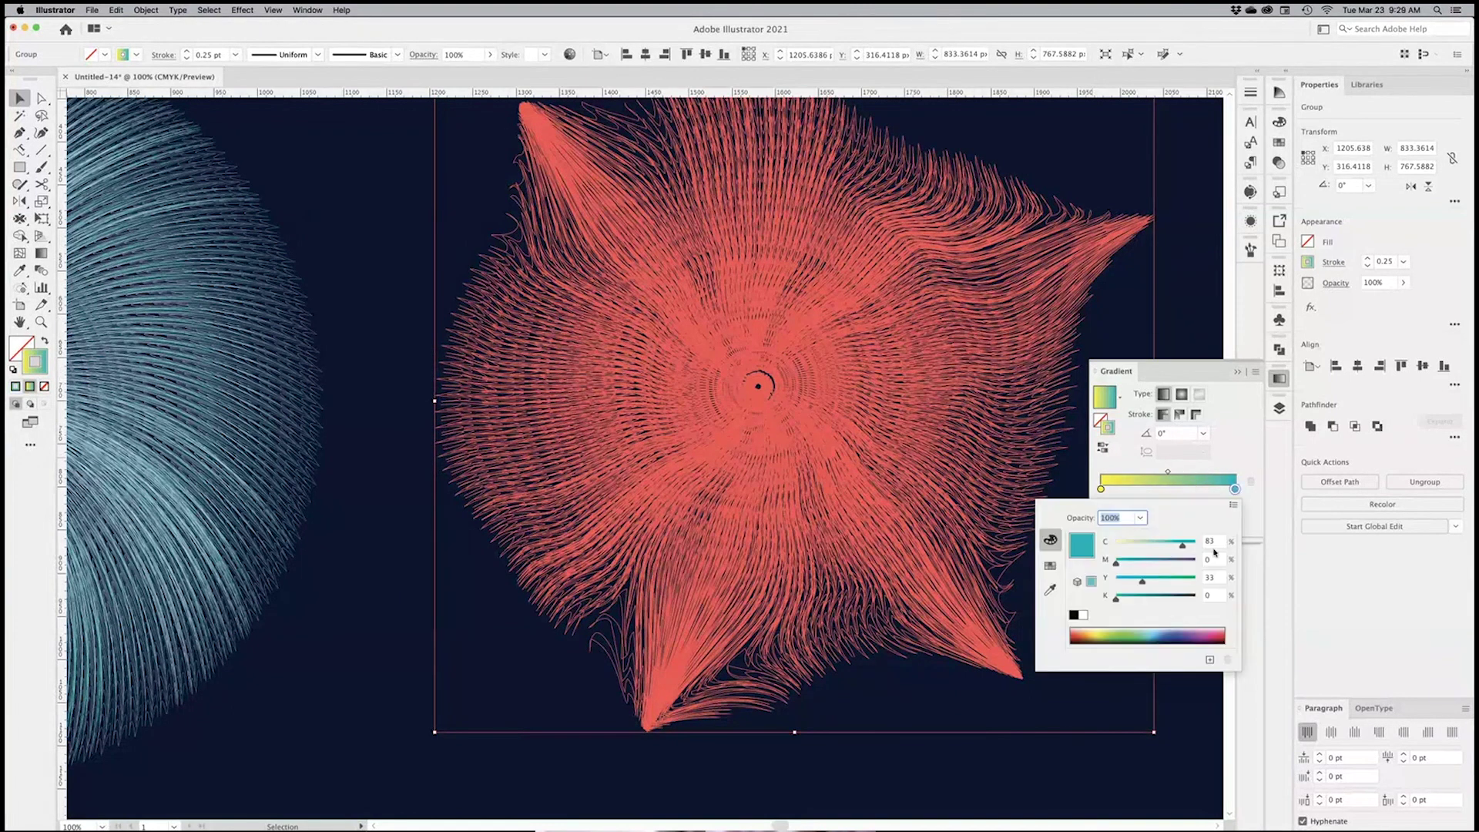
pyautogui.moveTo(1179, 545); pyautogui.dragTo(1077, 546)
pyautogui.moveTo(1169, 562); pyautogui.dragTo(1211, 582)
pyautogui.click(967, 750)
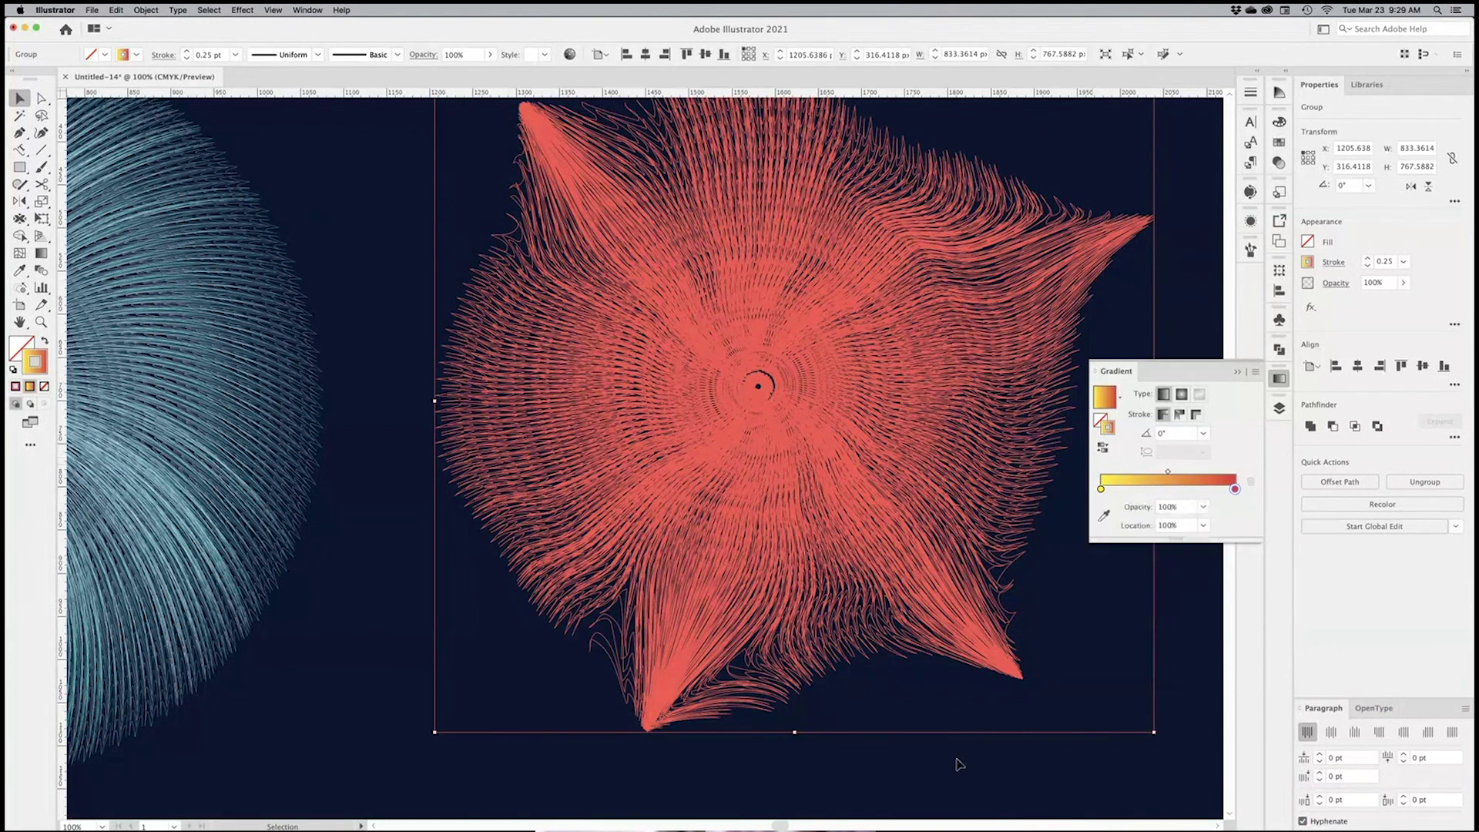
# Step: Zoom in on the starburst's yellow spikes, then zoom out to 66.67% showing both creatures
pyautogui.click(955, 753)
pyautogui.press('z')
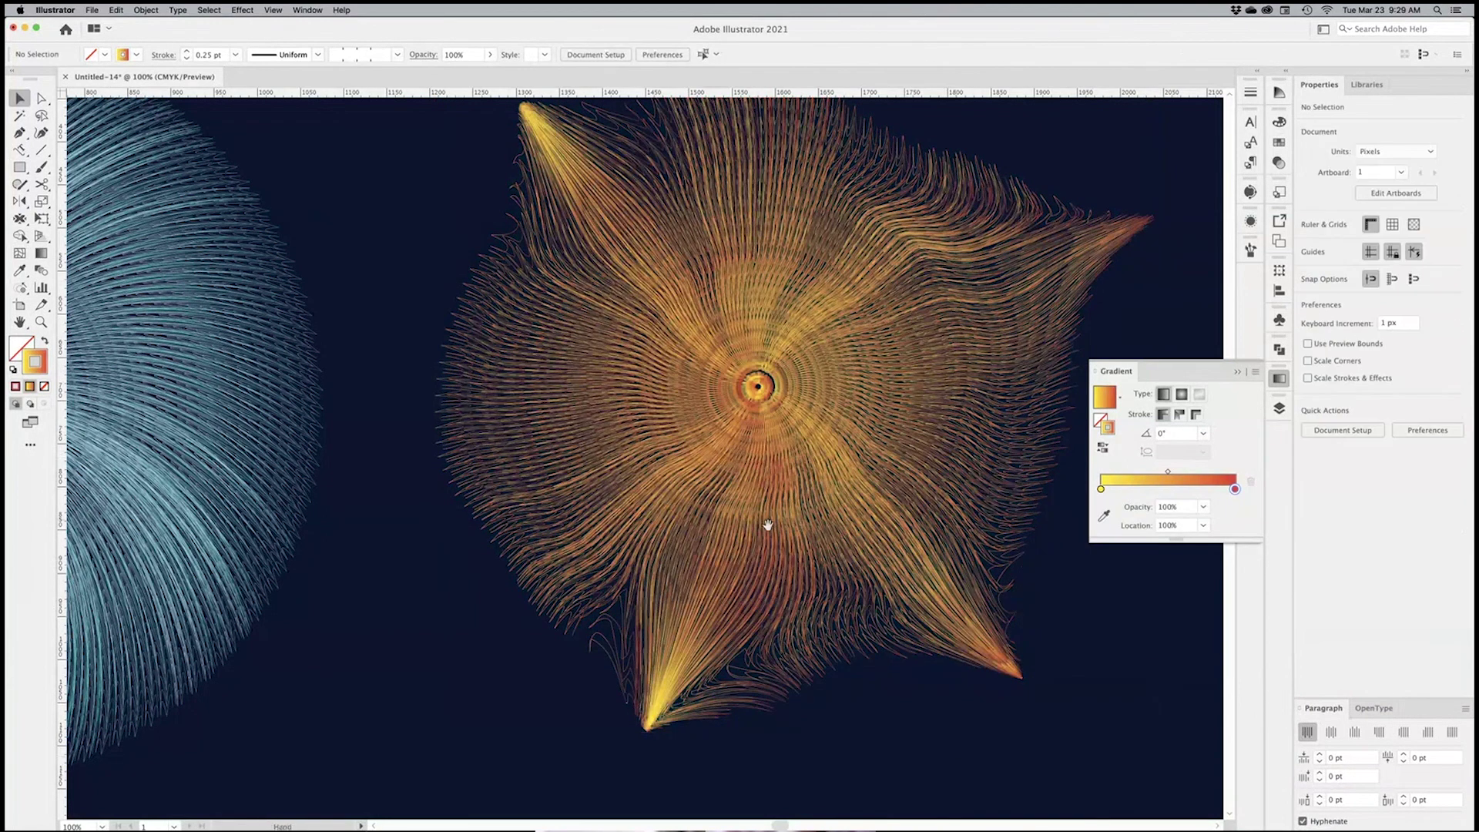
pyautogui.scroll(2, 767, 522)
pyautogui.moveTo(583, 690); pyautogui.dragTo(650, 712)
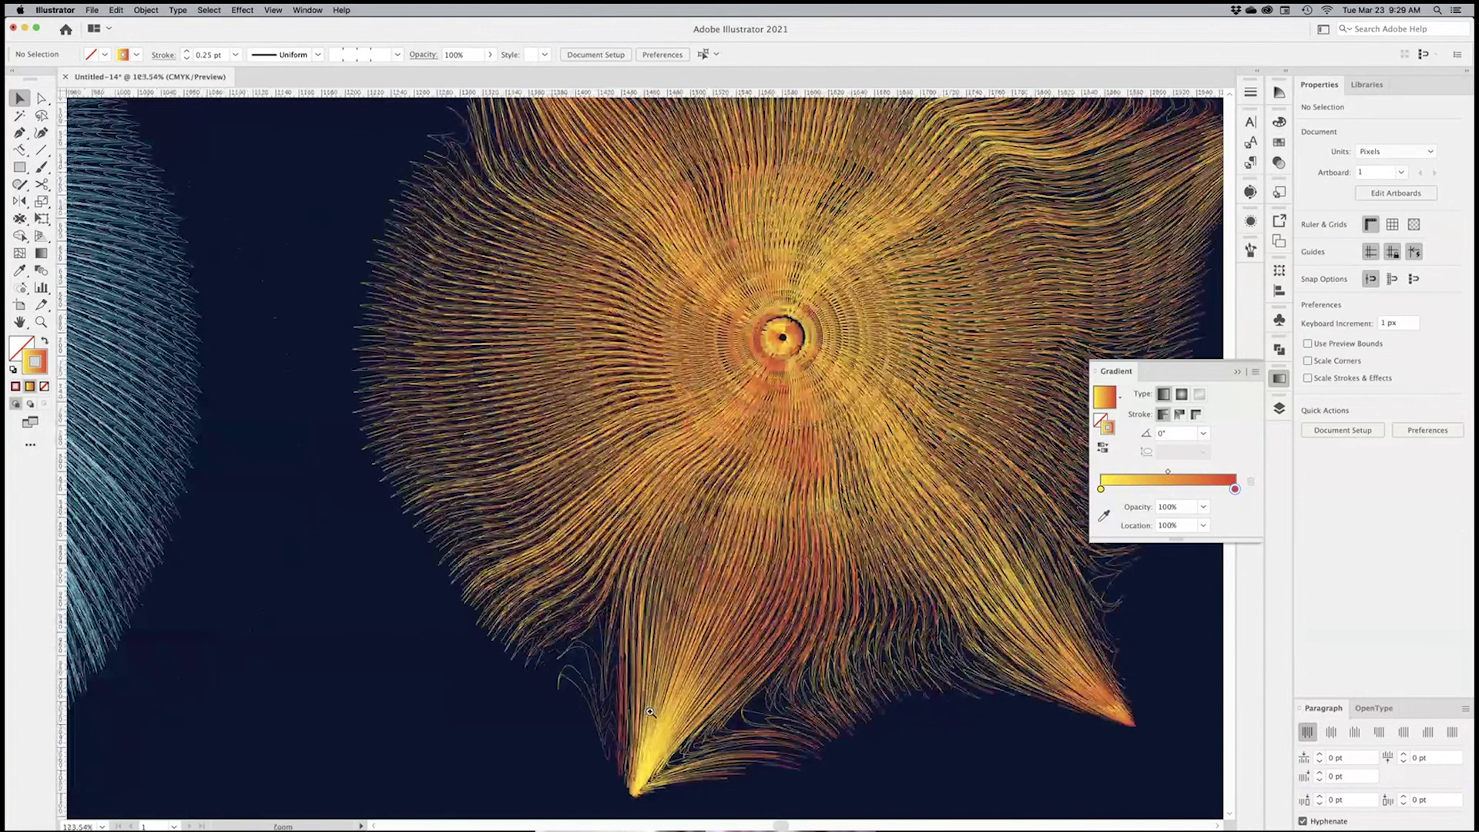
pyautogui.moveTo(650, 712); pyautogui.dragTo(759, 379)
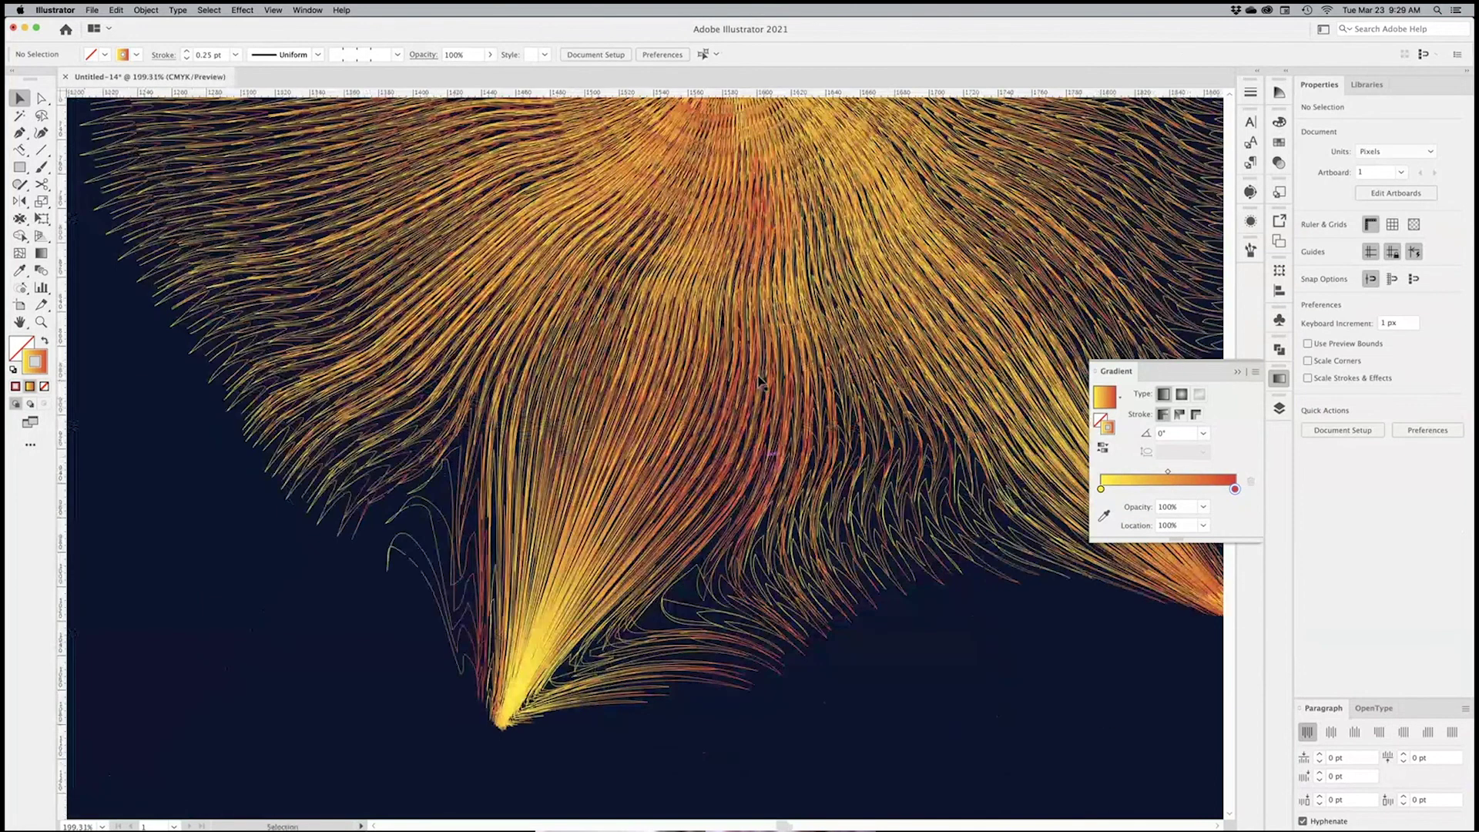
pyautogui.keyDown('alt'); pyautogui.click(667, 445); pyautogui.keyUp('alt')
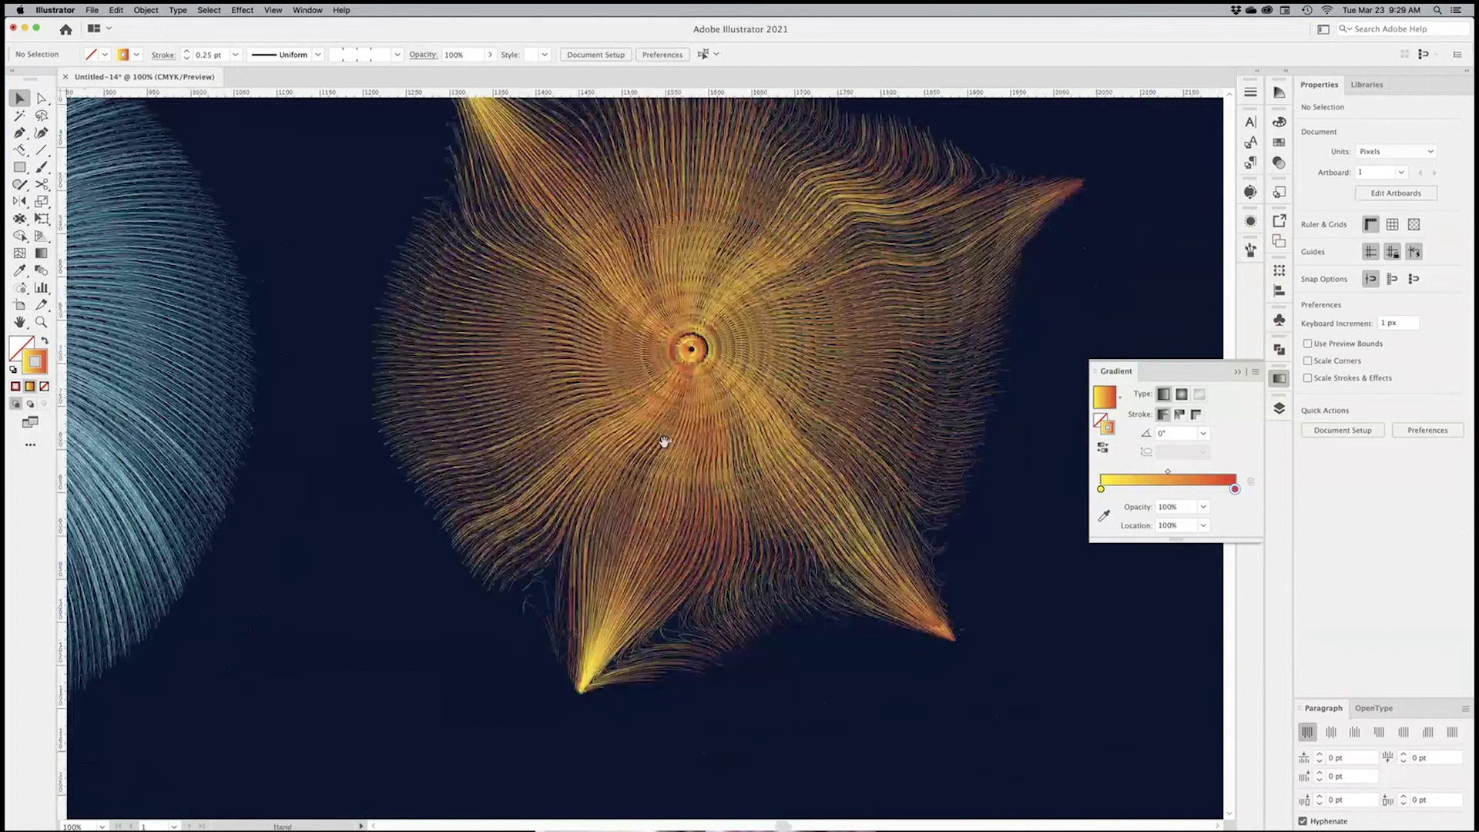
pyautogui.keyDown('alt'); pyautogui.click(663, 442); pyautogui.keyUp('alt')
pyautogui.moveTo(646, 452); pyautogui.dragTo(760, 488)
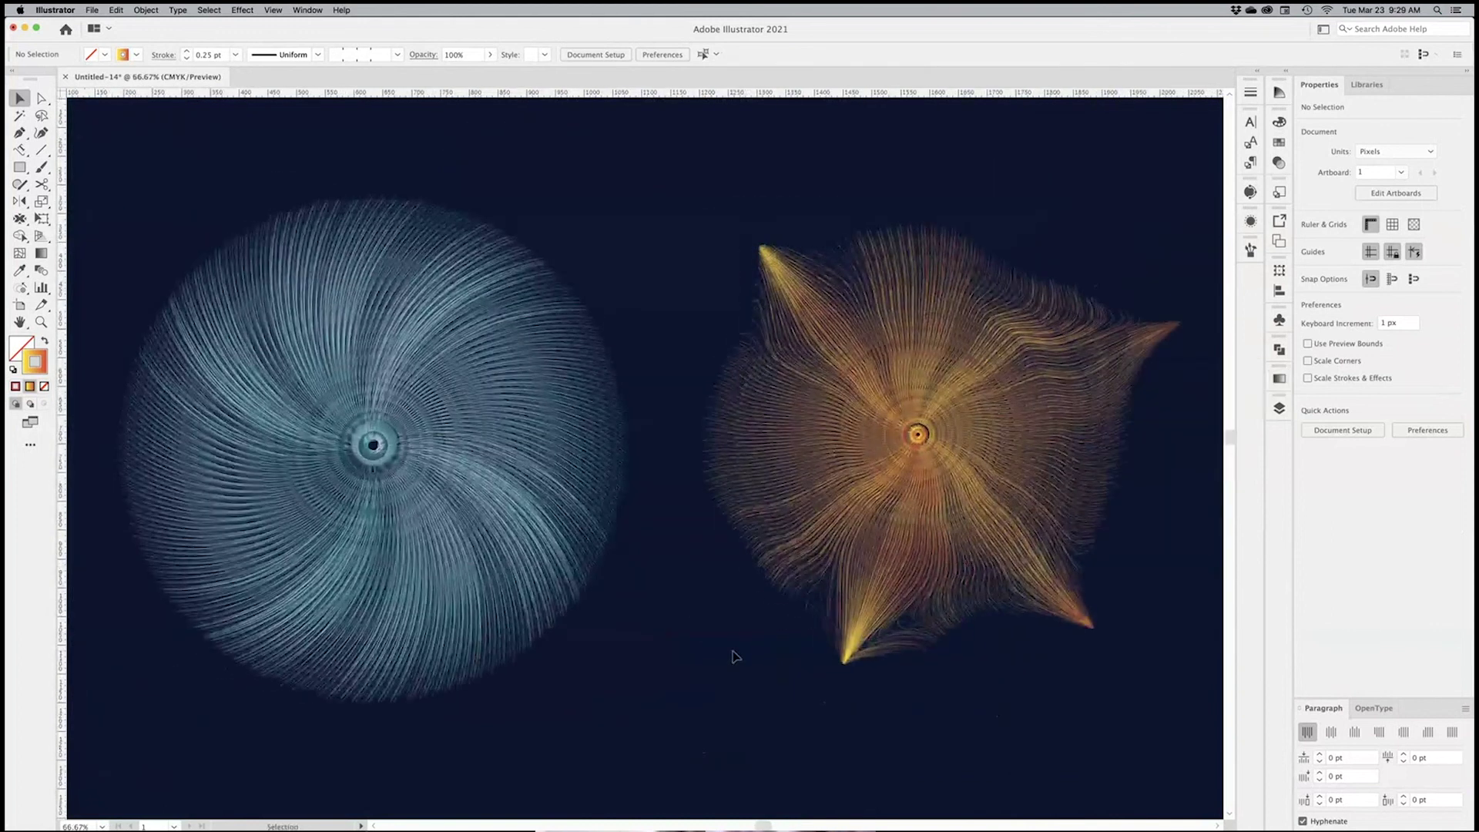